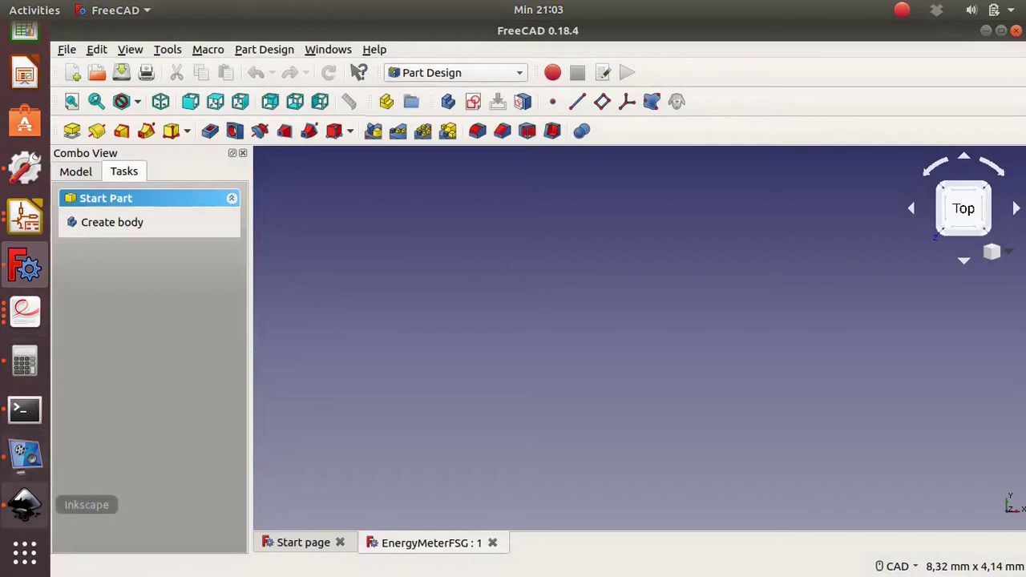
# Create a body and sketch a centred rectangle on the XY plane
pyautogui.scroll(1, 479, 531)
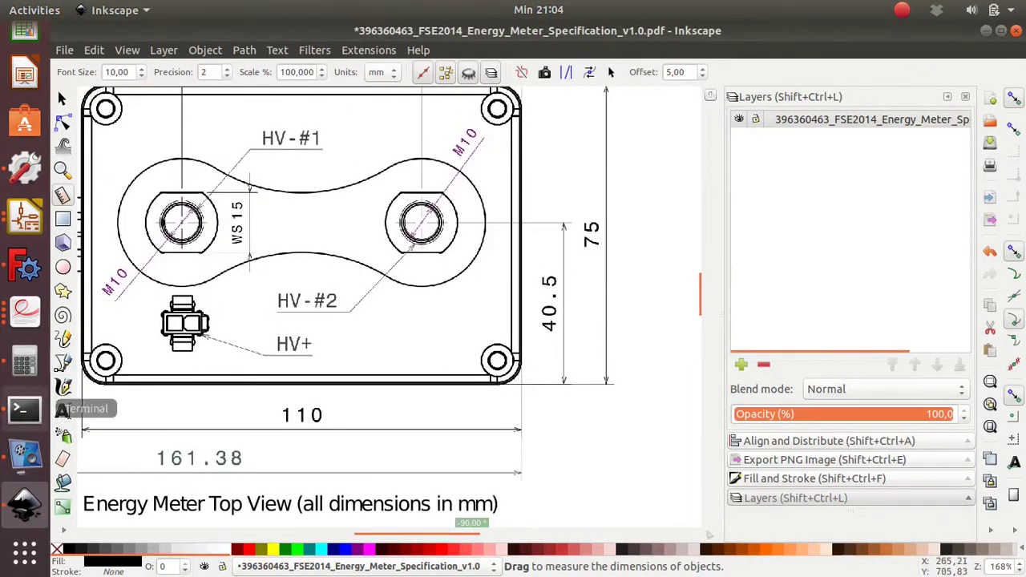
pyautogui.click(24, 265)
pyautogui.click(112, 277)
pyautogui.click(114, 277)
pyautogui.click(220, 255)
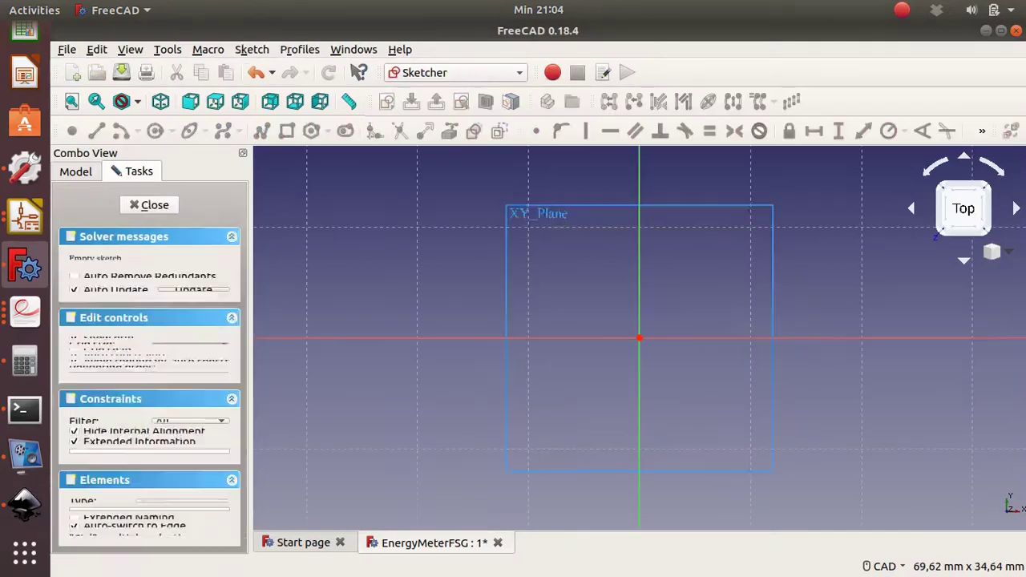
pyautogui.click(456, 72)
pyautogui.press('Escape')
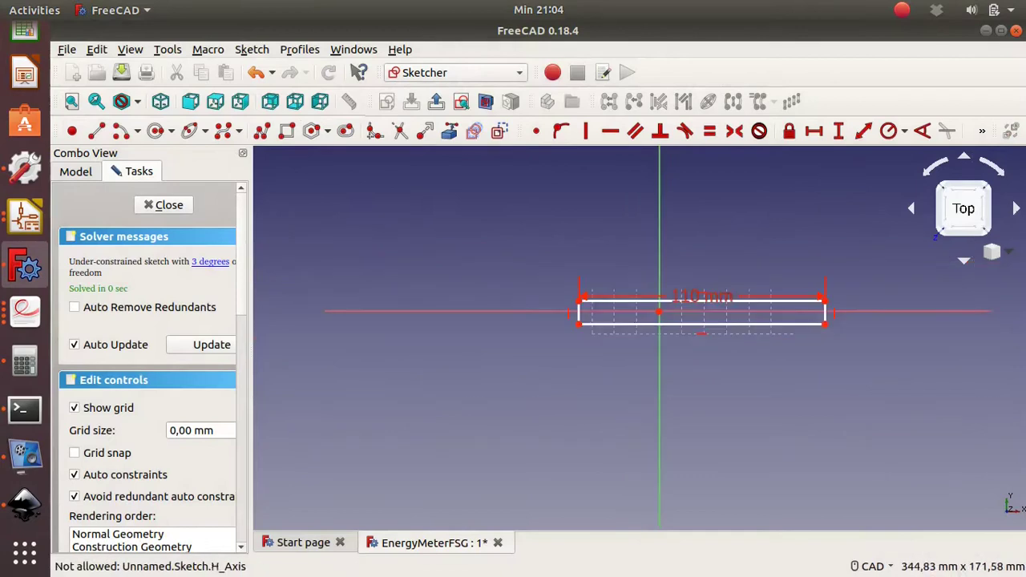
pyautogui.hotkey('ctrl', 'z')
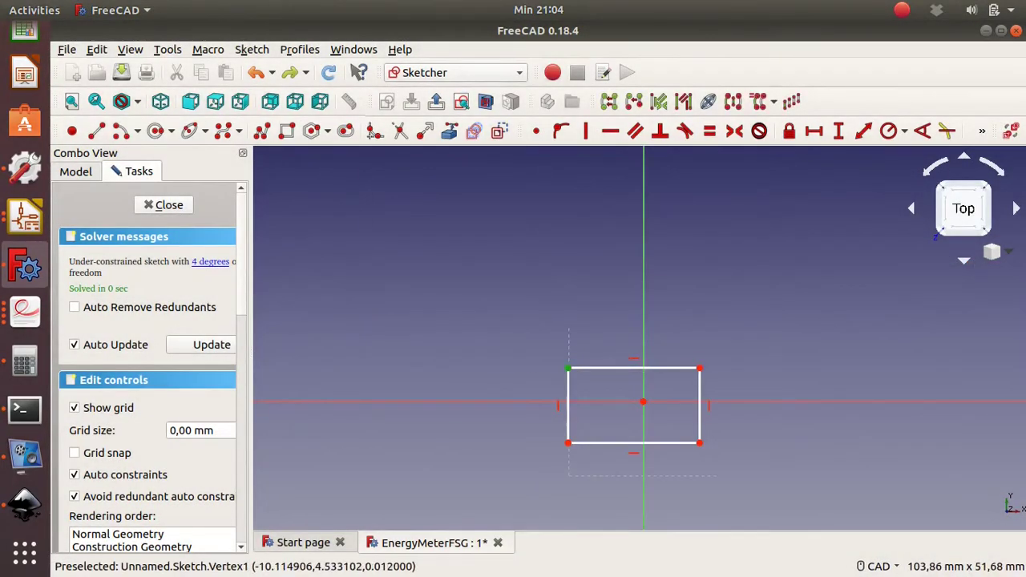
pyautogui.hotkey('ctrl', 'y')
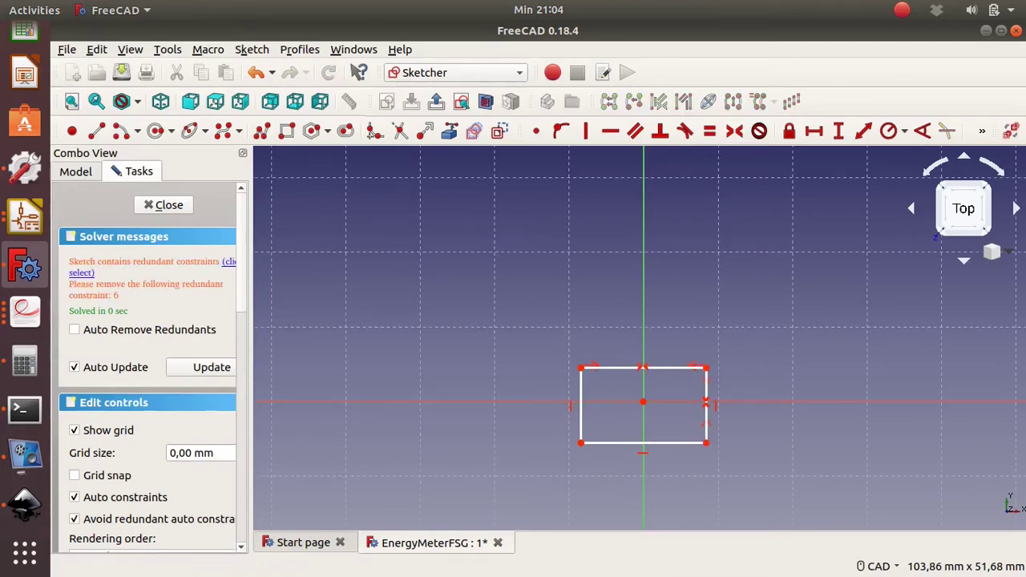
# Add length constraints to the rectangle's edges, giving it a 110 mm width
pyautogui.click(706, 400)
pyautogui.click(838, 131)
pyautogui.write('0')
pyautogui.press('Return')
pyautogui.scroll(3, 724, 408)
pyautogui.click(723, 409)
pyautogui.press('i')
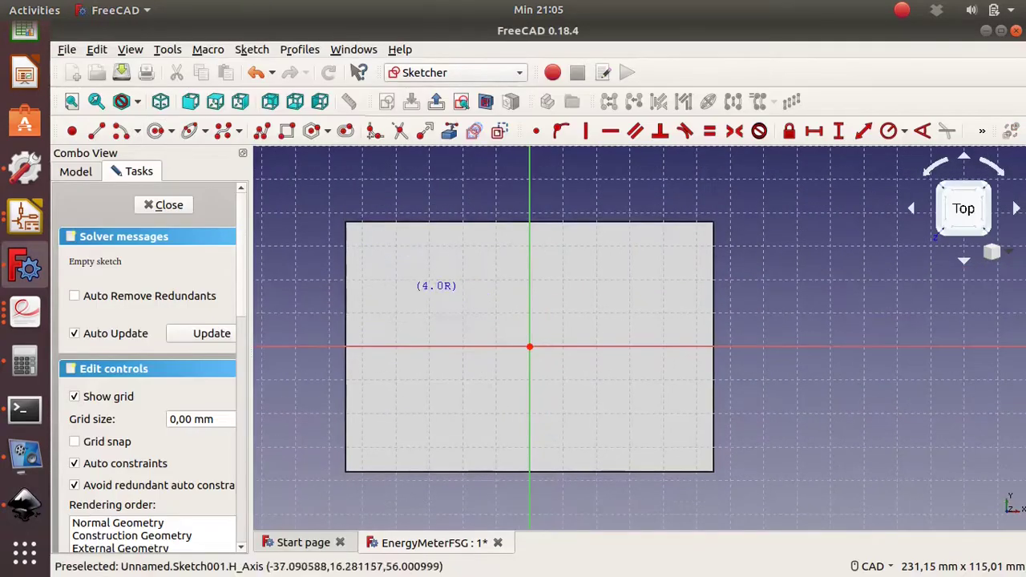
# Draw the small circles and make their centres symmetric about the vertical axis
pyautogui.click(407, 289)
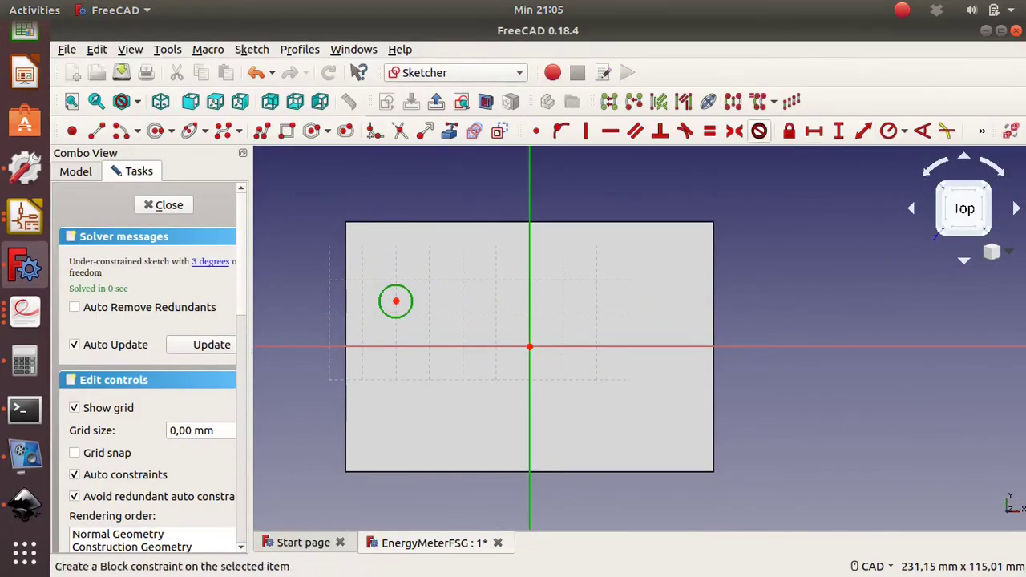
pyautogui.click(734, 130)
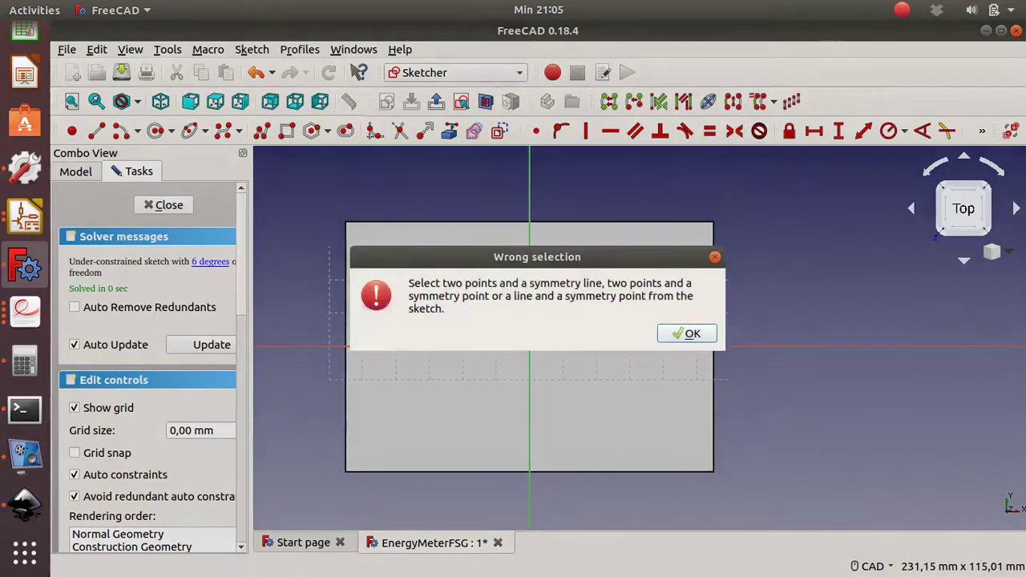
pyautogui.click(685, 332)
pyautogui.click(529, 241)
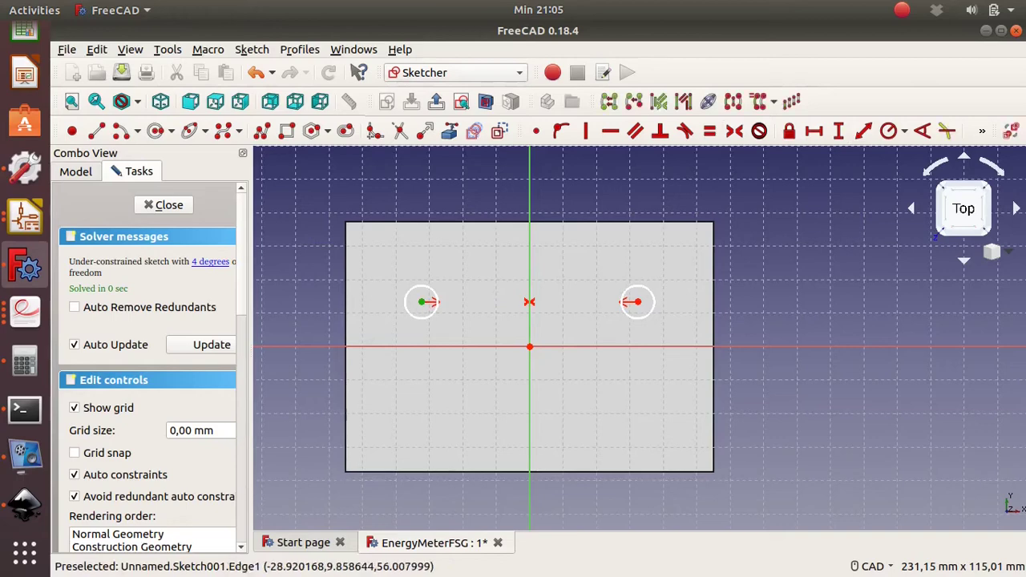
# Place the circle centres 40,5 mm above the block's bottom edge, checking the specification drawing
pyautogui.click(446, 472)
pyautogui.click(864, 131)
pyautogui.hotkey('alt', 'Tab')
pyautogui.hotkey('alt', 'Tab')
pyautogui.write('40,5')
pyautogui.press('Return')
pyautogui.hotkey('alt', 'Tab')
pyautogui.hotkey('alt', 'Tab')
pyautogui.click(434, 327)
pyautogui.click(642, 321)
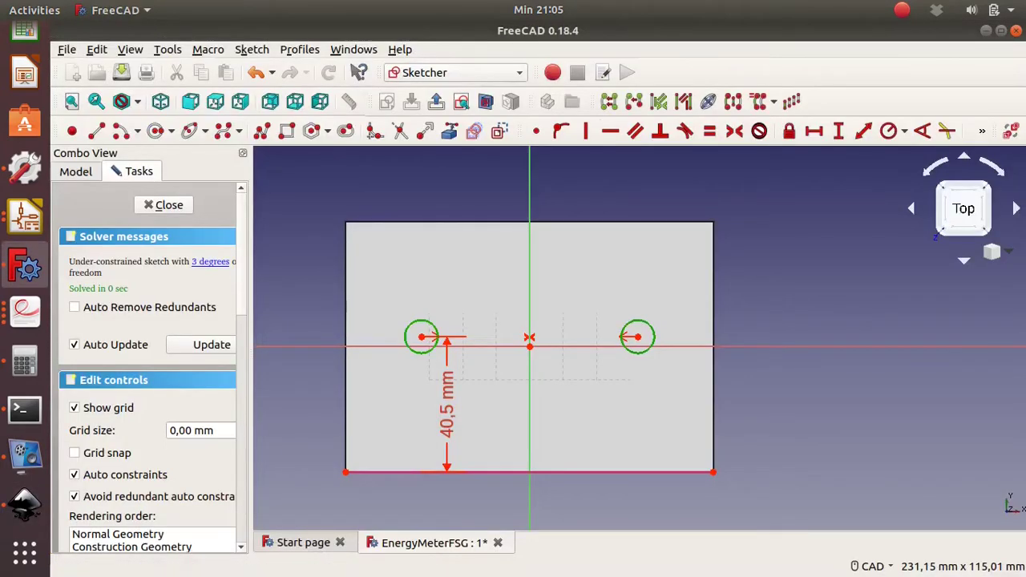
pyautogui.hotkey('alt', 'Tab')
# Measure across the bolt hole on the Inkscape specification drawing
pyautogui.keyDown('ctrl'); pyautogui.scroll(3, 497, 235); pyautogui.keyUp('ctrl')
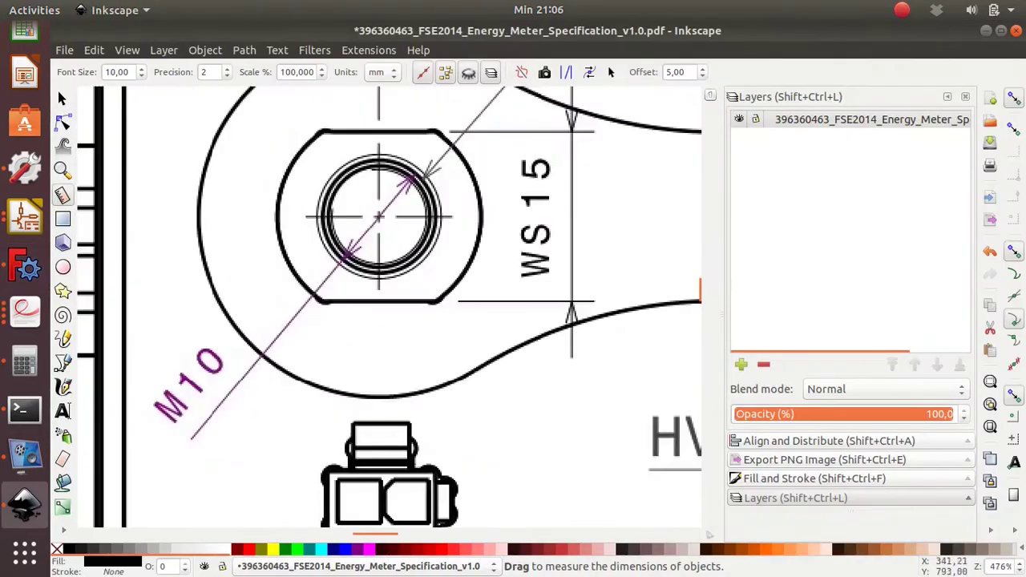
pyautogui.keyDown('ctrl'); pyautogui.scroll(2, 374, 223); pyautogui.keyUp('ctrl')
pyautogui.keyDown('ctrl'); pyautogui.scroll(-2, 556, 238); pyautogui.keyUp('ctrl')
pyautogui.moveTo(390, 211); pyautogui.dragTo(224, 215)
pyautogui.keyDown('ctrl'); pyautogui.scroll(-2, 225, 215); pyautogui.keyUp('ctrl')
pyautogui.keyDown('ctrl'); pyautogui.scroll(-3, 385, 265); pyautogui.keyUp('ctrl')
pyautogui.keyDown('ctrl'); pyautogui.scroll(2, 385, 264); pyautogui.keyUp('ctrl')
pyautogui.keyDown('ctrl'); pyautogui.scroll(2, 384, 265); pyautogui.keyUp('ctrl')
# Clear the failed constraint and start a radius constraint on the left circle
pyautogui.hotkey('alt', 'Tab')
pyautogui.click(155, 130)
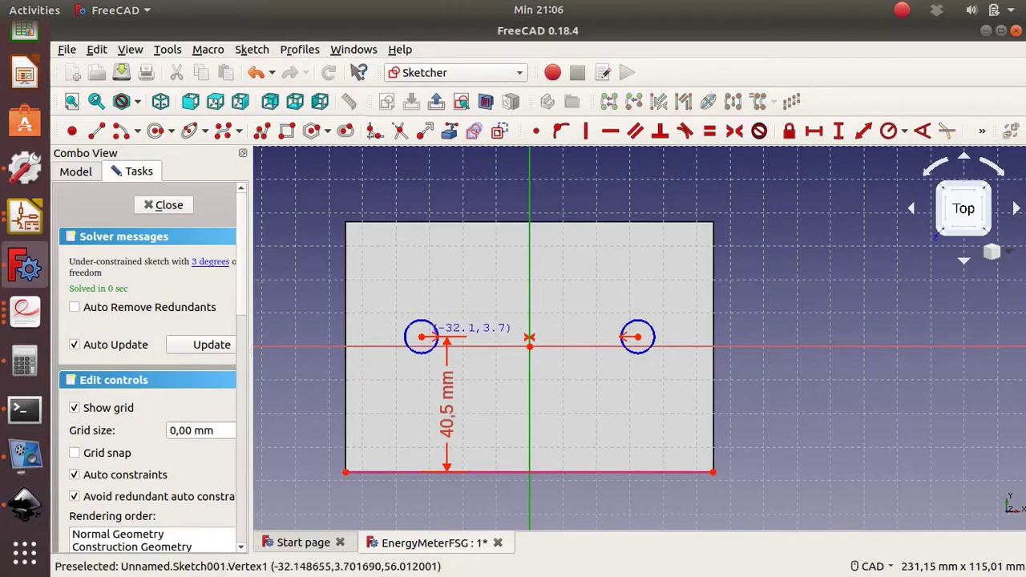
pyautogui.hotkey('shift', 'r')
pyautogui.press('Return')
pyautogui.click(419, 337)
pyautogui.hotkey('shift', 'r')
pyautogui.hotkey('alt', 'Tab')
# Re-measure the hole and enter the calculated 13,4 mm value for the circle
pyautogui.scroll(3, 818, 177)
pyautogui.scroll(1, 818, 176)
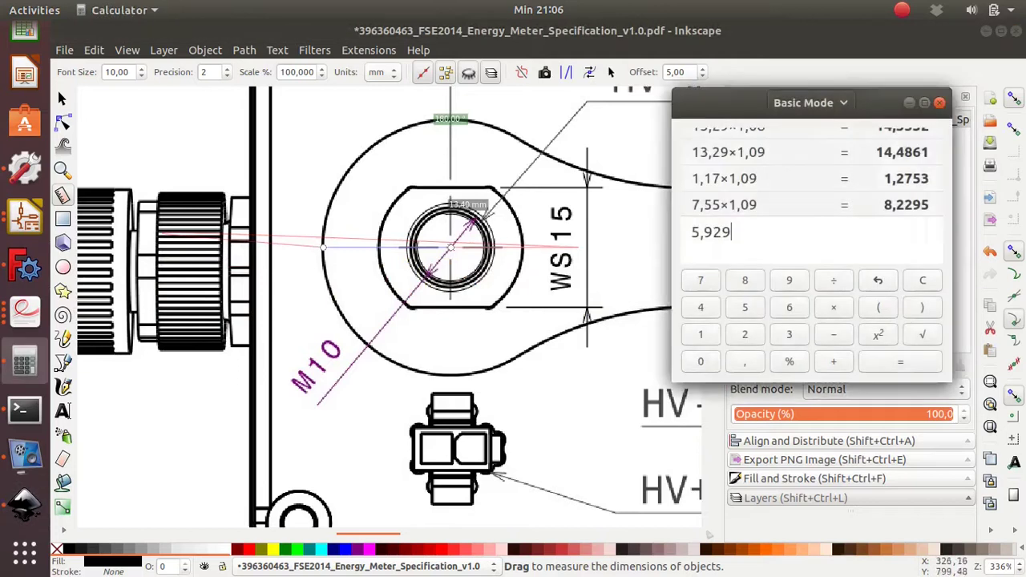
pyautogui.moveTo(322, 247); pyautogui.dragTo(447, 247)
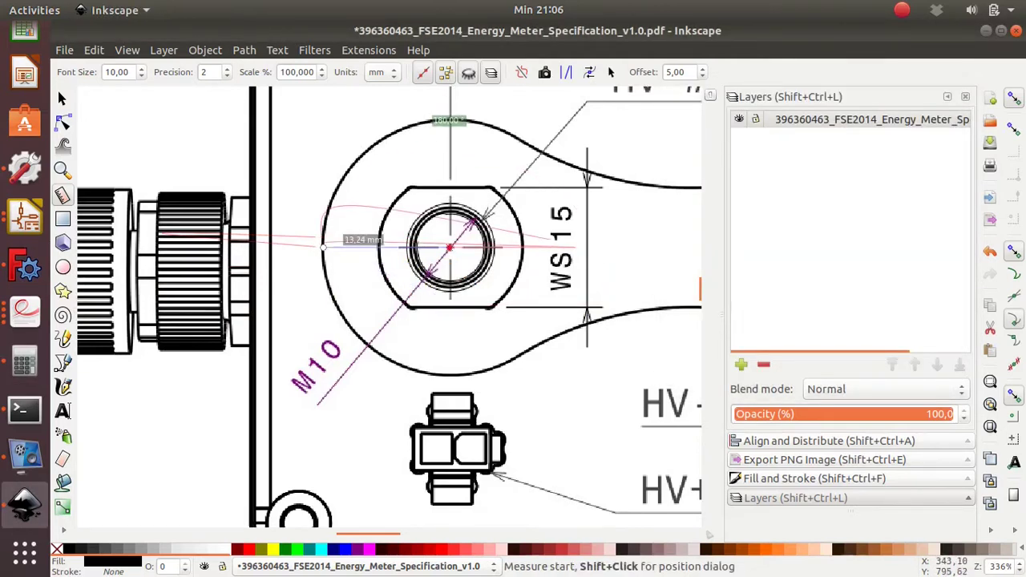
pyautogui.keyDown('ctrl'); pyautogui.scroll(3, 448, 247); pyautogui.keyUp('ctrl')
pyautogui.hotkey('alt', 'Tab')
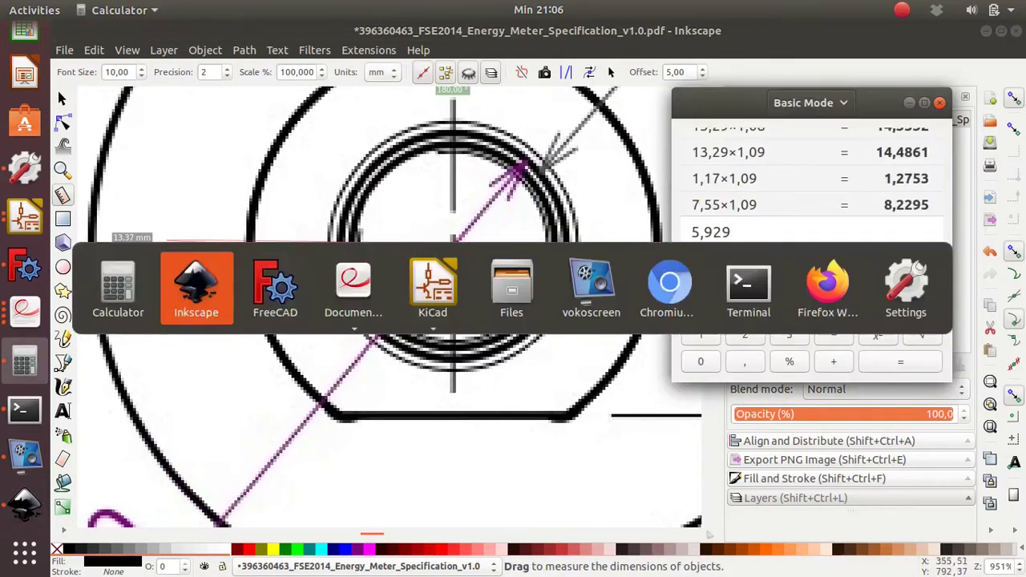
pyautogui.hotkey('alt', 'Tab')
pyautogui.hotkey('alt', 'Tab')
pyautogui.write('*')
pyautogui.press('Return')
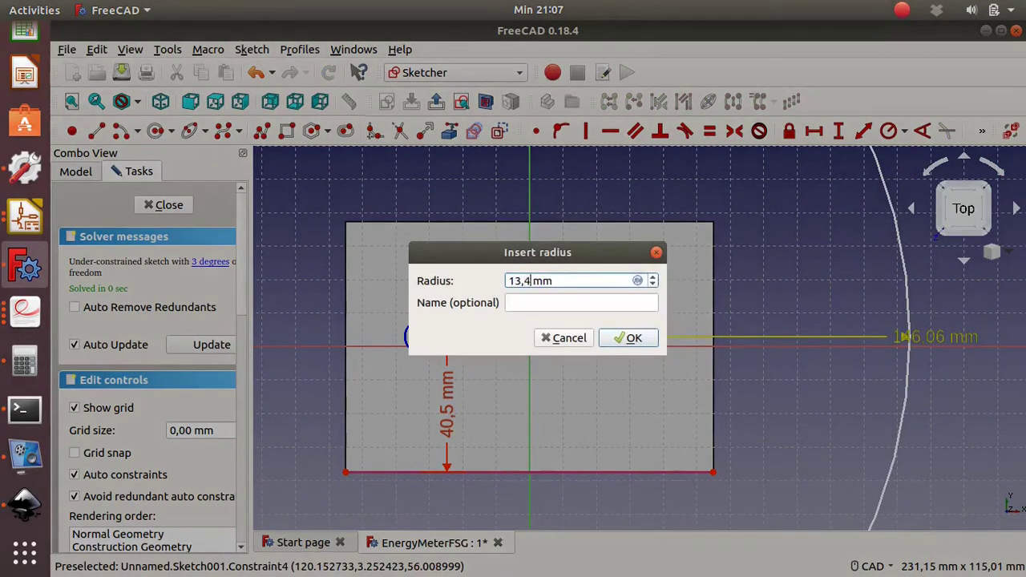
# Apply the 14,606 mm radius to the large circle and place an equal copy around the right hole
pyautogui.press('Return')
pyautogui.hotkey('alt', 'Tab')
pyautogui.hotkey('alt', 'Tab')
pyautogui.hotkey('alt', 'Tab')
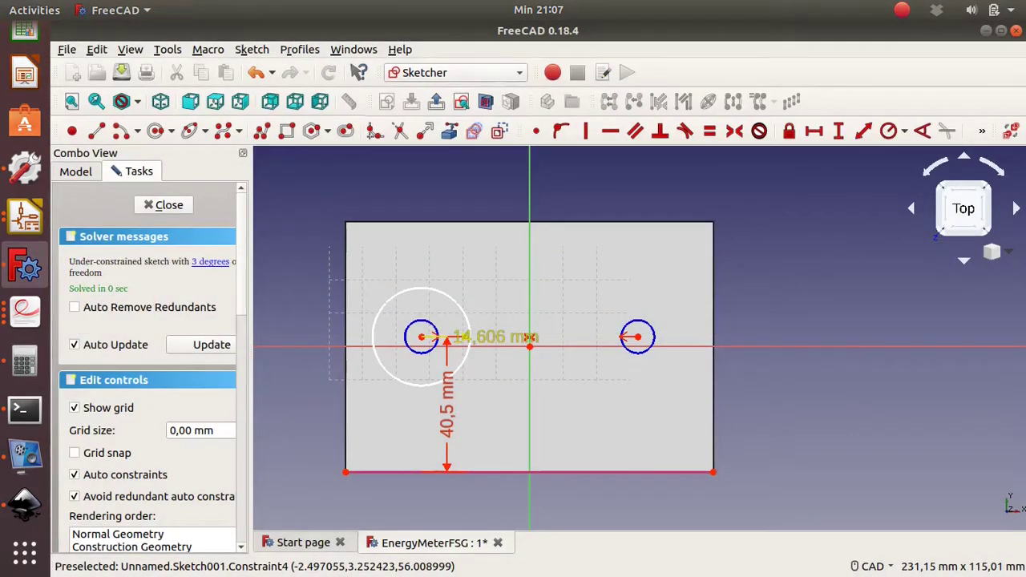
pyautogui.hotkey('alt', 'Tab')
pyautogui.click(421, 288)
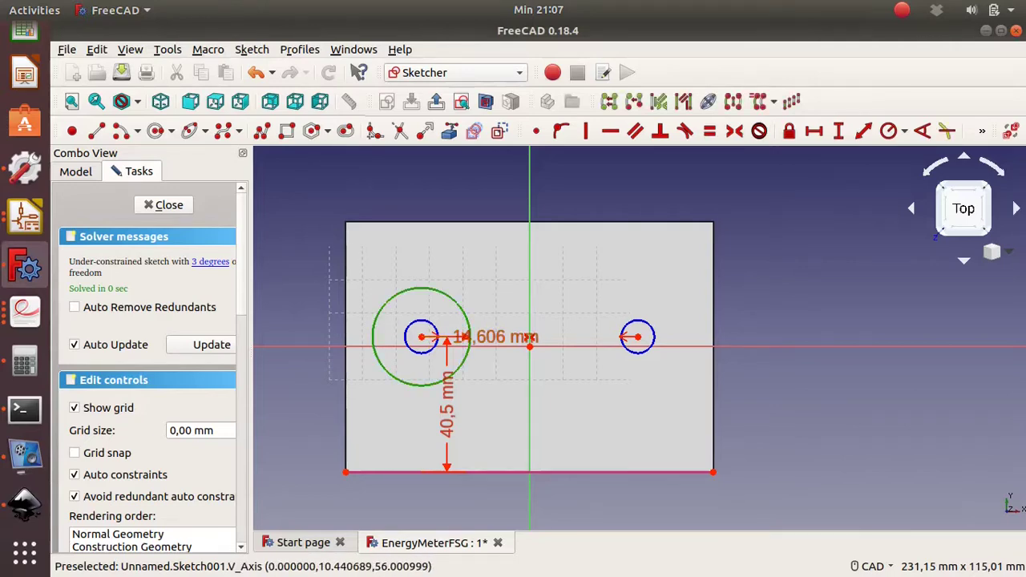
pyautogui.click(637, 337)
pyautogui.hotkey('alt', 'Tab')
pyautogui.hotkey('alt', 'Tab')
pyautogui.hotkey('alt', 'Tab')
pyautogui.hotkey('alt', 'Tab')
# Draw an arc tangent to both large circles across the vertical axis
pyautogui.scroll(5, 561, 375)
pyautogui.scroll(-2, 549, 287)
pyautogui.hotkey('shift', 'r')
pyautogui.click(701, 250)
pyautogui.press('Escape')
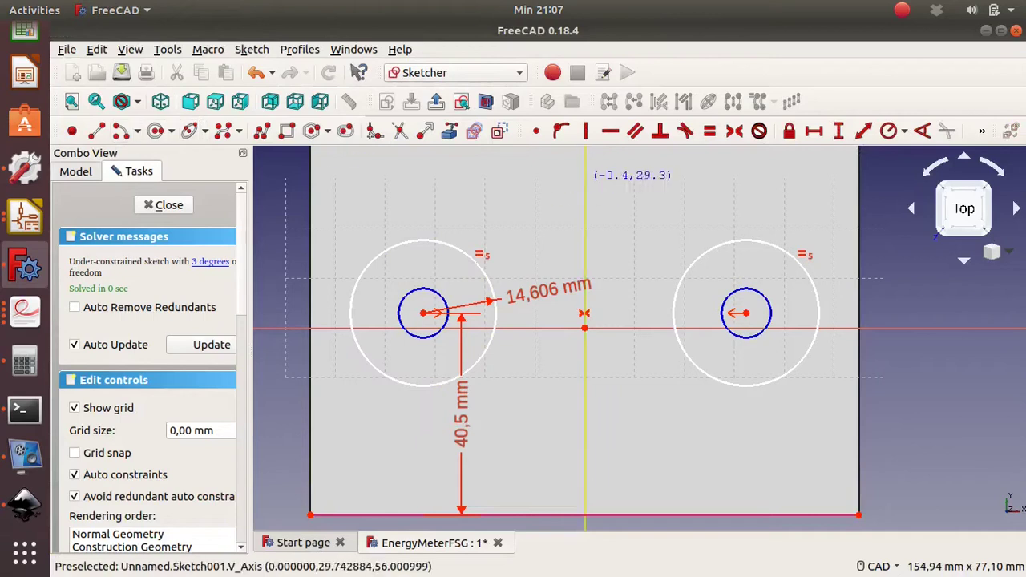
pyautogui.click(702, 259)
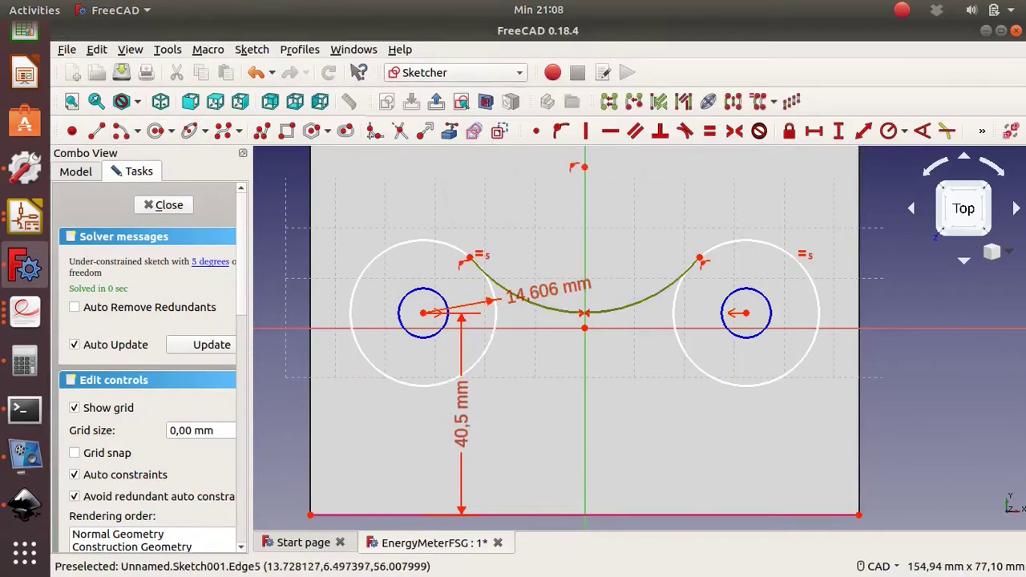
# Mirror the arc below the horizontal axis and attach the side lines' ends to the circles
pyautogui.click(659, 102)
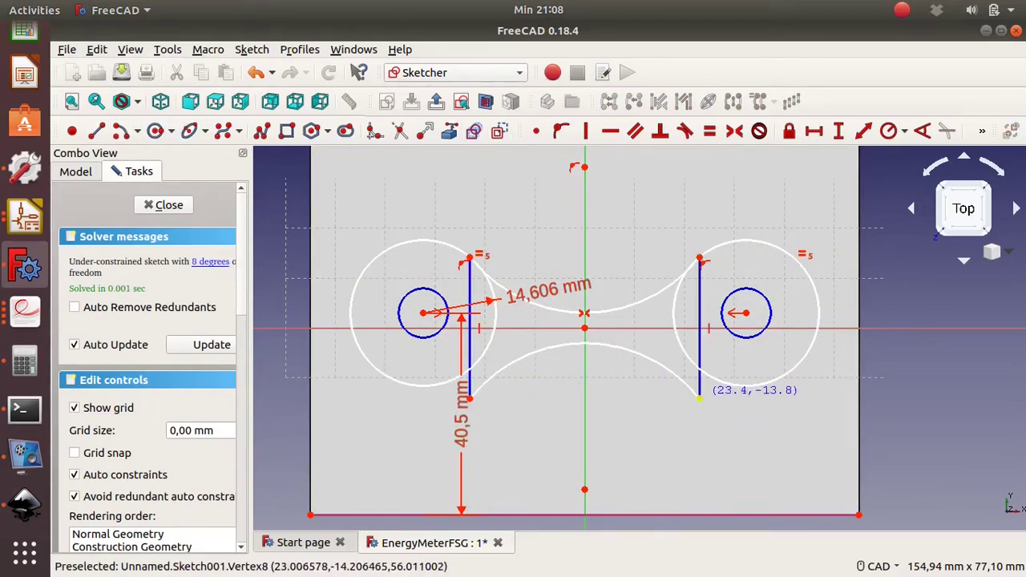
pyautogui.press('o')
pyautogui.click(485, 356)
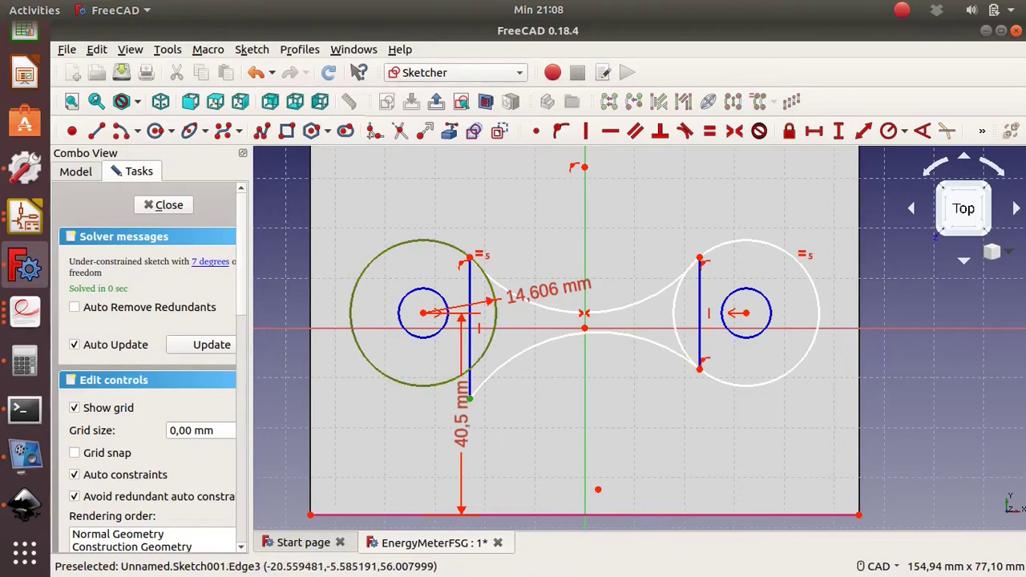
pyautogui.press('o')
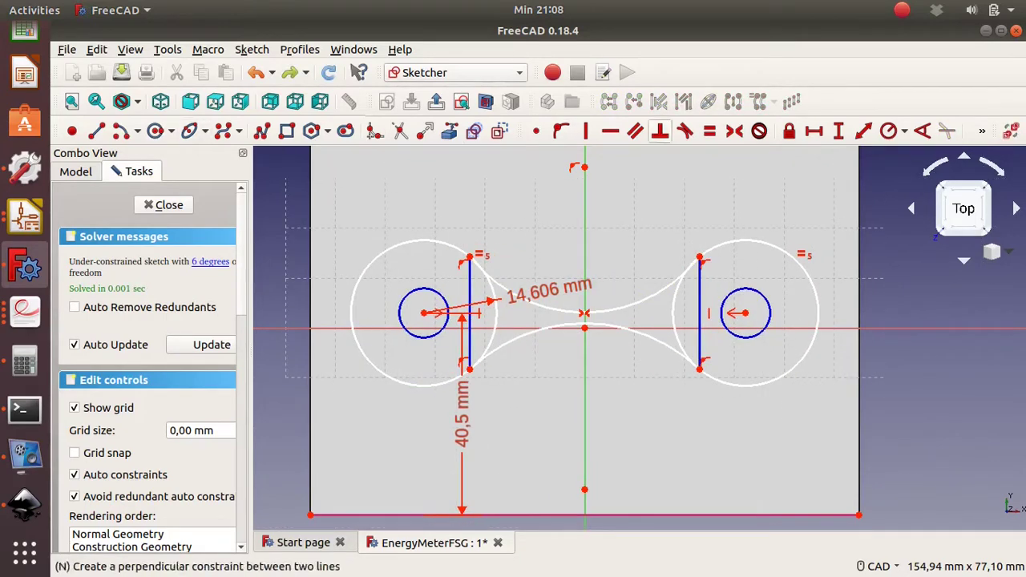
# Set the horizontal spacing between the circle centres to 60 mm, per the PDF specification
pyautogui.click(549, 290)
pyautogui.hotkey('alt', 'Tab')
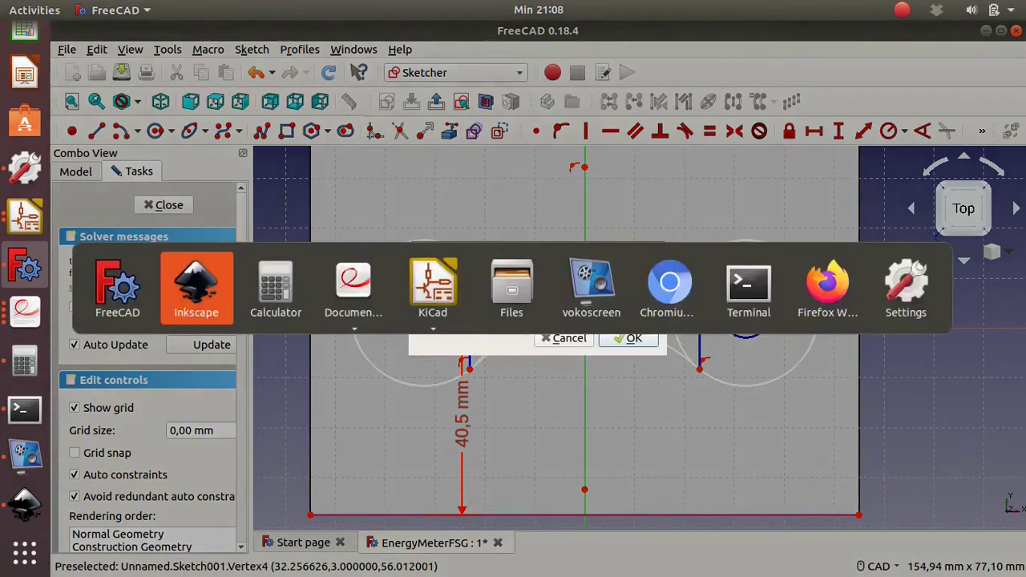
pyautogui.press('Tab')
pyautogui.press('Tab')
pyautogui.hotkey('alt', 'Tab')
pyautogui.hotkey('alt', 'Tab')
pyautogui.hotkey('alt', 'Tab')
pyautogui.press('Tab')
pyautogui.write('40')
pyautogui.press('Return')
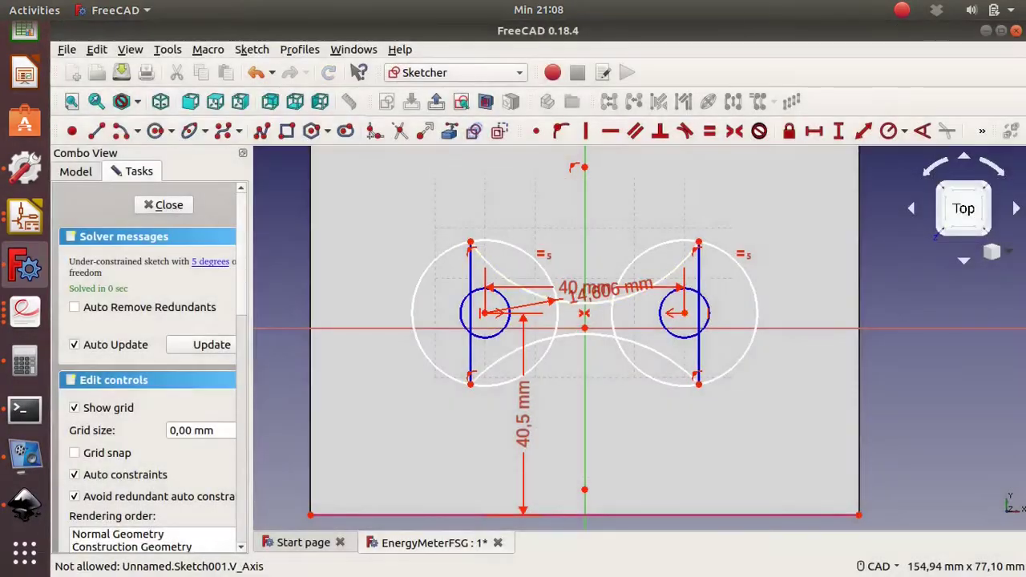
pyautogui.doubleClick(592, 285)
pyautogui.write('60')
pyautogui.press('Return')
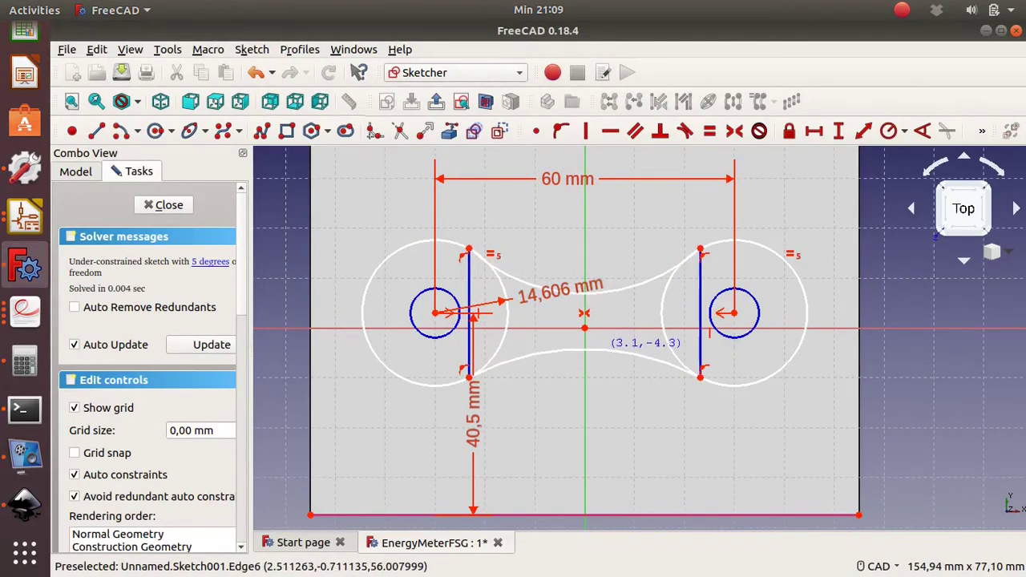
# Review the PDF specification and return to the completed outline
pyautogui.scroll(5, 594, 343)
pyautogui.scroll(-4, 598, 352)
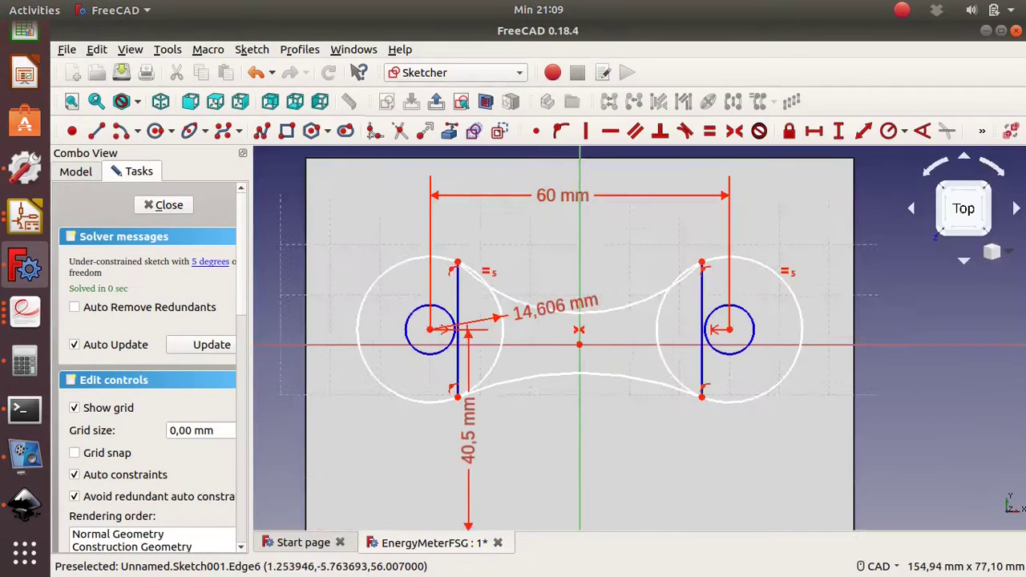
pyautogui.scroll(2, 548, 394)
pyautogui.moveTo(518, 398); pyautogui.dragTo(551, 347)
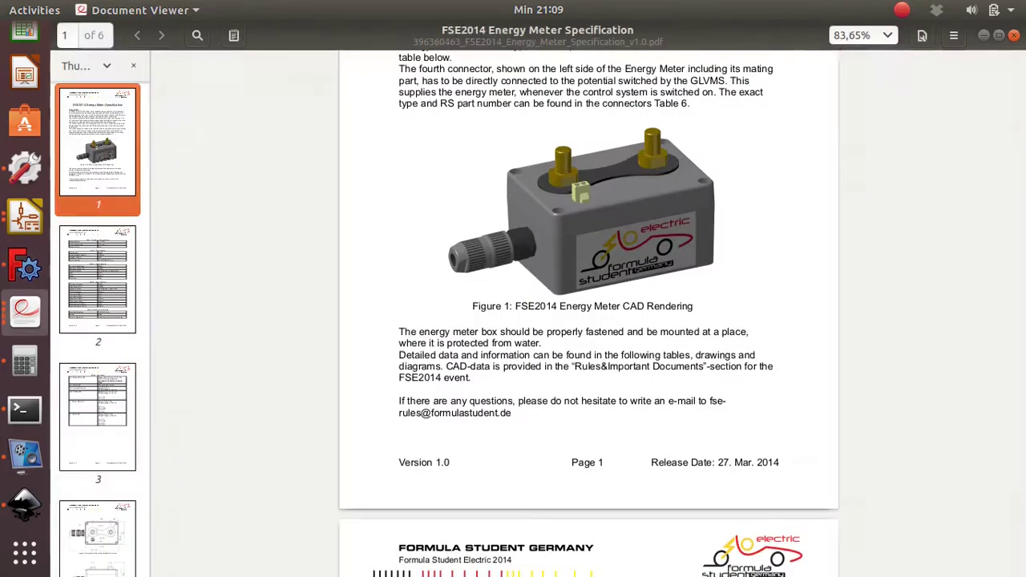
pyautogui.hotkey('alt', 'Tab')
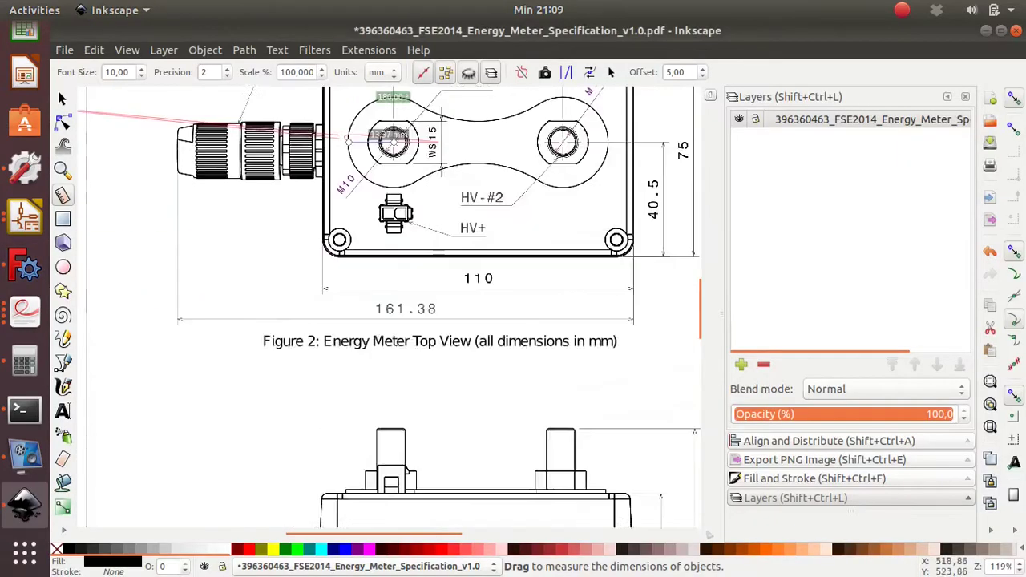
pyautogui.keyDown('ctrl'); pyautogui.scroll(3, 633, 513); pyautogui.keyUp('ctrl')
pyautogui.keyDown('ctrl'); pyautogui.scroll(1, 633, 513); pyautogui.keyUp('ctrl')
pyautogui.keyDown('ctrl'); pyautogui.scroll(1, 561, 417); pyautogui.keyUp('ctrl')
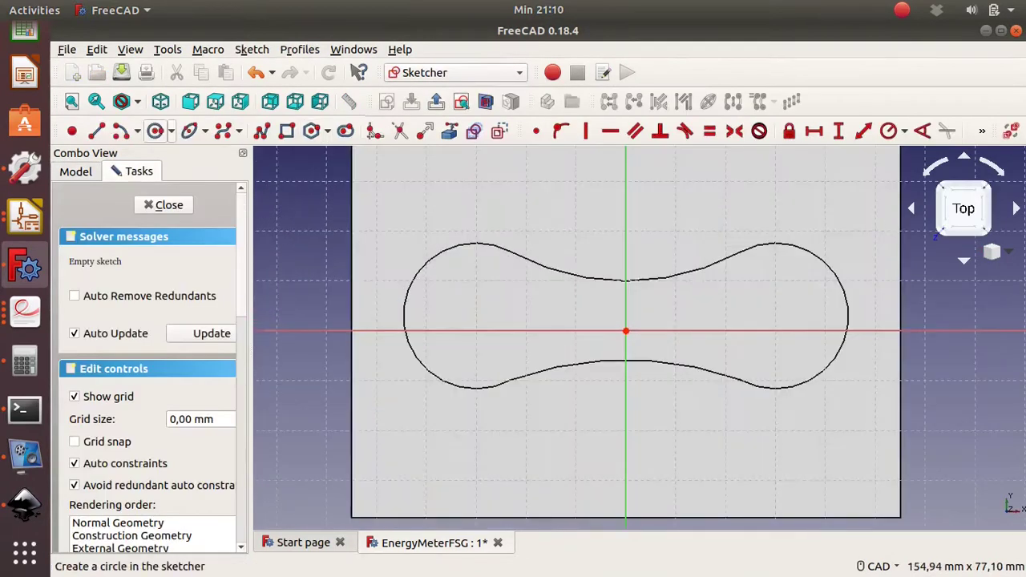
# Reference the outline's end arcs and draw a circle on the left centre point
pyautogui.click(449, 131)
pyautogui.click(405, 317)
pyautogui.click(848, 316)
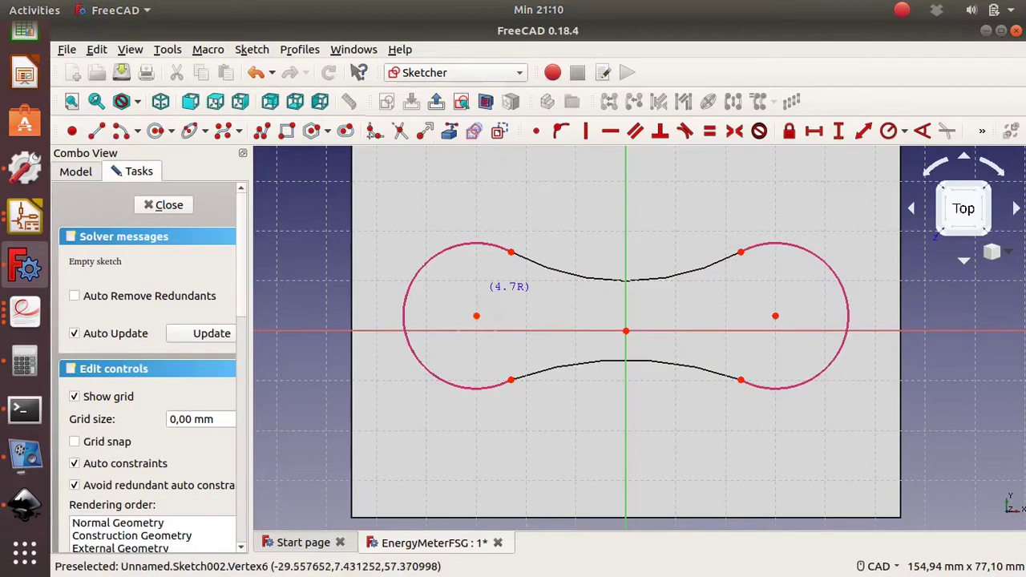
pyautogui.click(478, 293)
# Give the left circle an 8,1641 mm radius and make the right circle equal to it
pyautogui.hotkey('alt', 'Tab')
pyautogui.hotkey('alt', 'Tab')
pyautogui.hotkey('alt', 'Tab')
pyautogui.keyDown('ctrl'); pyautogui.scroll(5, 433, 273); pyautogui.keyUp('ctrl')
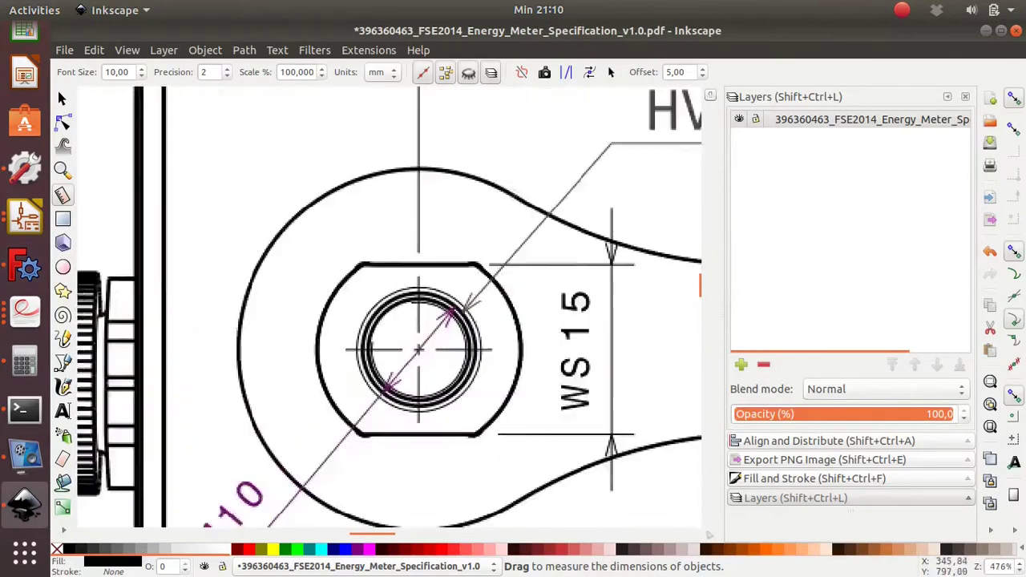
pyautogui.keyDown('ctrl'); pyautogui.scroll(2, 432, 273); pyautogui.keyUp('ctrl')
pyautogui.keyDown('ctrl'); pyautogui.scroll(-2, 392, 305); pyautogui.keyUp('ctrl')
pyautogui.hscroll(3, 393, 304)
pyautogui.hotkey('alt', 'Tab')
pyautogui.hotkey('alt', 'Tab')
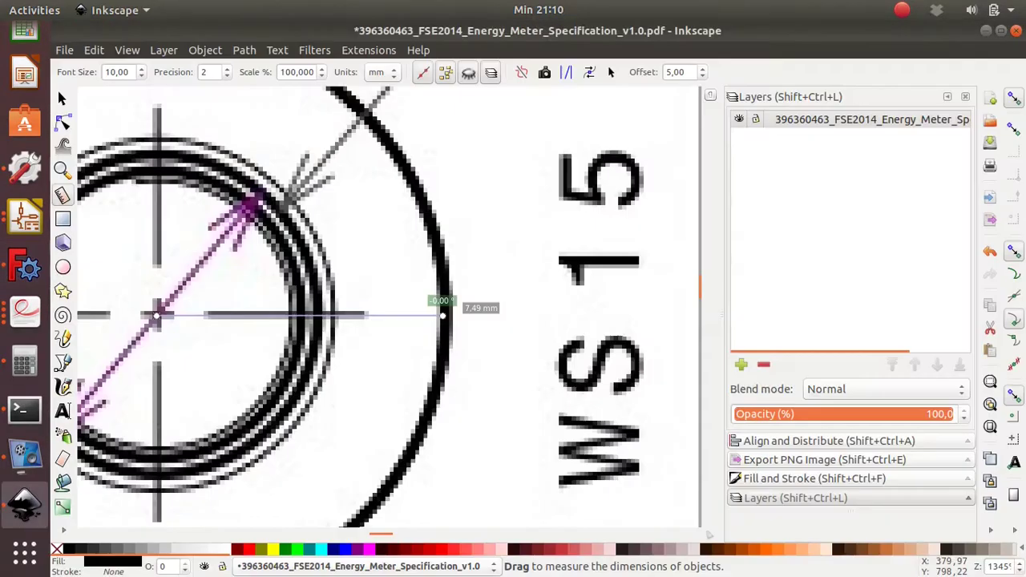
pyautogui.hotkey('alt', 'Tab')
pyautogui.hotkey('shift', 'r')
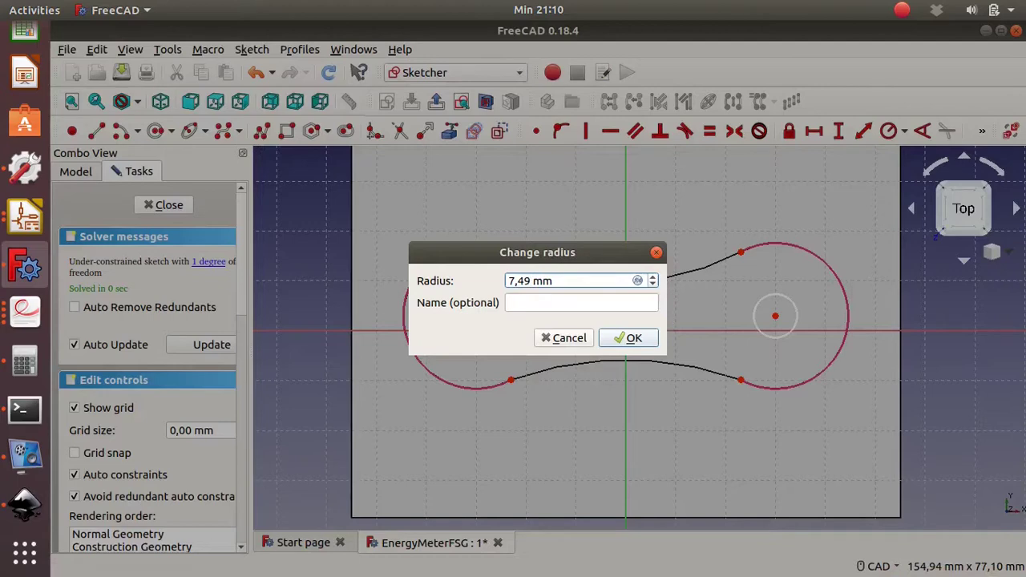
pyautogui.press('Return')
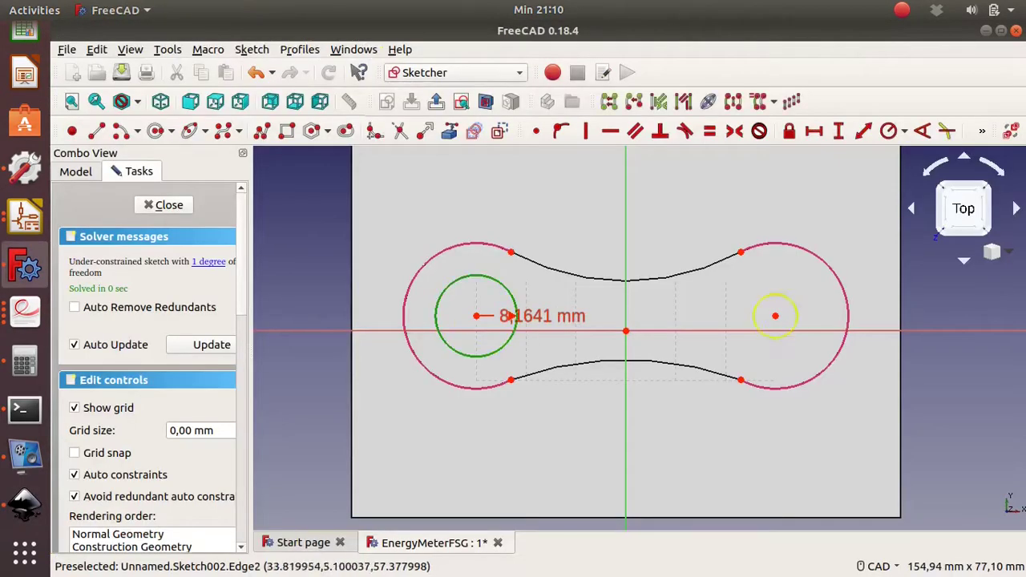
pyautogui.click(791, 305)
pyautogui.press('e')
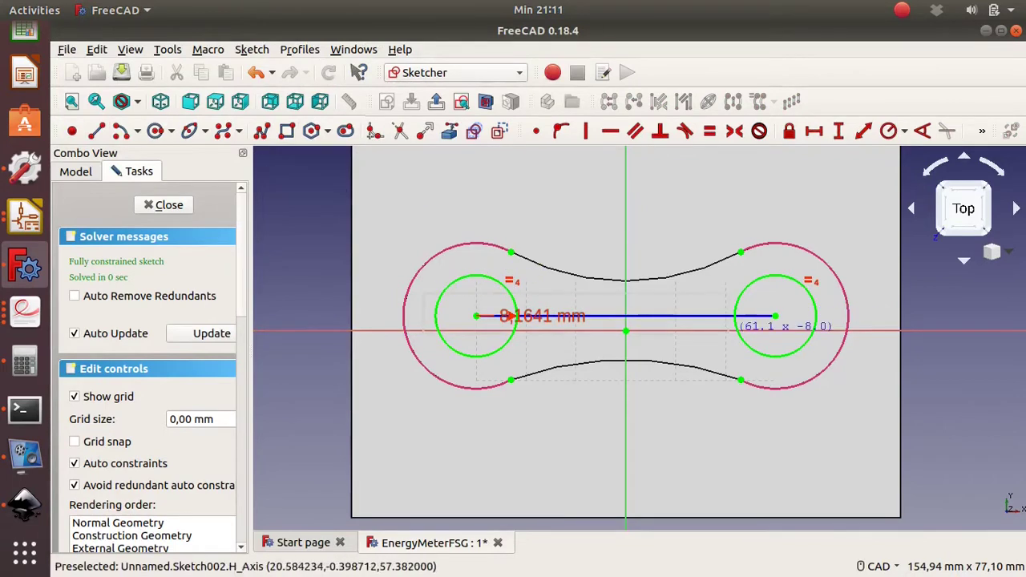
# Draw a rectangle across both circle centres, symmetric about the centre
pyautogui.click(824, 342)
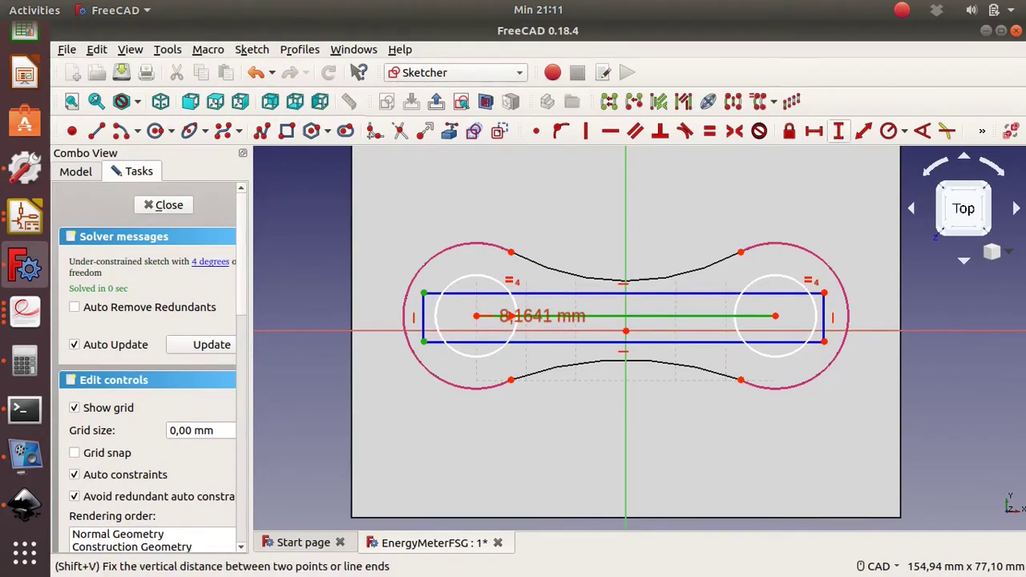
pyautogui.click(734, 131)
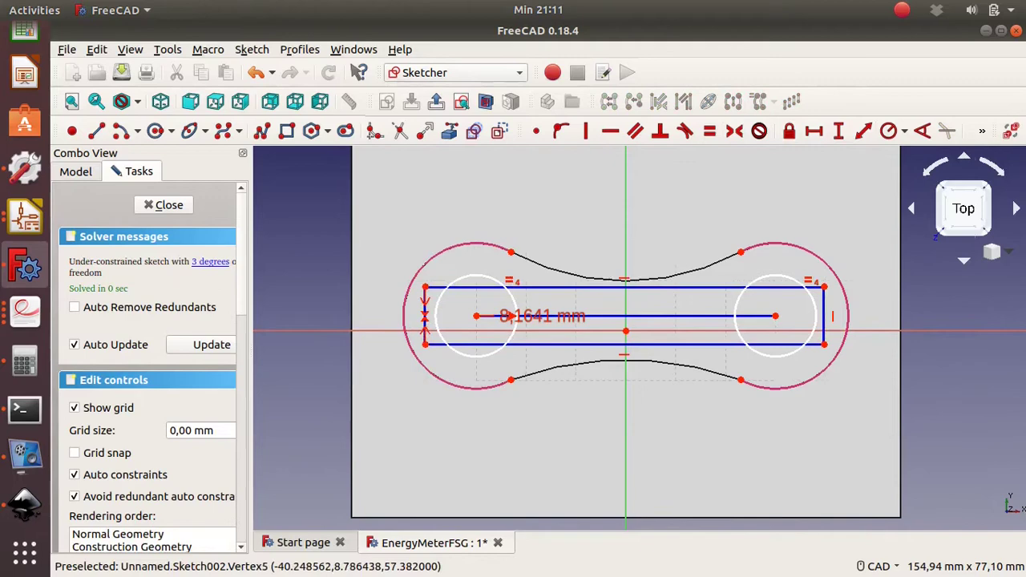
pyautogui.click(902, 9)
pyautogui.click(888, 119)
# Measure the bolt head's flat-to-flat width and set the rectangle height to 12,77 mm
pyautogui.hotkey('alt', 'Tab')
pyautogui.hotkey('alt', 'Tab')
pyautogui.scroll(3, 413, 137)
pyautogui.moveTo(413, 137); pyautogui.dragTo(413, 479)
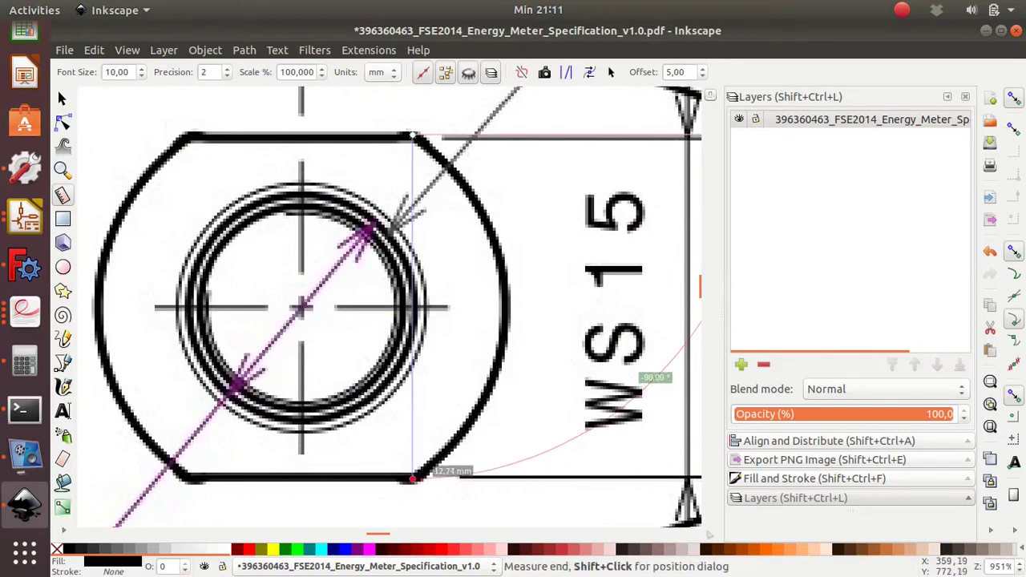
pyautogui.hotkey('alt', 'Tab')
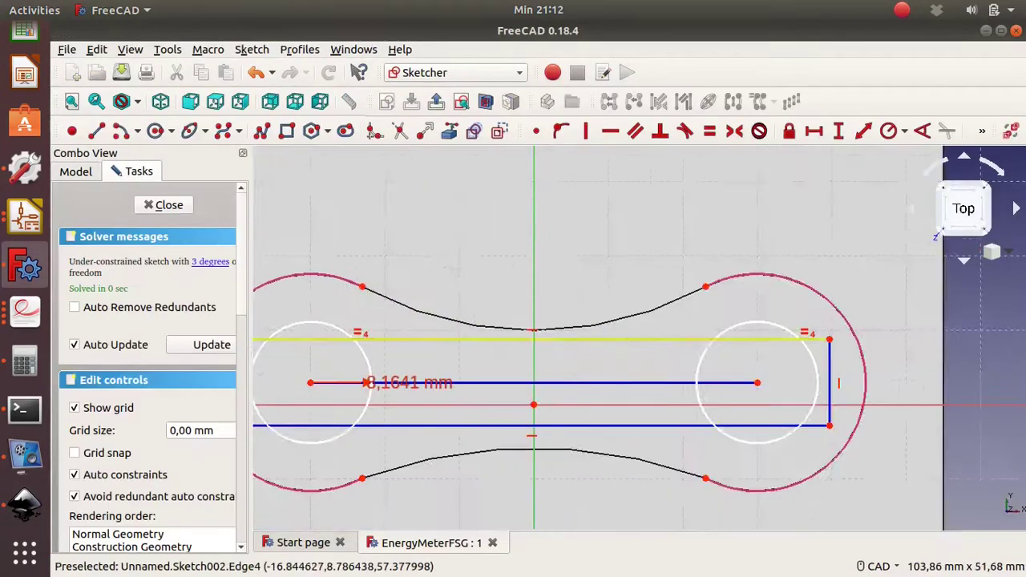
pyautogui.hotkey('shift', 'v')
pyautogui.write('12,77')
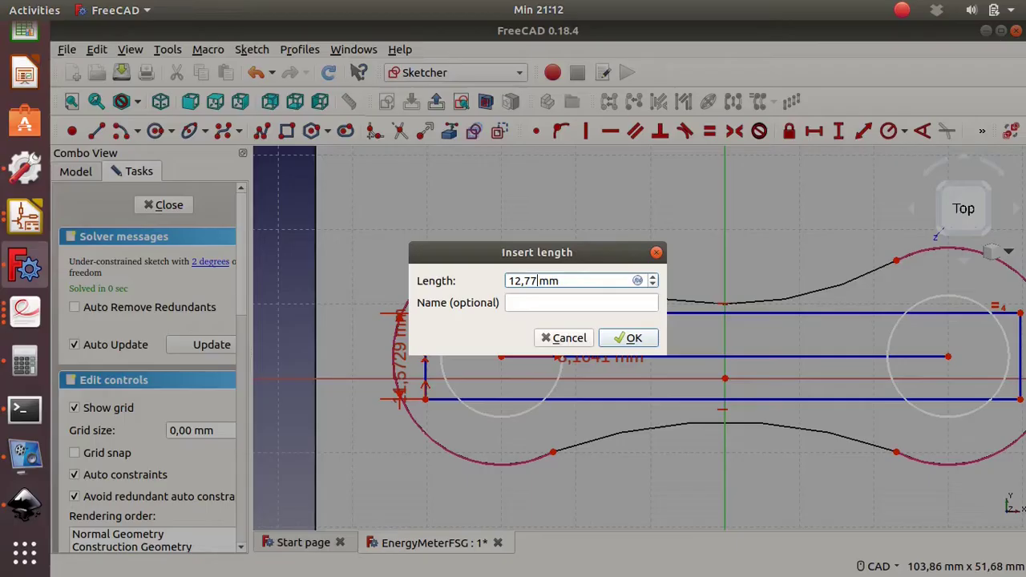
pyautogui.press('Return')
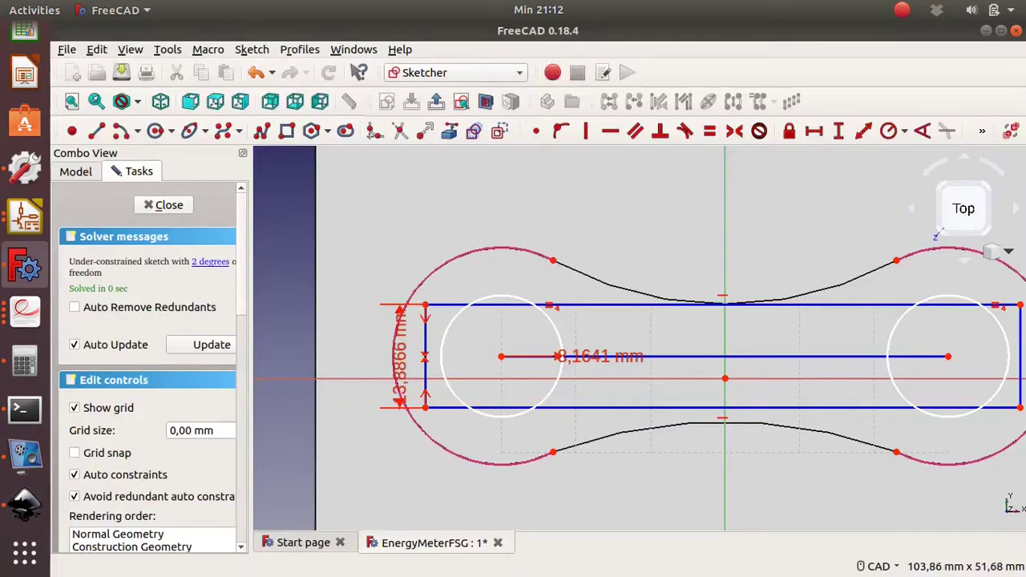
# Trim the rectangle's top line between the circles, then undo the trim edits
pyautogui.moveTo(1024, 355); pyautogui.dragTo(972, 338, button='middle')
pyautogui.hotkey('ctrl', 'z')
pyautogui.click(513, 286)
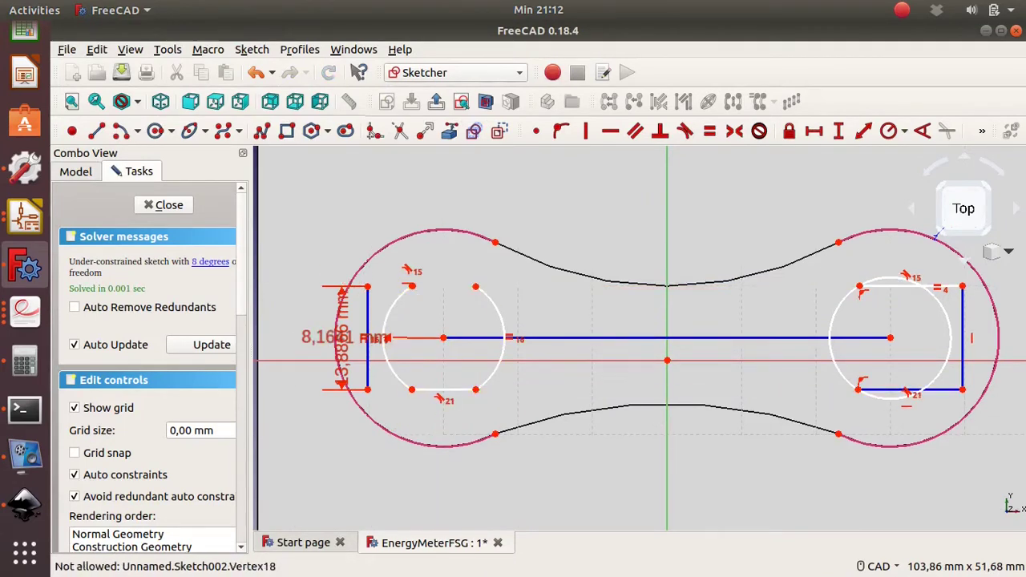
pyautogui.scroll(4, 455, 281)
pyautogui.hotkey('ctrl', 'z')
pyautogui.hotkey('ctrl', 'z')
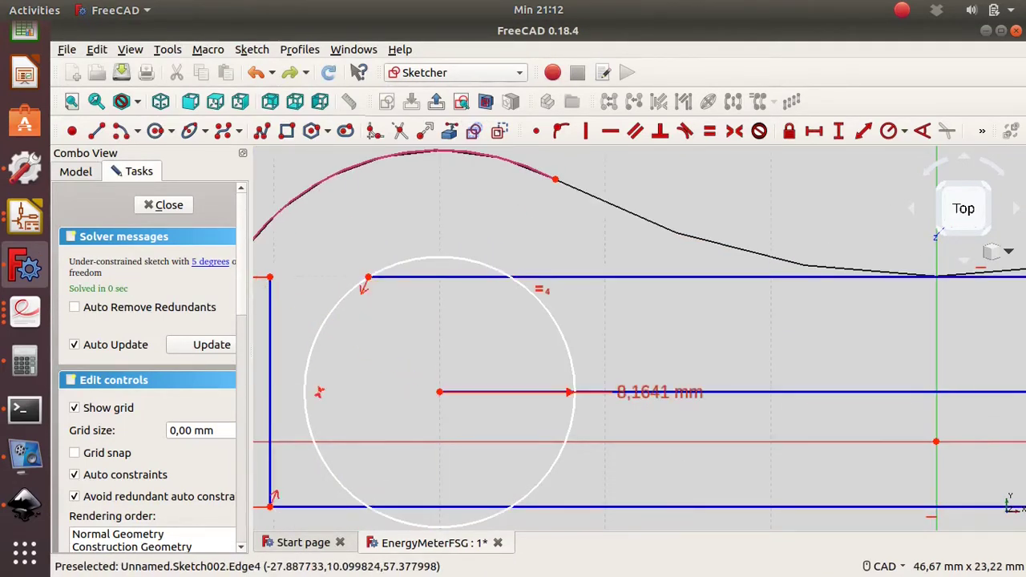
pyautogui.scroll(-4, 468, 436)
pyautogui.hotkey('ctrl', 'z')
pyautogui.hotkey('ctrl', 'z')
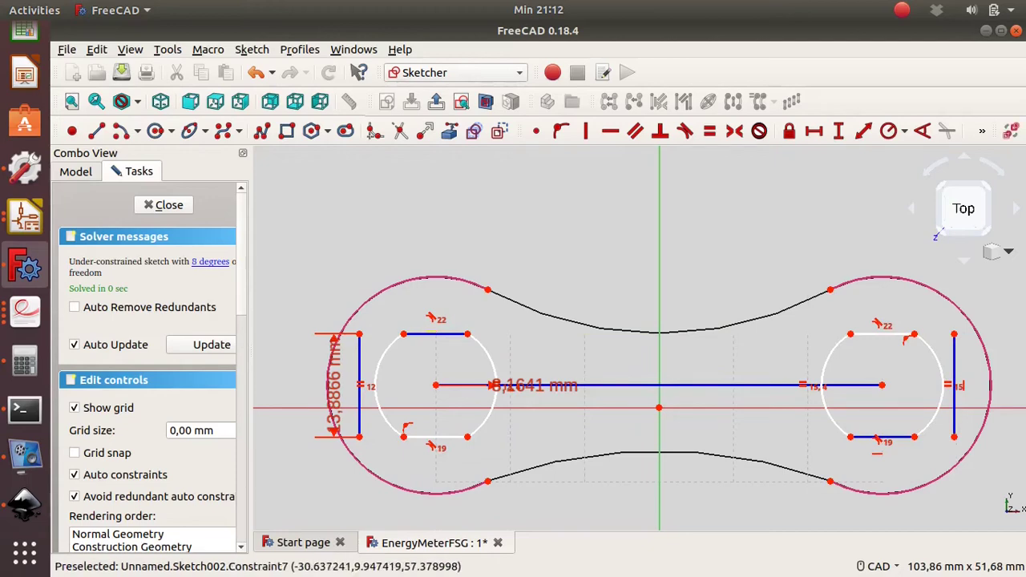
pyautogui.scroll(4, 897, 437)
pyautogui.scroll(3, 898, 437)
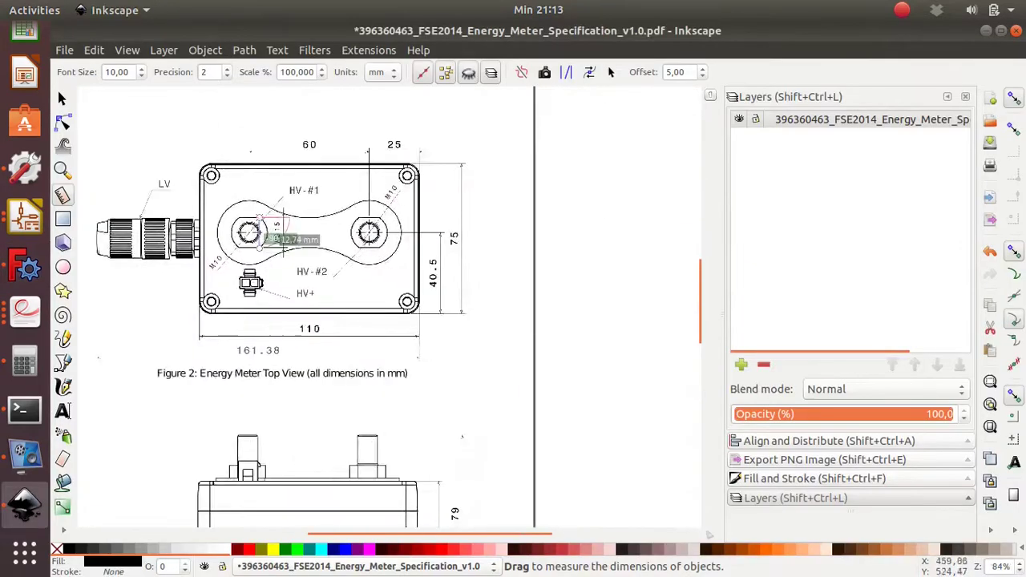
# Confirm the 6,03 mm Pad002 and start a new sketch on the left bolt's top face
pyautogui.keyDown('ctrl'); pyautogui.scroll(7, 276, 240); pyautogui.keyUp('ctrl')
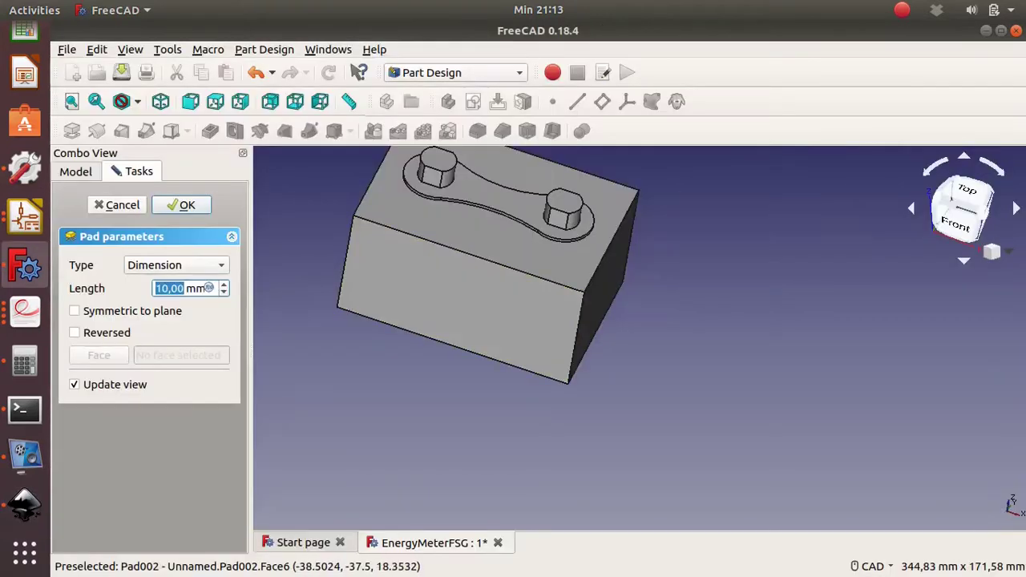
pyautogui.press('Return')
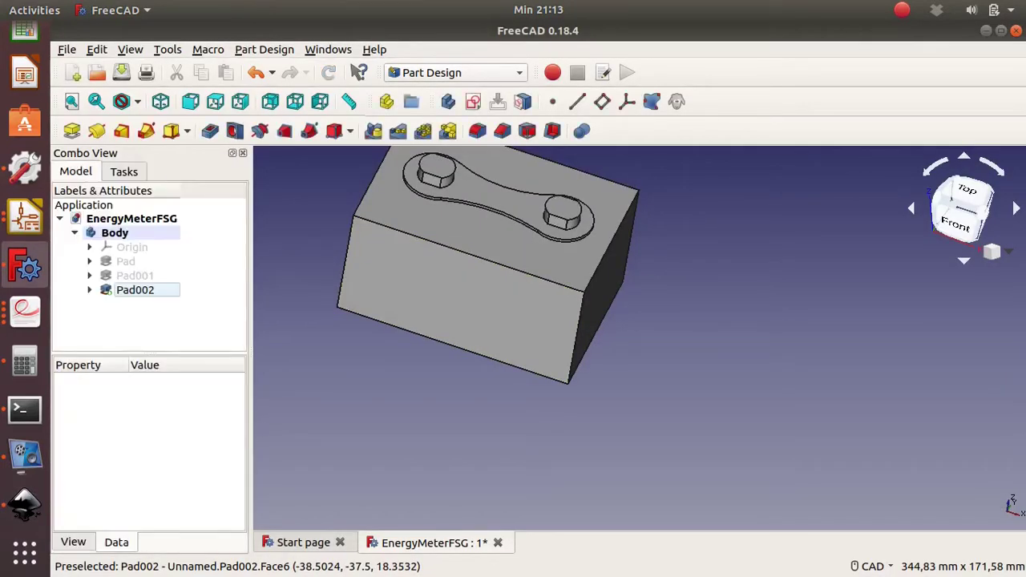
pyautogui.click(435, 169)
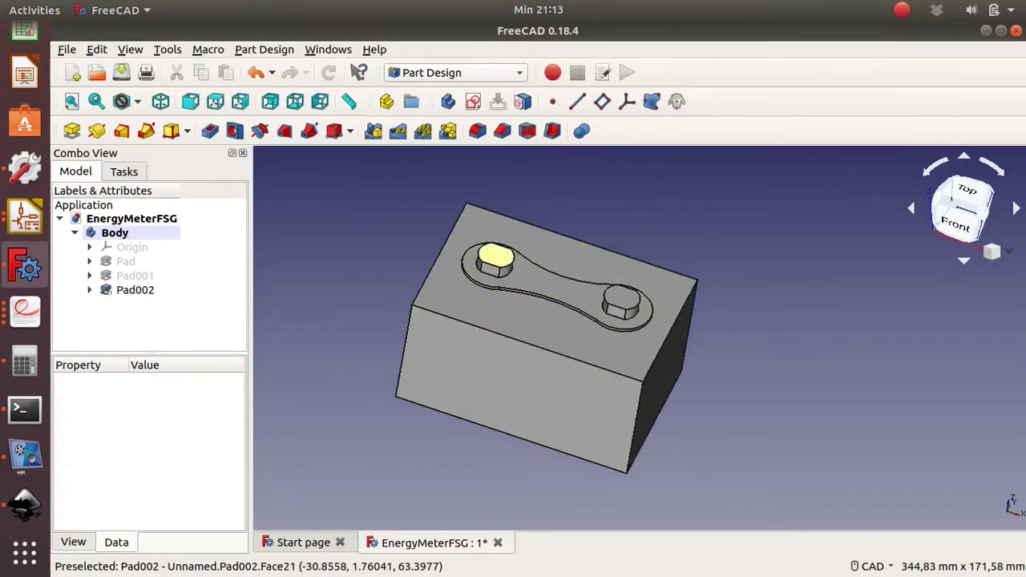
pyautogui.click(433, 172)
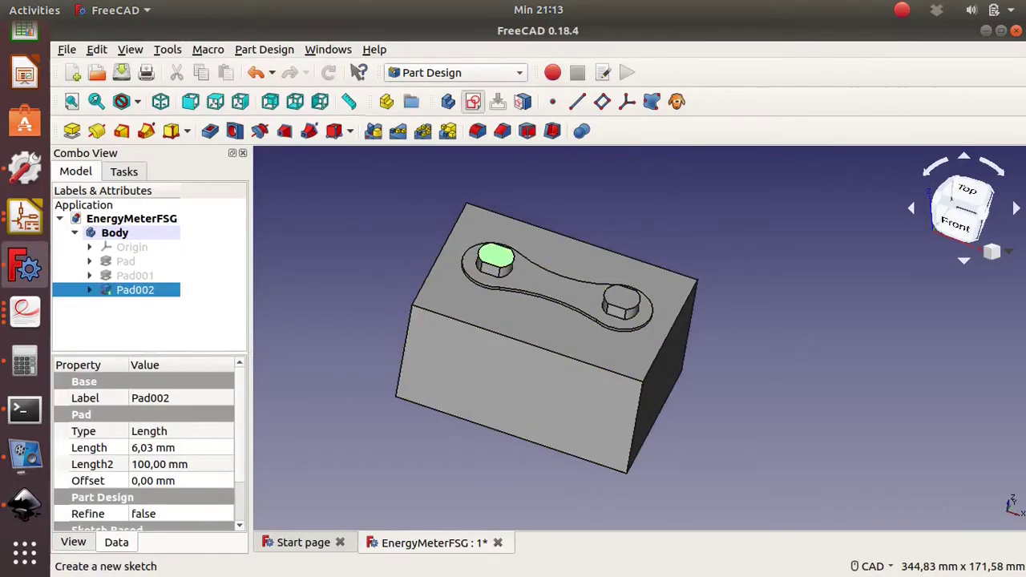
pyautogui.click(472, 102)
# Reference the left bolt-head arc and draw a 10 mm diameter circle at its centre
pyautogui.press('x')
pyautogui.click(558, 323)
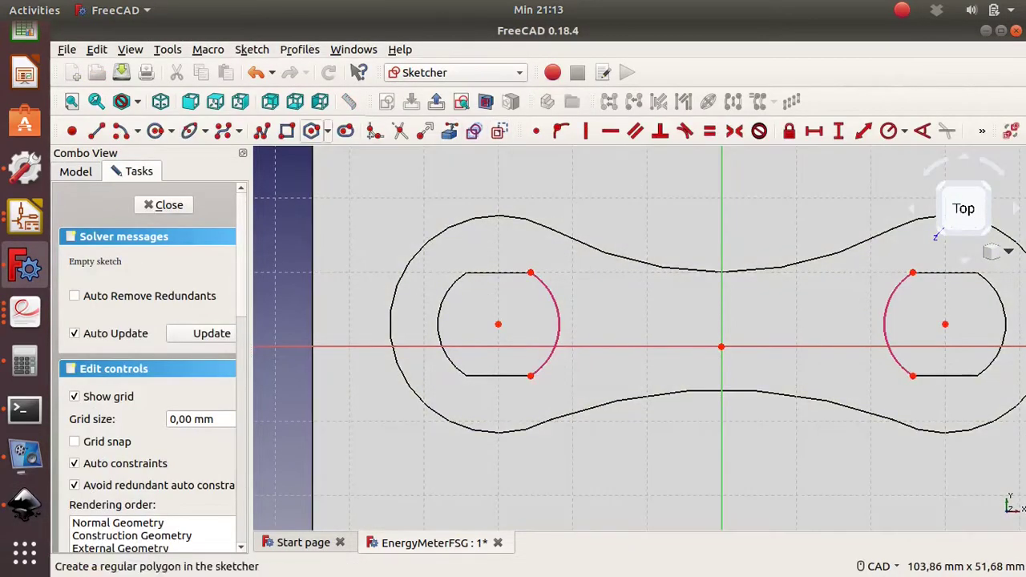
pyautogui.click(498, 324)
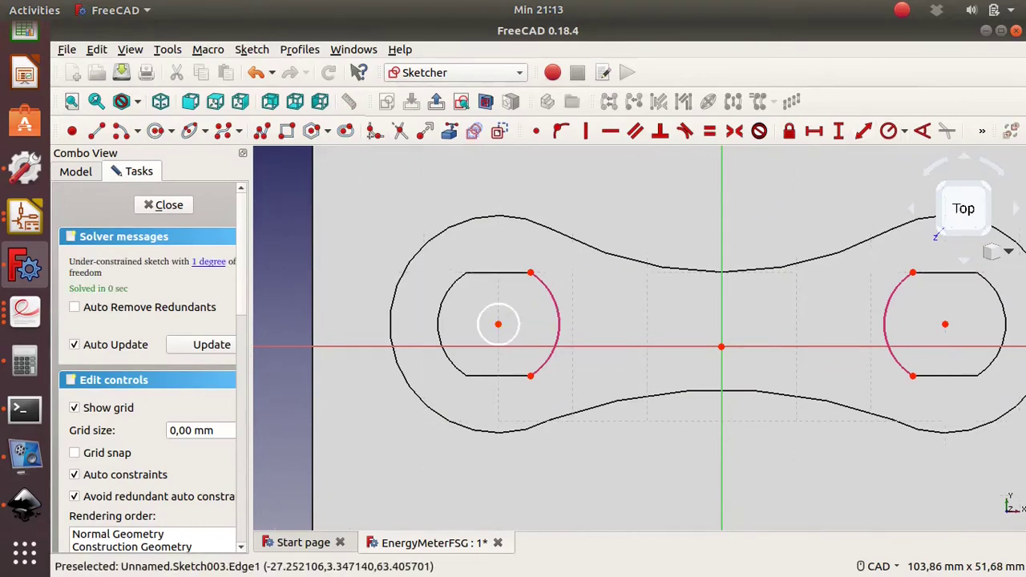
pyautogui.click(904, 130)
pyautogui.click(918, 169)
pyautogui.click(518, 319)
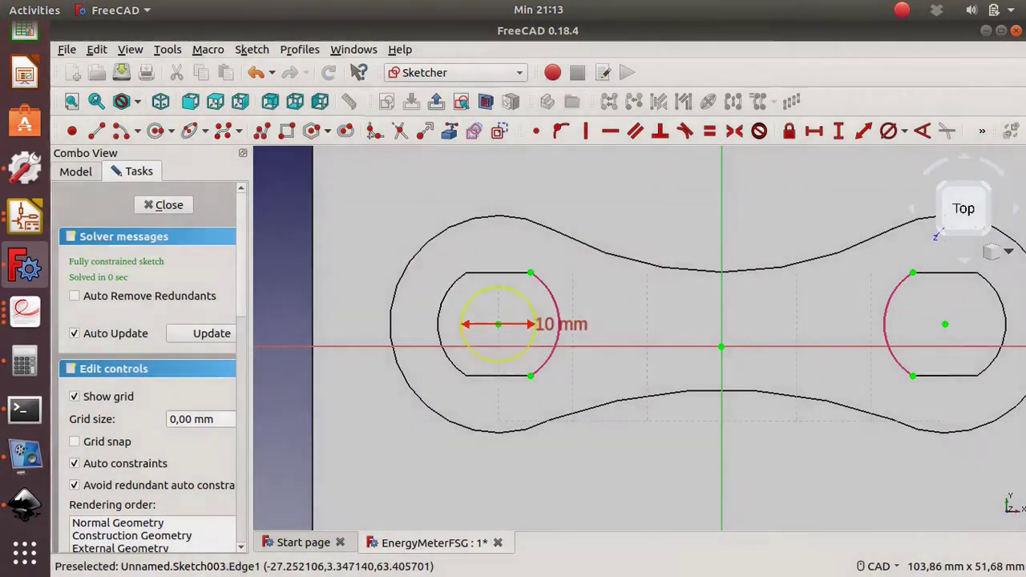
# Draw a second circle at the right bolt-head centre and constrain it to 10 mm diameter
pyautogui.click(155, 130)
pyautogui.click(748, 341)
pyautogui.click(762, 335)
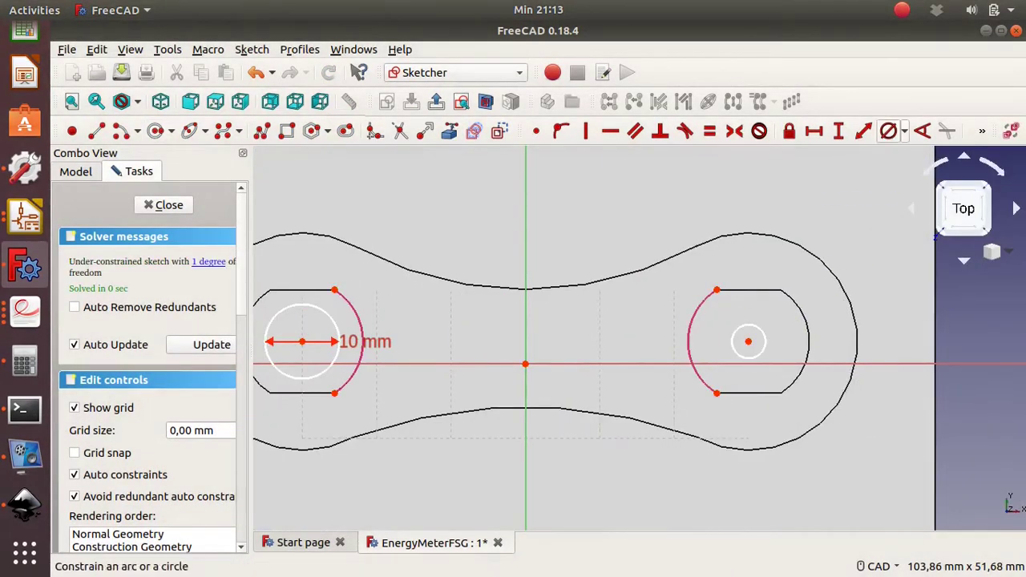
pyautogui.click(888, 130)
pyautogui.click(748, 326)
pyautogui.write('10')
pyautogui.press('Return')
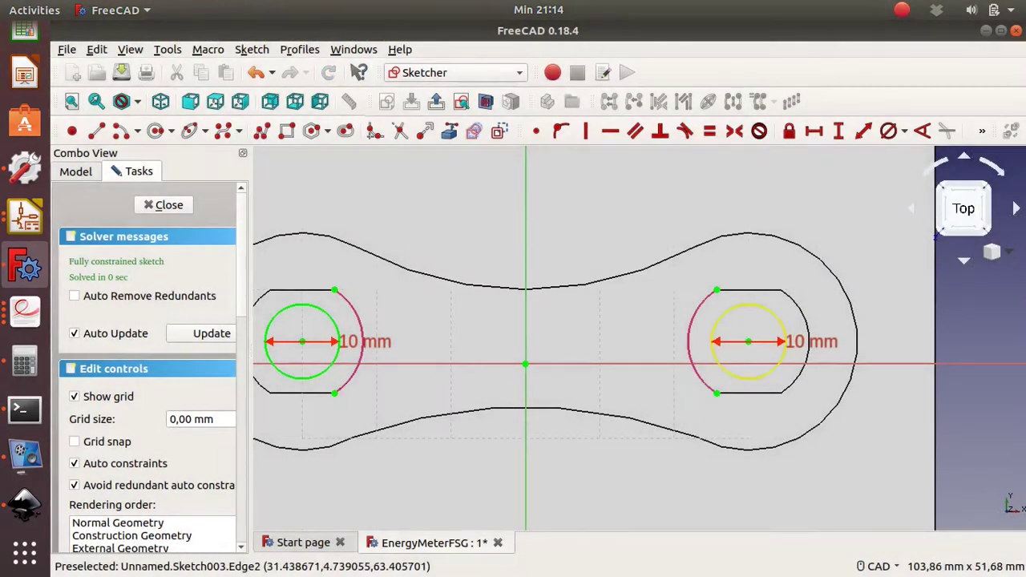
pyautogui.scroll(-4, 705, 401)
pyautogui.scroll(3, 618, 400)
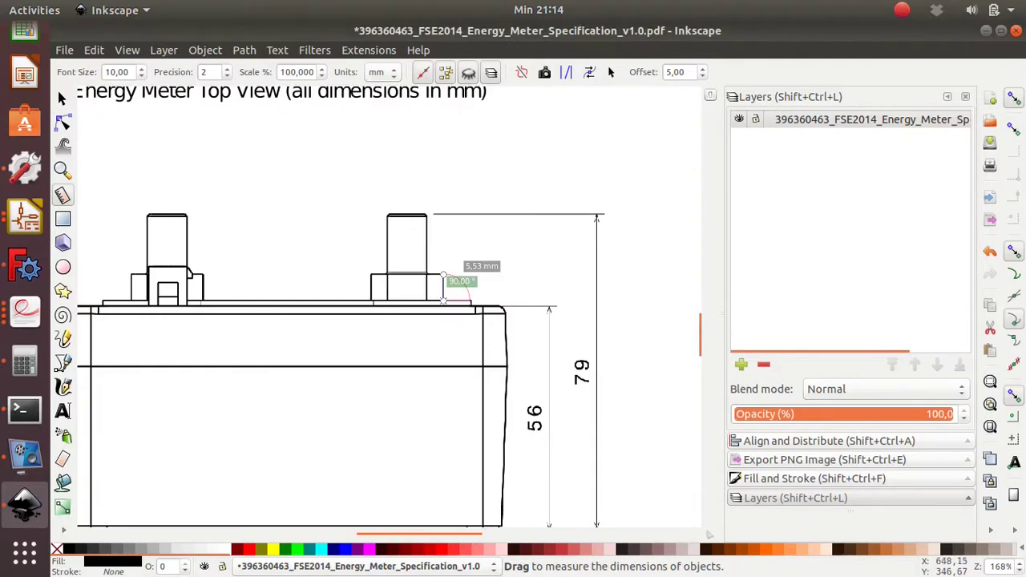
pyautogui.keyDown('ctrl'); pyautogui.scroll(-1, 481, 321); pyautogui.keyUp('ctrl')
pyautogui.keyDown('ctrl'); pyautogui.scroll(1, 481, 321); pyautogui.keyUp('ctrl')
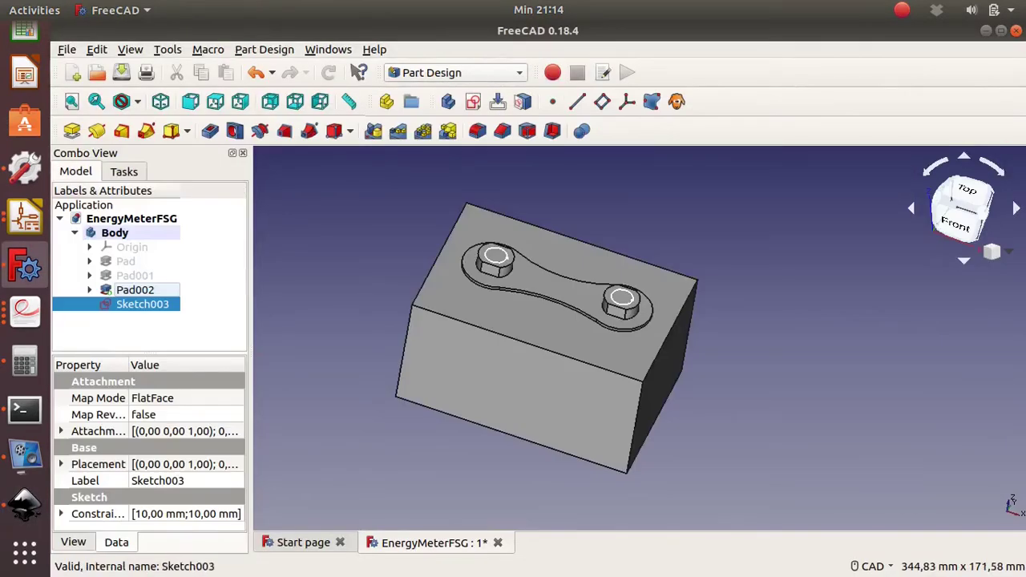
# Pad the two bolt circles by 79-56 mm into studs, checking the pin height on the drawing
pyautogui.click(71, 130)
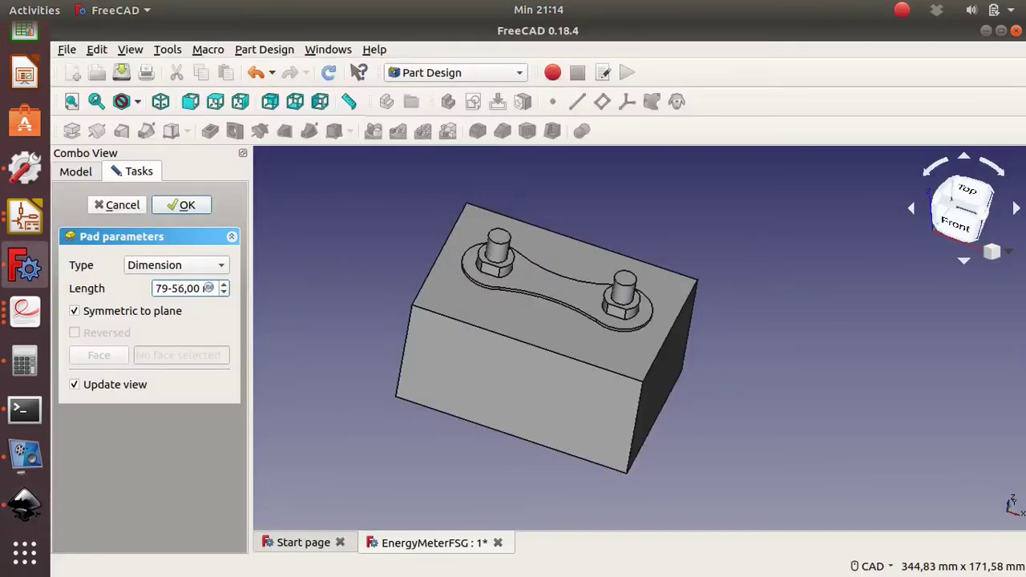
pyautogui.hotkey('alt', 'Tab')
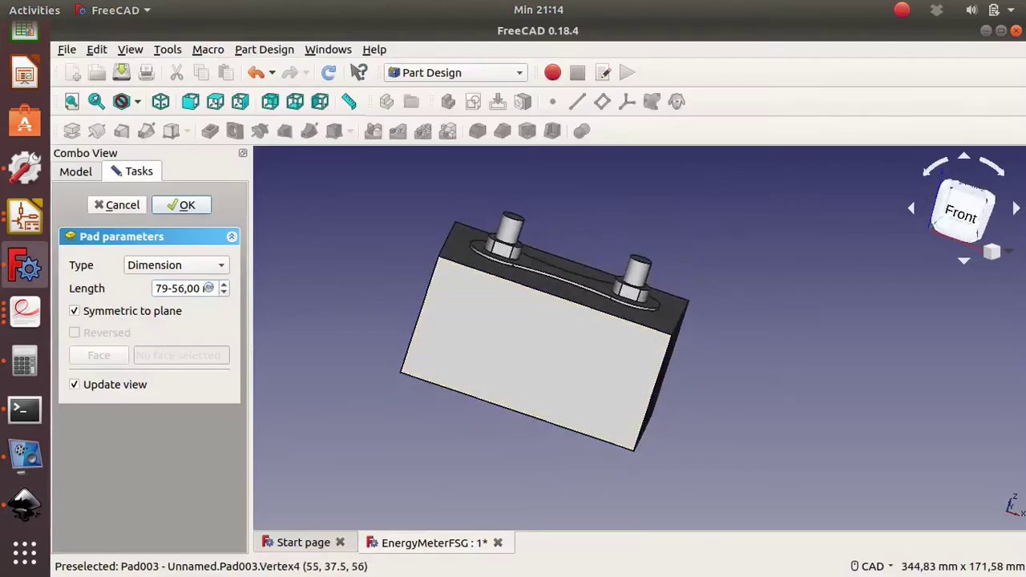
pyautogui.hotkey('alt', 'Tab')
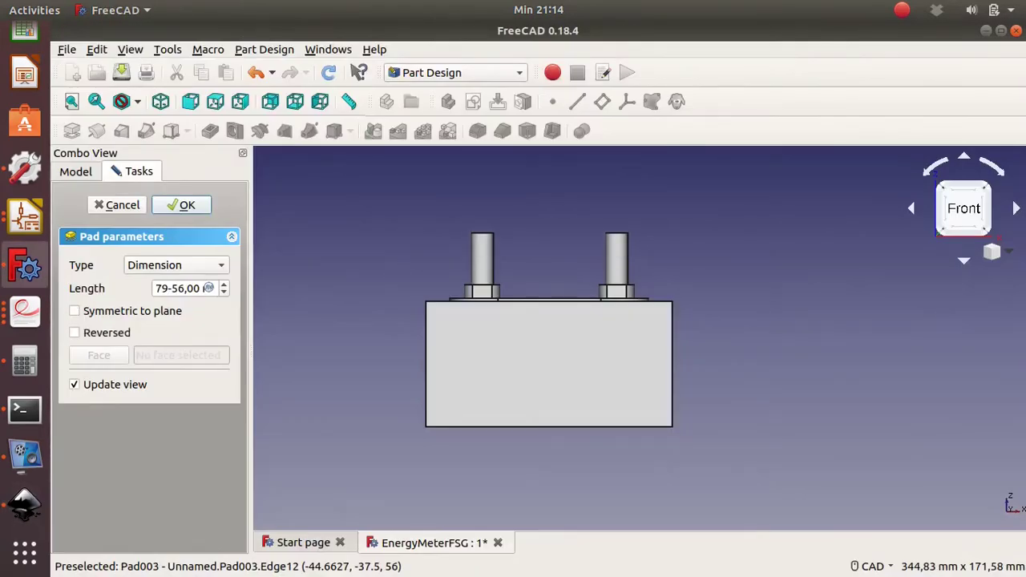
pyautogui.hotkey('alt', 'Tab')
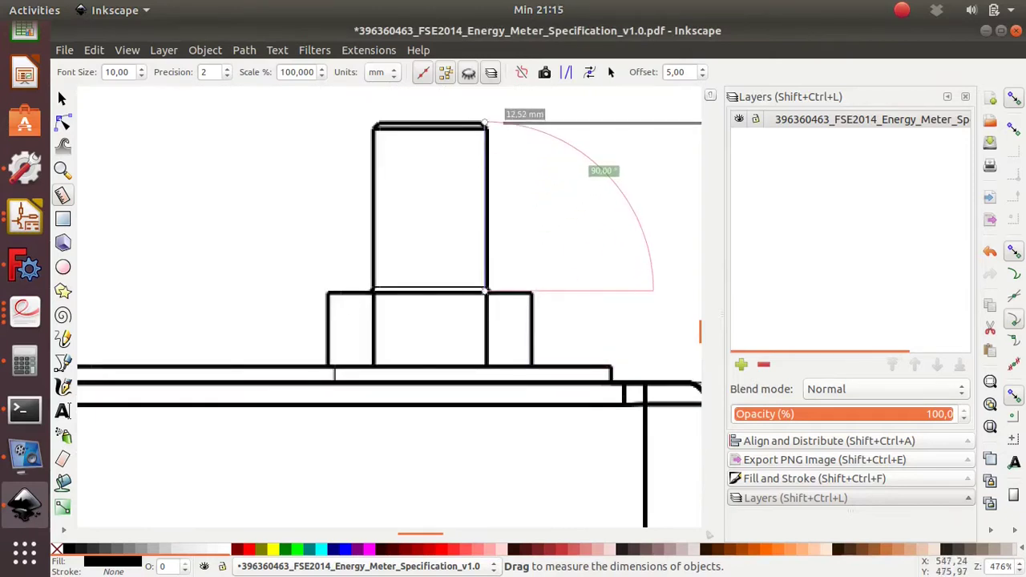
pyautogui.hotkey('alt', 'Tab')
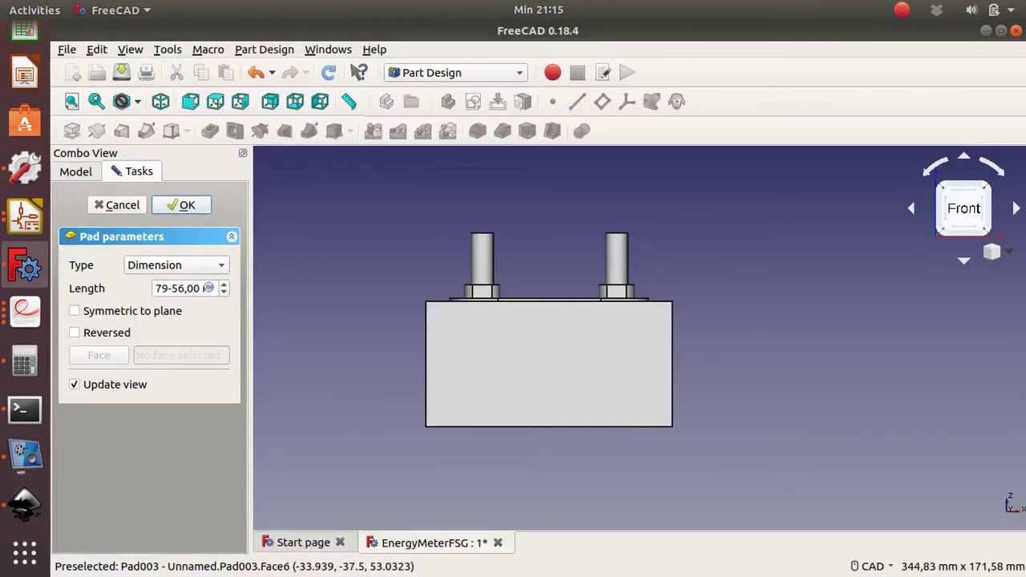
pyautogui.hotkey('alt', 'Tab')
pyautogui.keyDown('ctrl'); pyautogui.scroll(-3, 513, 321); pyautogui.keyUp('ctrl')
pyautogui.hotkey('alt', 'Tab')
pyautogui.click(74, 310)
pyautogui.scroll(5, 564, 346)
pyautogui.press('0')
pyautogui.scroll(-8, 372, 263)
pyautogui.press('Return')
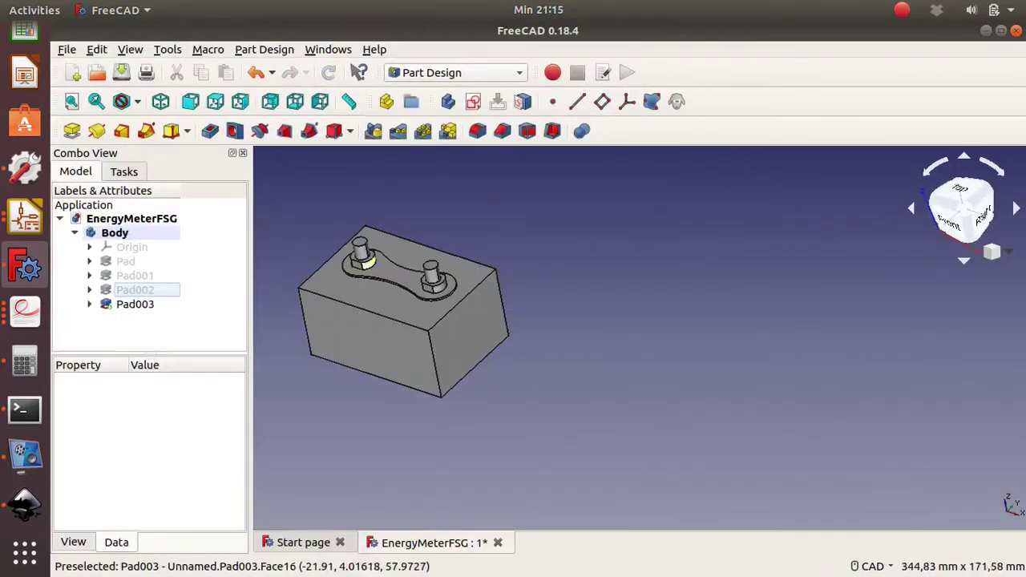
pyautogui.click(137, 101)
pyautogui.click(161, 176)
pyautogui.moveTo(481, 320); pyautogui.dragTo(630, 275, button='middle')
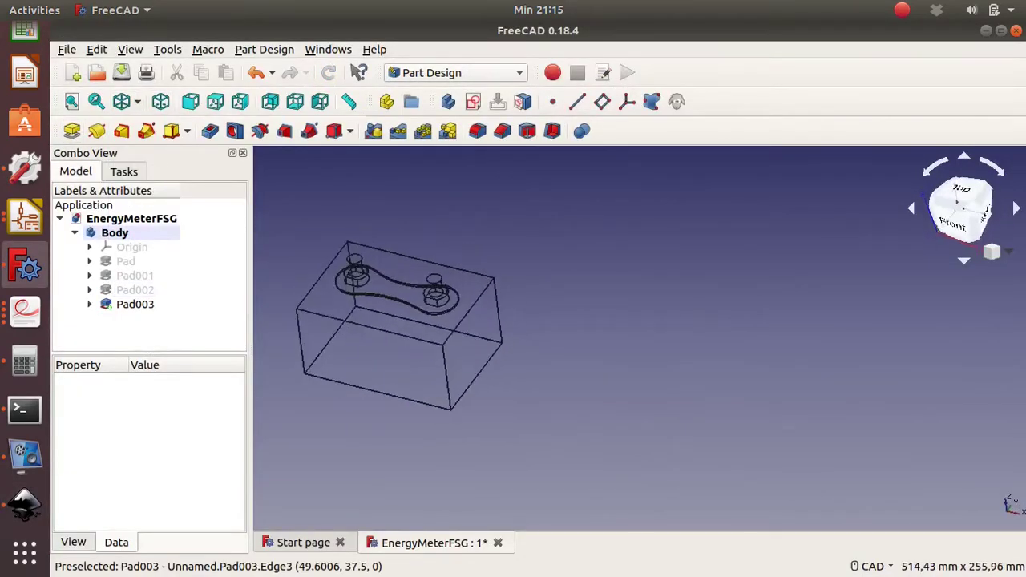
pyautogui.scroll(5, 631, 275)
pyautogui.doubleClick(631, 275)
pyautogui.press('Return')
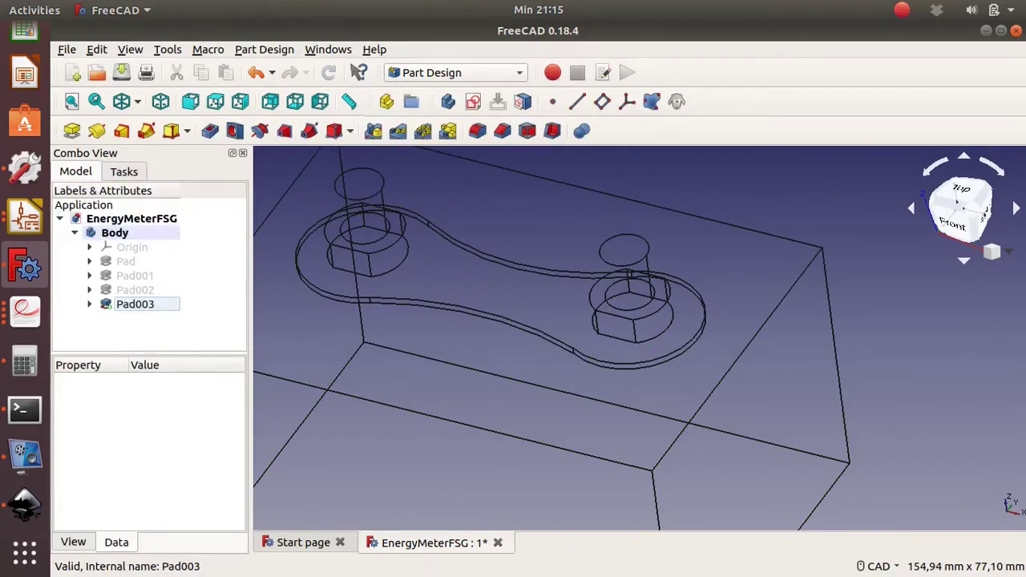
pyautogui.scroll(-5, 403, 288)
pyautogui.click(400, 281)
pyautogui.click(137, 101)
pyautogui.click(137, 123)
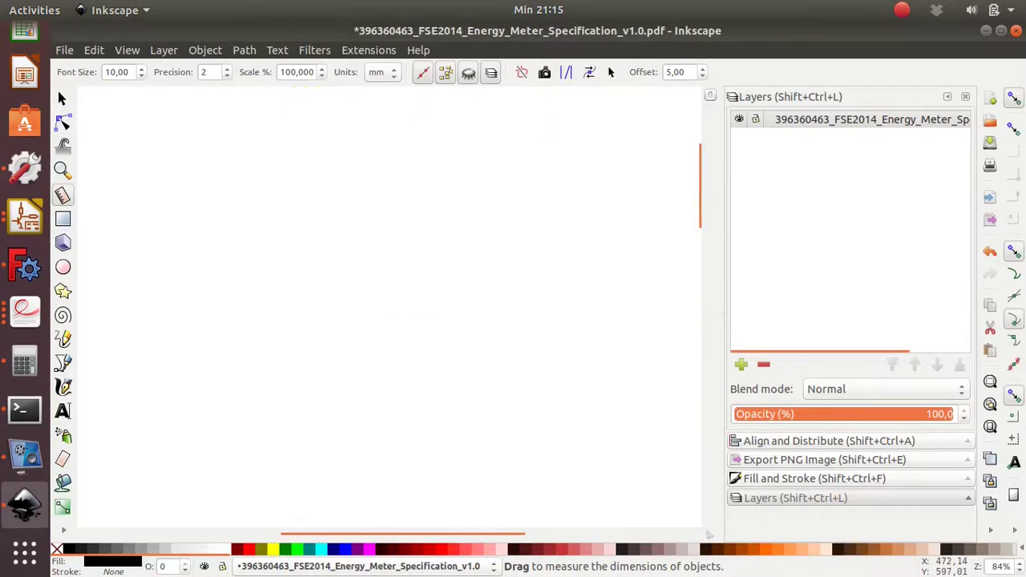
pyautogui.click(24, 312)
pyautogui.click(160, 96)
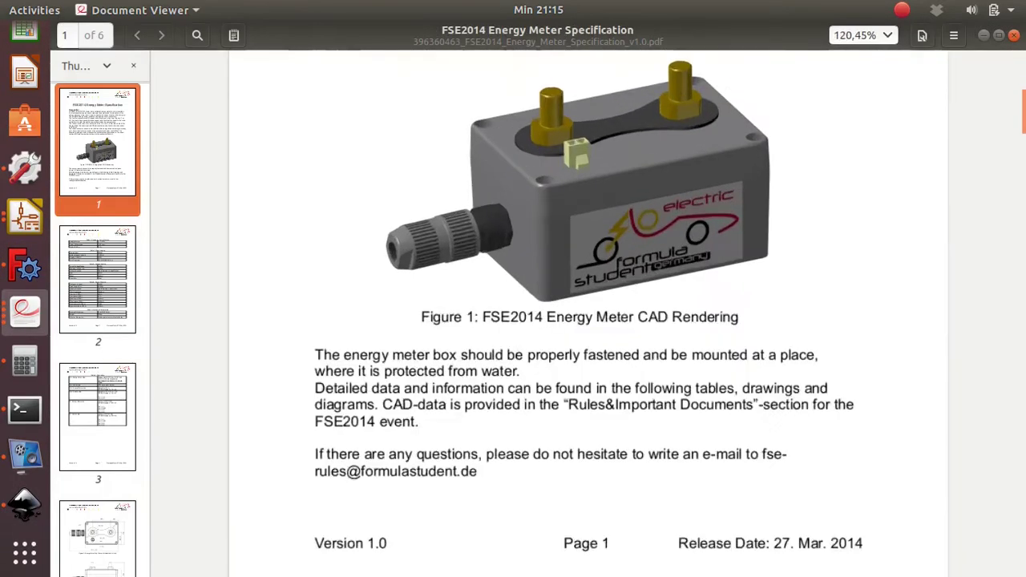
pyautogui.scroll(1, 588, 255)
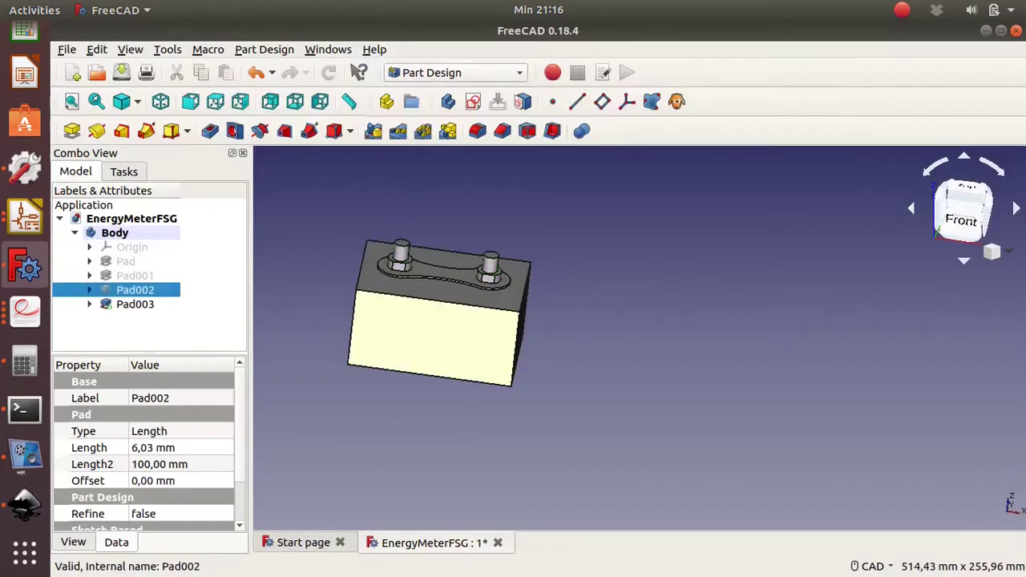
# Inspect the base Pad's settings and the base rectangle sketch
pyautogui.doubleClick(126, 262)
pyautogui.press('Escape')
pyautogui.doubleClick(136, 276)
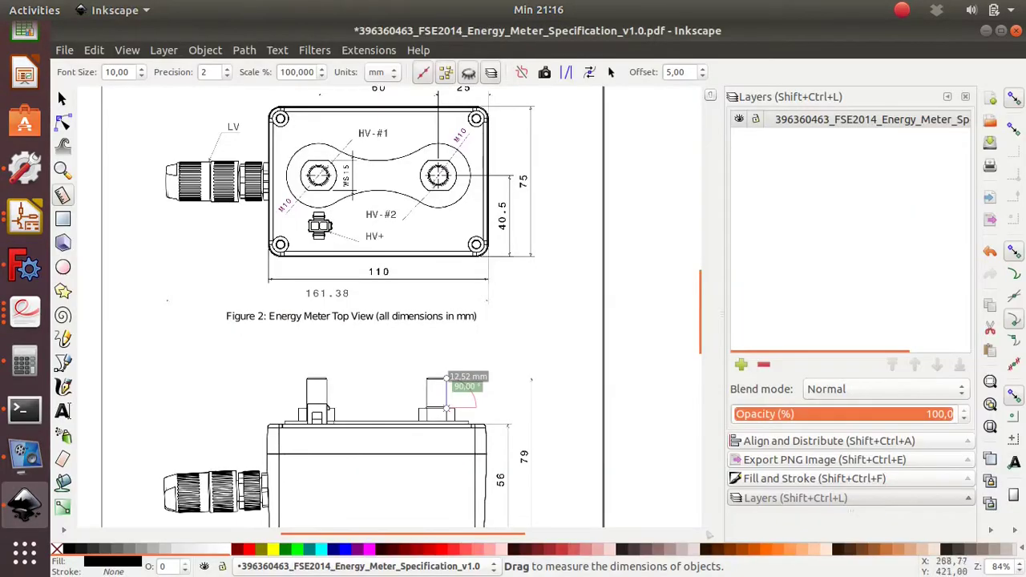
pyautogui.scroll(-3, 384, 305)
pyautogui.scroll(-3, 385, 304)
pyautogui.scroll(-1, 463, 467)
pyautogui.scroll(-1, 463, 467)
pyautogui.scroll(-3, 464, 468)
pyautogui.scroll(3, 462, 346)
pyautogui.scroll(-3, 462, 347)
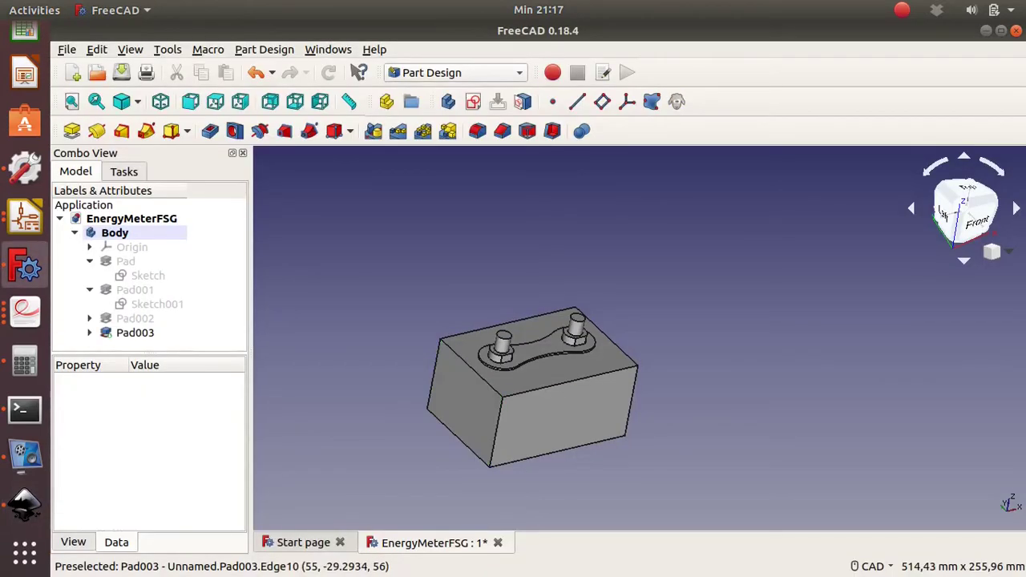
# Select the housing's side face and start a new sketch on it
pyautogui.press('1')
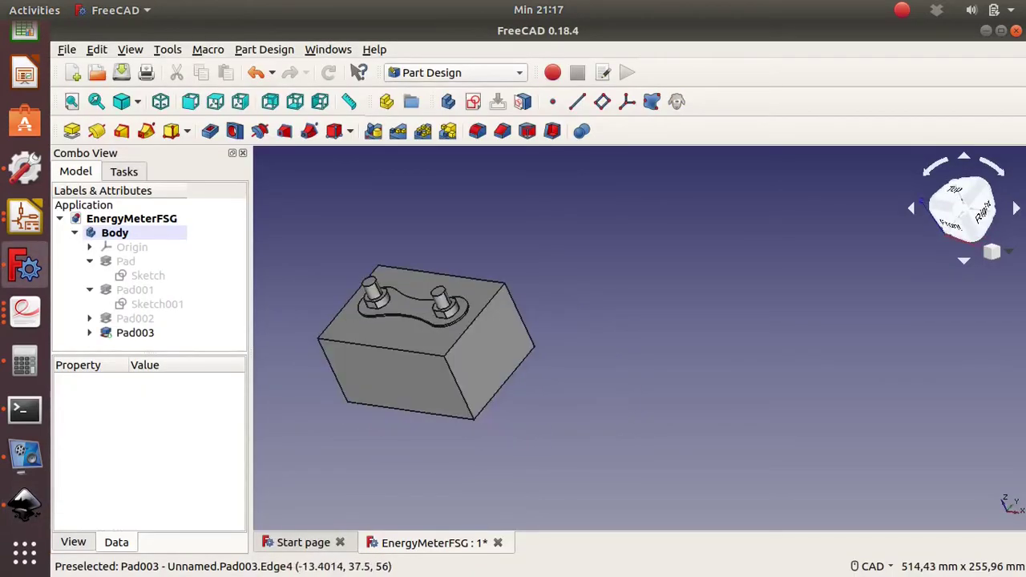
pyautogui.press('0')
pyautogui.click(681, 289)
pyautogui.click(472, 101)
pyautogui.scroll(2, 641, 276)
# Check the Inkscape side view against the specification PDF for the connector's 18.19 mm height
pyautogui.hotkey('alt', 'Tab')
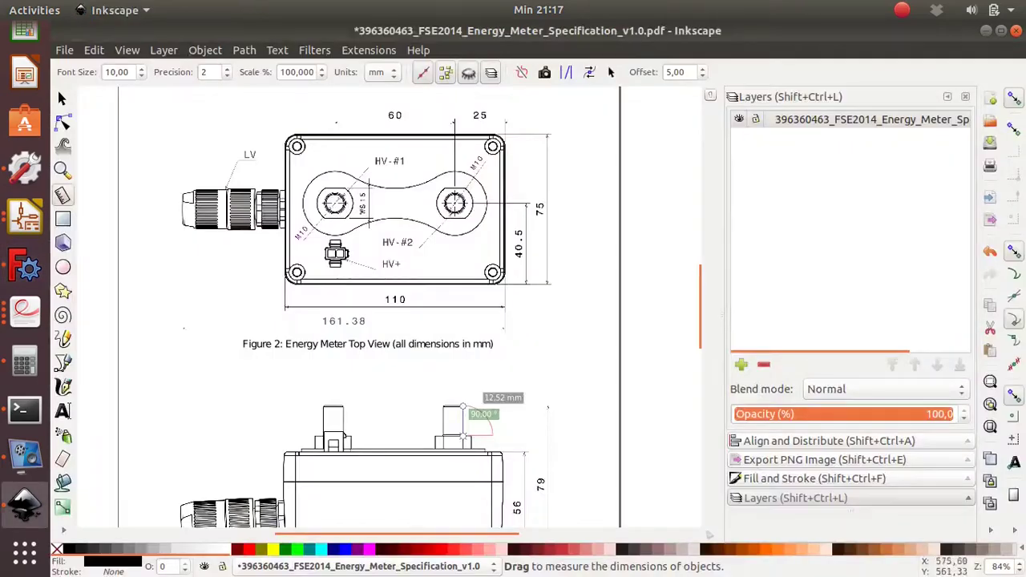
pyautogui.scroll(-3, 462, 346)
pyautogui.keyDown('ctrl'); pyautogui.scroll(4, 480, 332); pyautogui.keyUp('ctrl')
pyautogui.keyDown('ctrl'); pyautogui.scroll(-2, 480, 333); pyautogui.keyUp('ctrl')
pyautogui.keyDown('ctrl'); pyautogui.scroll(-4, 480, 332); pyautogui.keyUp('ctrl')
pyautogui.scroll(5, 473, 325)
pyautogui.hotkey('alt', 'Tab')
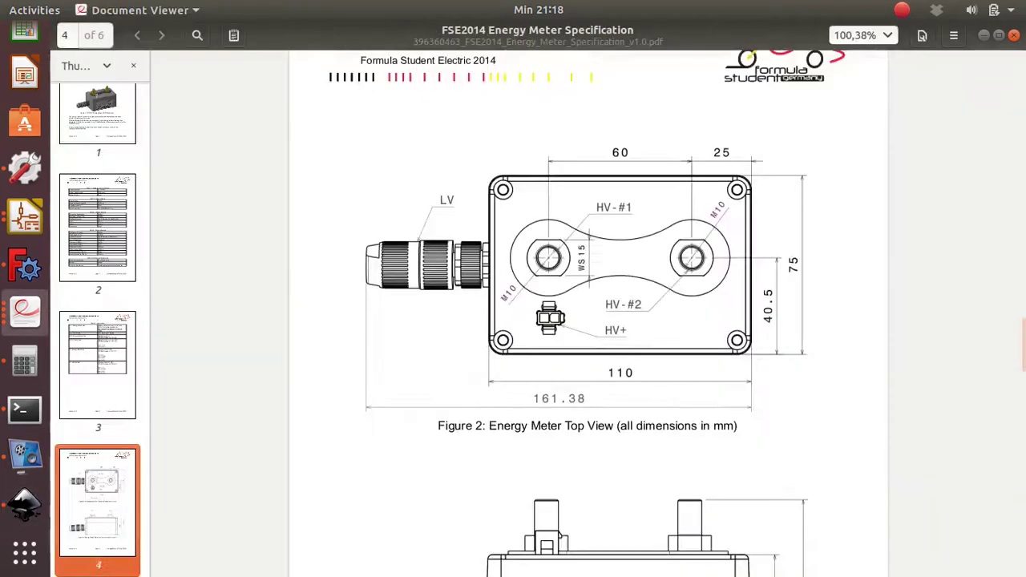
pyautogui.keyDown('ctrl'); pyautogui.scroll(-2, 588, 321); pyautogui.keyUp('ctrl')
pyautogui.scroll(10, 589, 320)
pyautogui.scroll(10, 588, 321)
pyautogui.scroll(-10, 589, 320)
pyautogui.scroll(-3, 588, 320)
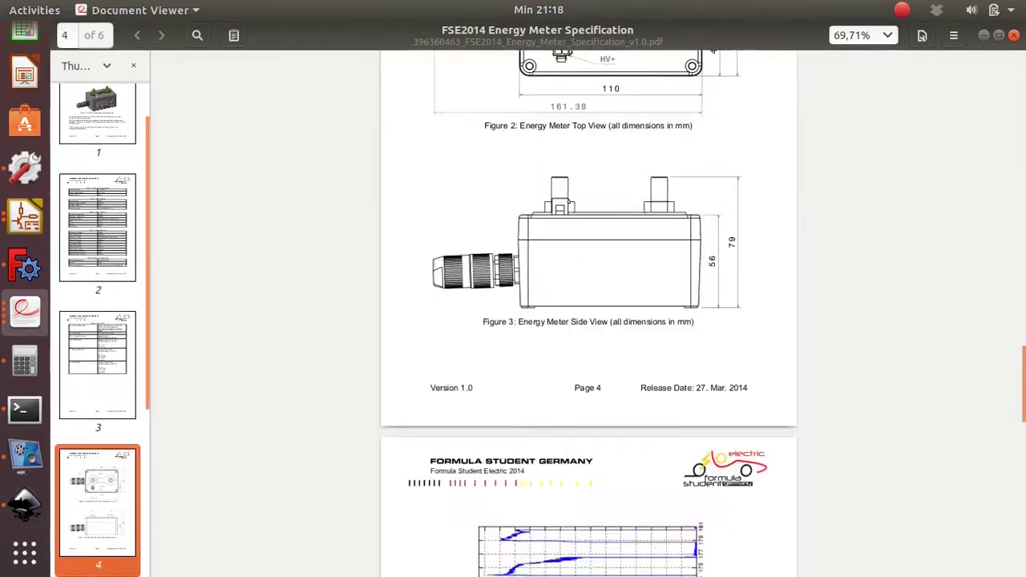
pyautogui.keyDown('ctrl'); pyautogui.scroll(-1, 588, 320); pyautogui.keyUp('ctrl')
pyautogui.scroll(10, 588, 321)
pyautogui.scroll(-1, 588, 321)
pyautogui.scroll(4, 588, 321)
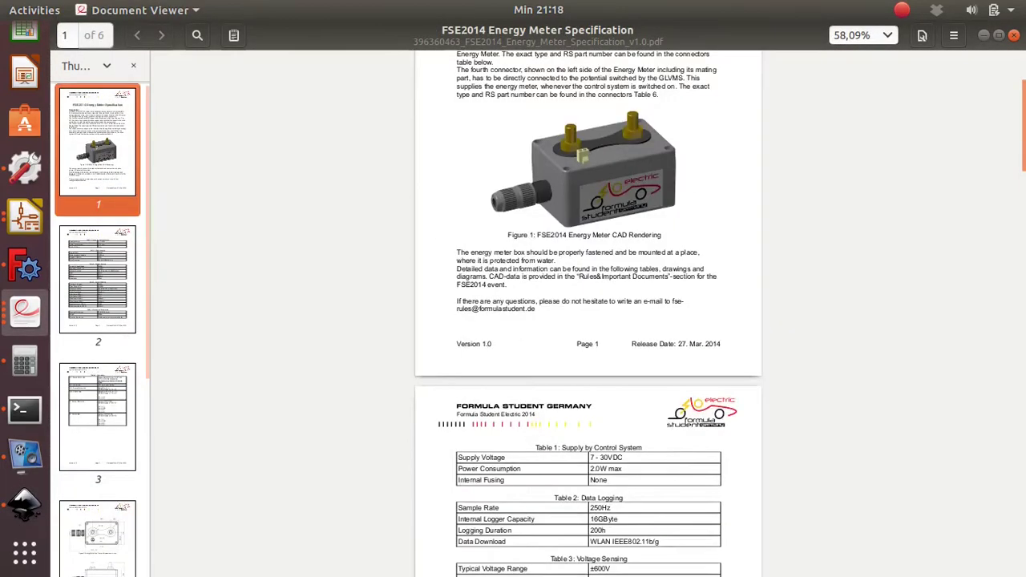
pyautogui.scroll(2, 588, 321)
pyautogui.keyDown('ctrl'); pyautogui.scroll(4, 589, 320); pyautogui.keyUp('ctrl')
pyautogui.scroll(-1, 588, 321)
pyautogui.hotkey('alt', 'Tab')
pyautogui.keyDown('ctrl'); pyautogui.scroll(5, 360, 321); pyautogui.keyUp('ctrl')
pyautogui.scroll(-3, 591, 273)
pyautogui.keyDown('ctrl'); pyautogui.scroll(-5, 480, 200); pyautogui.keyUp('ctrl')
pyautogui.keyDown('ctrl'); pyautogui.scroll(3, 361, 160); pyautogui.keyUp('ctrl')
pyautogui.keyDown('ctrl'); pyautogui.scroll(3, 358, 155); pyautogui.keyUp('ctrl')
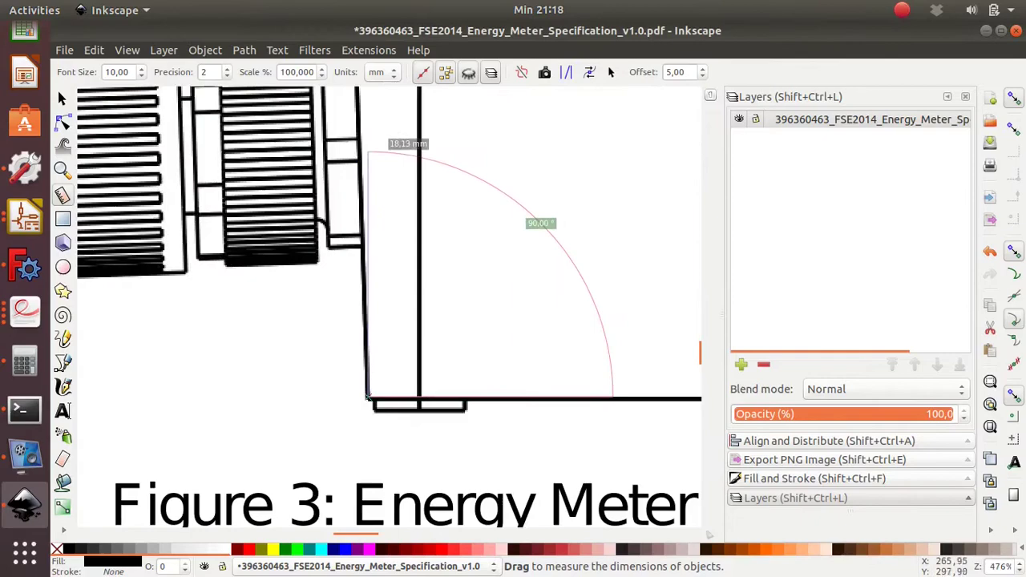
pyautogui.hotkey('alt', 'Tab')
pyautogui.hotkey('alt', 'Tab')
pyautogui.keyDown('ctrl'); pyautogui.scroll(-4, 369, 333); pyautogui.keyUp('ctrl')
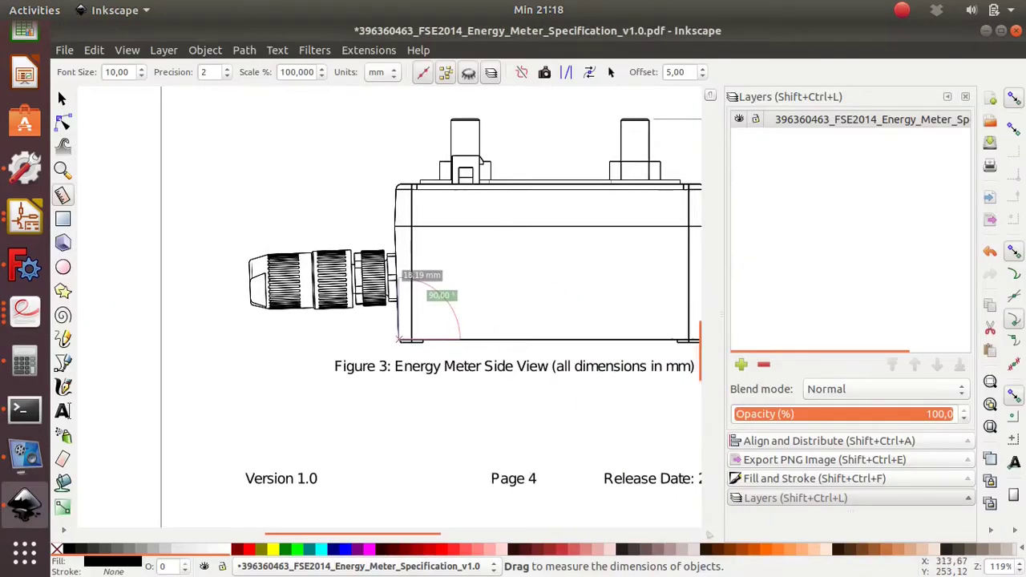
pyautogui.keyDown('ctrl'); pyautogui.scroll(1, 338, 340); pyautogui.keyUp('ctrl')
pyautogui.hotkey('alt', 'Tab')
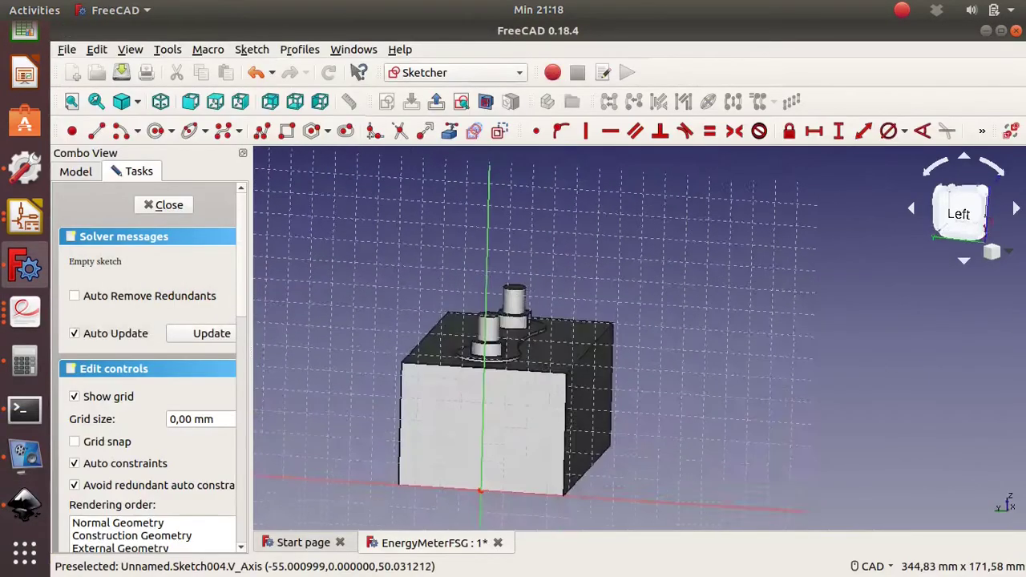
# Constrain the circle centre 19.8271 mm vertically above the housing base
pyautogui.click(560, 347)
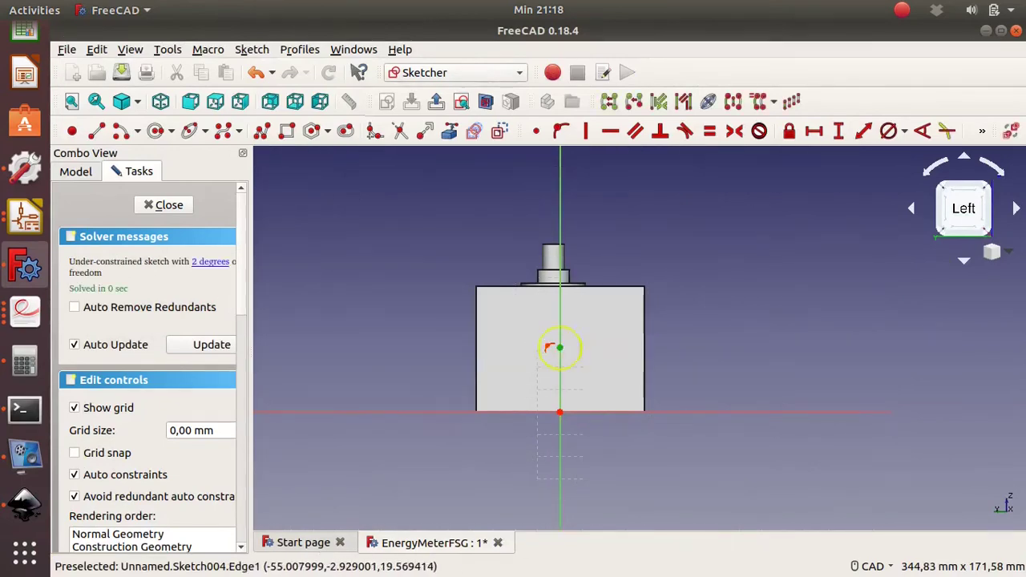
pyautogui.click(559, 411)
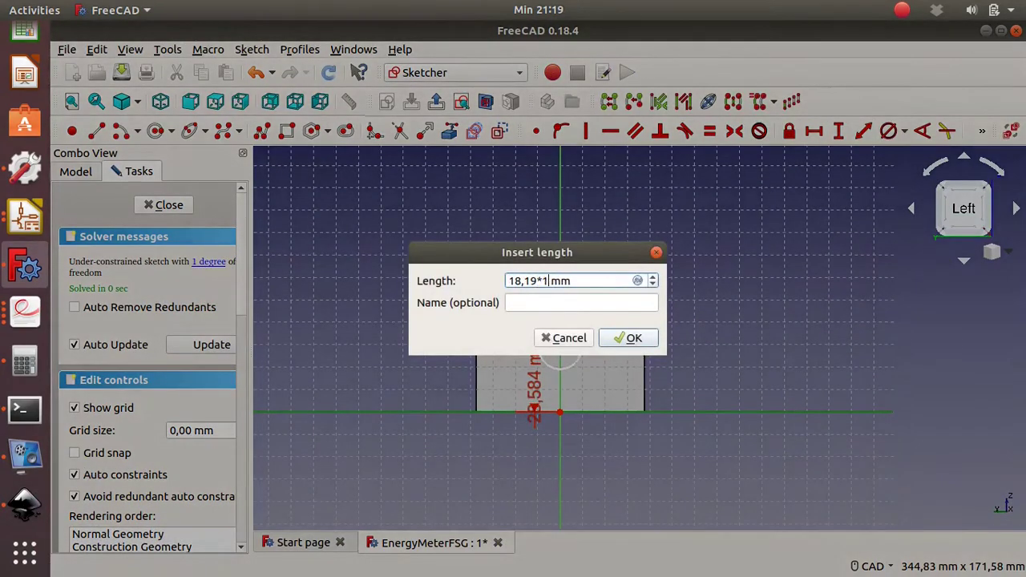
pyautogui.press('Return')
# Measure the housing height in the Inkscape drawing and enter the 7.8262 mm circle radius
pyautogui.hotkey('alt', 'Tab')
pyautogui.scroll(3, 393, 313)
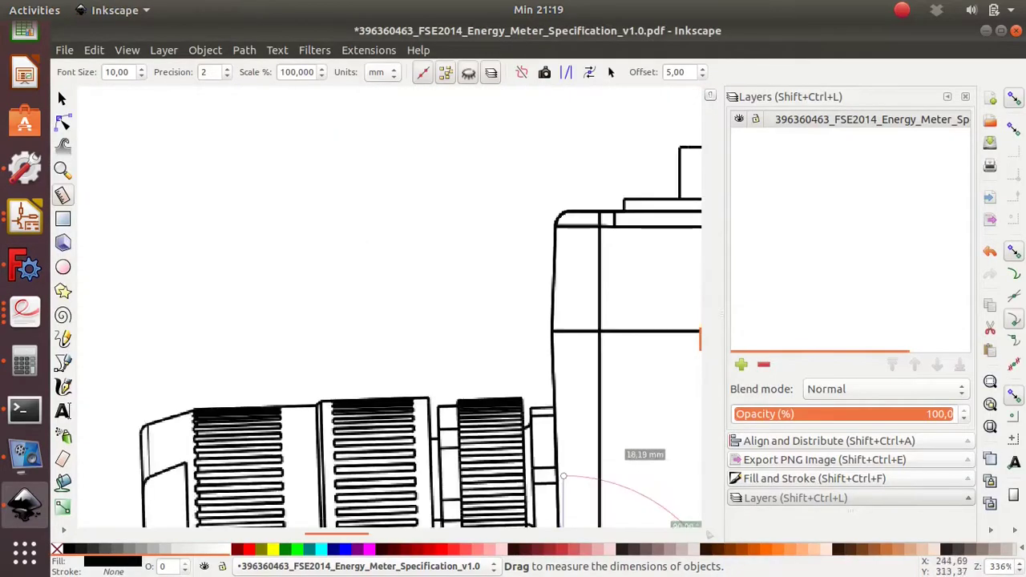
pyautogui.keyDown('ctrl'); pyautogui.scroll(1, 627, 309); pyautogui.keyUp('ctrl')
pyautogui.keyDown('ctrl'); pyautogui.scroll(-2, 546, 201); pyautogui.keyUp('ctrl')
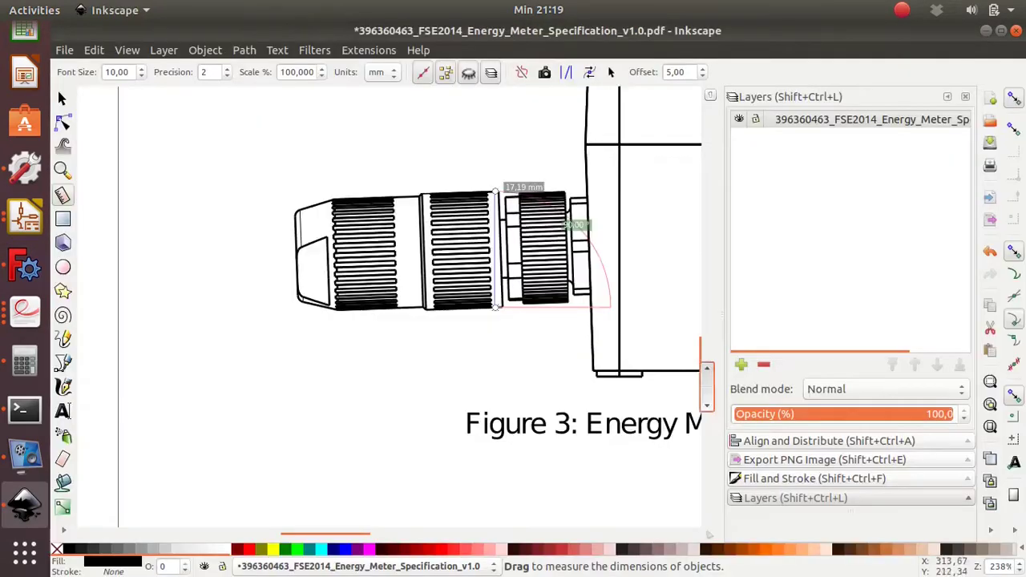
pyautogui.keyDown('ctrl'); pyautogui.scroll(-3, 495, 193); pyautogui.keyUp('ctrl')
pyautogui.scroll(3, 513, 361)
pyautogui.keyDown('ctrl'); pyautogui.scroll(4, 530, 425); pyautogui.keyUp('ctrl')
pyautogui.keyDown('ctrl'); pyautogui.scroll(1, 530, 425); pyautogui.keyUp('ctrl')
pyautogui.keyDown('ctrl'); pyautogui.scroll(-2, 529, 425); pyautogui.keyUp('ctrl')
pyautogui.moveTo(530, 425); pyautogui.dragTo(567, 203)
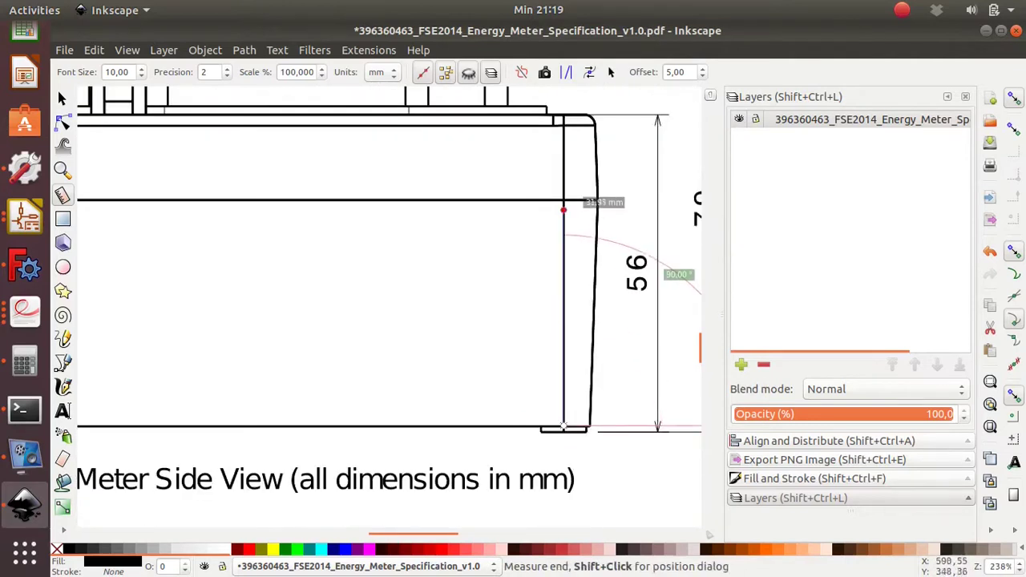
pyautogui.keyDown('ctrl'); pyautogui.scroll(4, 567, 203); pyautogui.keyUp('ctrl')
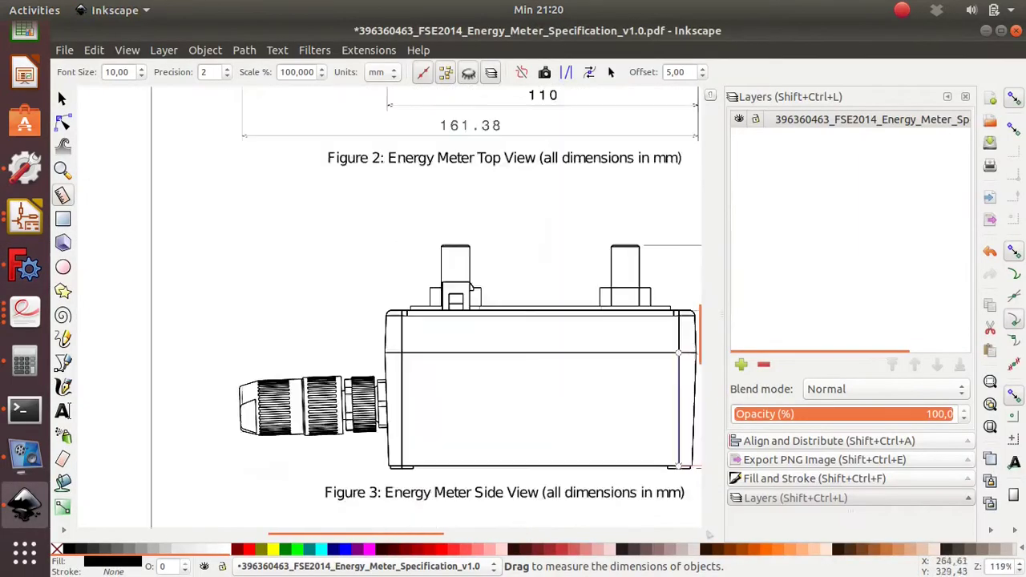
pyautogui.keyDown('ctrl'); pyautogui.scroll(5, 360, 386); pyautogui.keyUp('ctrl')
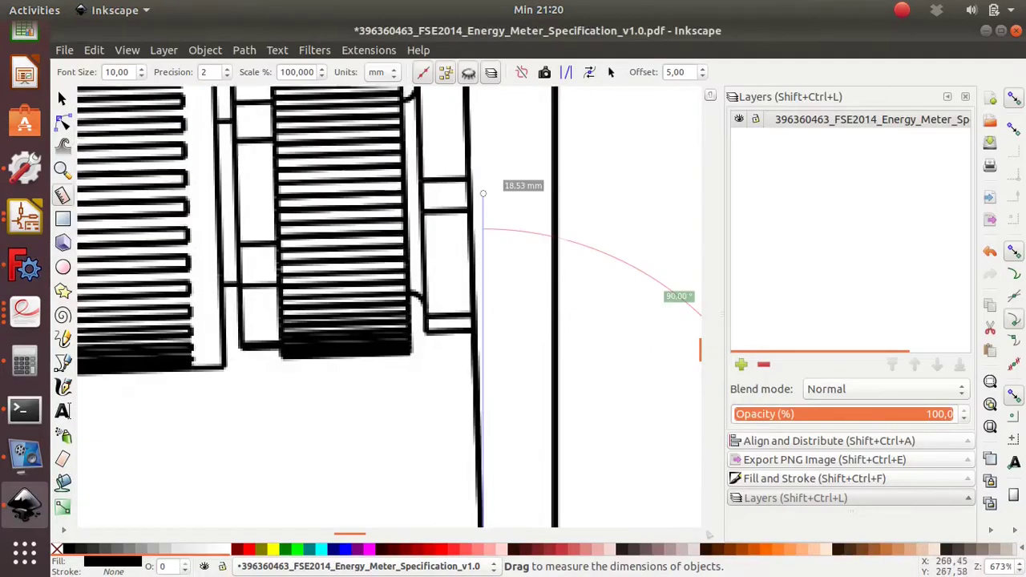
pyautogui.keyDown('ctrl'); pyautogui.scroll(-1, 486, 482); pyautogui.keyUp('ctrl')
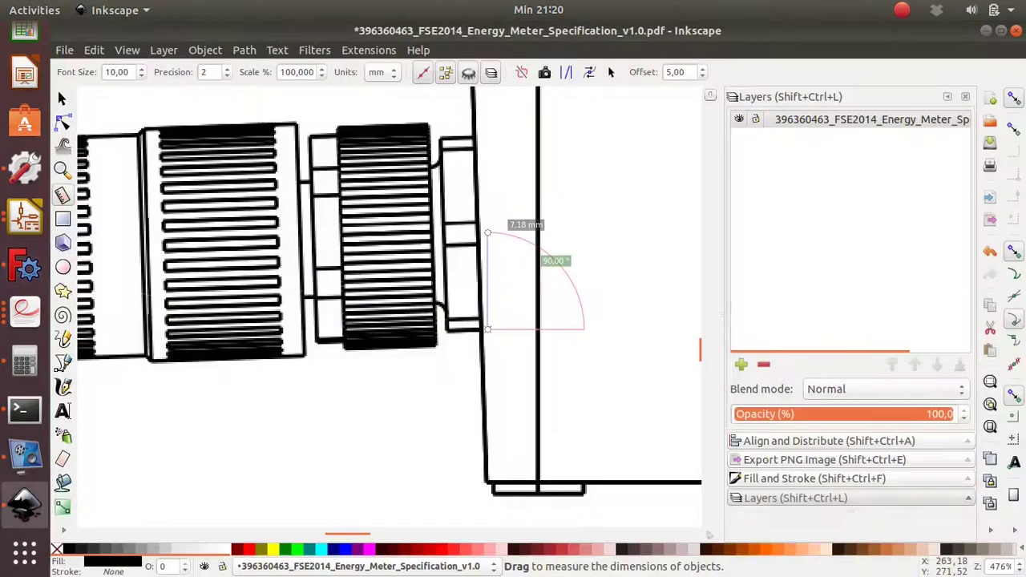
pyautogui.write('7,')
pyautogui.keyDown('ctrl'); pyautogui.scroll(-3, 489, 377); pyautogui.keyUp('ctrl')
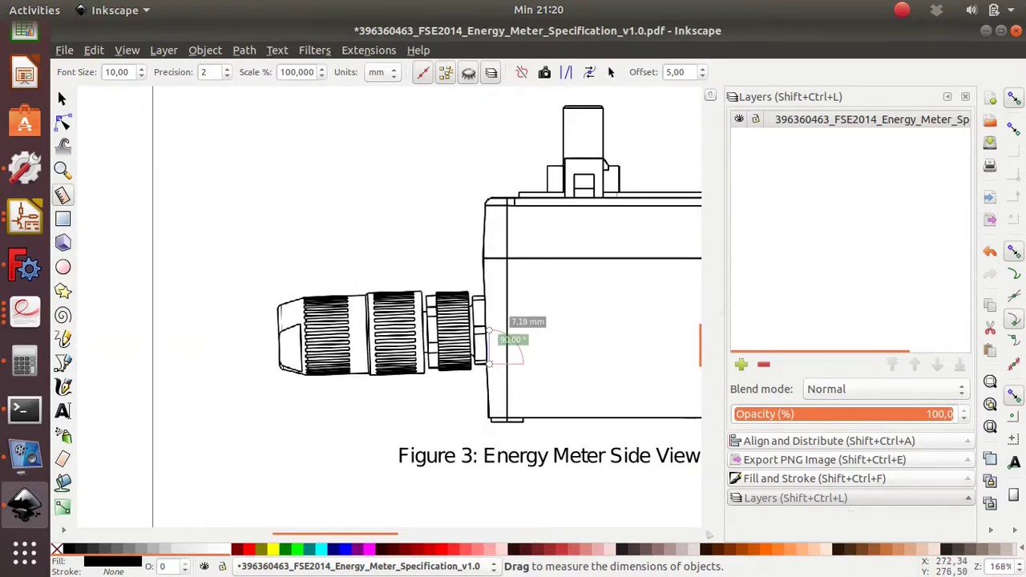
pyautogui.keyDown('ctrl'); pyautogui.scroll(-3, 489, 345); pyautogui.keyUp('ctrl')
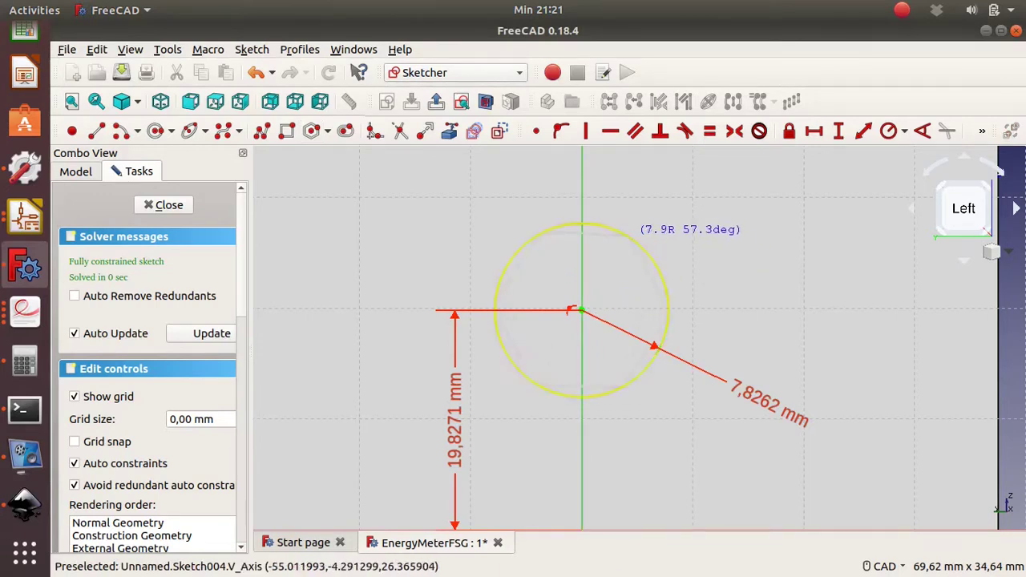
# Place a hexagon inside the connector circle, with the circle as construction geometry
pyautogui.click(626, 235)
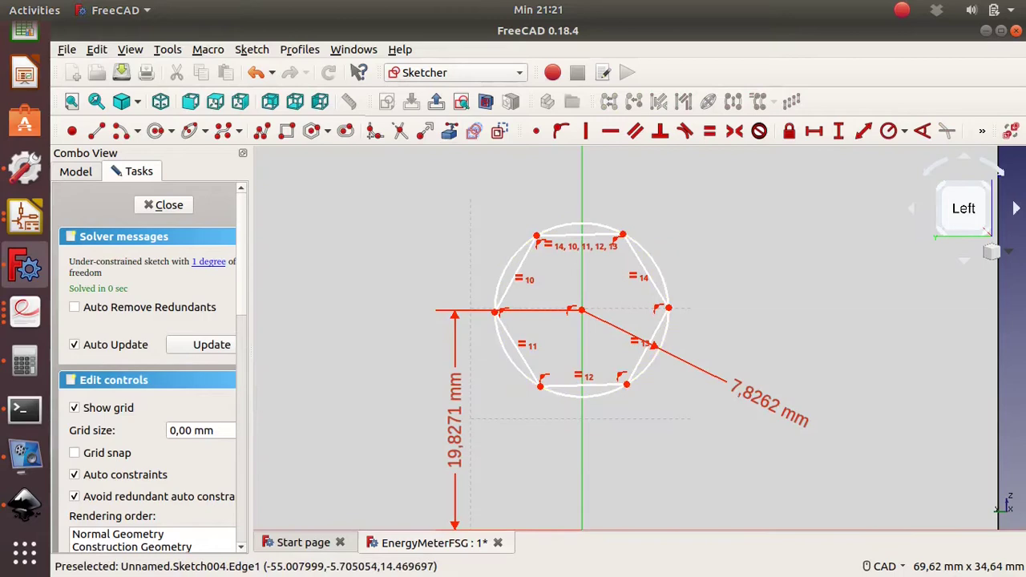
pyautogui.click(505, 353)
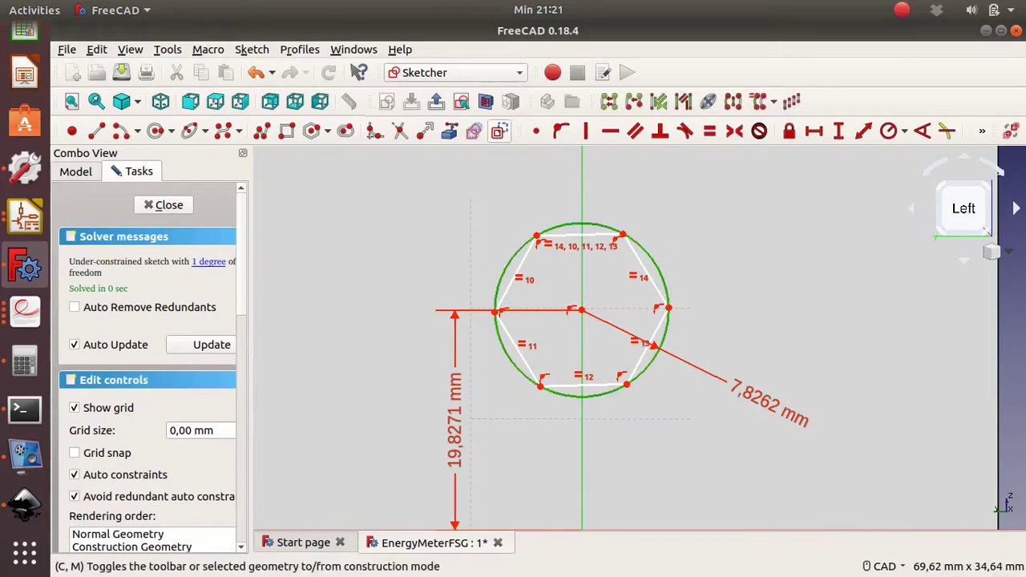
pyautogui.click(610, 130)
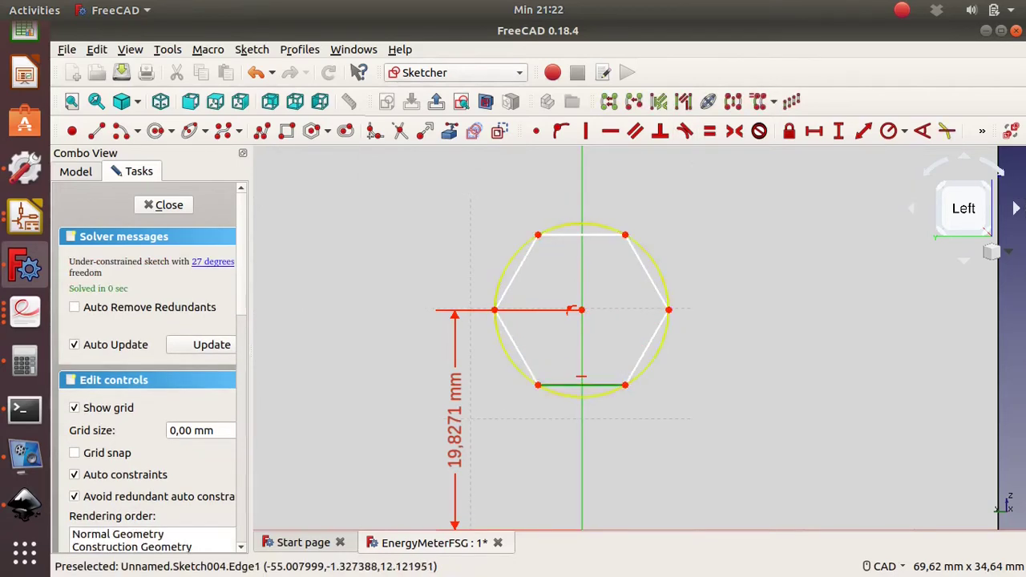
pyautogui.hotkey('ctrl', 'z')
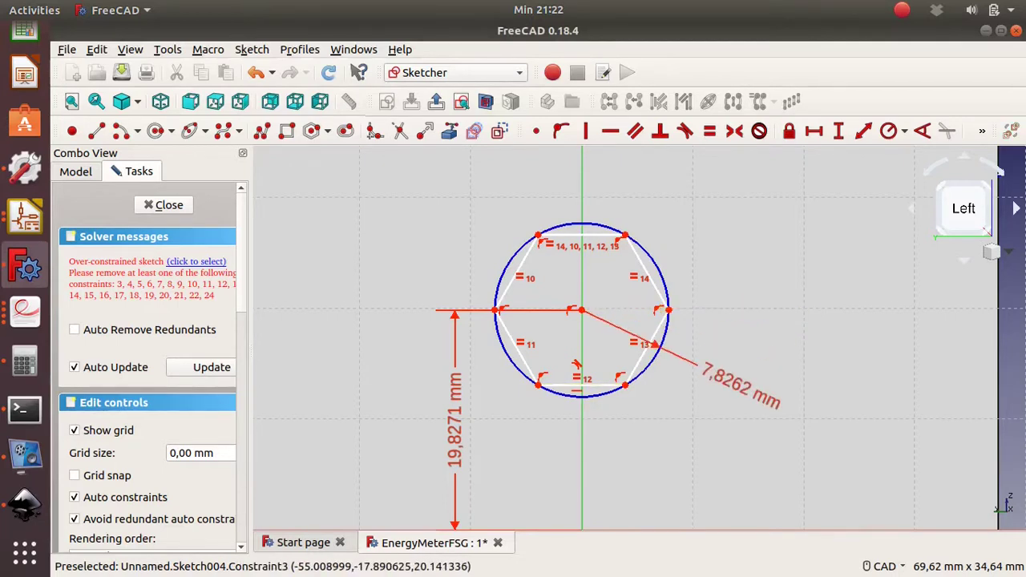
pyautogui.hotkey('ctrl', 'z')
pyautogui.hotkey('ctrl', 'z')
pyautogui.hotkey('ctrl', 'z')
pyautogui.hotkey('ctrl', 'y')
pyautogui.hotkey('ctrl', 'y')
pyautogui.hotkey('ctrl', 'y')
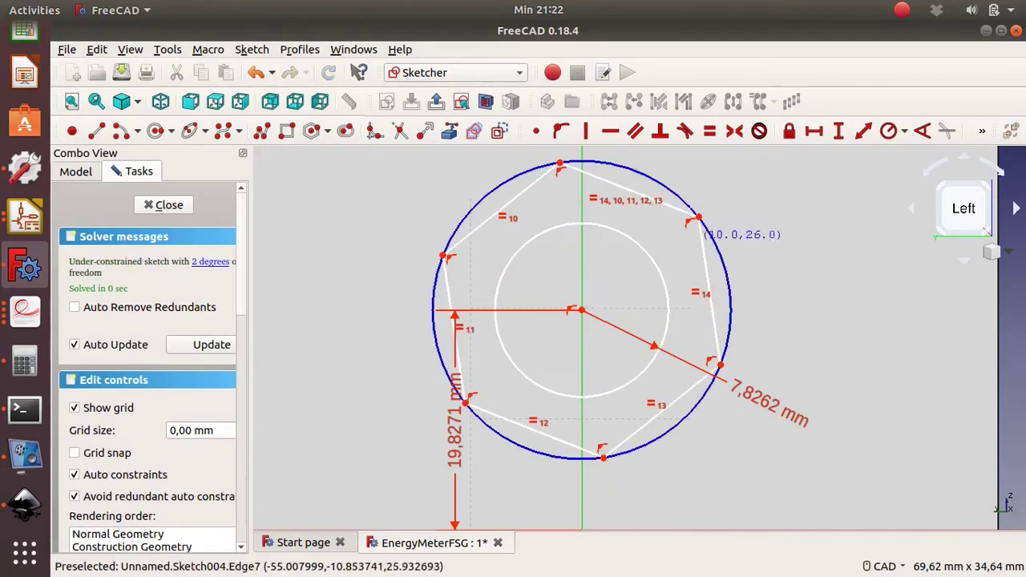
# Constrain the hexagon's top edge horizontal and its edge tangent to the circle
pyautogui.click(642, 425)
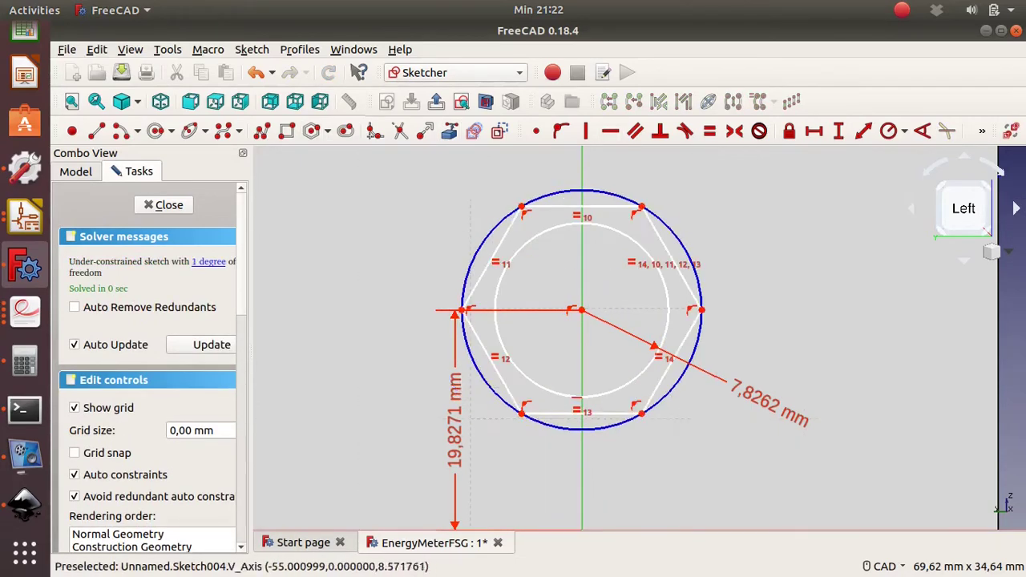
pyautogui.press('h')
pyautogui.press('Return')
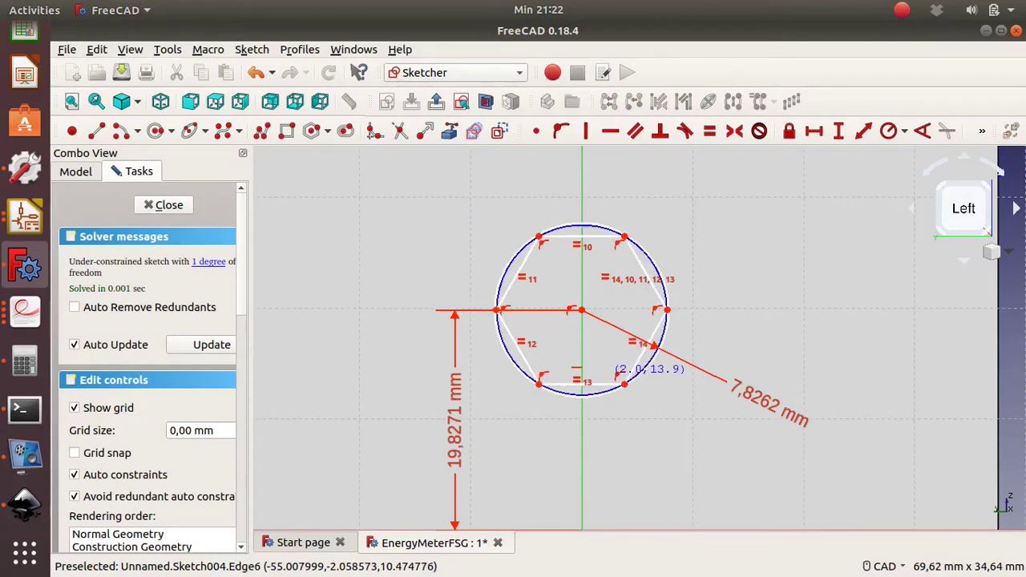
pyautogui.click(684, 131)
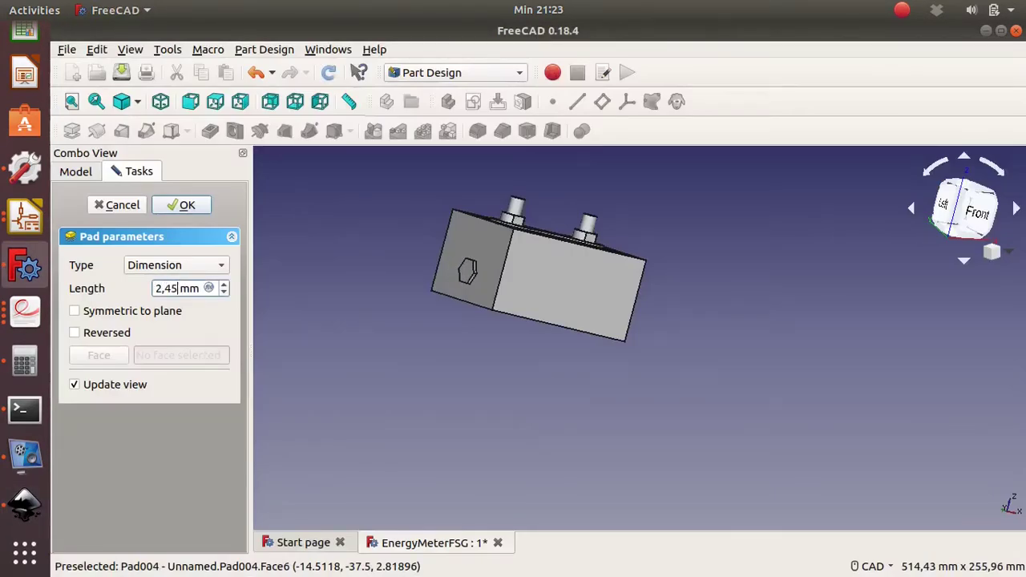
# Confirm the hexagon pad Pad004 and fillet its edges
pyautogui.press('Return')
pyautogui.scroll(5, 433, 289)
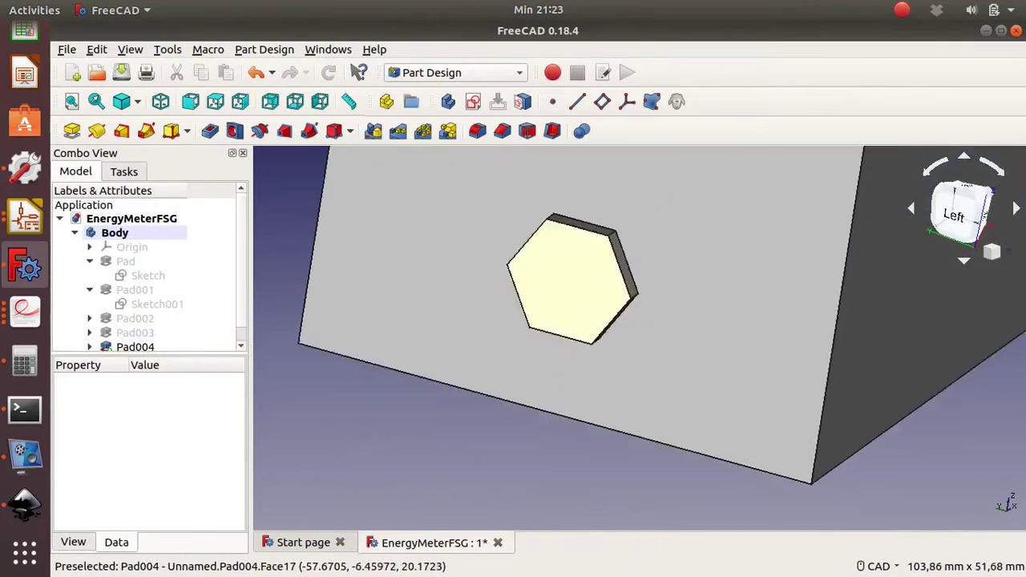
pyautogui.click(429, 292)
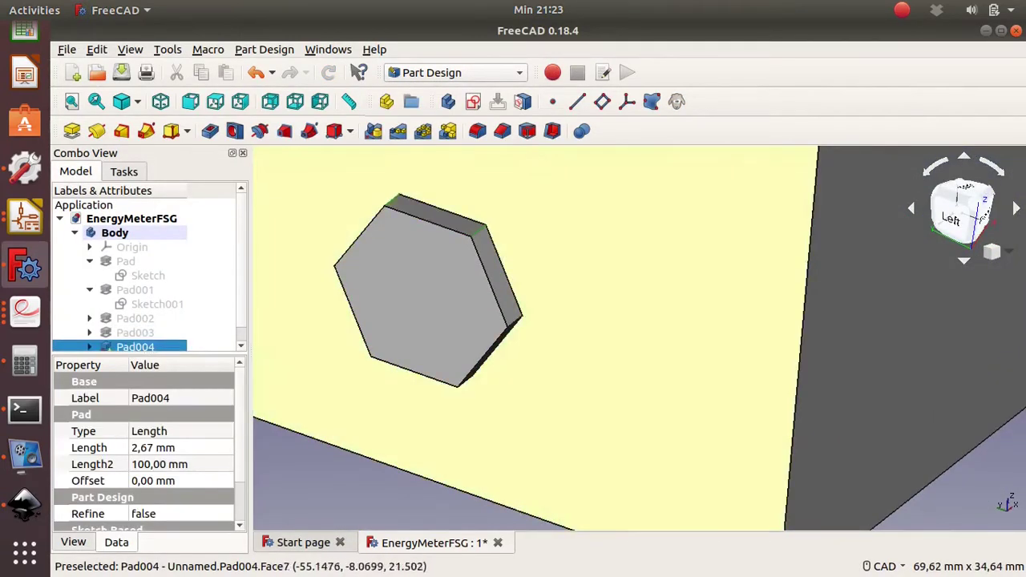
pyautogui.moveTo(561, 321); pyautogui.dragTo(714, 240, button='middle')
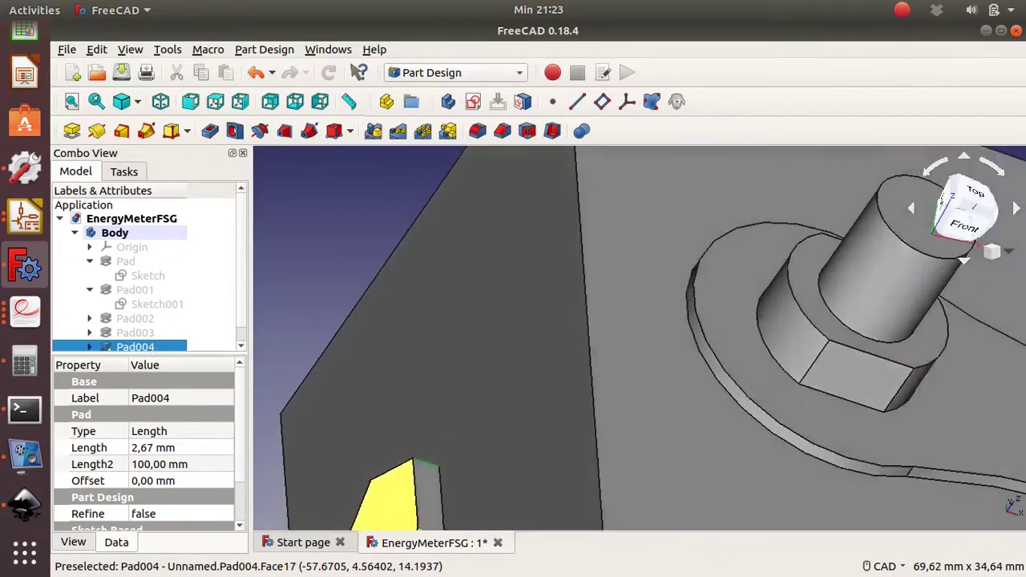
pyautogui.click(478, 130)
pyautogui.click(184, 201)
pyautogui.scroll(-5, 642, 361)
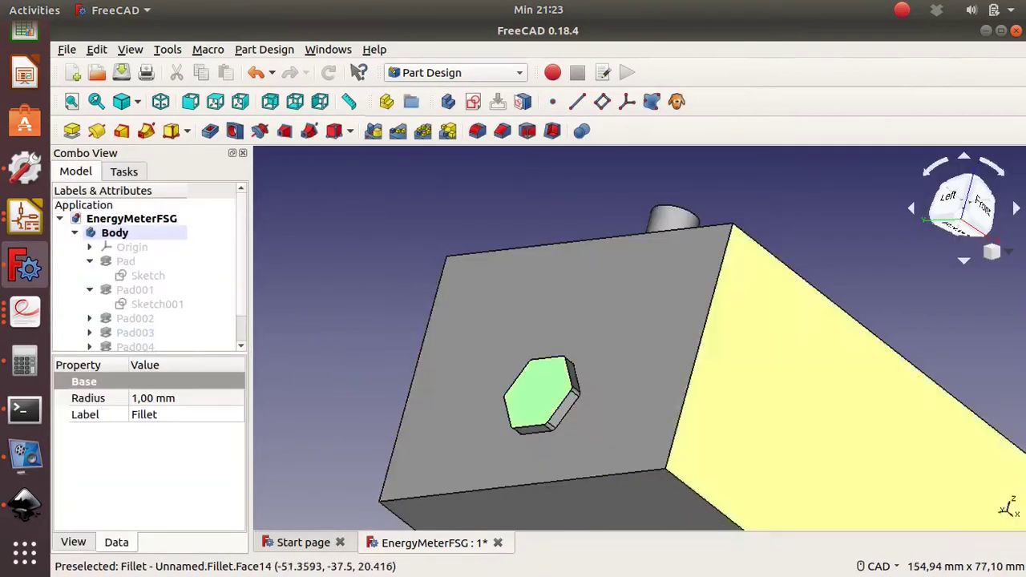
# Sketch on the hexagon face a construction circle tangent to the hexagon and a smaller centred circle
pyautogui.click(473, 101)
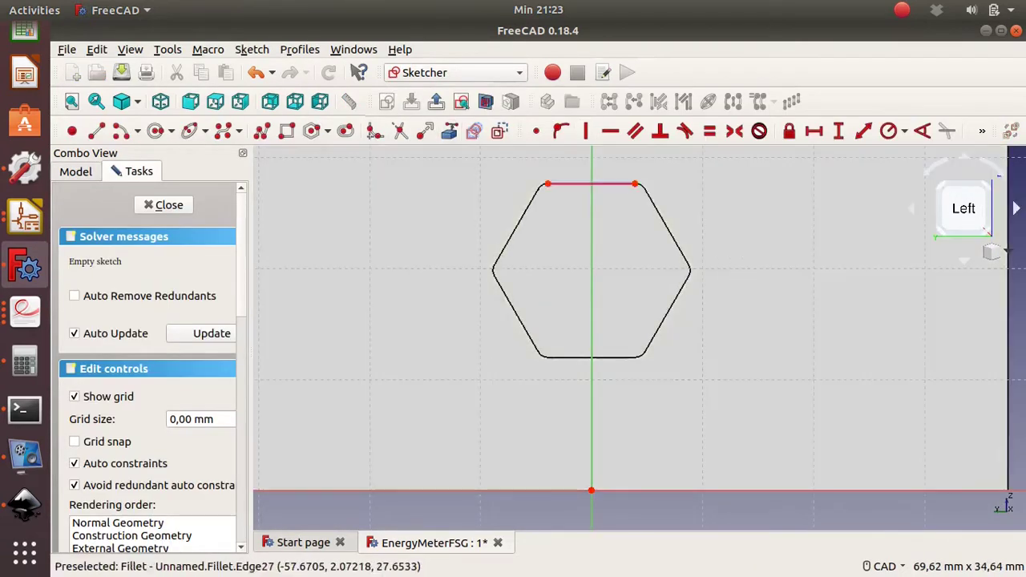
pyautogui.click(592, 183)
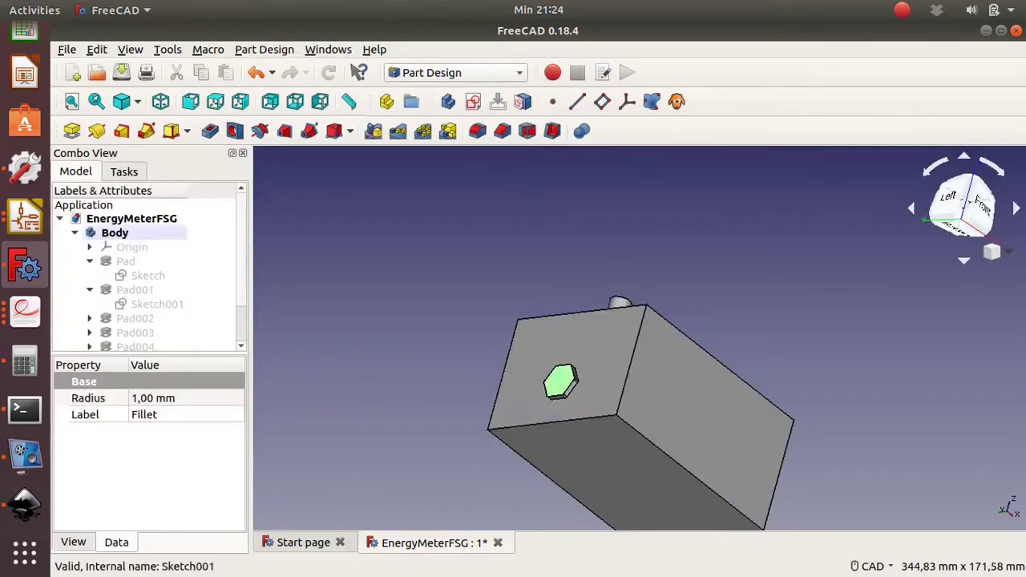
pyautogui.scroll(6, 639, 468)
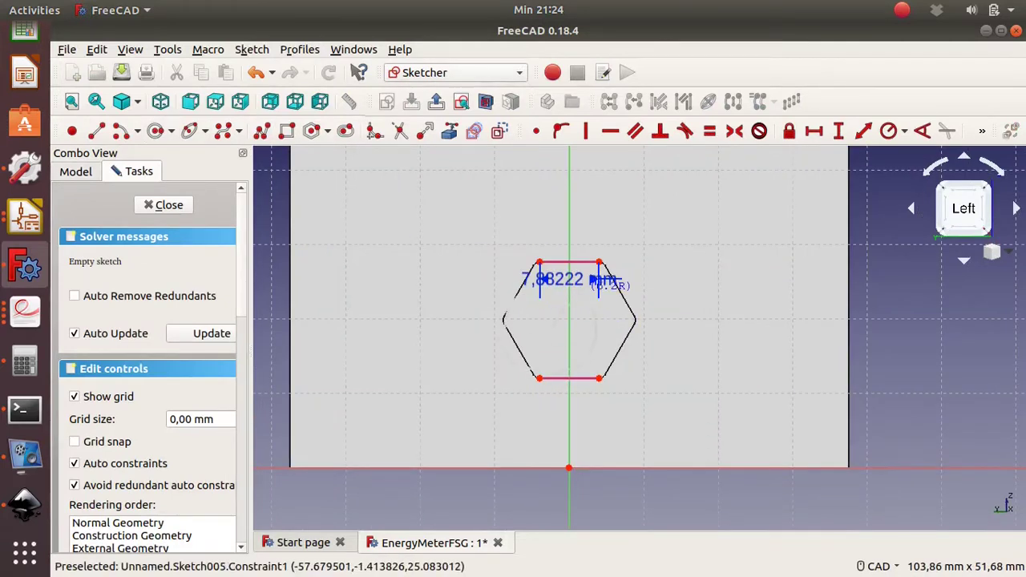
pyautogui.click(550, 327)
pyautogui.click(504, 322)
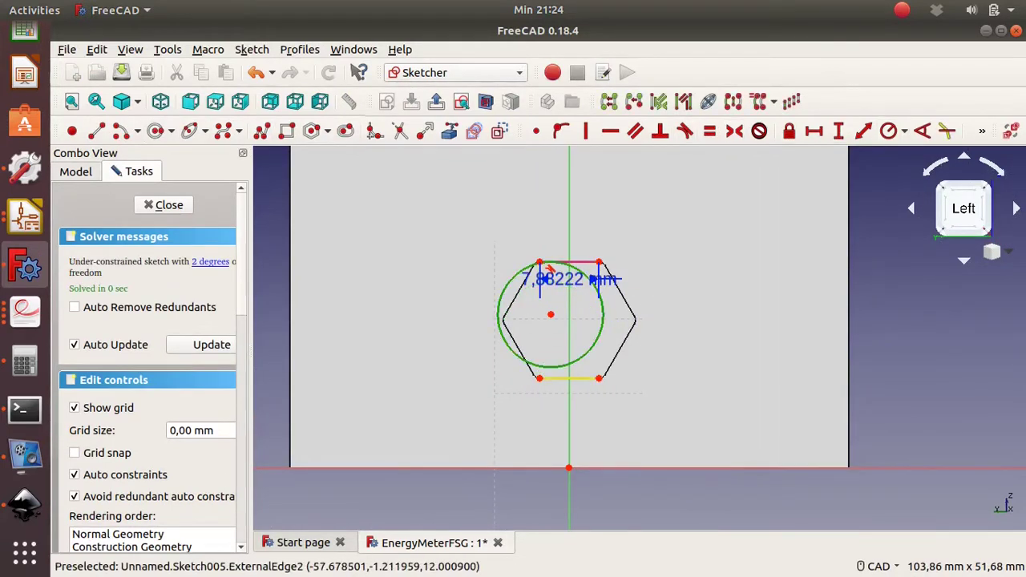
pyautogui.click(684, 131)
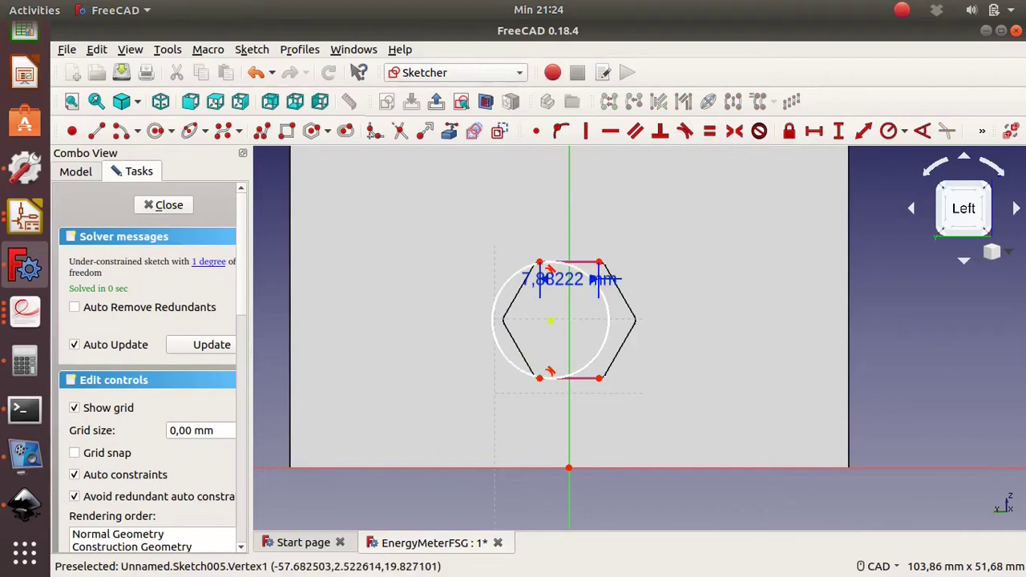
pyautogui.hotkey('alt', 'Tab')
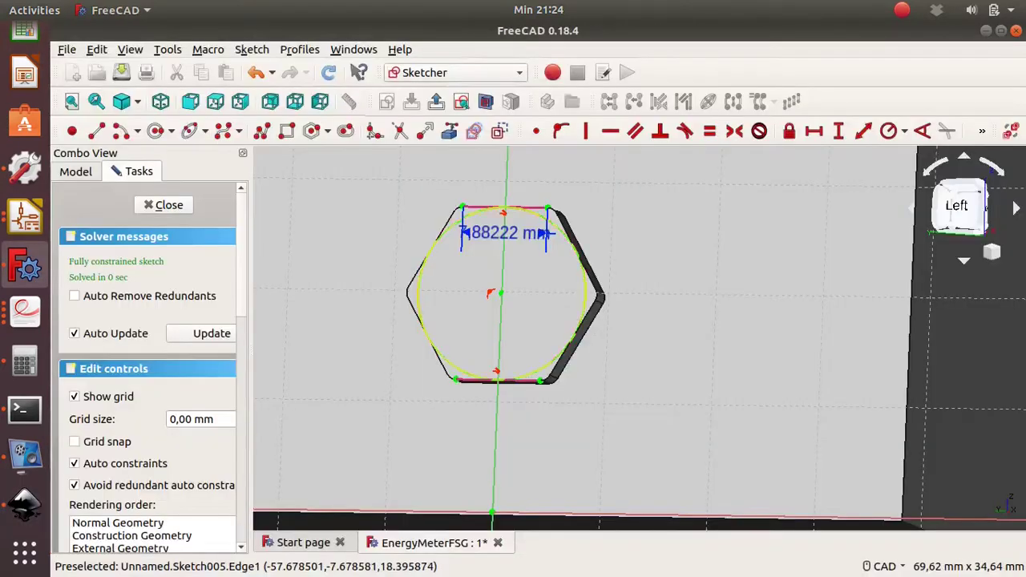
pyautogui.click(507, 345)
pyautogui.click(500, 131)
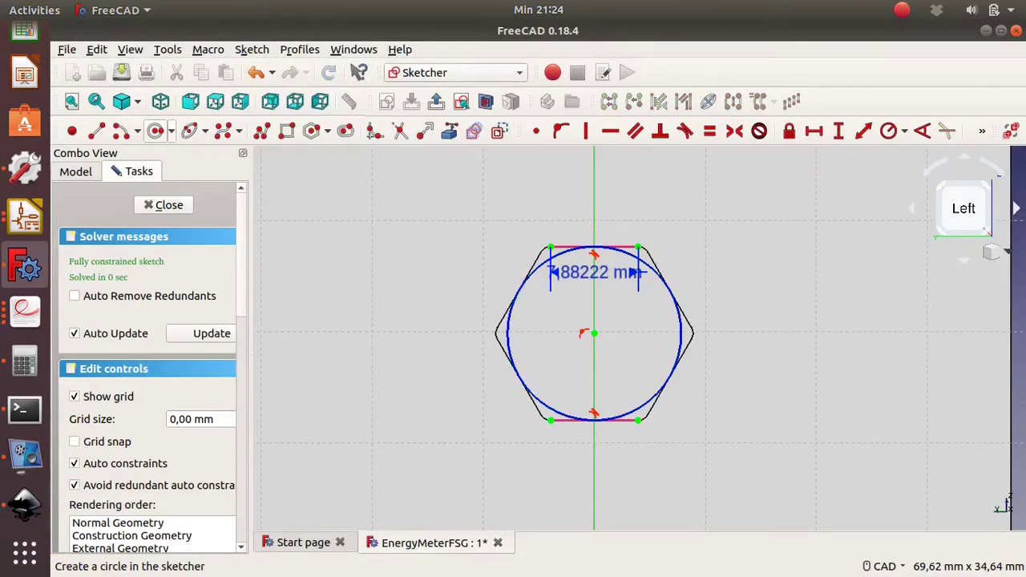
pyautogui.click(641, 284)
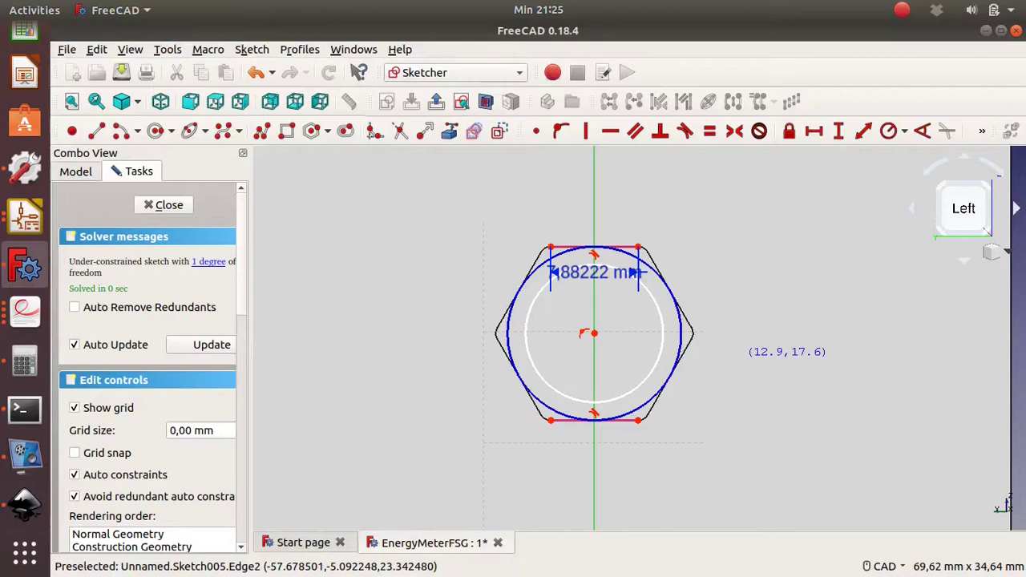
pyautogui.press('Escape')
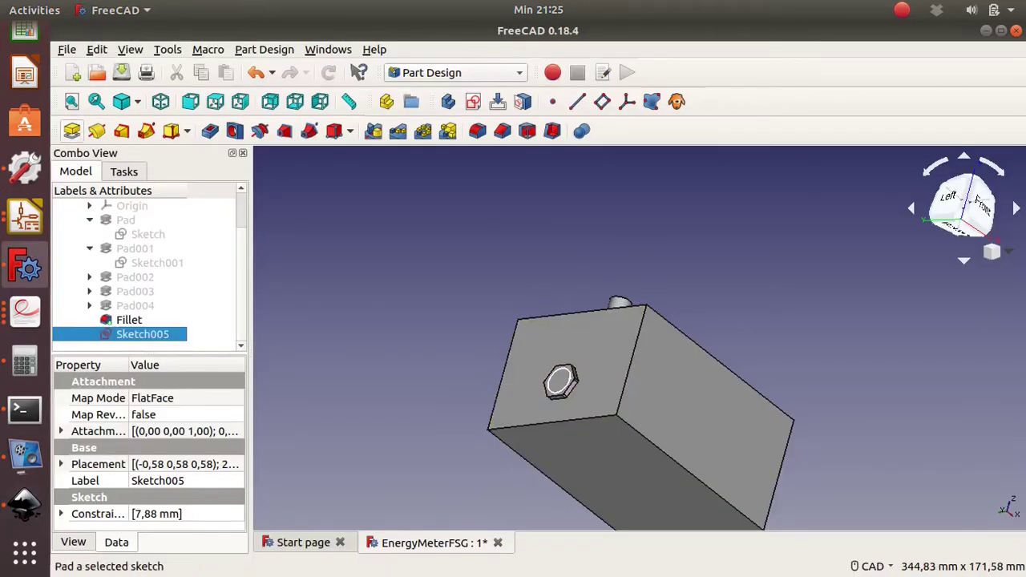
# Pad the circle sketch by 0,79*1,09, giving a 0,86 mm extrusion
pyautogui.click(71, 130)
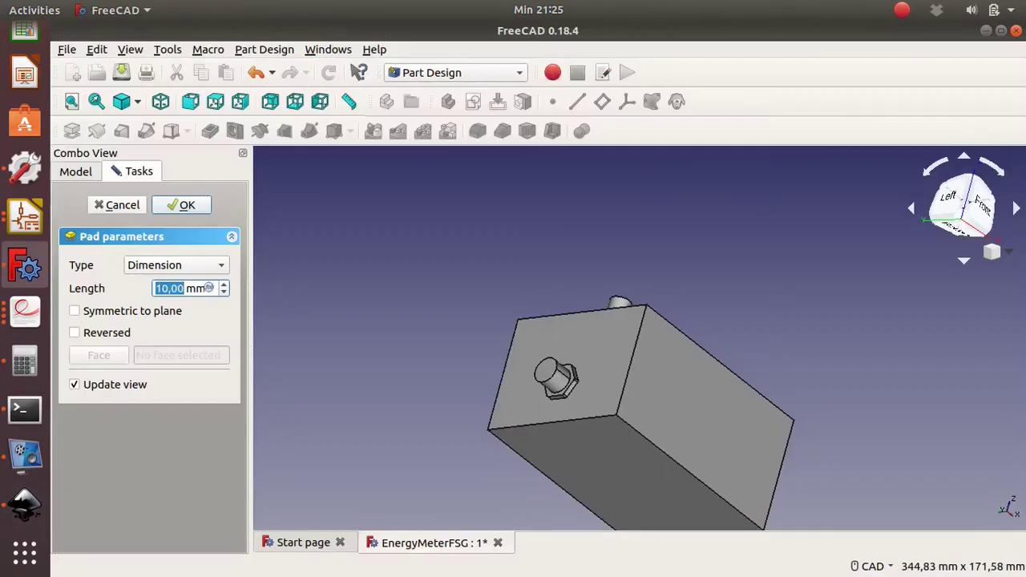
pyautogui.write('0,79*1,09')
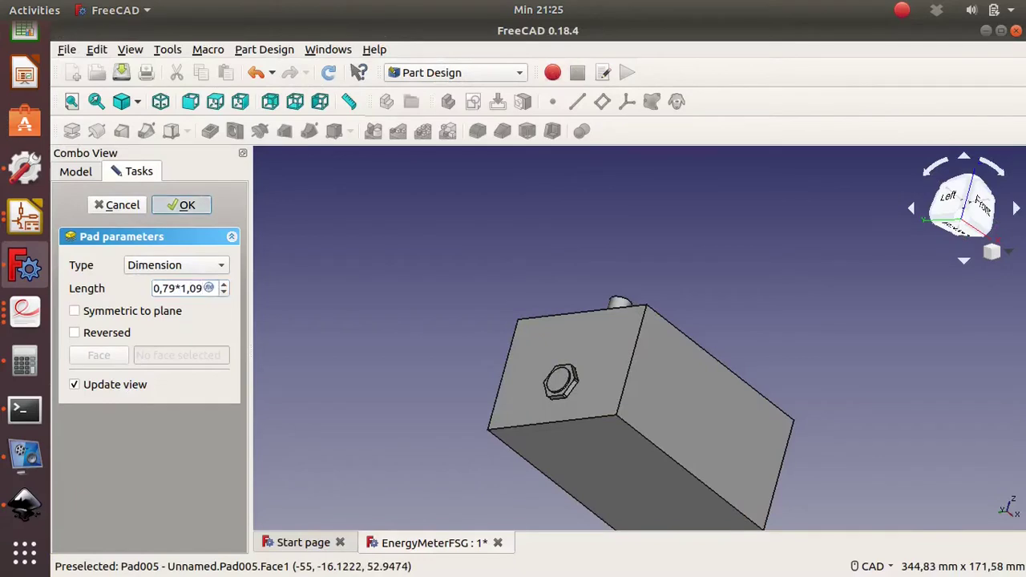
pyautogui.press('Return')
pyautogui.scroll(8, 561, 381)
# Try a 0,8 mm fillet on the new cylinder's circular rim
pyautogui.click(538, 240)
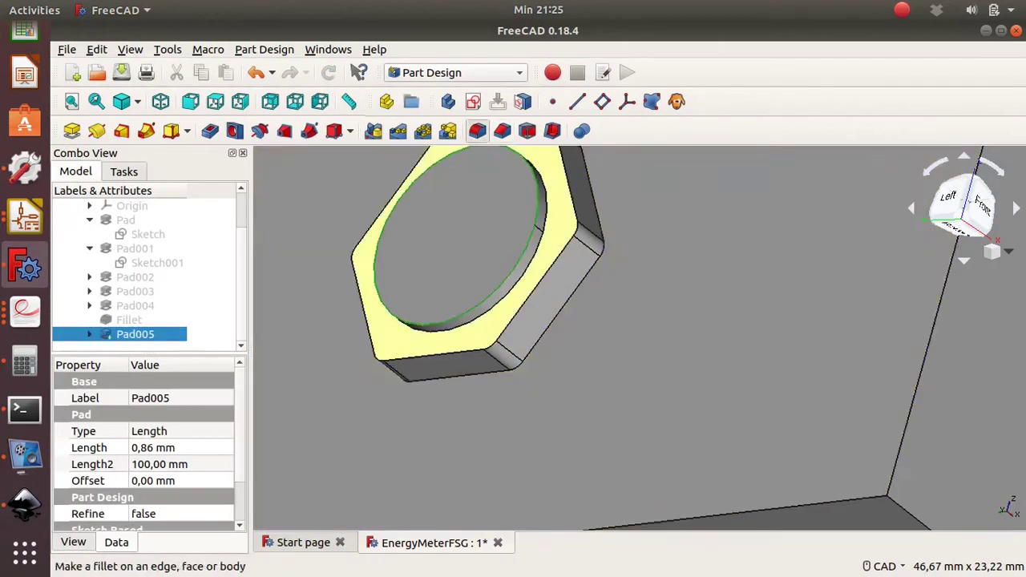
pyautogui.click(476, 130)
pyautogui.write(',1')
pyautogui.press('BackSpace')
pyautogui.write('5')
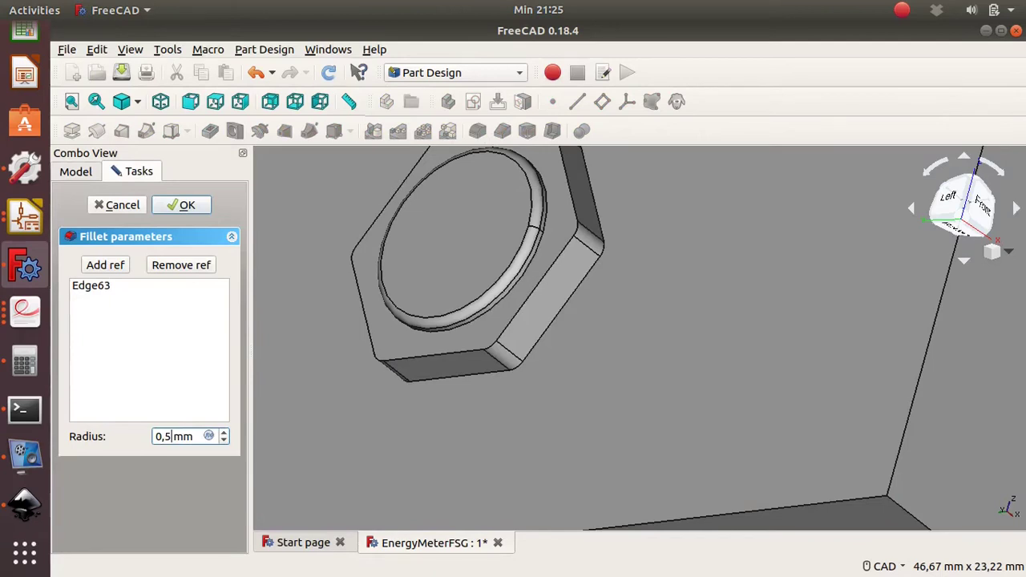
pyautogui.press('BackSpace')
pyautogui.write('7')
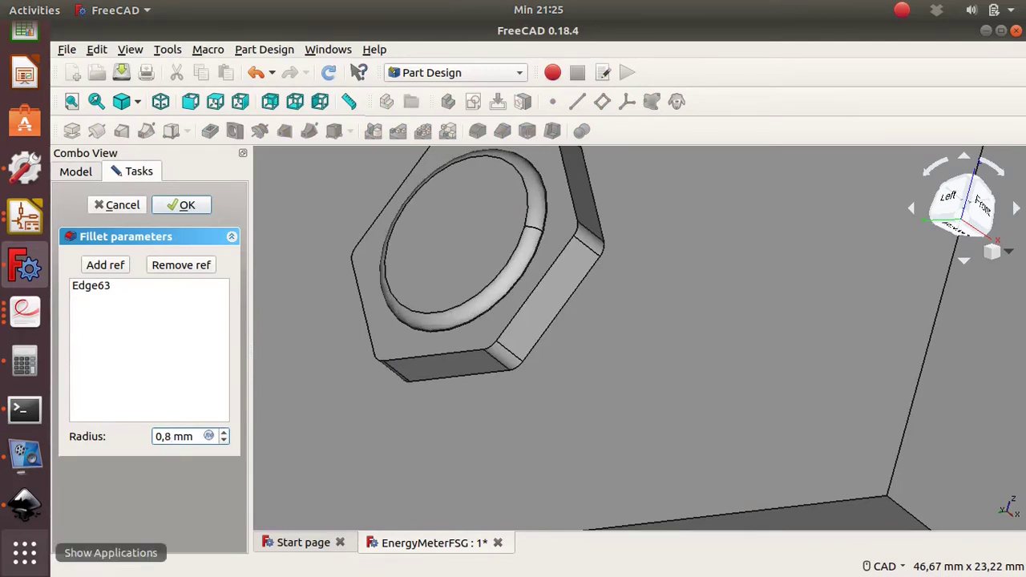
pyautogui.hotkey('ctrl', 'a')
pyautogui.write('9')
pyautogui.press('Return')
# Undo the fillet and pad, then redo to keep only the 0,86 mm pad
pyautogui.scroll(-3, 481, 281)
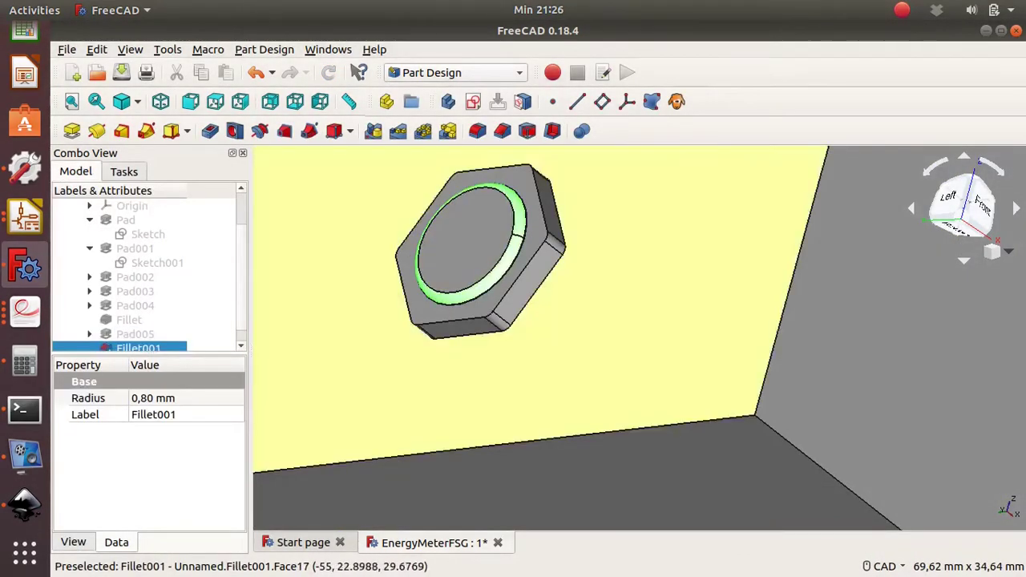
pyautogui.scroll(-3, 641, 337)
pyautogui.moveTo(641, 336); pyautogui.dragTo(681, 401, button='middle')
pyautogui.hotkey('ctrl', 'z')
pyautogui.hotkey('ctrl', 'z')
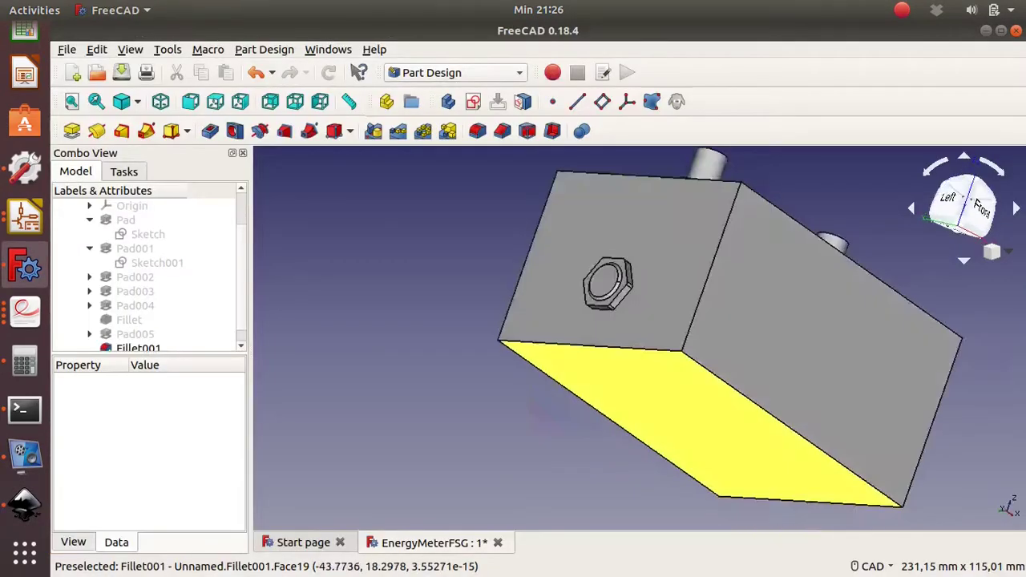
pyautogui.scroll(4, 625, 281)
pyautogui.hotkey('ctrl', 'y')
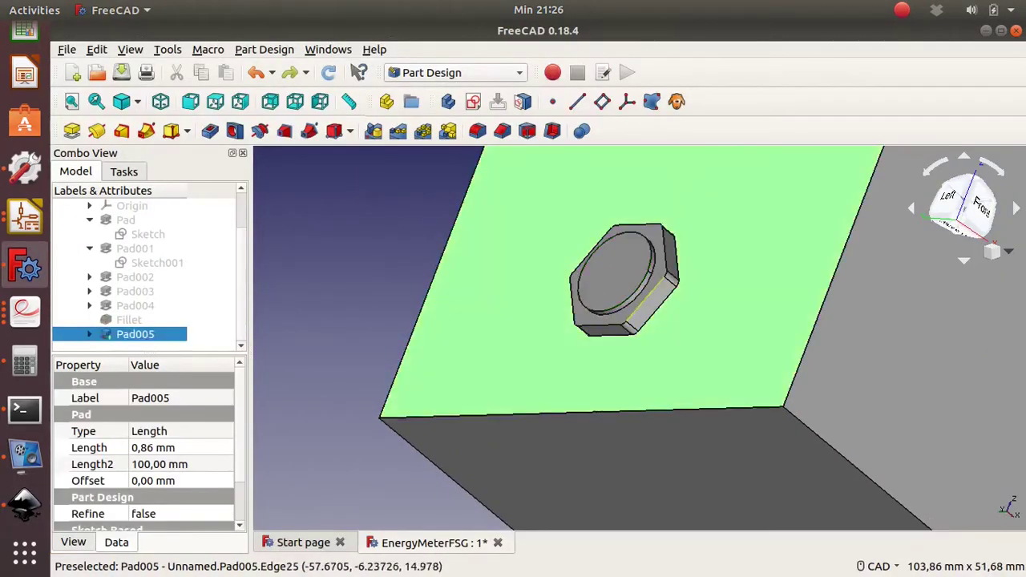
pyautogui.scroll(3, 677, 285)
pyautogui.scroll(2, 677, 285)
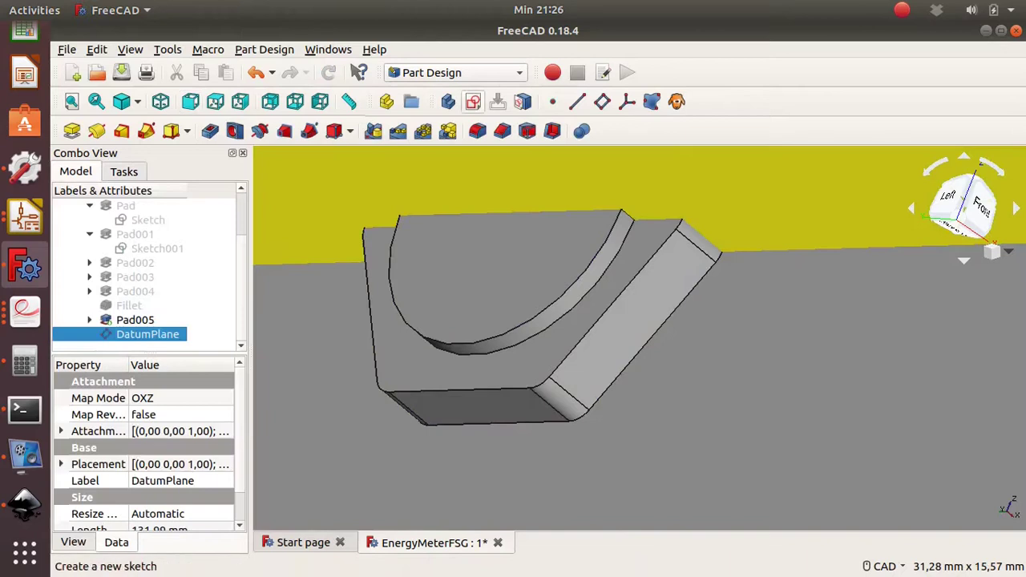
# Start a new sketch on the datum plane and switch to wireframe draw style
pyautogui.click(473, 101)
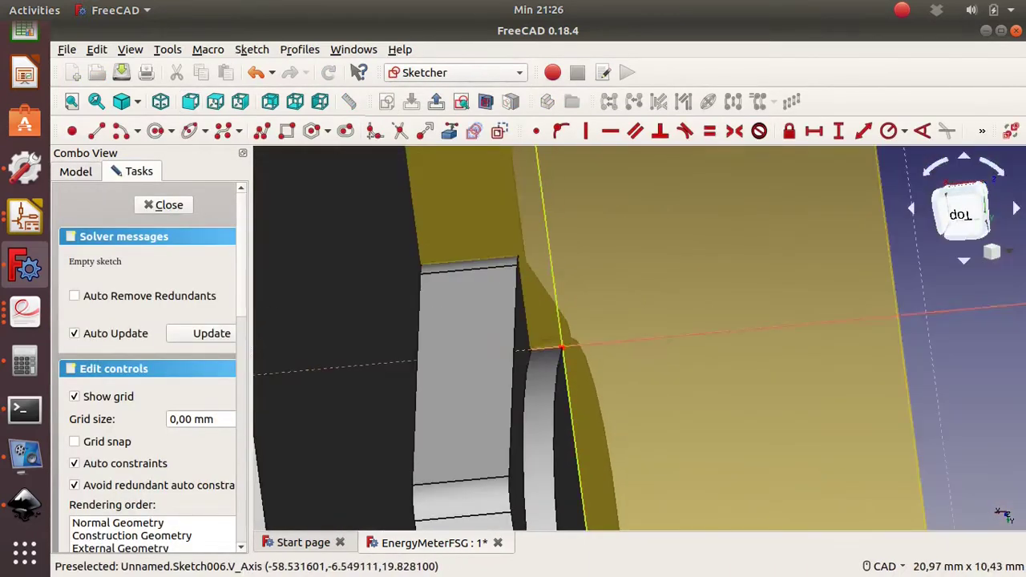
pyautogui.scroll(4, 552, 385)
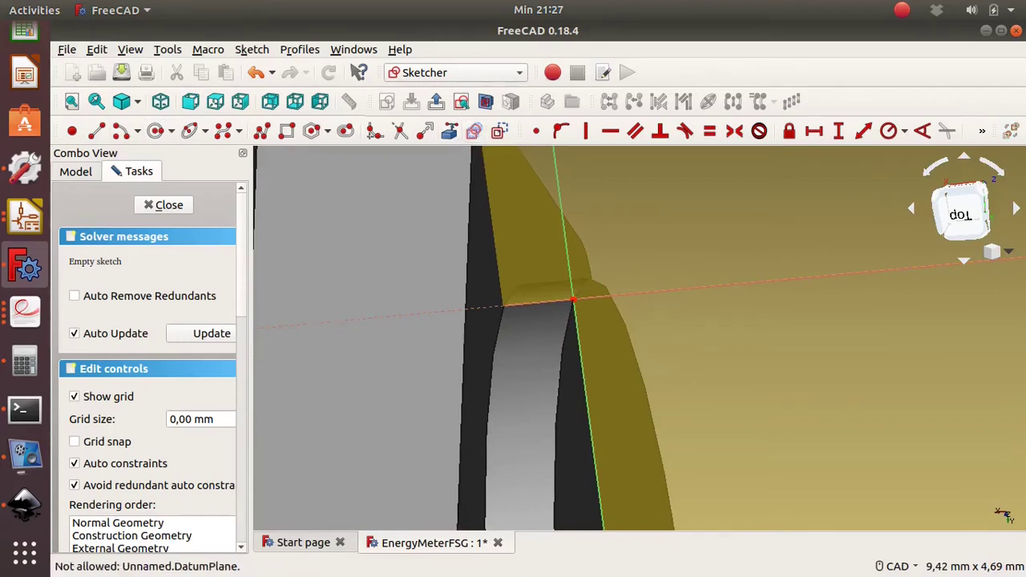
pyautogui.click(121, 101)
pyautogui.click(152, 160)
pyautogui.scroll(-6, 445, 283)
# In Top view, remove the stray circle and draw an arc from the origin
pyautogui.click(960, 212)
pyautogui.scroll(4, 718, 316)
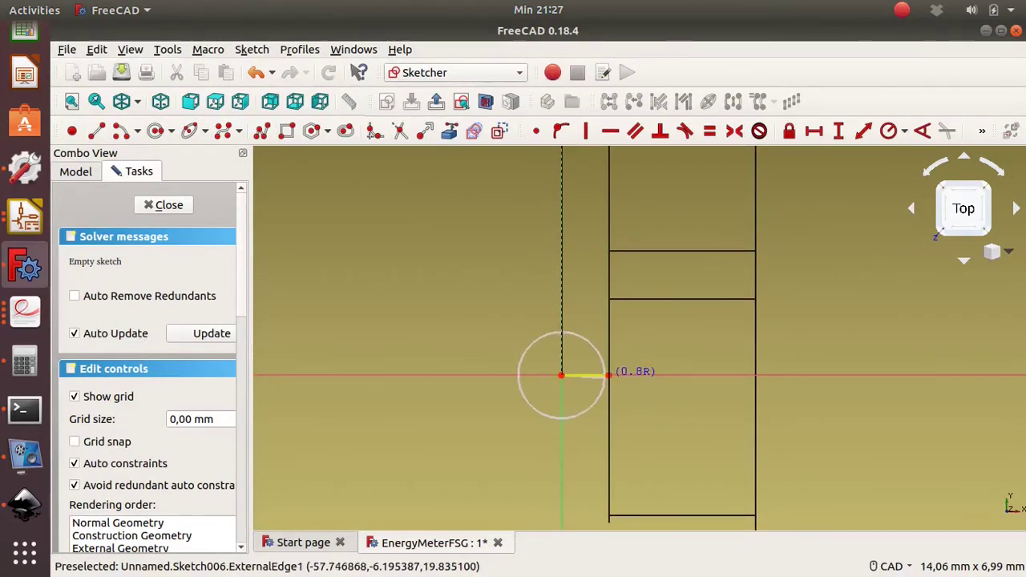
pyautogui.hotkey('ctrl', 'z')
pyautogui.hotkey('ctrl', 'z')
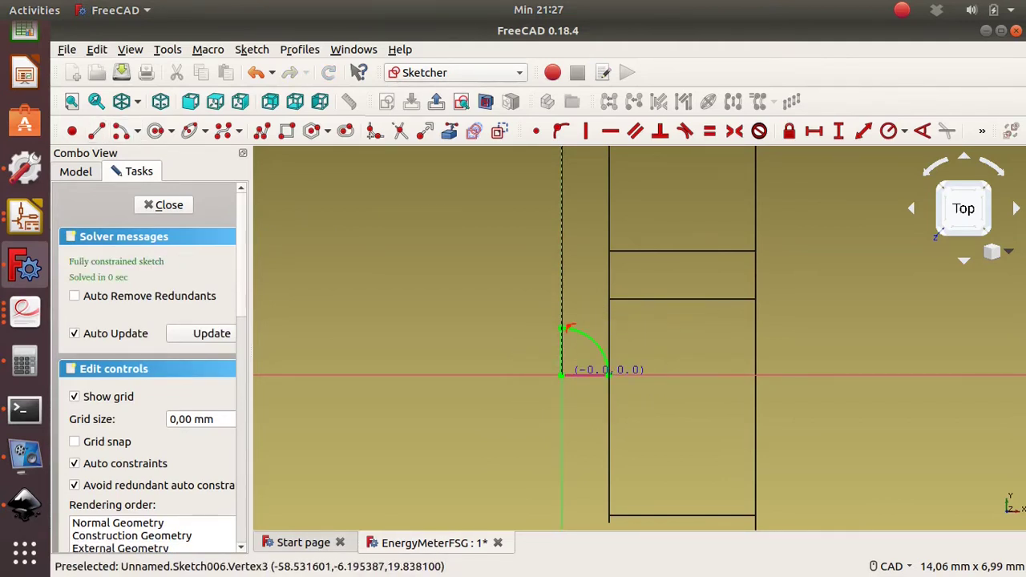
pyautogui.click(608, 374)
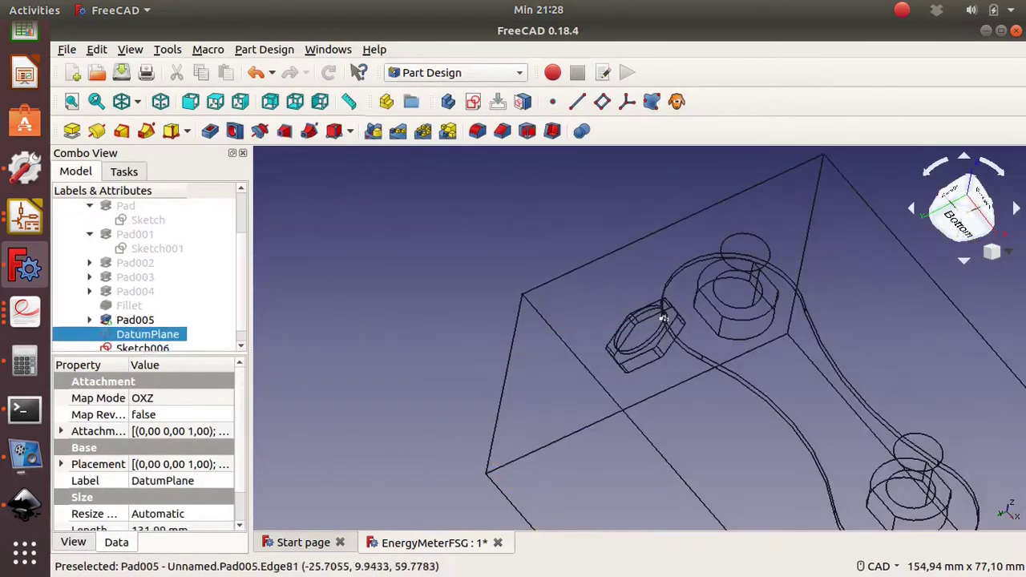
# Begin a revolution of the nut sketch, then cancel it
pyautogui.click(142, 348)
pyautogui.click(259, 131)
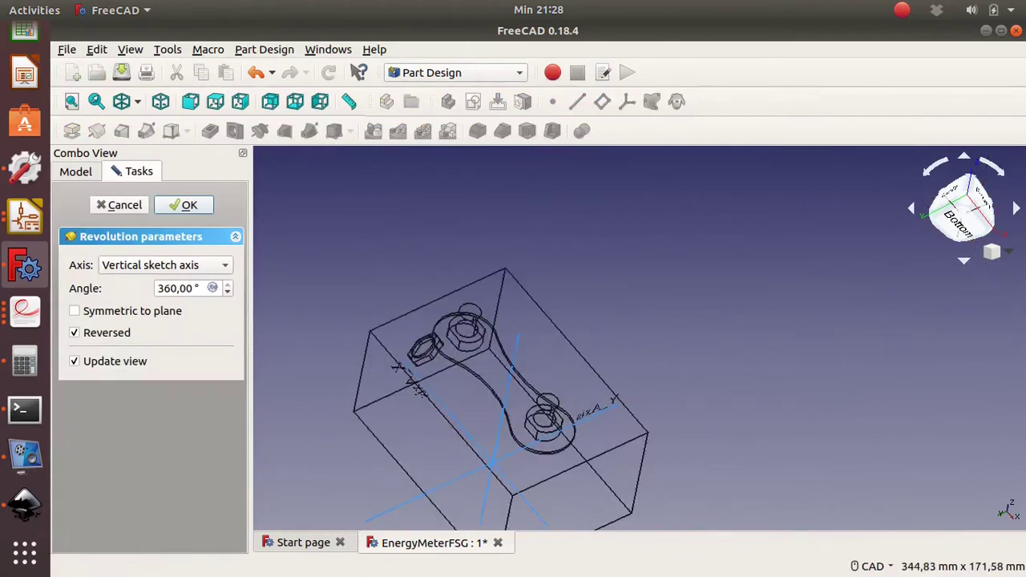
pyautogui.press('Escape')
# Restore Flat lines shading and add a datum line on the nut's circular edge
pyautogui.click(137, 101)
pyautogui.click(160, 142)
pyautogui.click(443, 361)
pyautogui.click(576, 101)
pyautogui.click(179, 202)
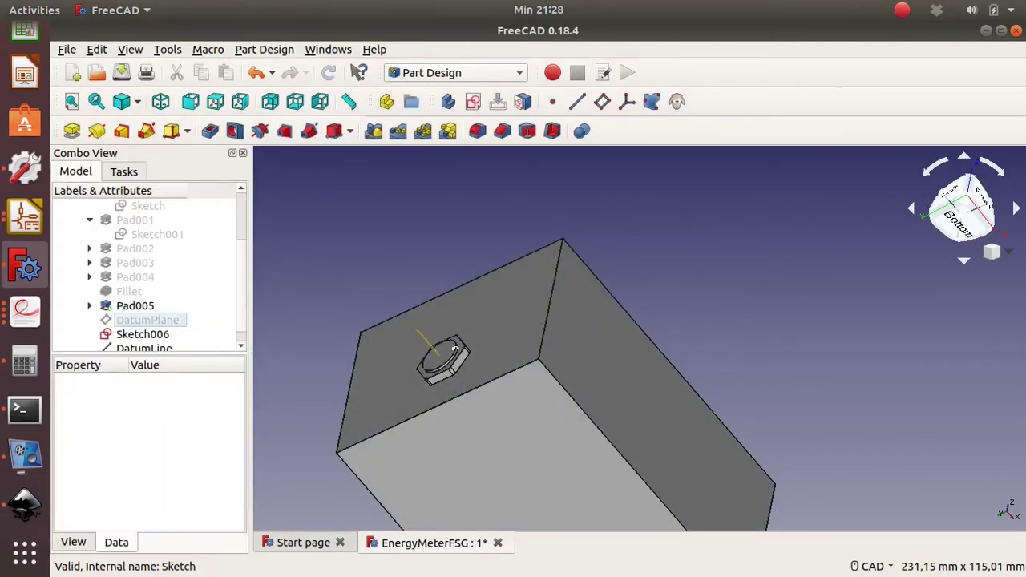
# Reopen the Sketch006 revolution settings and cancel again without creating it
pyautogui.click(142, 334)
pyautogui.click(259, 131)
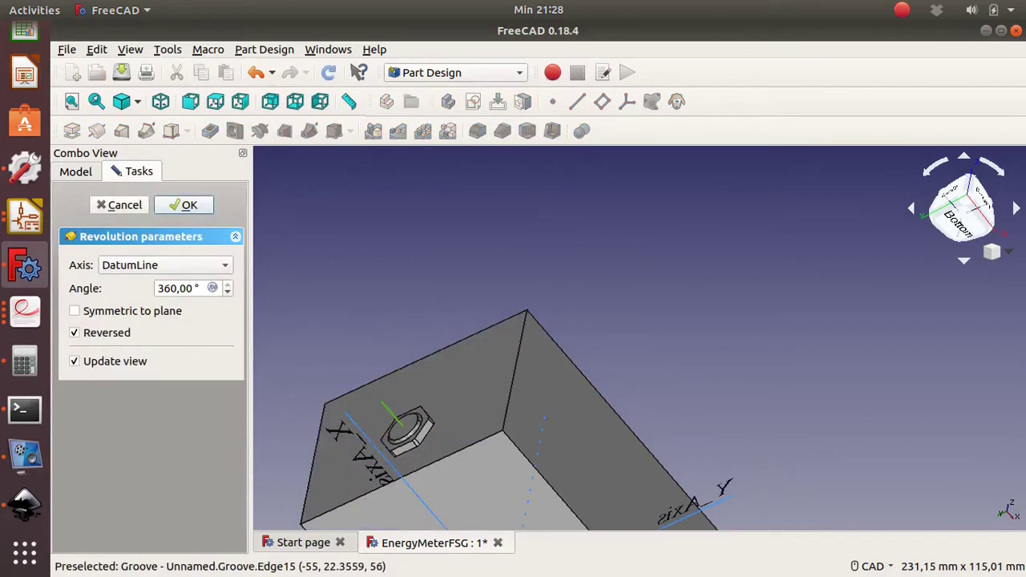
pyautogui.press('Escape')
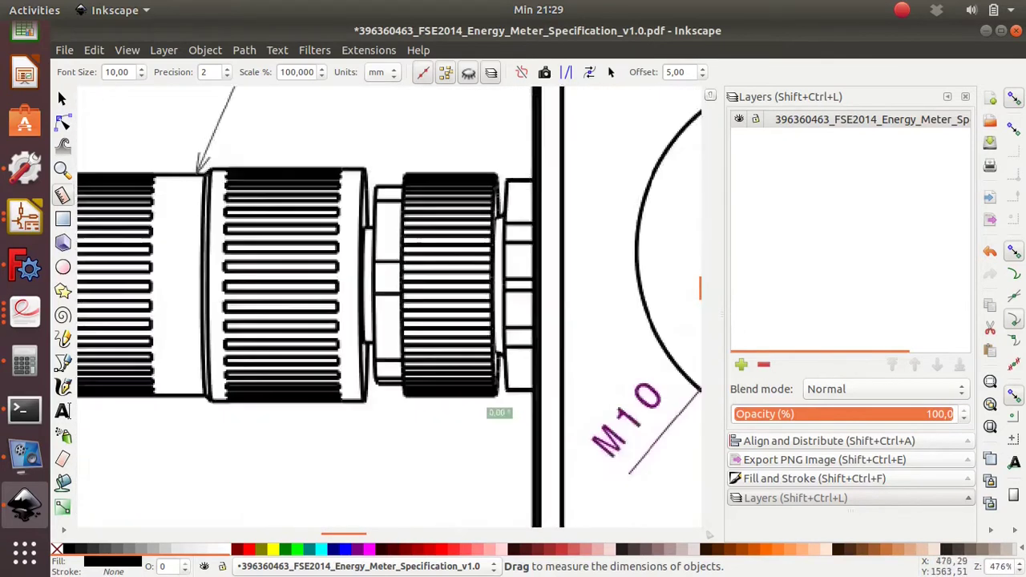
# Zoom in on the knurled connector and measure the ring at about 16,64 mm across
pyautogui.press('-')
pyautogui.press('+')
pyautogui.press('+')
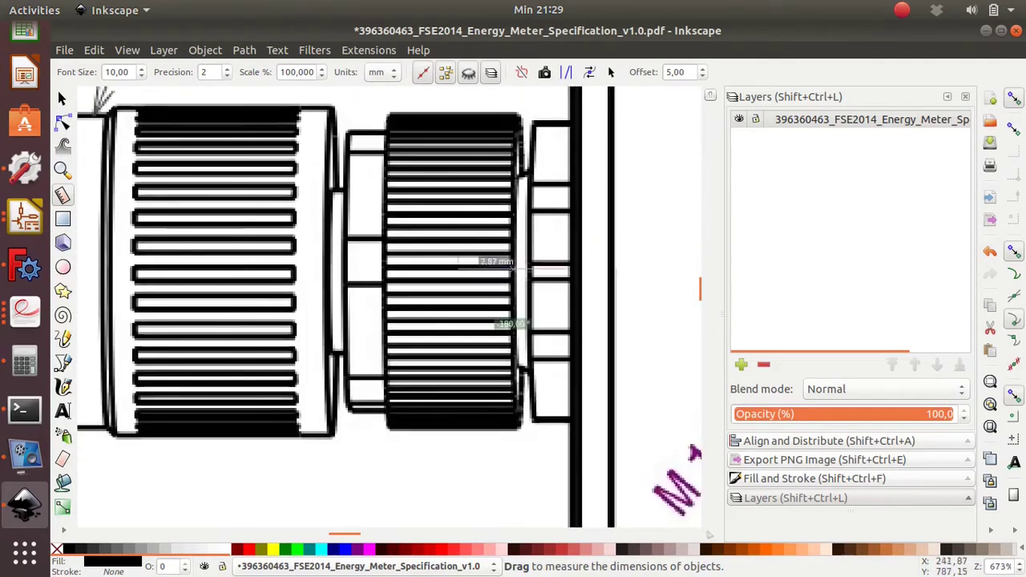
pyautogui.moveTo(641, 270); pyautogui.dragTo(641, 261)
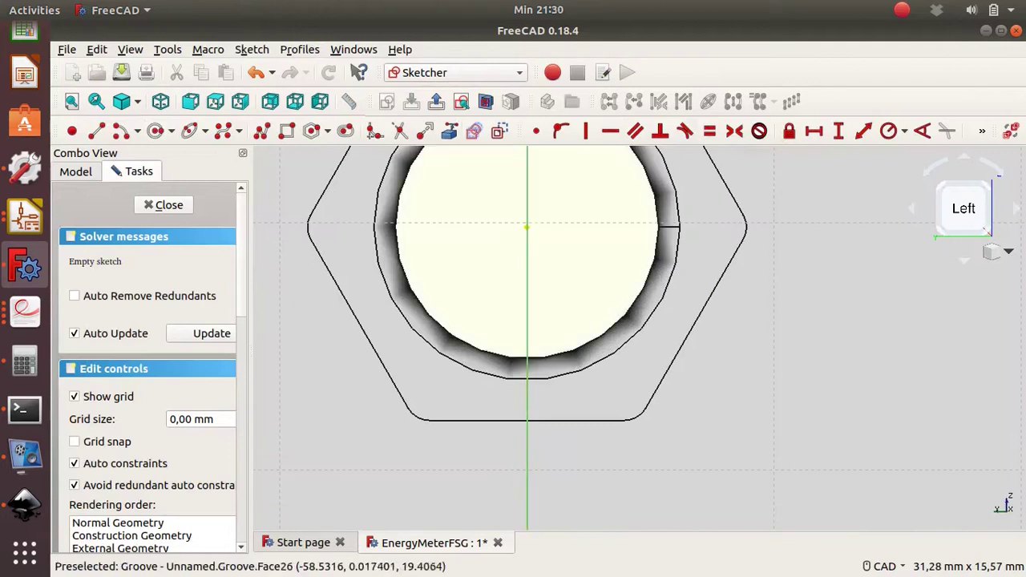
pyautogui.scroll(-6, 553, 307)
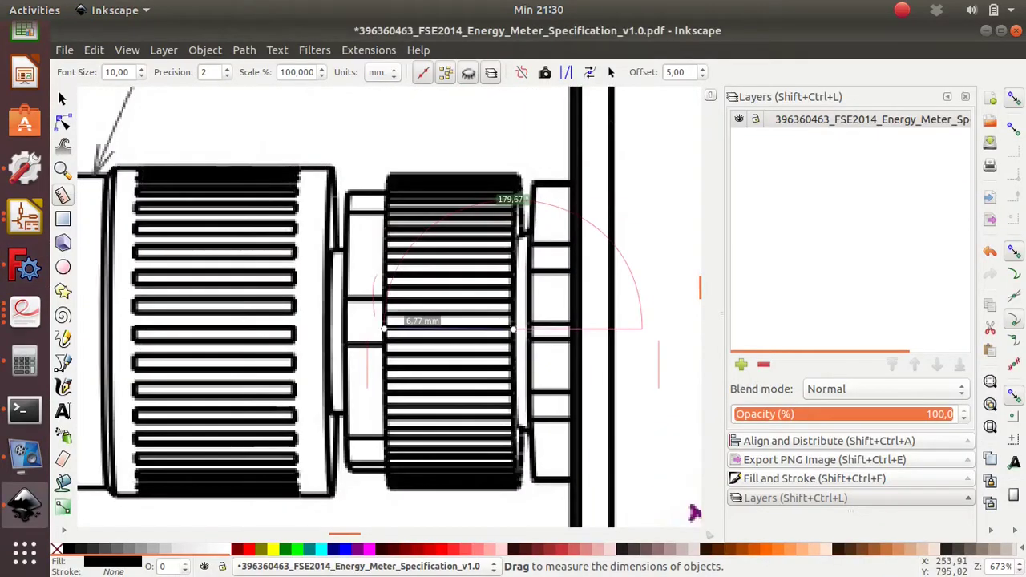
pyautogui.moveTo(513, 328); pyautogui.dragTo(384, 171)
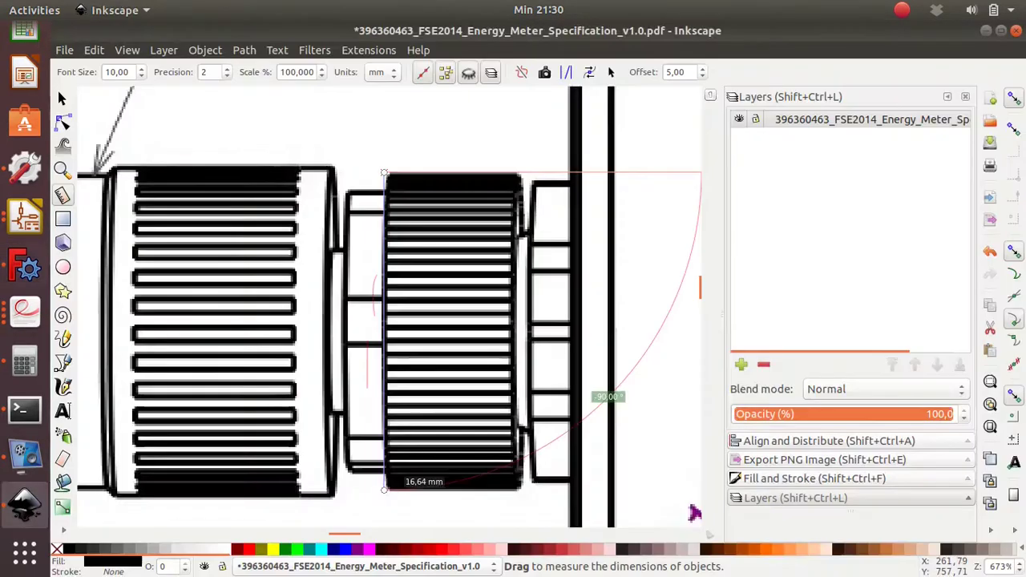
# Scale the circle diameter to 16,64*1,09, reduce it to 17,64 mm, and close the sketch
pyautogui.click(538, 280)
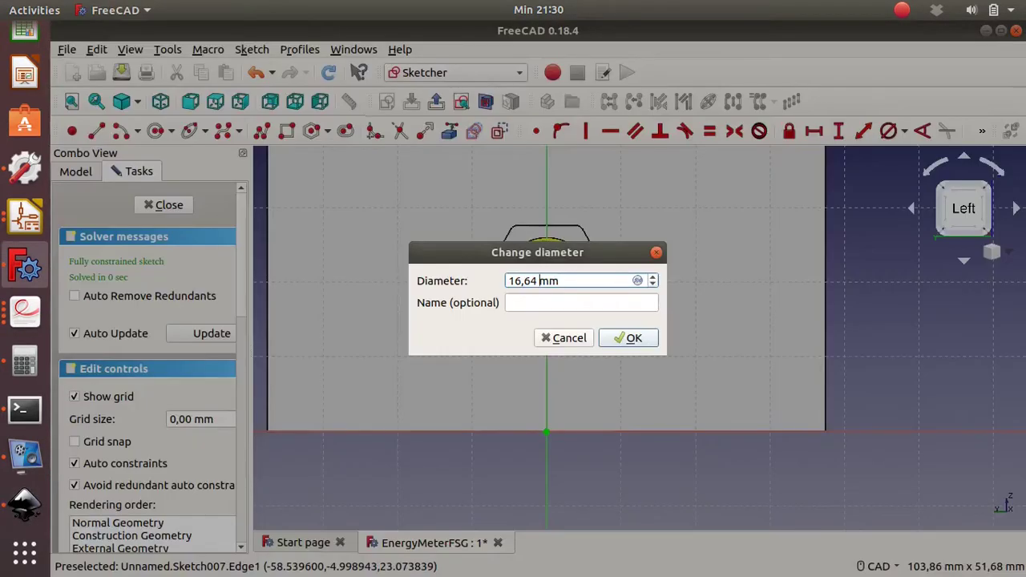
pyautogui.write('1,09')
pyautogui.press('Return')
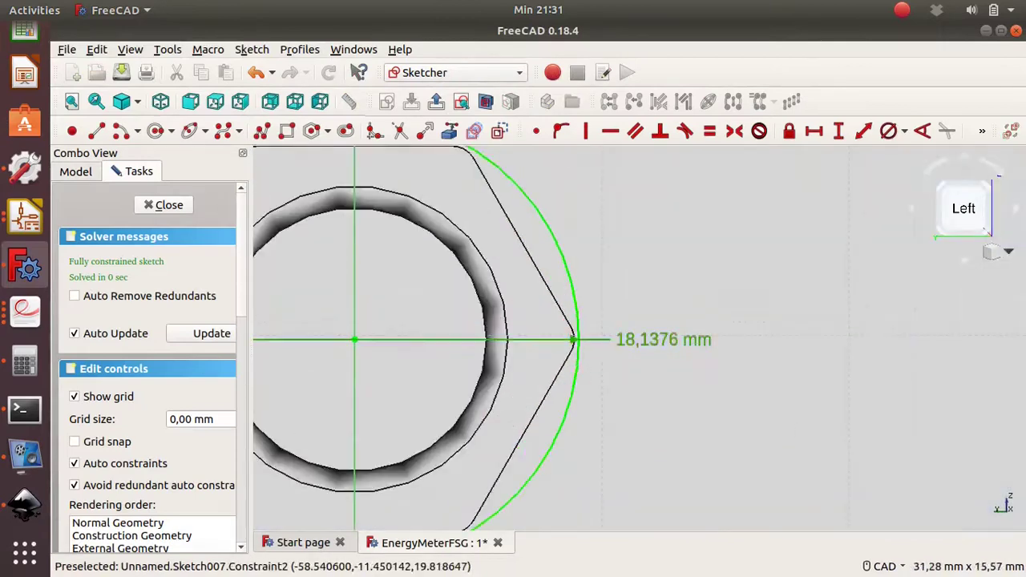
pyautogui.doubleClick(680, 339)
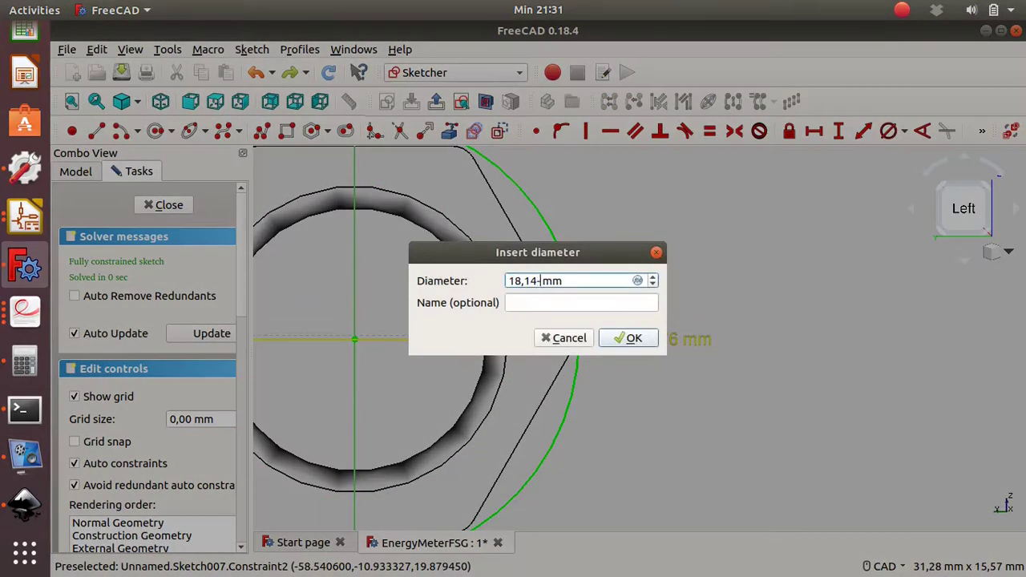
pyautogui.write('5')
pyautogui.press('Return')
pyautogui.press('Escape')
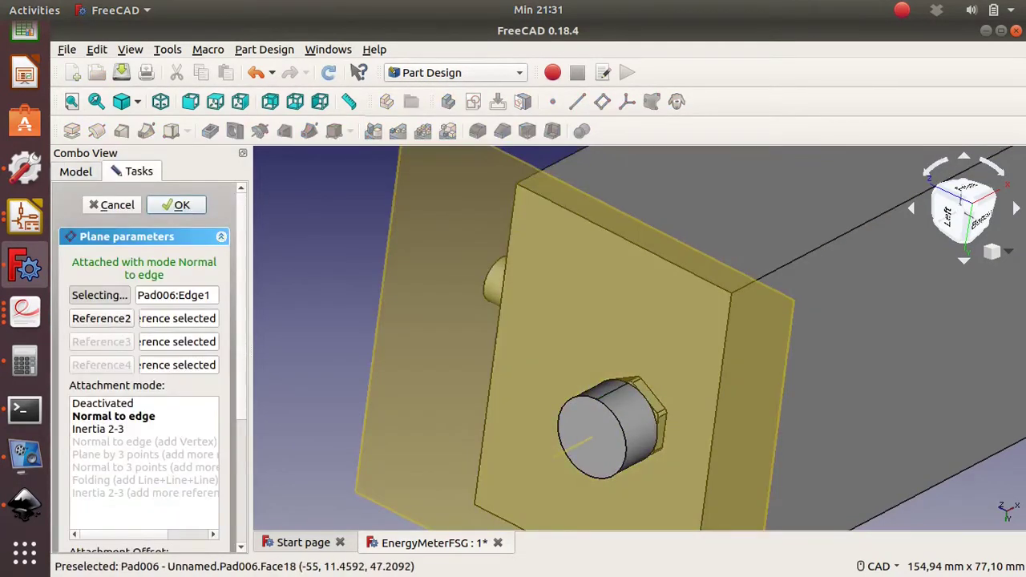
# Select the connector cylinder and begin a datum plane, then cancel it
pyautogui.click(559, 433)
pyautogui.scroll(3, 597, 429)
pyautogui.scroll(3, 597, 429)
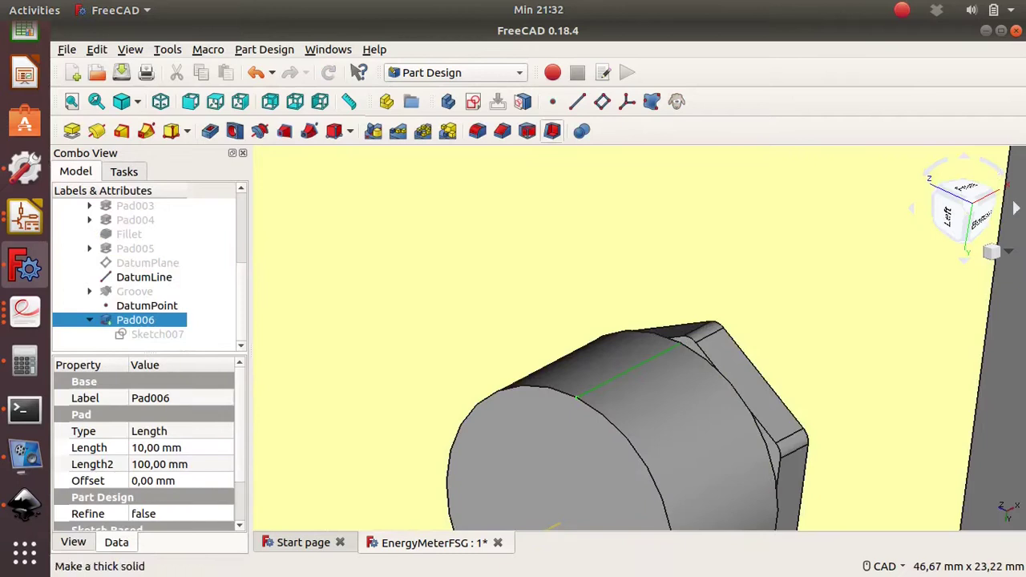
pyautogui.click(602, 100)
pyautogui.press('Escape')
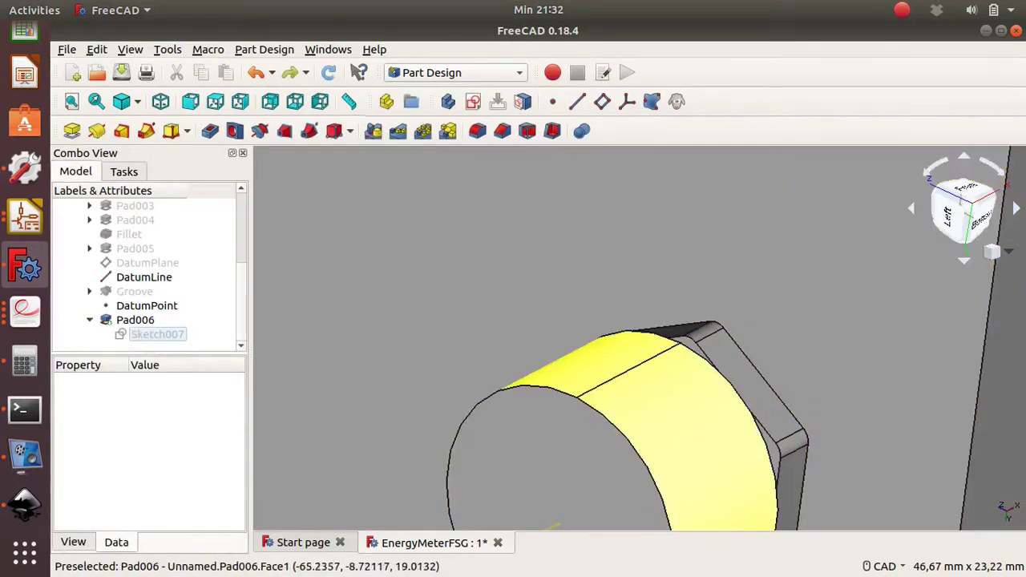
# Start another datum plane on the cylinder and try several attachment orientations before backing out
pyautogui.click(574, 396)
pyautogui.click(602, 101)
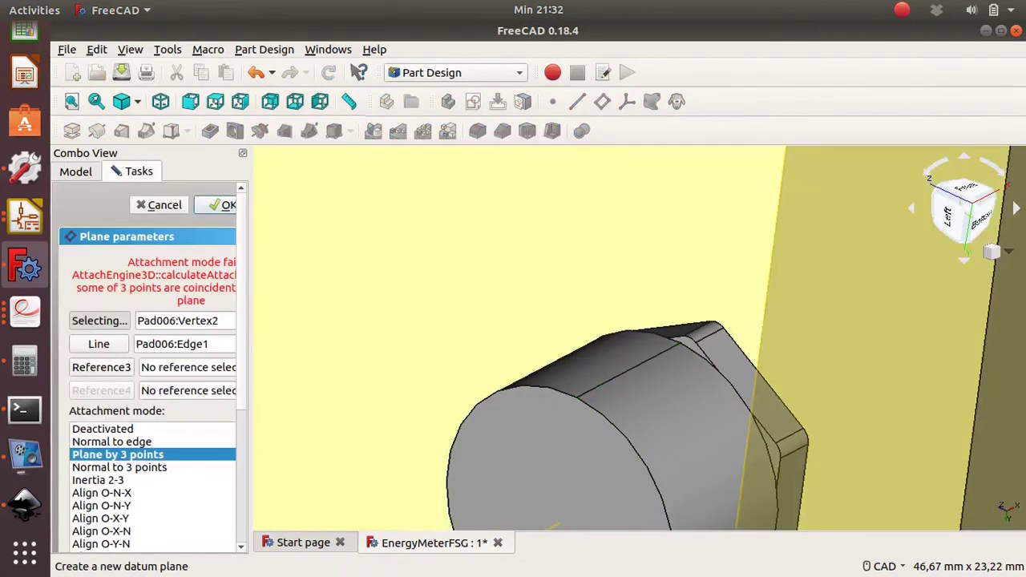
pyautogui.click(104, 493)
pyautogui.scroll(-3, 144, 481)
pyautogui.click(104, 433)
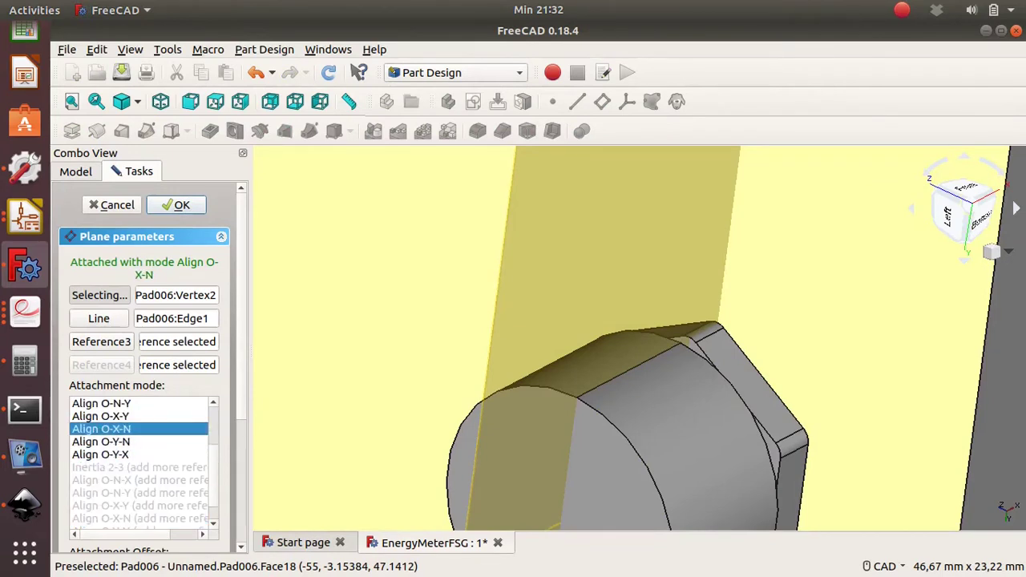
pyautogui.scroll(-5, 152, 421)
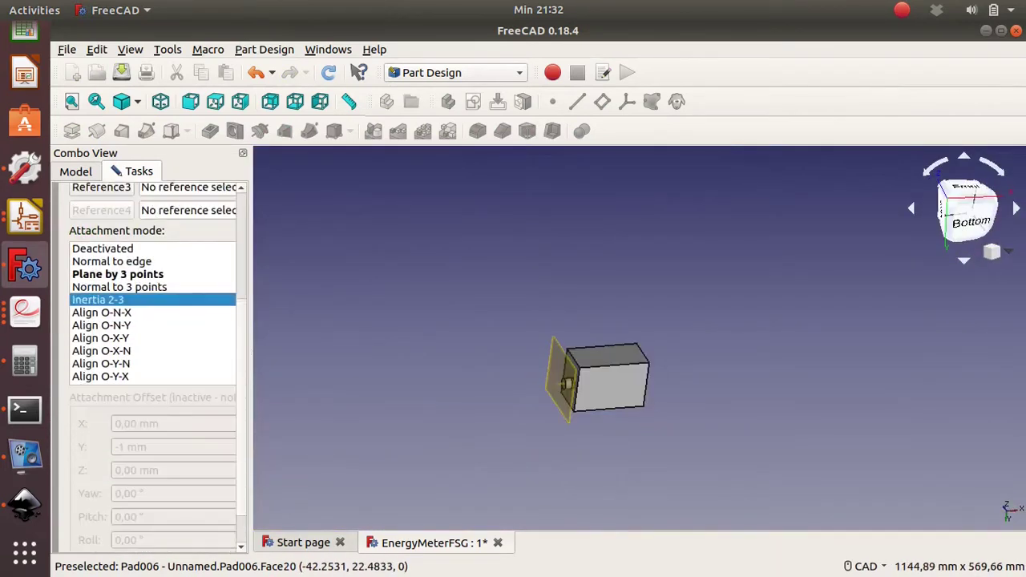
pyautogui.click(100, 312)
pyautogui.click(101, 325)
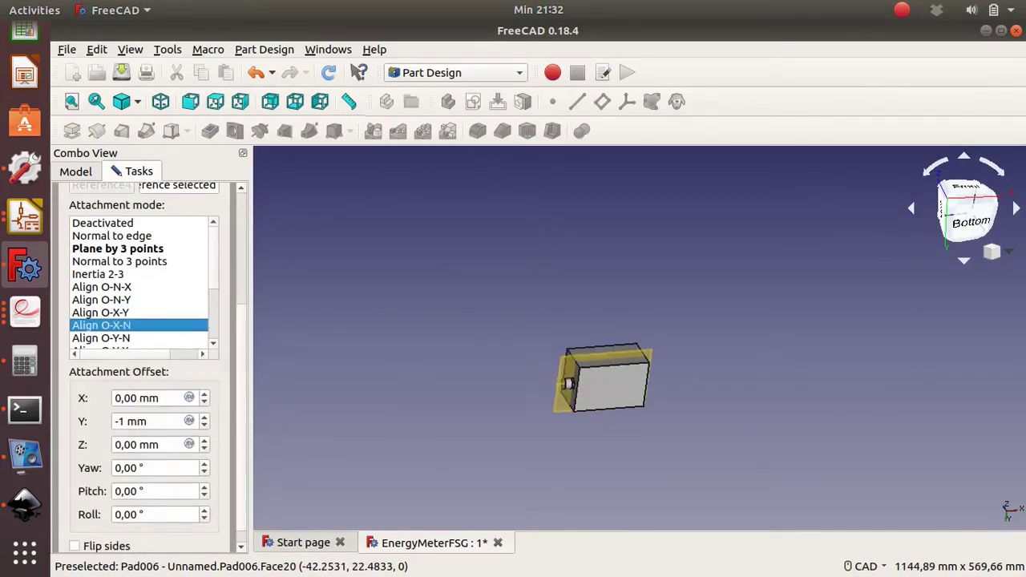
pyautogui.click(101, 337)
pyautogui.click(100, 274)
pyautogui.scroll(10, 568, 383)
pyautogui.press('Return')
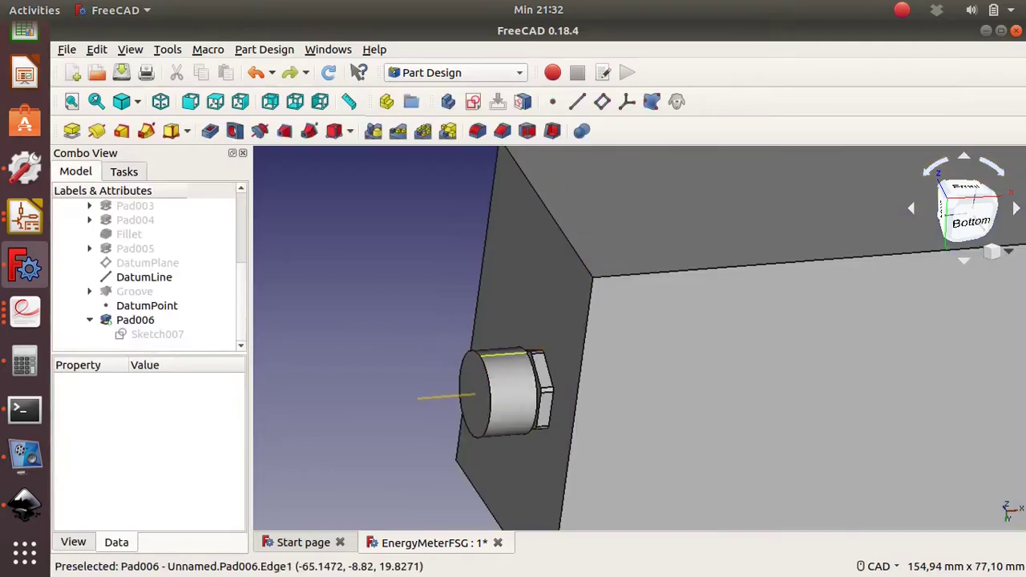
# Attach a datum plane to Pad006's edge with Inertia 2-3 mode and 90° pitch
pyautogui.click(602, 101)
pyautogui.scroll(-5, 385, 425)
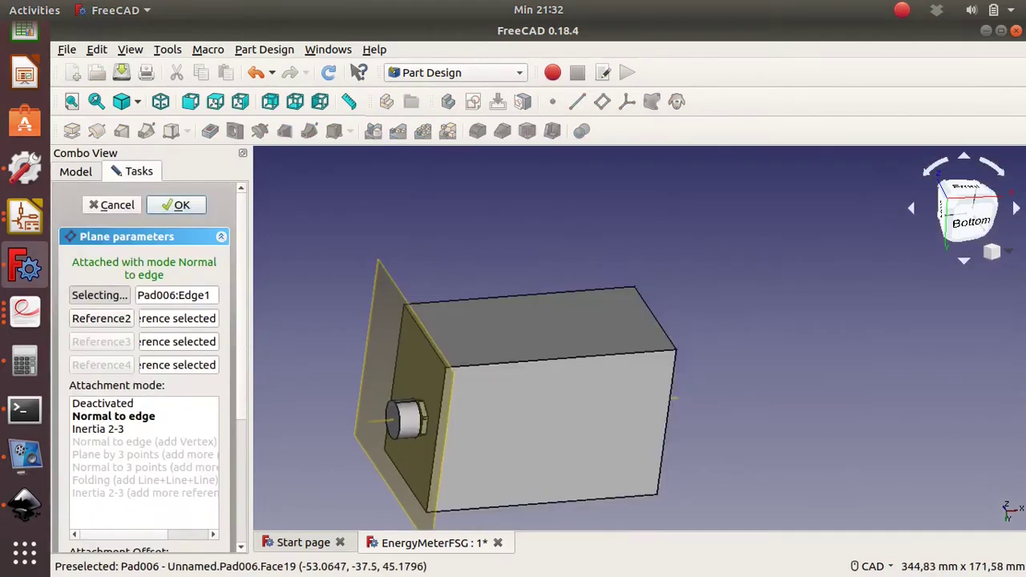
pyautogui.scroll(2, 322, 416)
pyautogui.click(98, 429)
pyautogui.scroll(-5, 144, 361)
pyautogui.write('90')
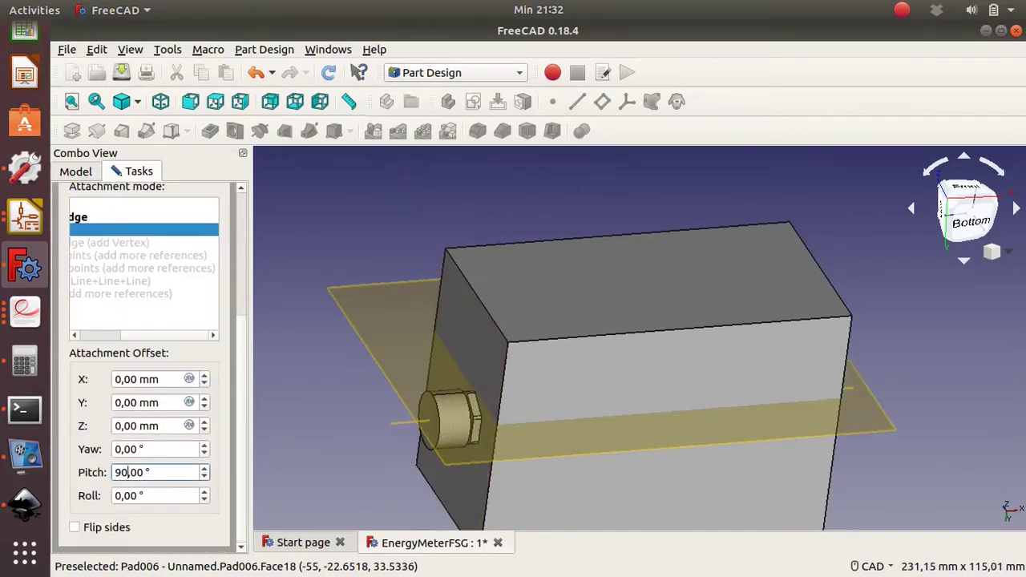
pyautogui.press('Return')
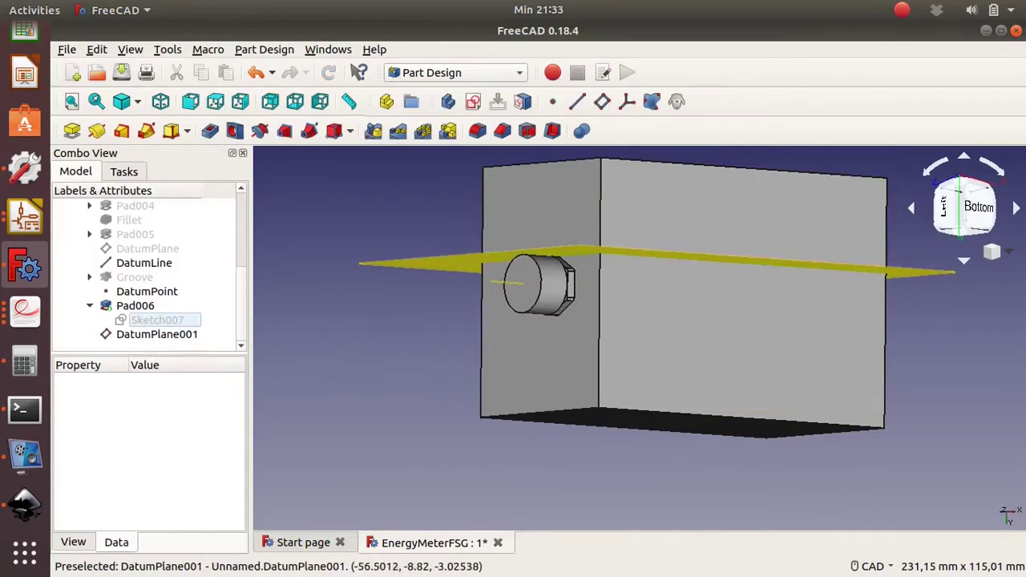
pyautogui.click(417, 265)
# Create Sketch008 on the datum plane and accept its flipped attachment
pyautogui.click(412, 101)
pyautogui.press('Escape')
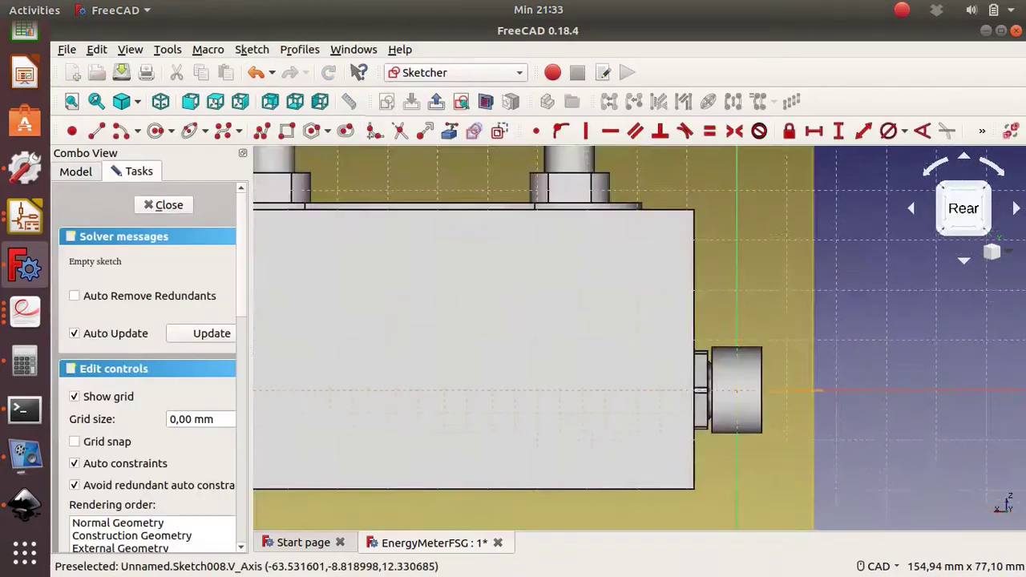
pyautogui.rightClick(138, 348)
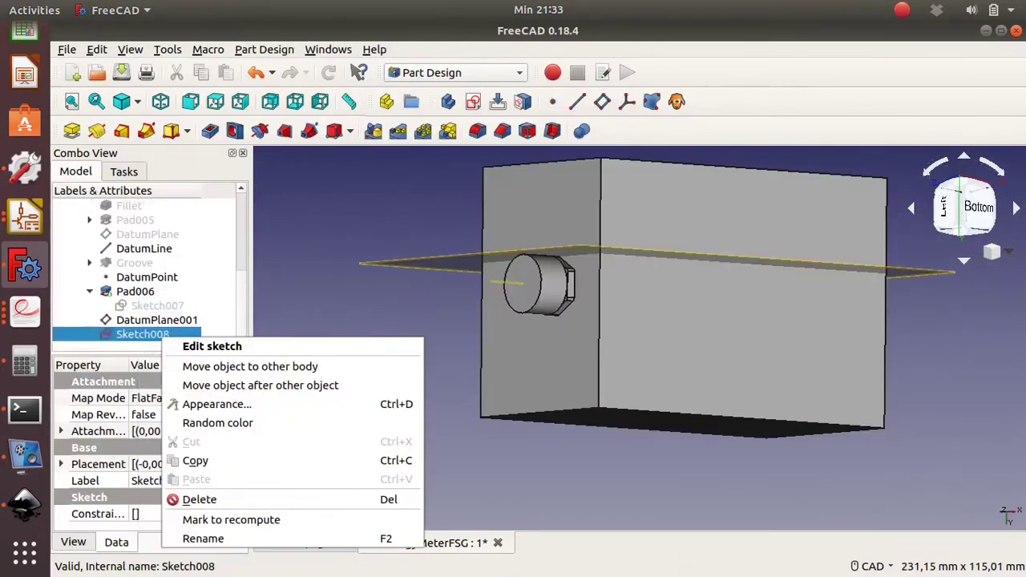
pyautogui.press('Escape')
pyautogui.doubleClick(176, 397)
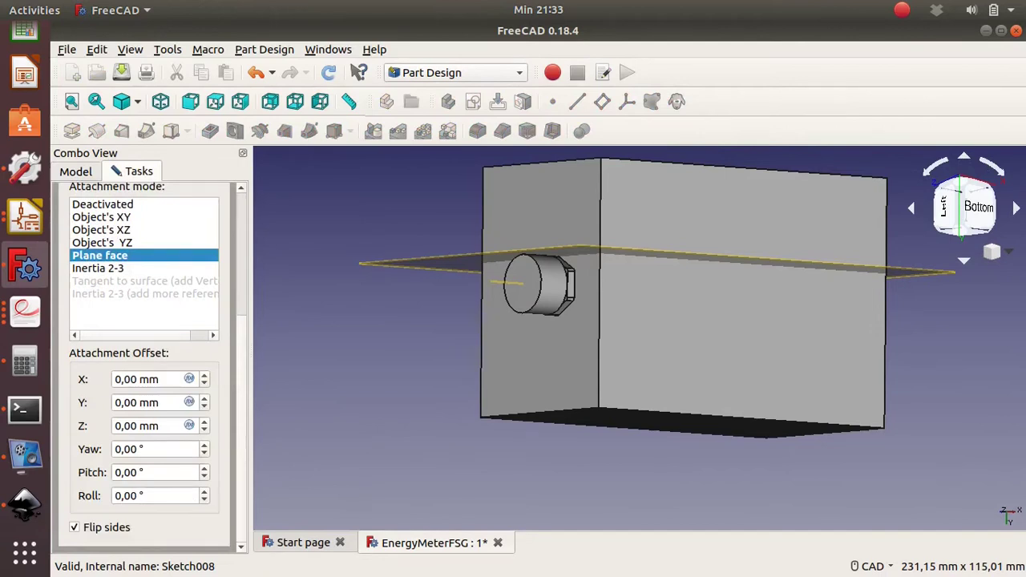
pyautogui.press('Return')
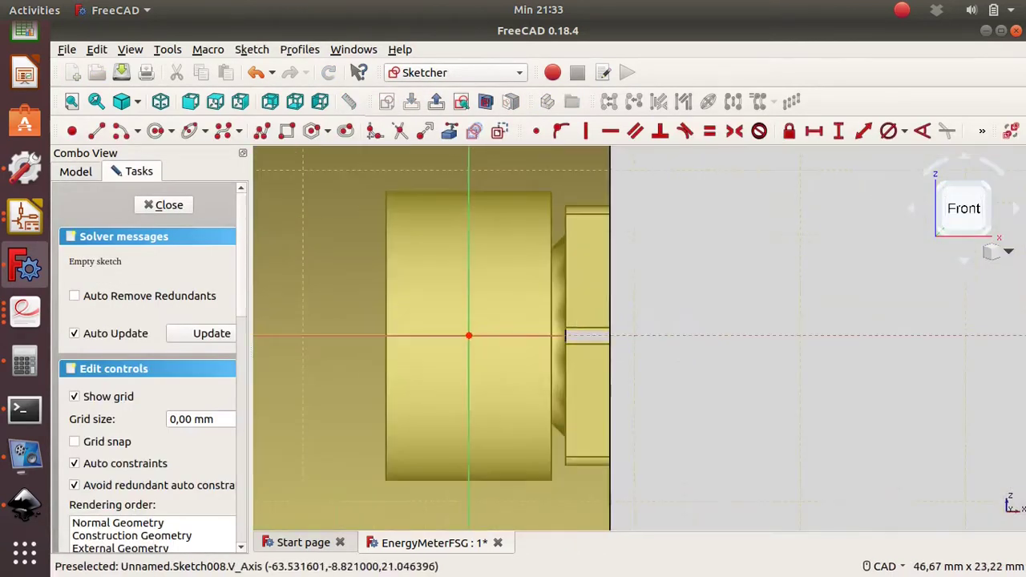
# View the sketch obliquely in isometric view with wireframe draw style
pyautogui.scroll(3, 444, 347)
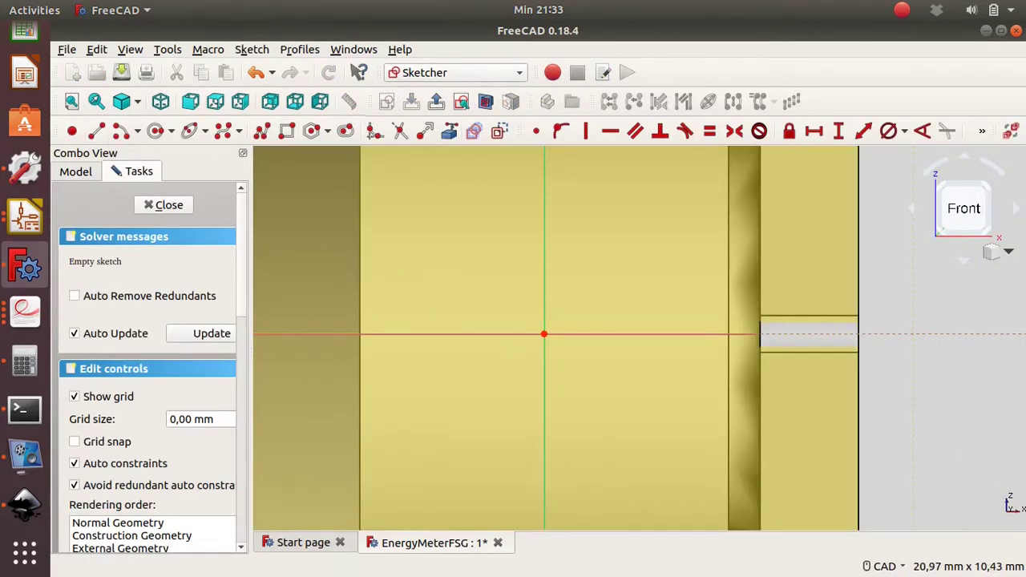
pyautogui.scroll(-3, 295, 332)
pyautogui.click(984, 206)
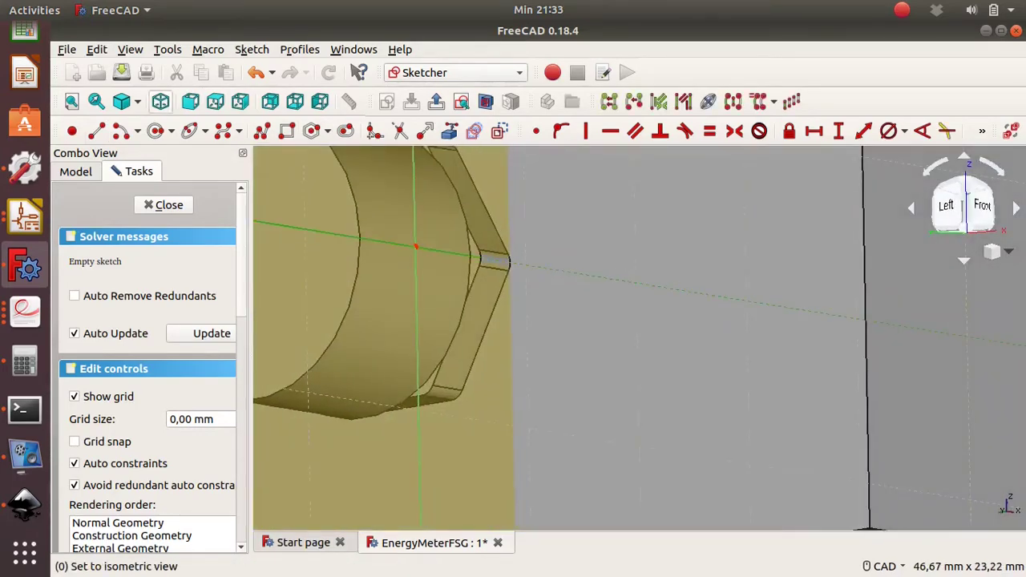
pyautogui.click(160, 101)
pyautogui.click(138, 101)
pyautogui.click(157, 180)
# Close Sketch008, reopen it to inspect the plane at an angle, then close it empty
pyautogui.scroll(-5, 609, 337)
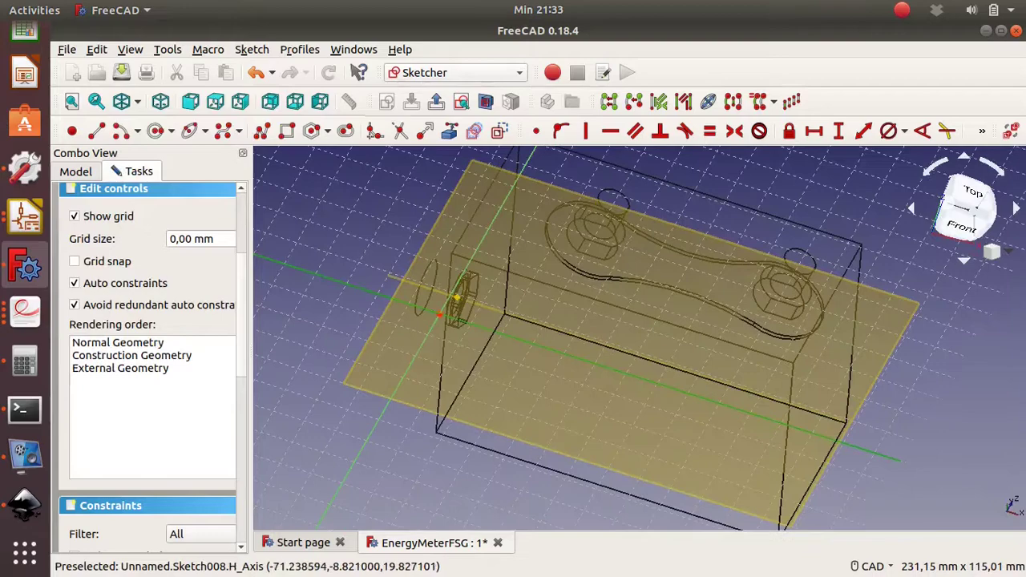
pyautogui.scroll(5, 449, 321)
pyautogui.scroll(-2, 449, 321)
pyautogui.scroll(-2, 449, 320)
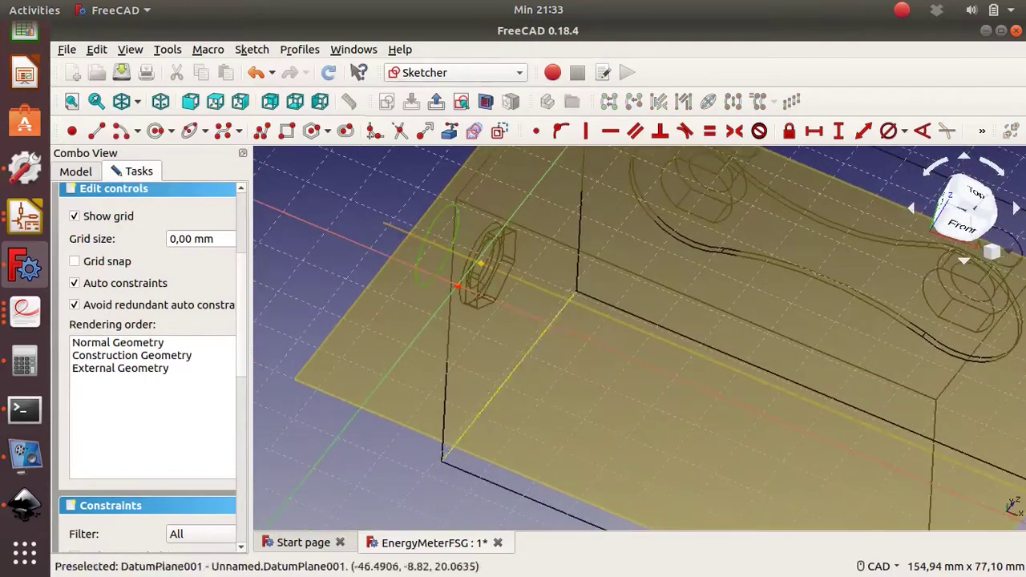
pyautogui.scroll(5, 152, 321)
pyautogui.click(164, 204)
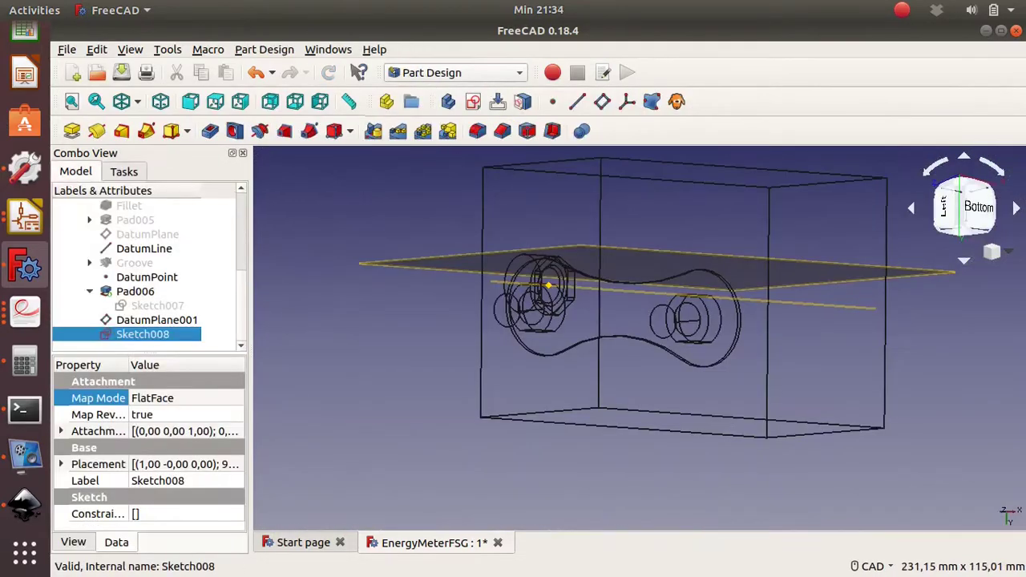
pyautogui.doubleClick(144, 348)
pyautogui.moveTo(416, 344); pyautogui.dragTo(471, 330, button='middle')
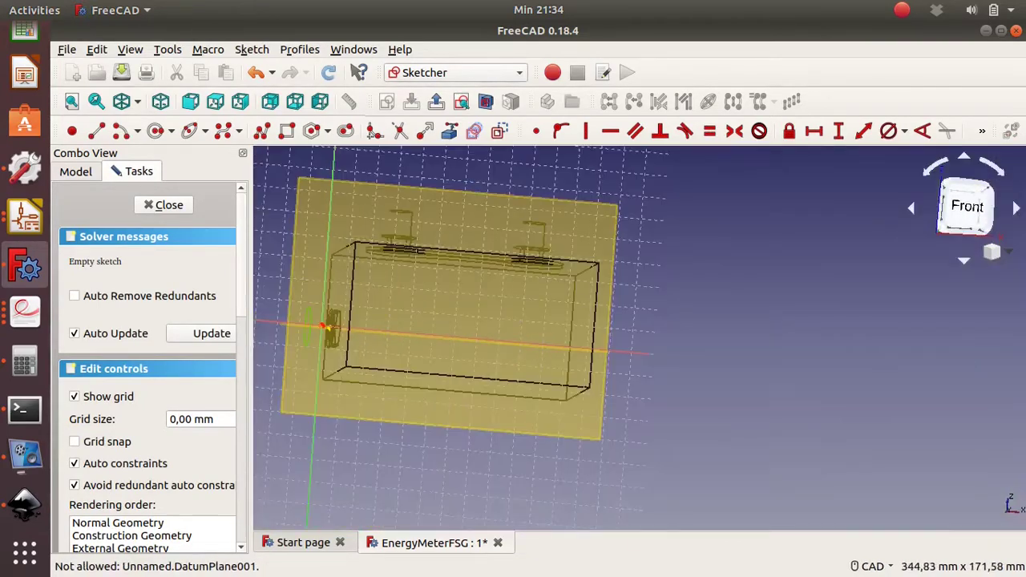
pyautogui.click(164, 205)
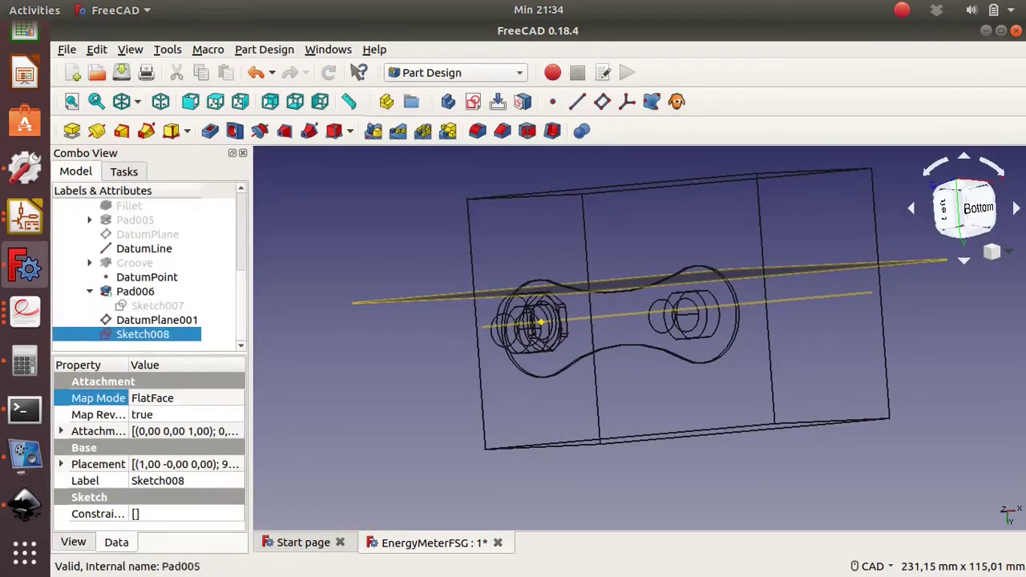
# Restore shaded view and create a datum plane on Pad006 using Inertia 2-3 attachment
pyautogui.click(137, 101)
pyautogui.click(161, 158)
pyautogui.click(516, 321)
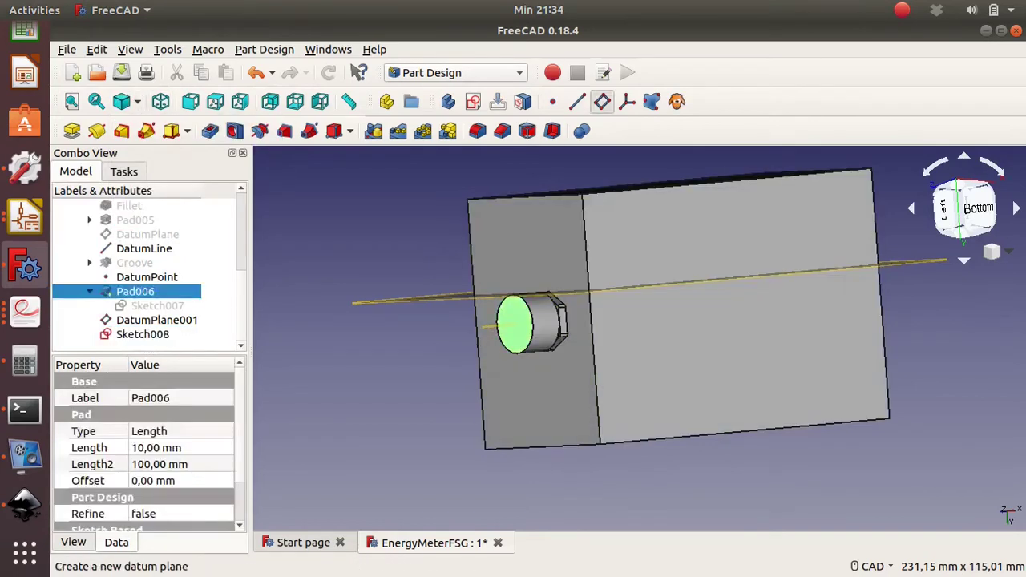
pyautogui.click(602, 101)
pyautogui.scroll(5, 561, 320)
pyautogui.click(492, 321)
pyautogui.click(641, 320)
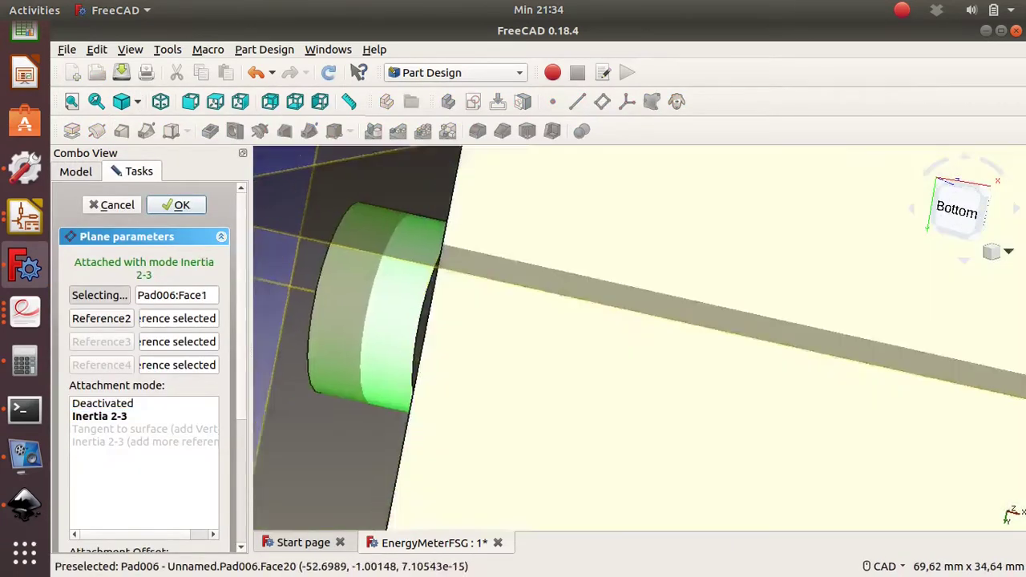
pyautogui.click(561, 320)
pyautogui.scroll(-5, 641, 336)
pyautogui.press('Return')
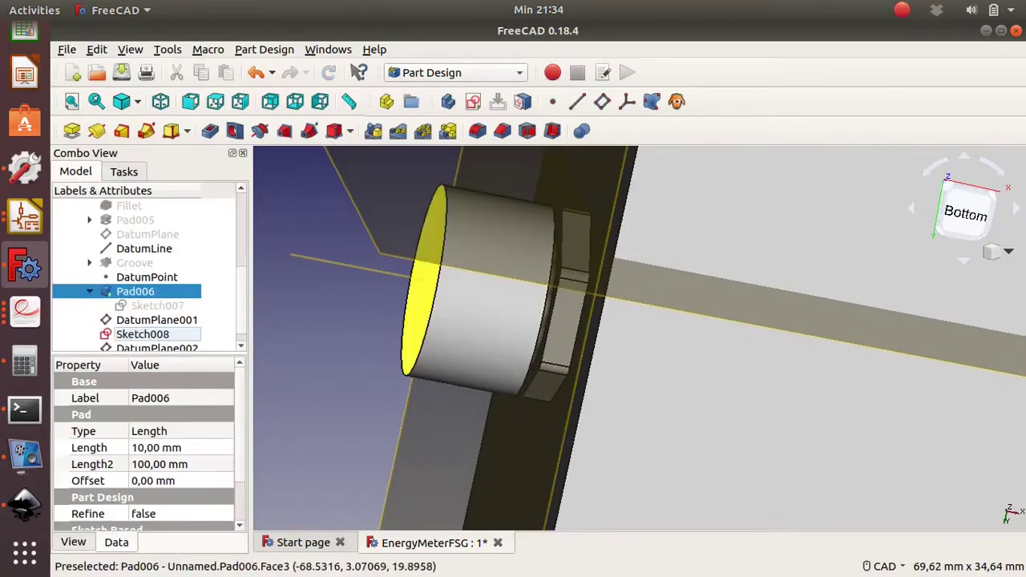
# In Sketch008, draw a rectangle constrained symmetric about the horizontal axis
pyautogui.doubleClick(156, 320)
pyautogui.click(179, 202)
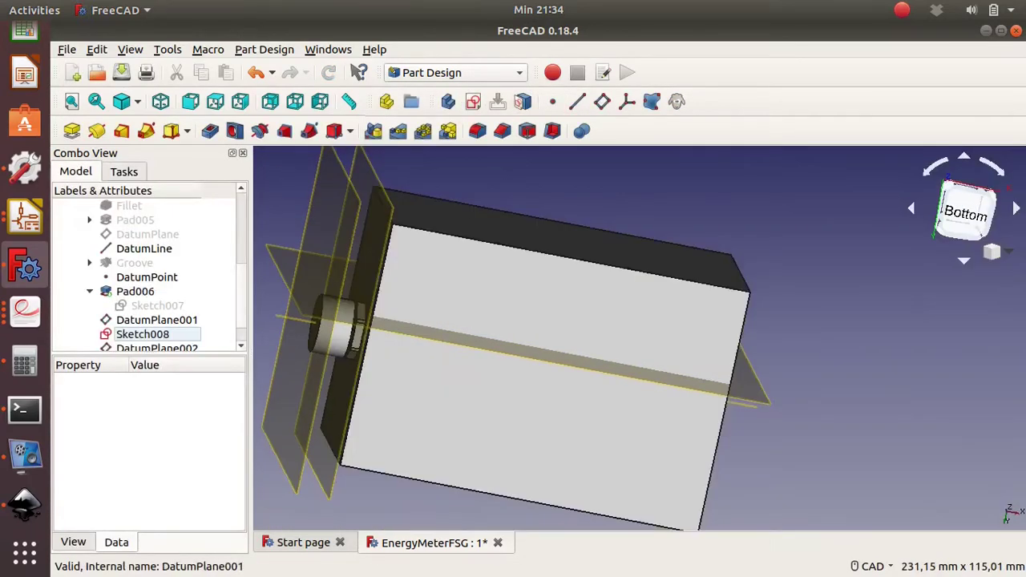
pyautogui.doubleClick(142, 334)
pyautogui.scroll(3, 466, 423)
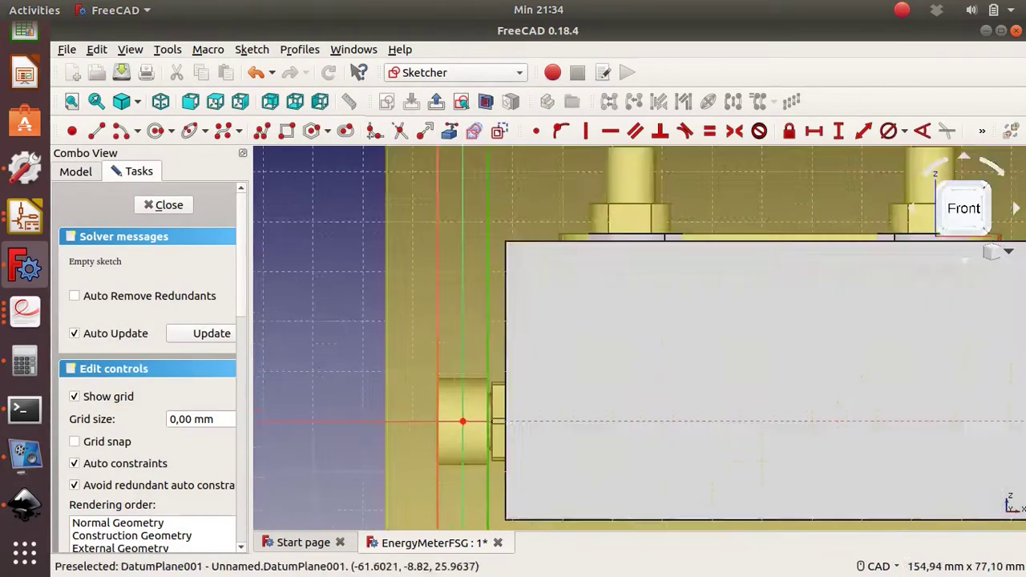
pyautogui.scroll(2, 466, 422)
pyautogui.click(470, 363)
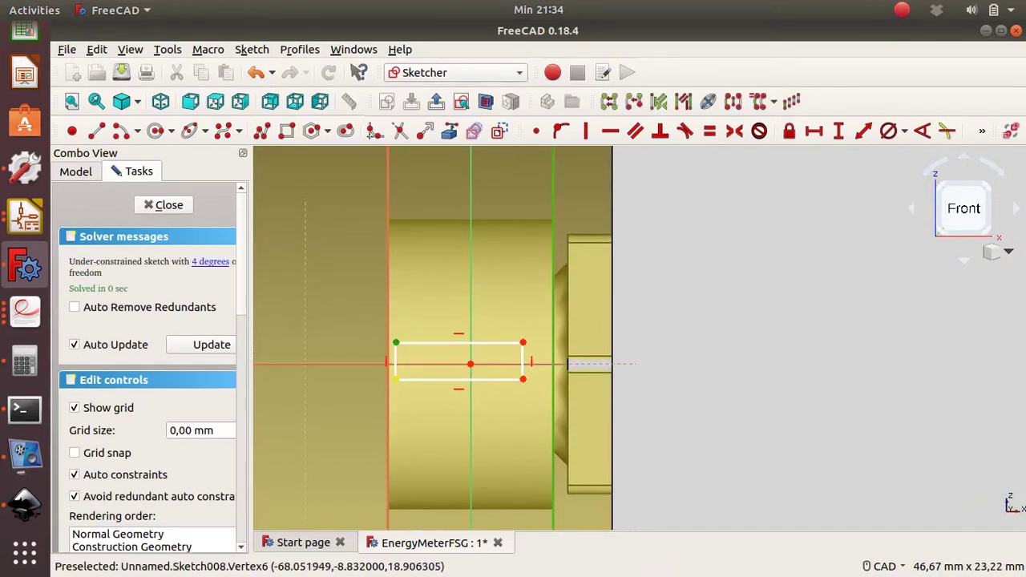
pyautogui.click(734, 131)
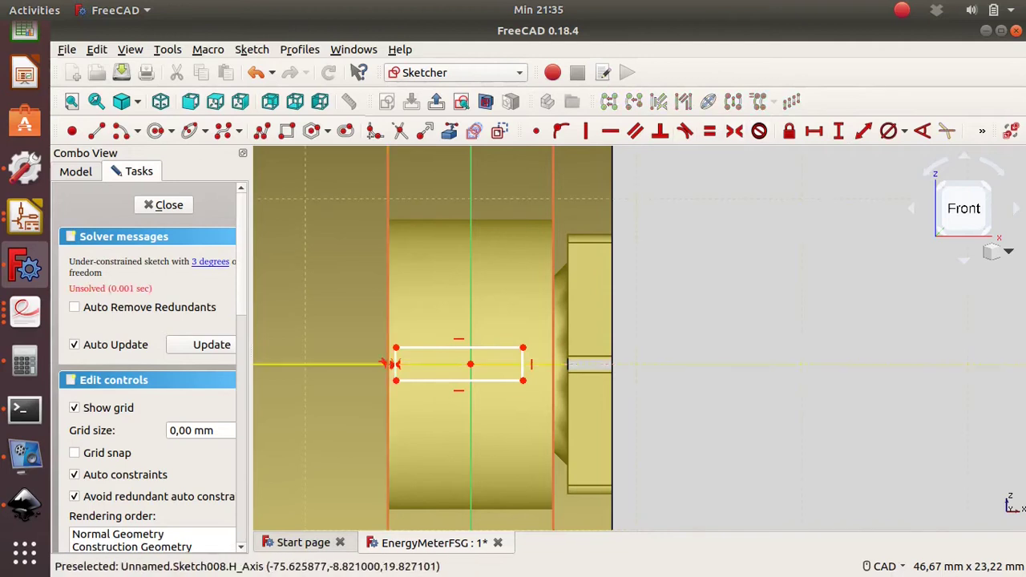
pyautogui.scroll(5, 374, 371)
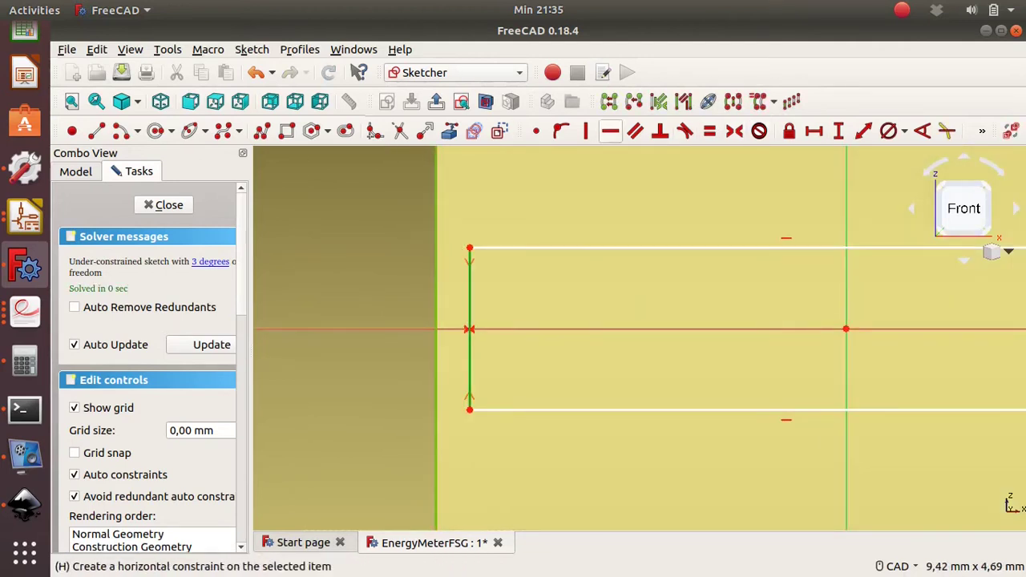
pyautogui.click(610, 130)
pyautogui.scroll(-4, 349, 323)
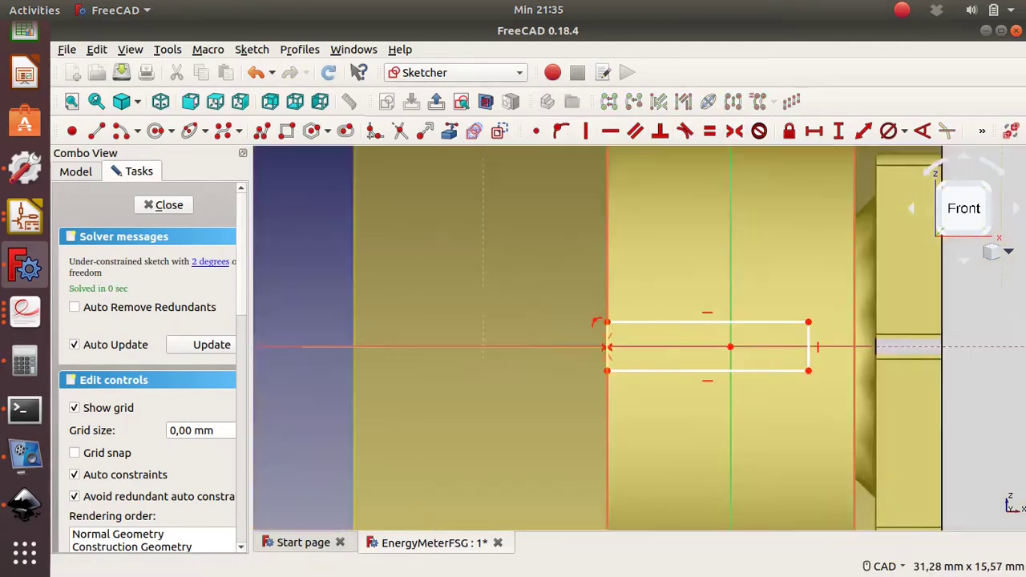
pyautogui.moveTo(513, 326); pyautogui.dragTo(513, 306)
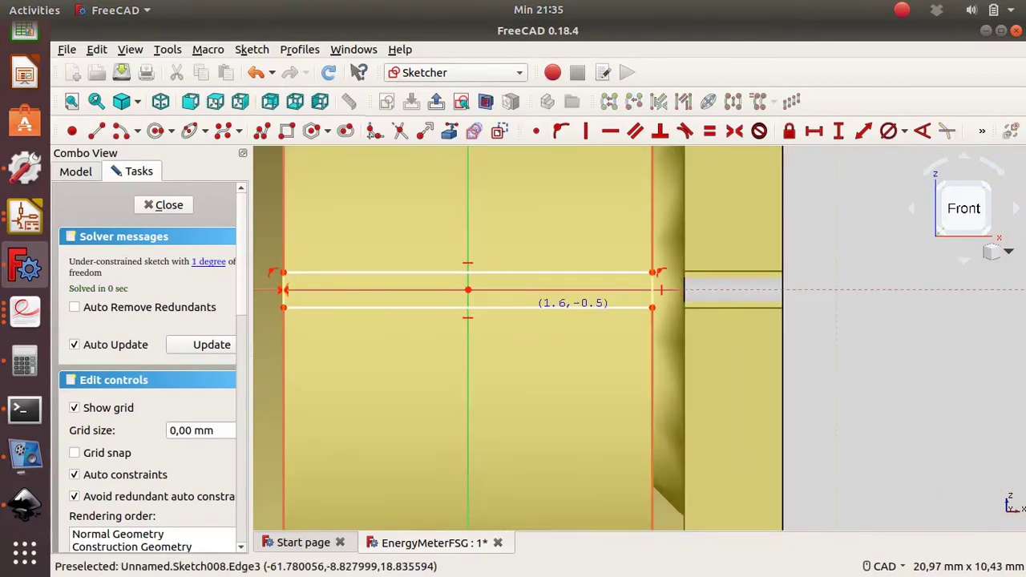
# Dimension the rectangle's height to 0,5 mm, change it to 0,1 mm, and close the sketch
pyautogui.click(652, 283)
pyautogui.write('0,5')
pyautogui.press('Return')
pyautogui.scroll(5, 674, 292)
pyautogui.doubleClick(707, 269)
pyautogui.write('0,1')
pyautogui.press('Return')
pyautogui.click(164, 204)
# Pad the thin 0,5 mm rib sketch in the reversed direction as Pad007
pyautogui.click(210, 131)
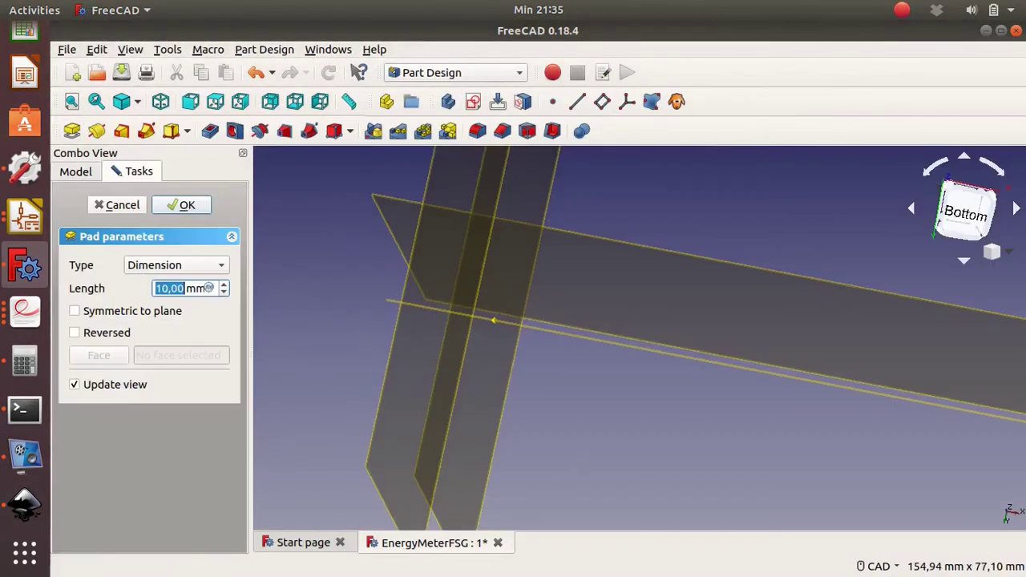
pyautogui.write('0,1')
pyautogui.click(74, 332)
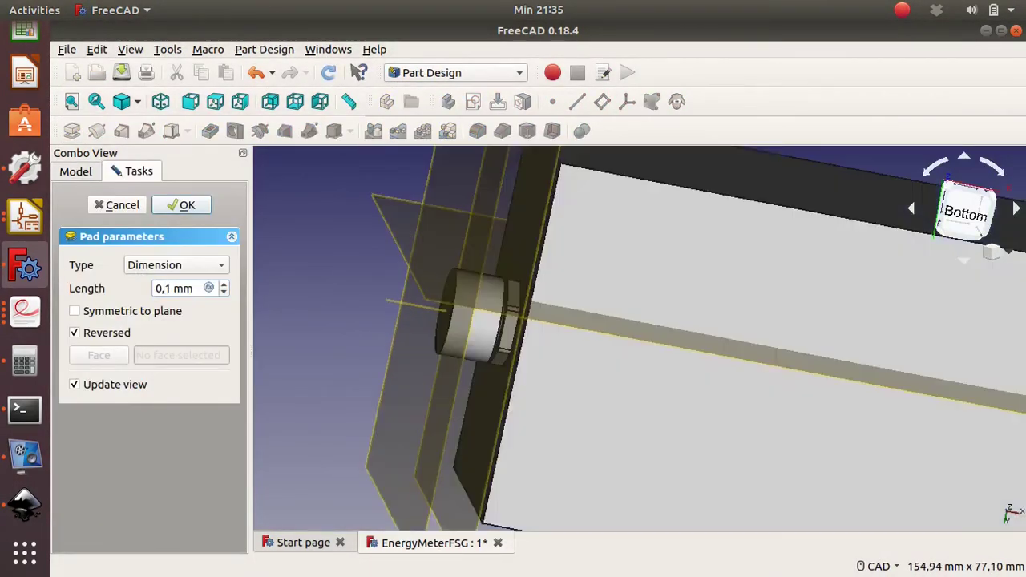
pyautogui.scroll(2, 505, 449)
pyautogui.scroll(3, 504, 449)
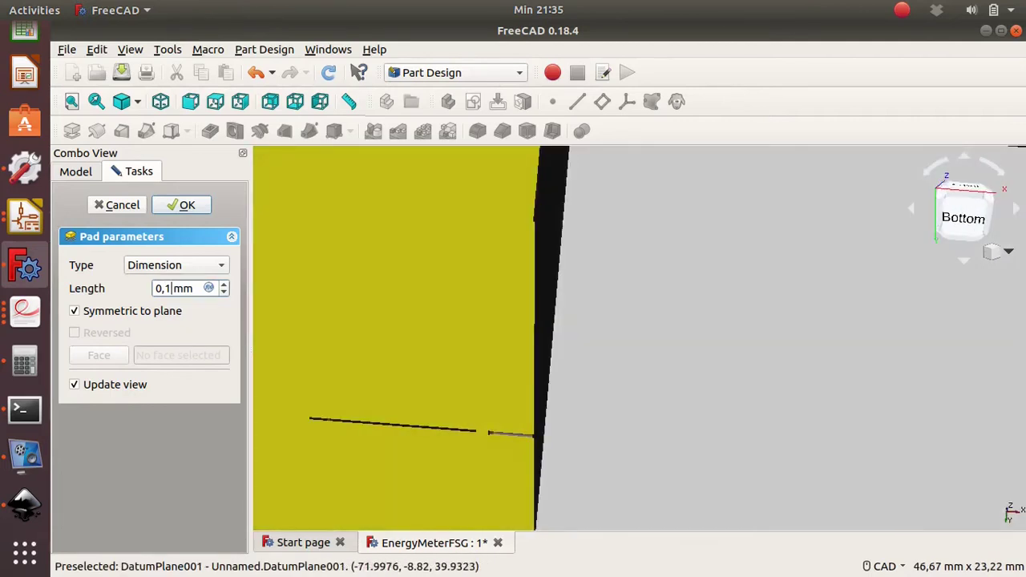
pyautogui.scroll(-2, 473, 284)
pyautogui.scroll(-1, 473, 285)
pyautogui.press('Return')
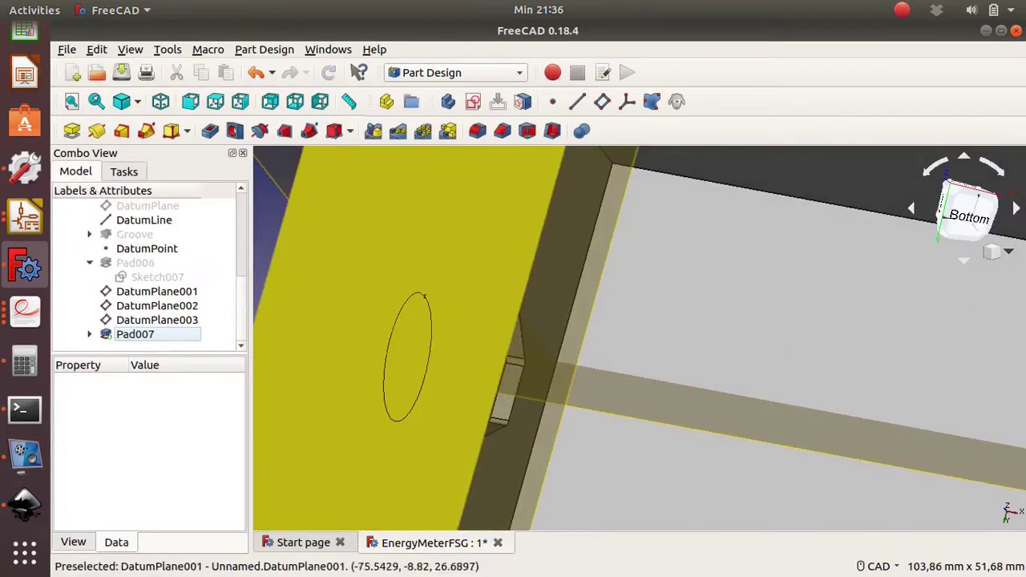
pyautogui.scroll(-5, 473, 285)
# Hide DatumPlane001
pyautogui.click(473, 284)
pyautogui.scroll(3, 473, 285)
pyautogui.scroll(3, 417, 293)
pyautogui.scroll(3, 333, 304)
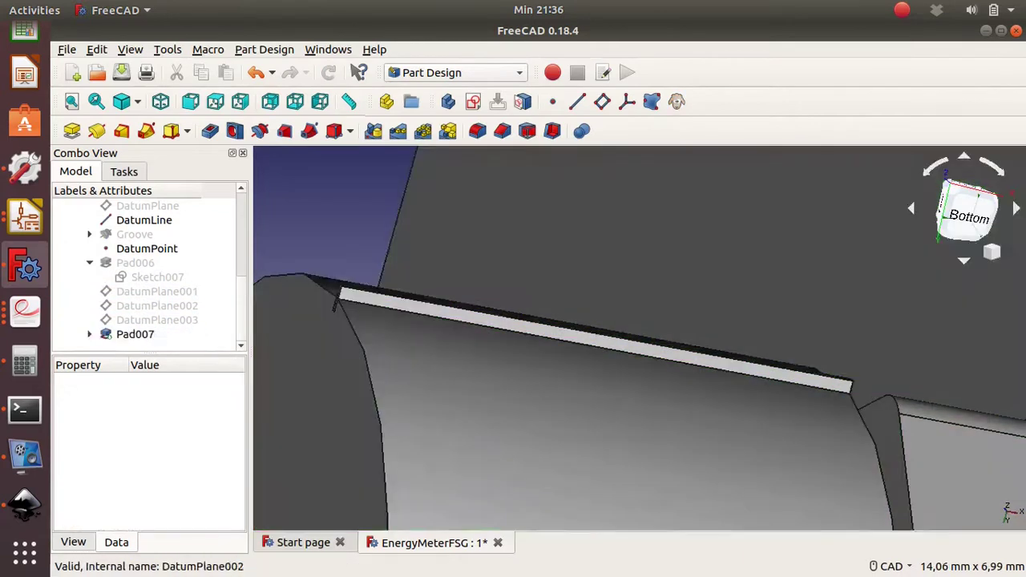
# Polar-pattern Pad007 about DatumLine001 with 80 occurrences over 360° to knurl the connector
pyautogui.click(135, 334)
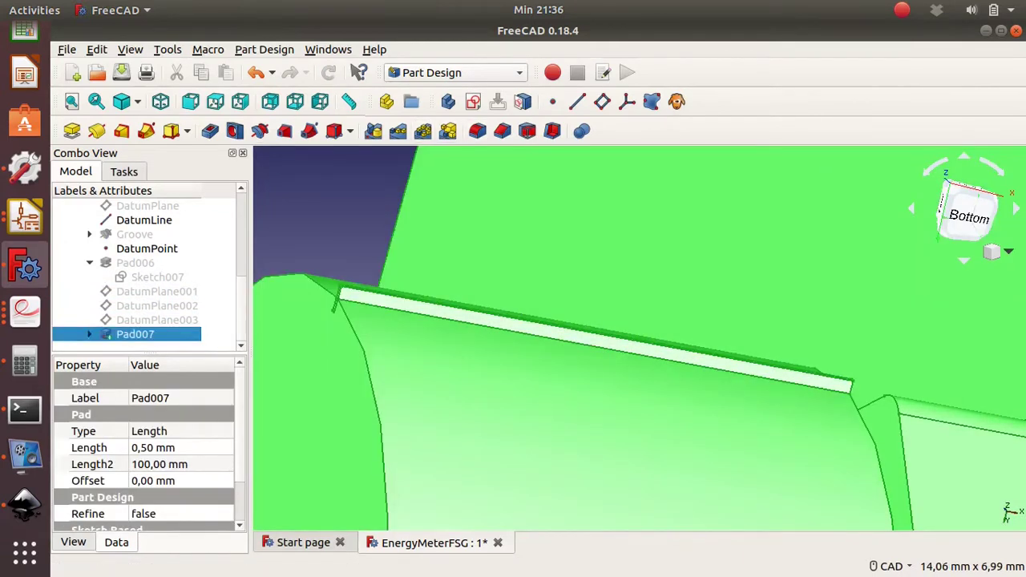
pyautogui.click(422, 131)
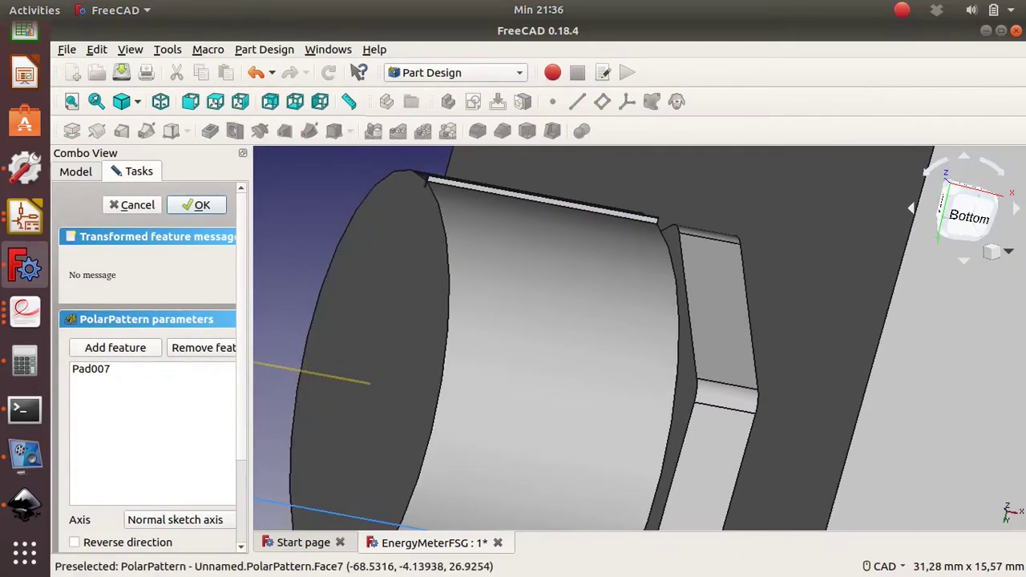
pyautogui.scroll(-3, 152, 361)
pyautogui.scroll(-3, 521, 385)
pyautogui.click(174, 407)
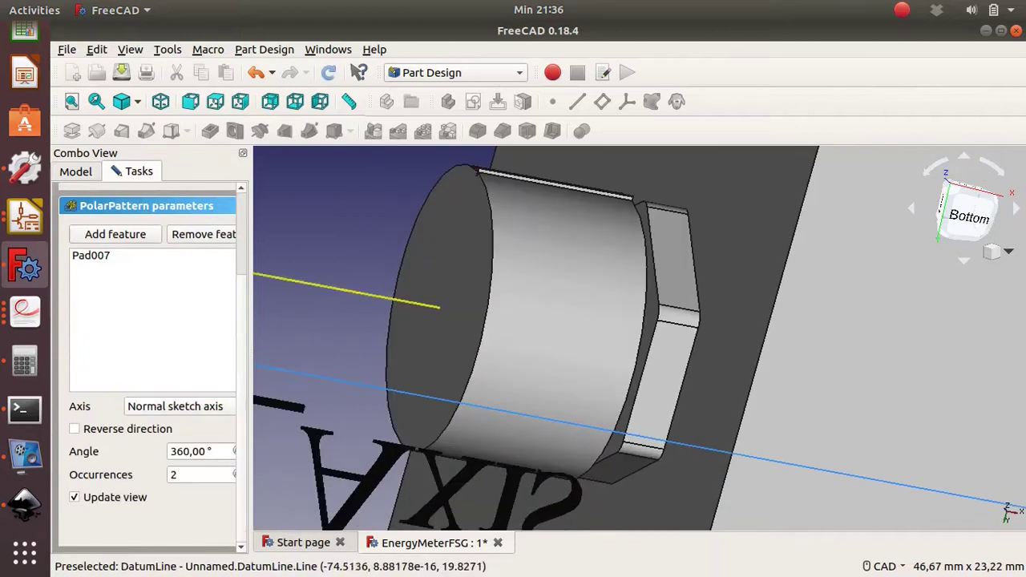
pyautogui.click(175, 406)
pyautogui.click(177, 520)
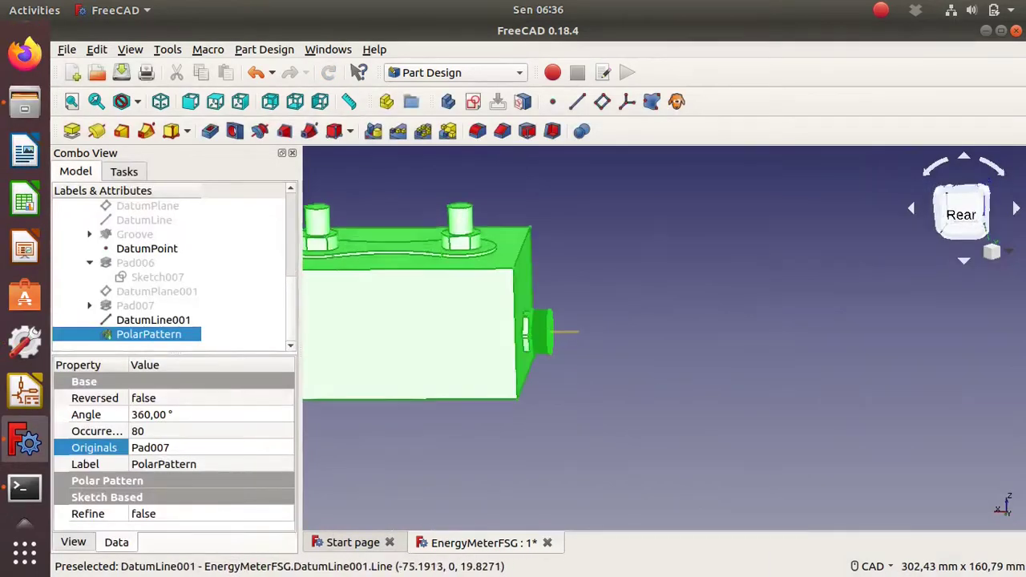
pyautogui.scroll(5, 561, 331)
pyautogui.scroll(2, 762, 305)
pyautogui.click(761, 300)
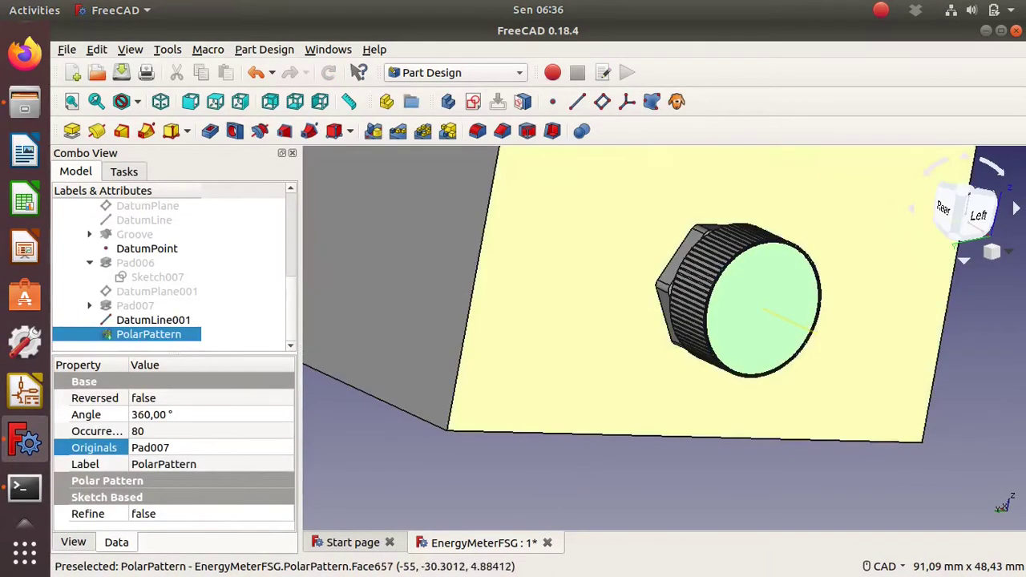
pyautogui.scroll(-1, 738, 304)
# Switch to Inkscape to view the connector drawing
pyautogui.hotkey('alt', 'Tab')
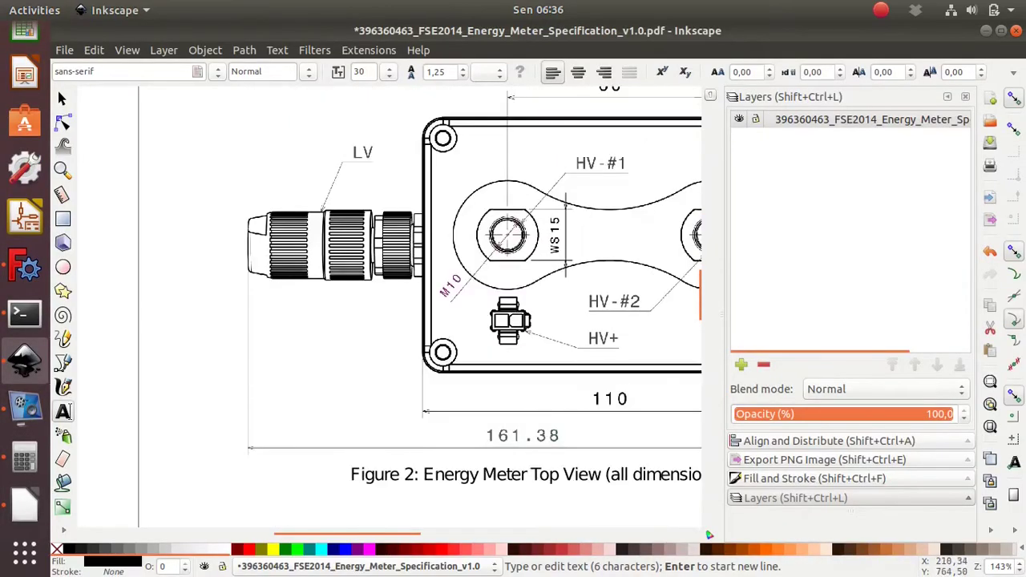
pyautogui.keyDown('ctrl'); pyautogui.scroll(4, 381, 255); pyautogui.keyUp('ctrl')
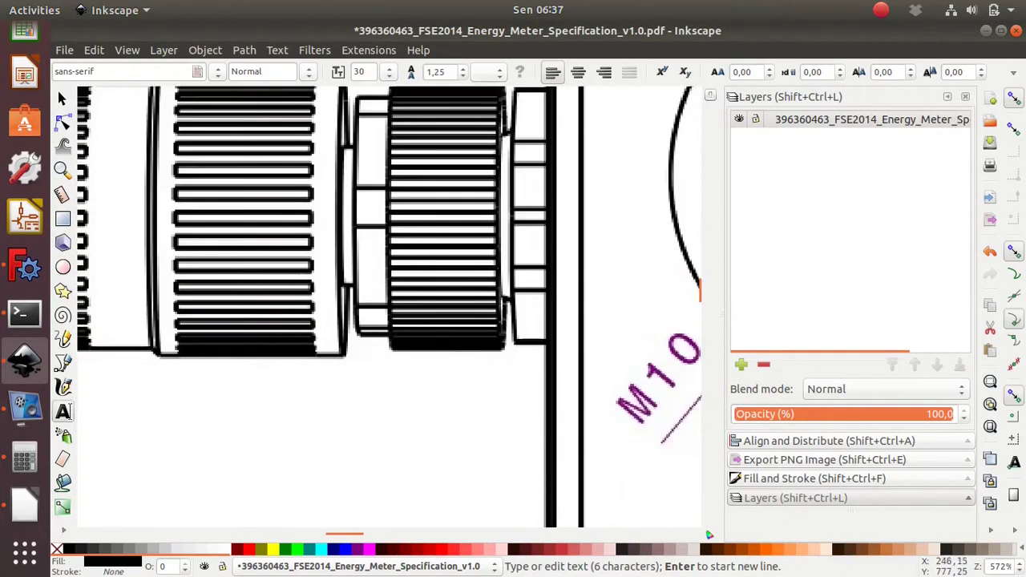
pyautogui.keyDown('ctrl'); pyautogui.scroll(-2, 469, 317); pyautogui.keyUp('ctrl')
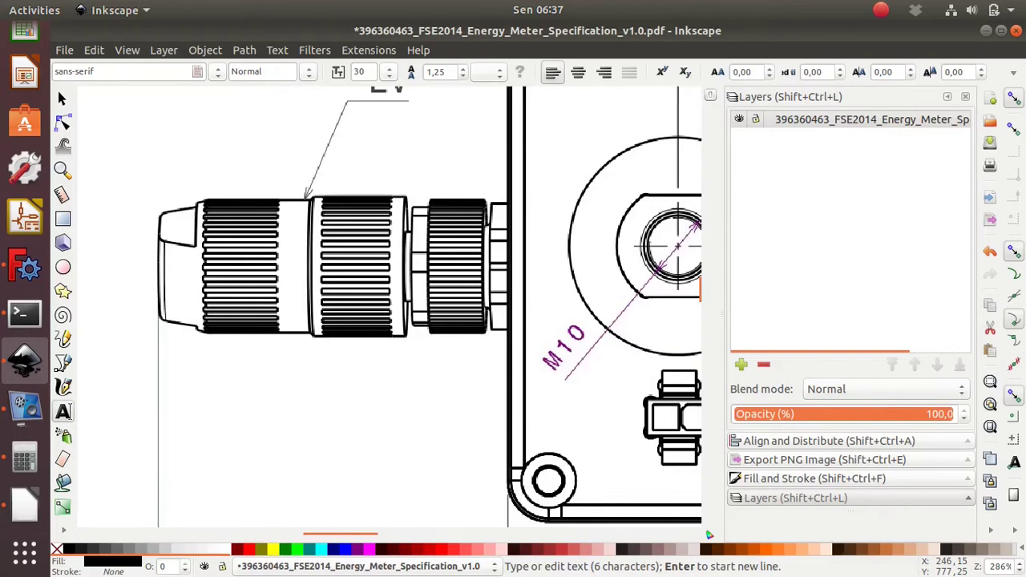
# Sketch a hexagon centred at the origin on the knob's end face with a horizontal bottom edge
pyautogui.hotkey('alt', 'Tab')
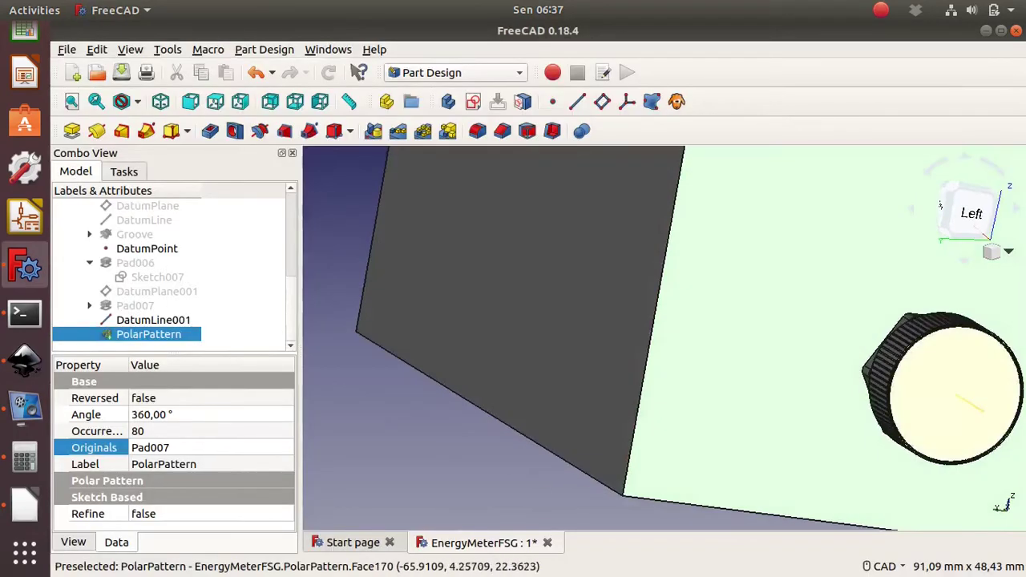
pyautogui.click(473, 101)
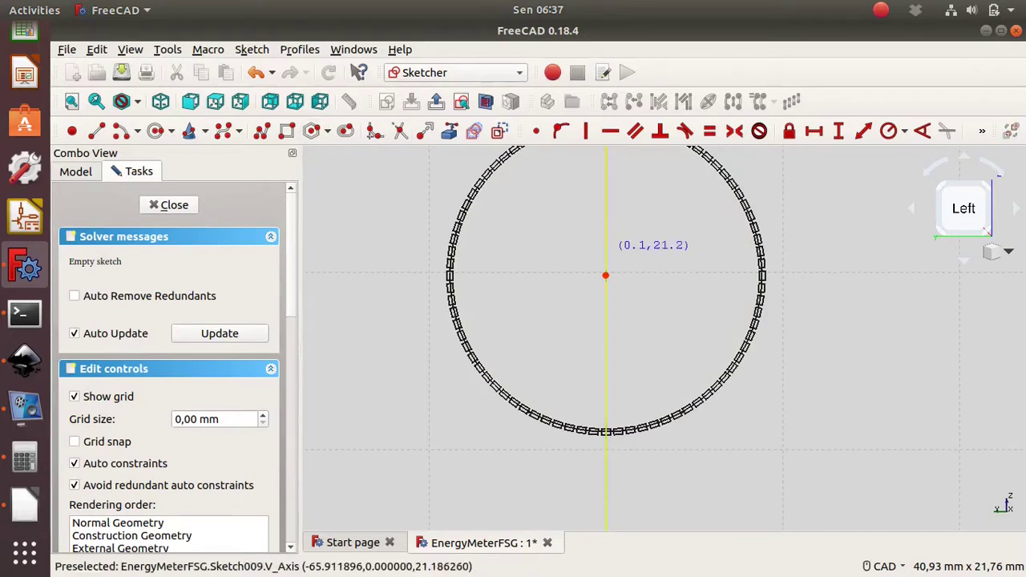
pyautogui.click(605, 274)
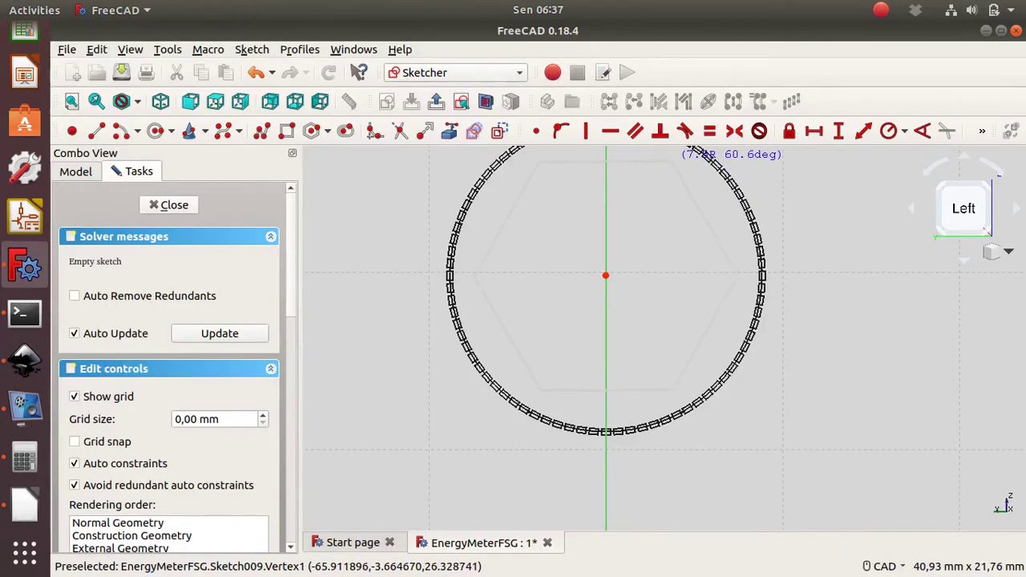
pyautogui.click(671, 162)
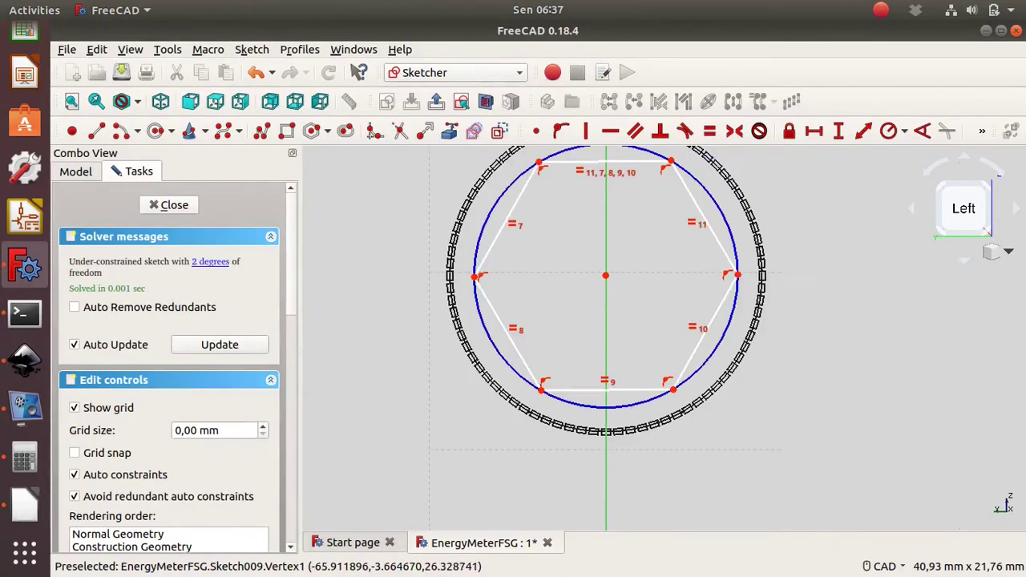
pyautogui.click(605, 390)
pyautogui.click(609, 130)
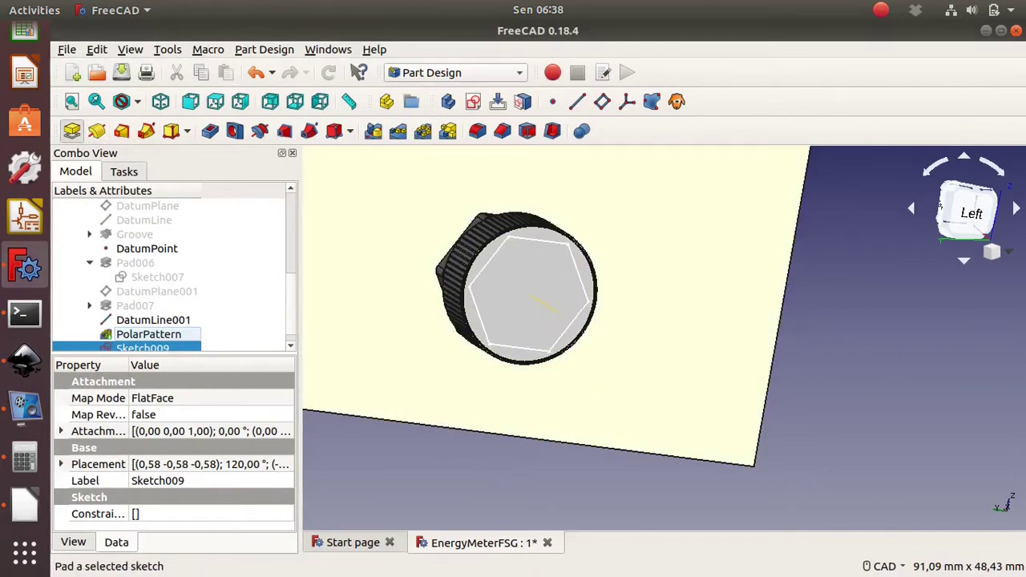
# Pad the hexagon sketch 1,99 mm as Pad008
pyautogui.click(71, 131)
pyautogui.write('1,83*1,09 mm')
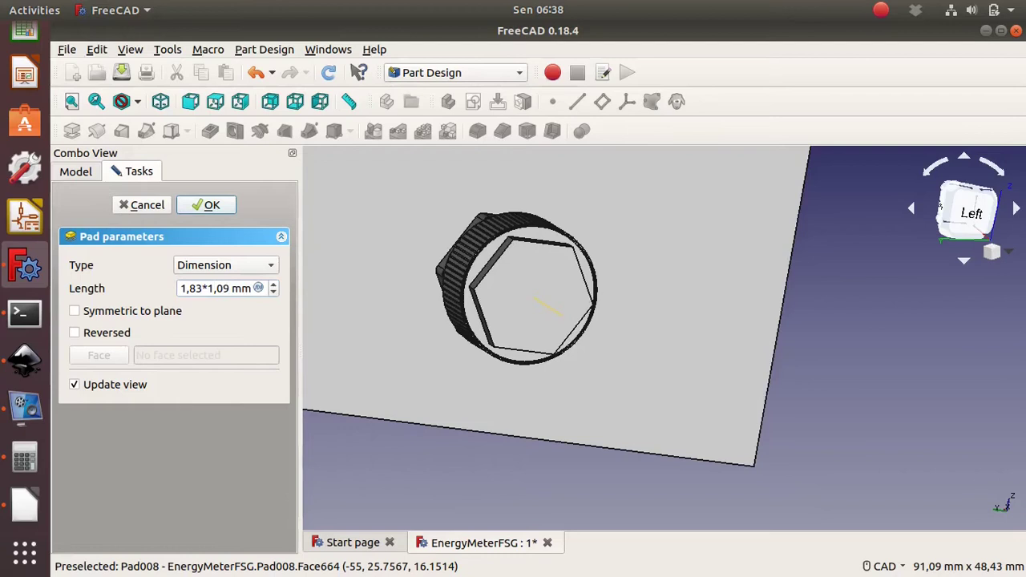
pyautogui.press('Return')
pyautogui.scroll(5, 561, 321)
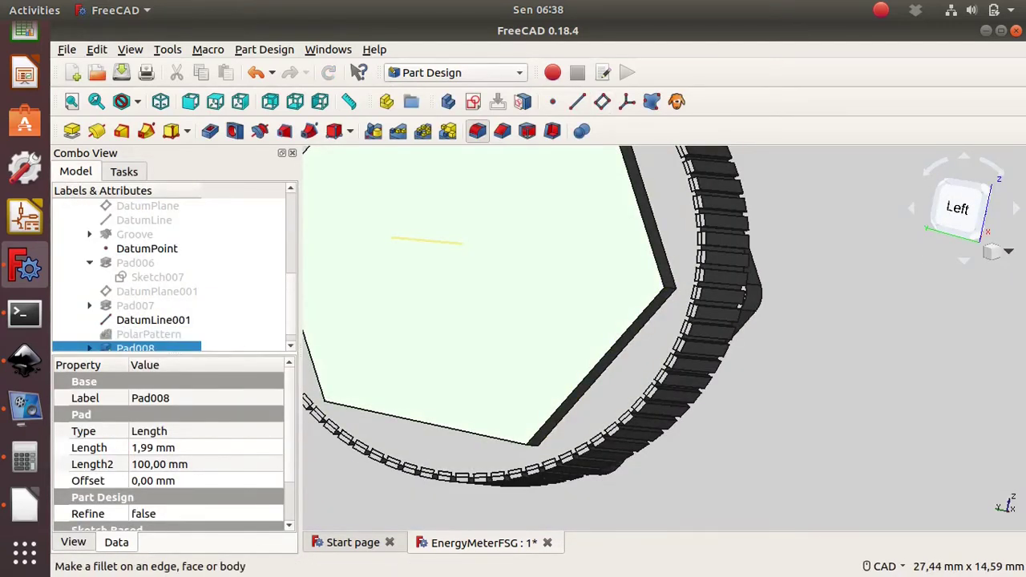
# Fillet the hex knob's edges with a 1 mm radius and start a sketch on its face
pyautogui.click(477, 130)
pyautogui.press('Escape')
pyautogui.scroll(-5, 734, 382)
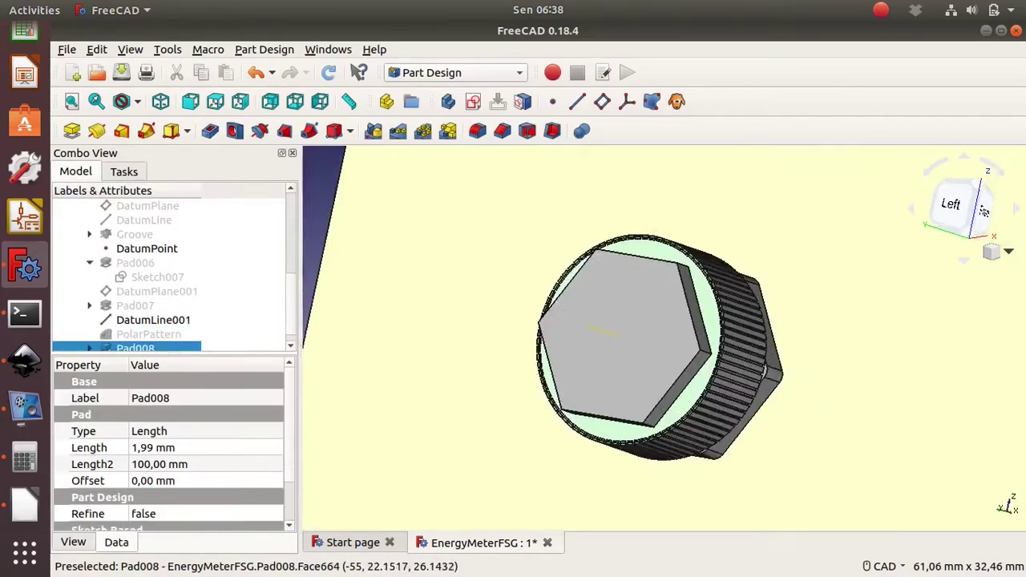
pyautogui.scroll(5, 597, 329)
pyautogui.moveTo(597, 328)
pyautogui.mouseDown(button='middle')
pyautogui.moveTo(517, 271)
pyautogui.moveTo(555, 234)
pyautogui.moveTo(682, 361)
pyautogui.mouseUp(button='middle')
pyautogui.scroll(-5, 517, 270)
pyautogui.scroll(5, 517, 270)
pyautogui.scroll(-5, 556, 235)
pyautogui.scroll(5, 681, 361)
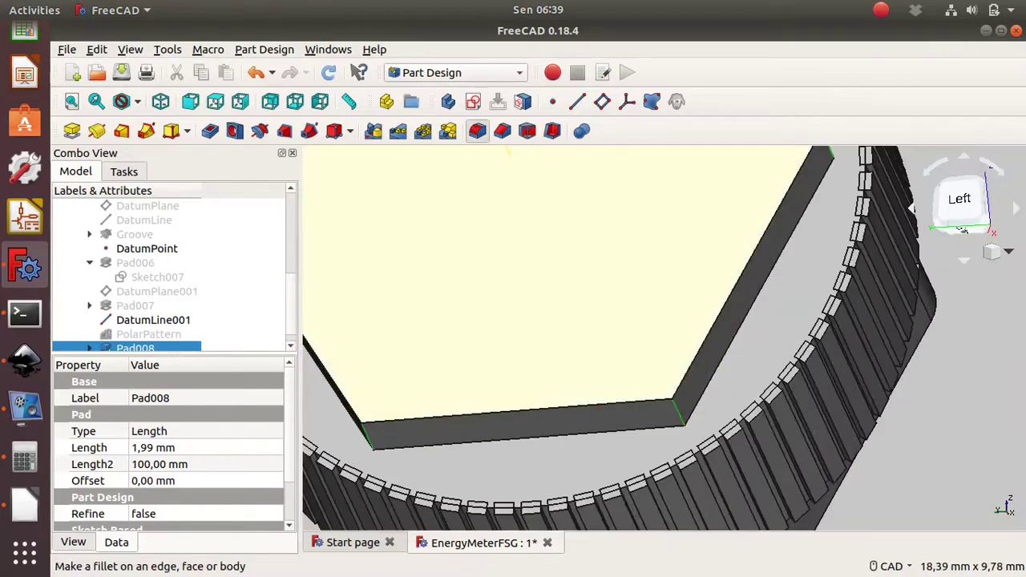
pyautogui.click(477, 131)
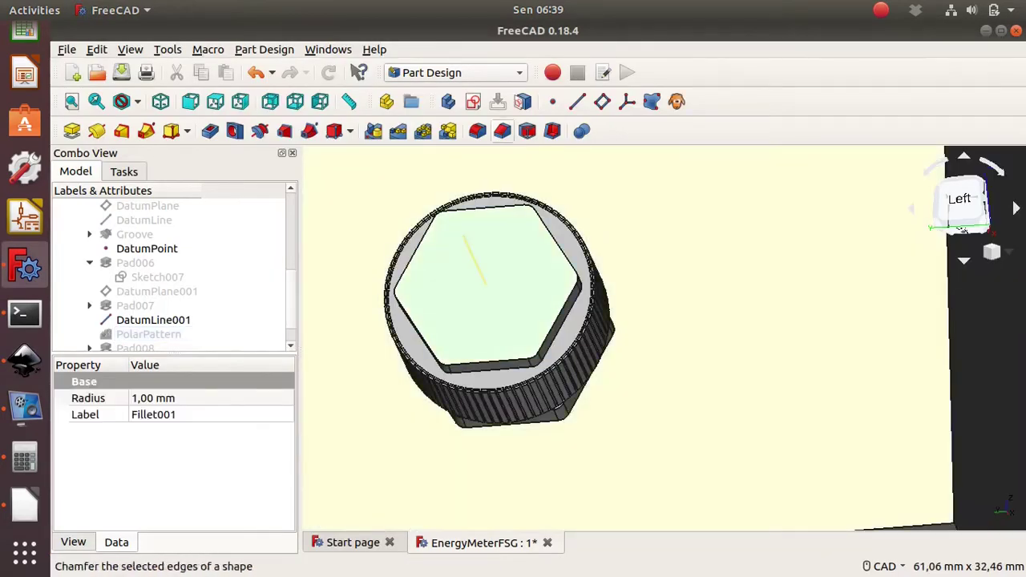
pyautogui.click(387, 101)
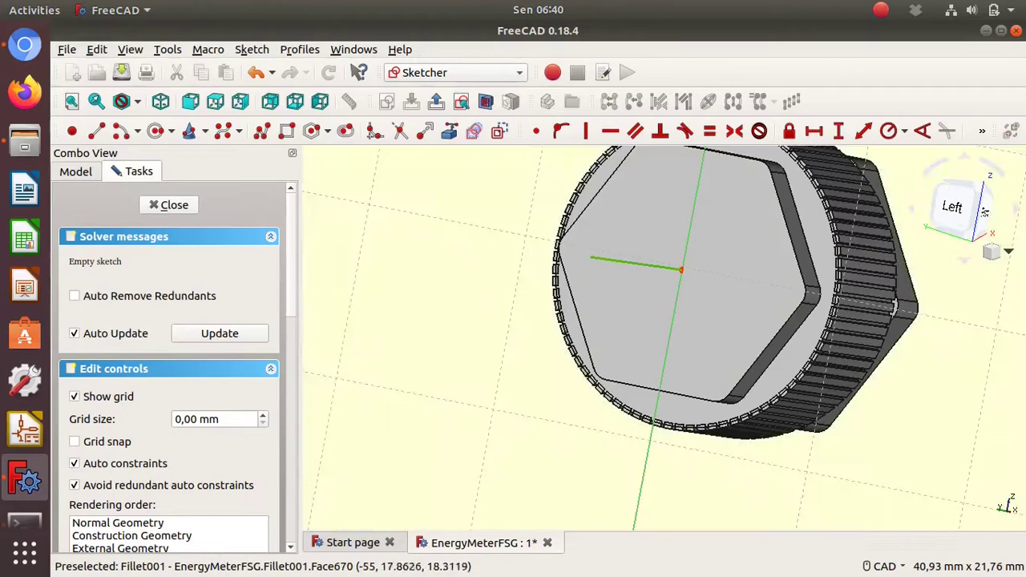
# Sketch a 9.20 mm diameter circle centred on the origin and close the sketch
pyautogui.scroll(2, 758, 288)
pyautogui.scroll(2, 757, 288)
pyautogui.scroll(3, 757, 287)
pyautogui.click(524, 235)
pyautogui.click(650, 240)
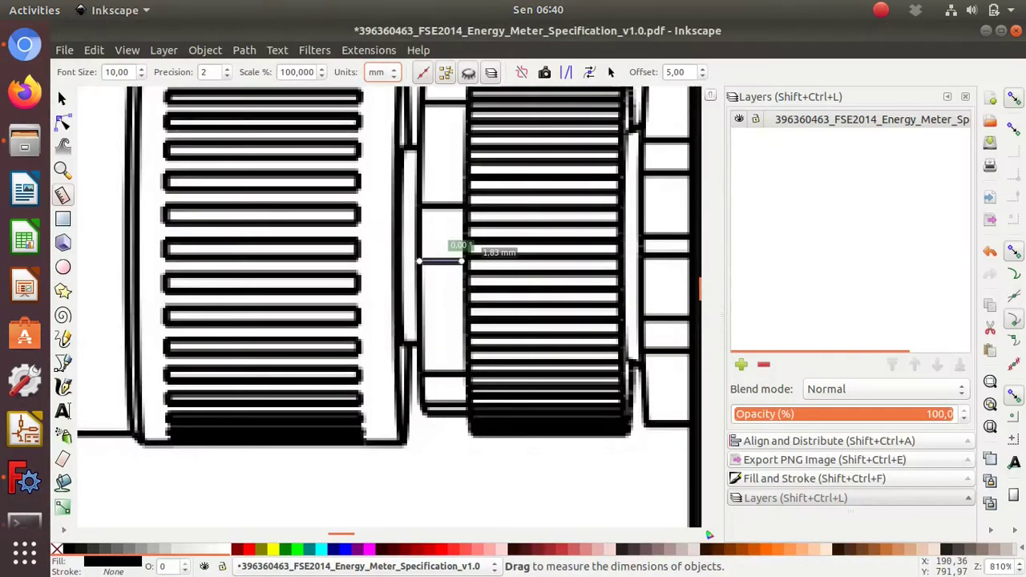
pyautogui.keyDown('ctrl'); pyautogui.scroll(-2, 461, 261); pyautogui.keyUp('ctrl')
pyautogui.keyDown('ctrl'); pyautogui.scroll(4, 462, 262); pyautogui.keyUp('ctrl')
pyautogui.moveTo(433, 127); pyautogui.dragTo(433, 409)
pyautogui.click(651, 241)
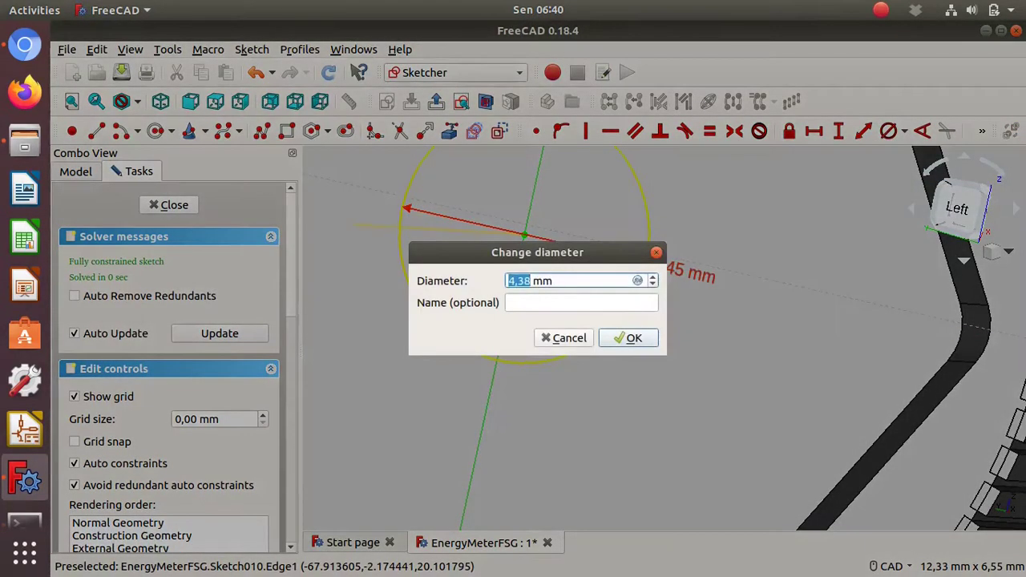
pyautogui.write(',09')
pyautogui.press('Return')
pyautogui.scroll(-3, 538, 348)
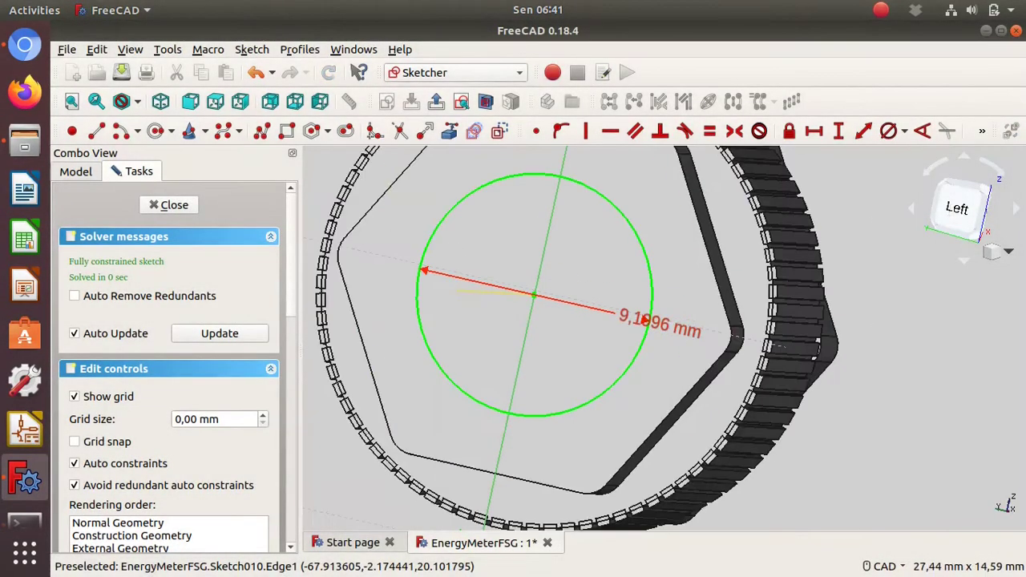
pyautogui.click(174, 204)
# Pad the circle 0,79*1,09 mm out from the hex face as Pad009
pyautogui.hotkey('alt', 'Tab')
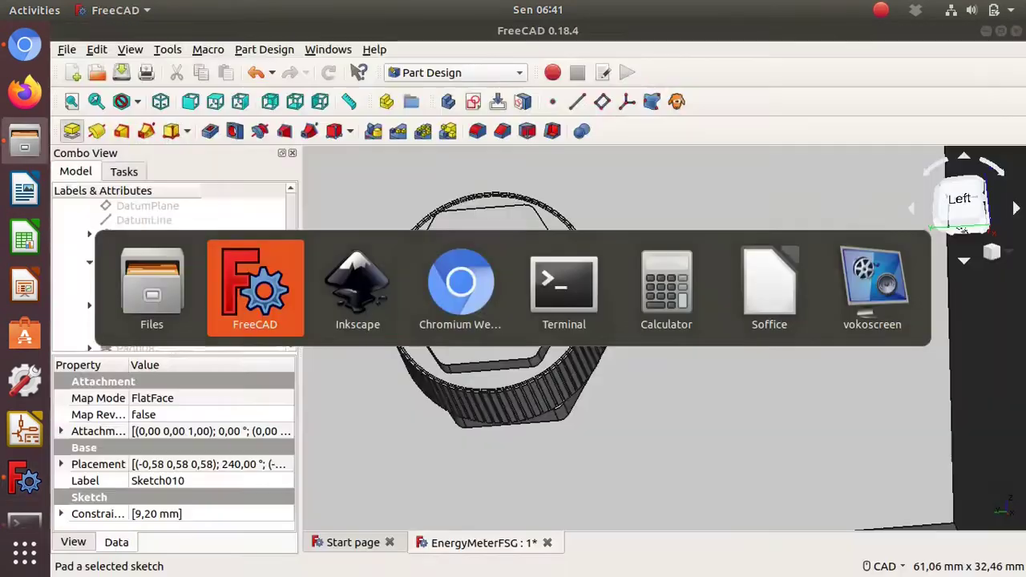
pyautogui.hotkey('alt', 'Tab')
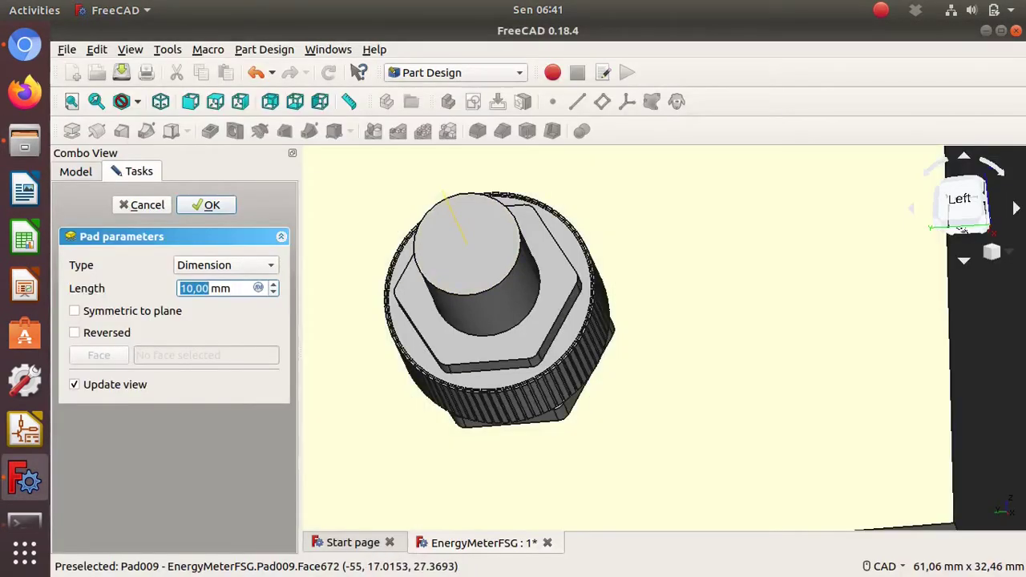
pyautogui.write('79*1,09')
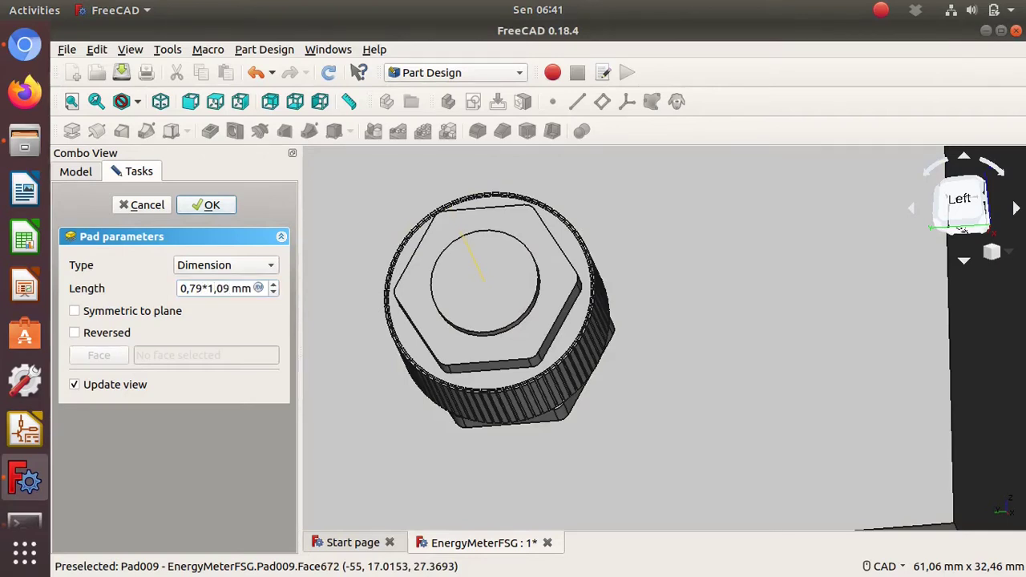
pyautogui.press('Return')
# Start a sketch on the boss's front face and measure the next diameter on the drawing
pyautogui.scroll(-5, 512, 289)
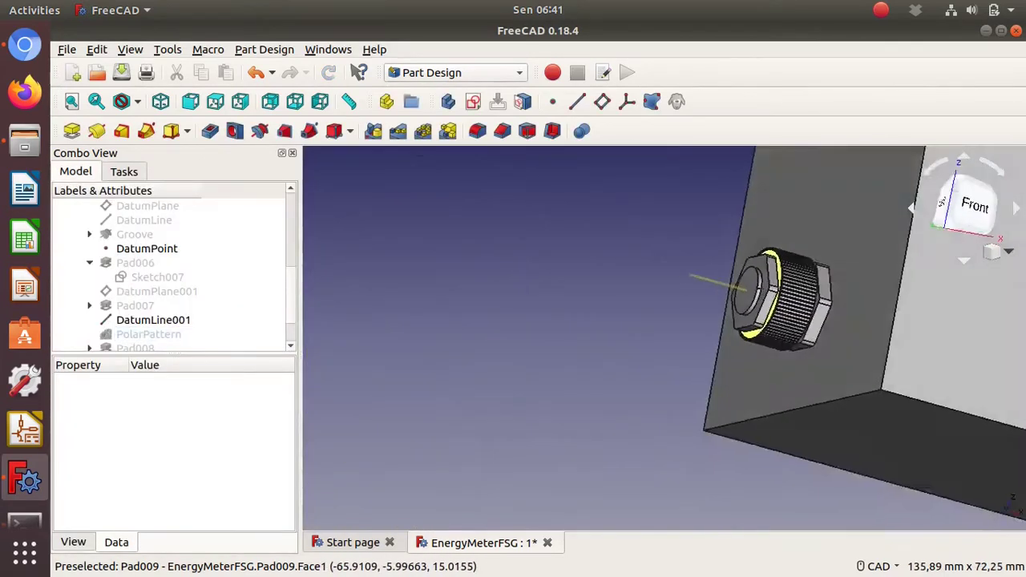
pyautogui.click(561, 193)
pyautogui.click(472, 101)
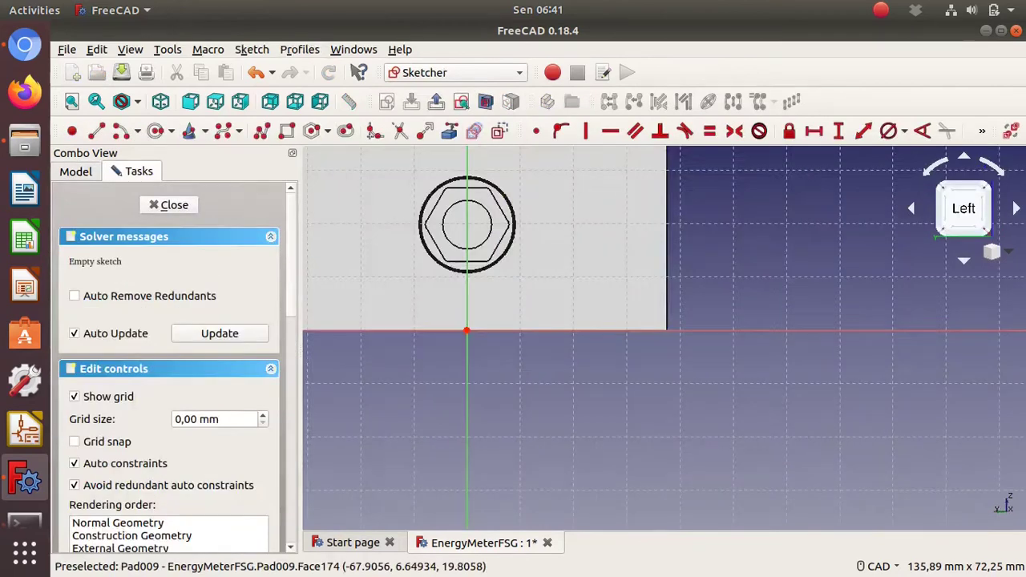
pyautogui.hotkey('alt', 'Tab')
pyautogui.keyDown('ctrl'); pyautogui.scroll(2, 535, 247); pyautogui.keyUp('ctrl')
pyautogui.keyDown('ctrl'); pyautogui.scroll(2, 535, 247); pyautogui.keyUp('ctrl')
pyautogui.moveTo(504, 392); pyautogui.dragTo(502, 405)
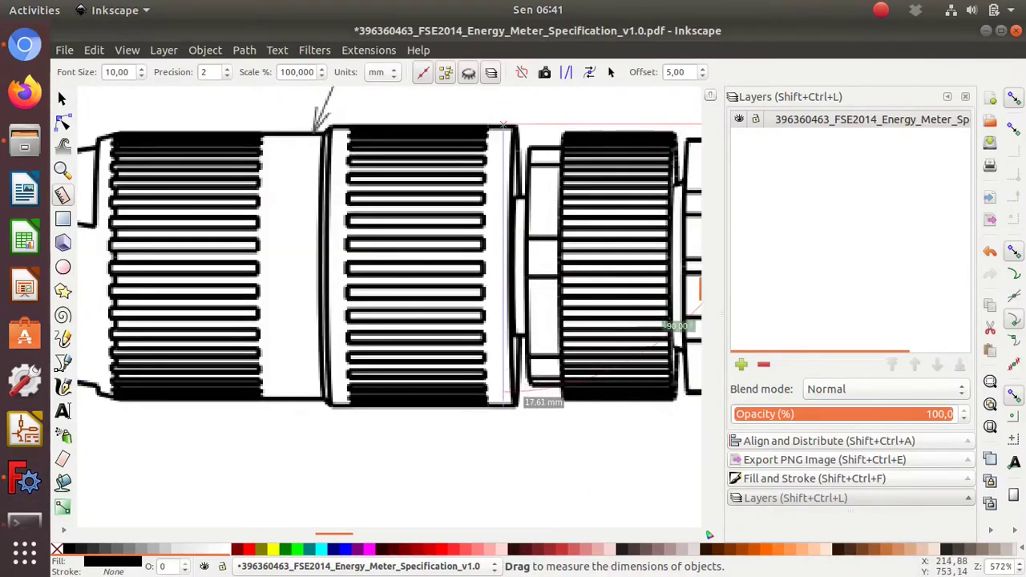
pyautogui.hotkey('alt', 'Tab')
pyautogui.scroll(3, 639, 260)
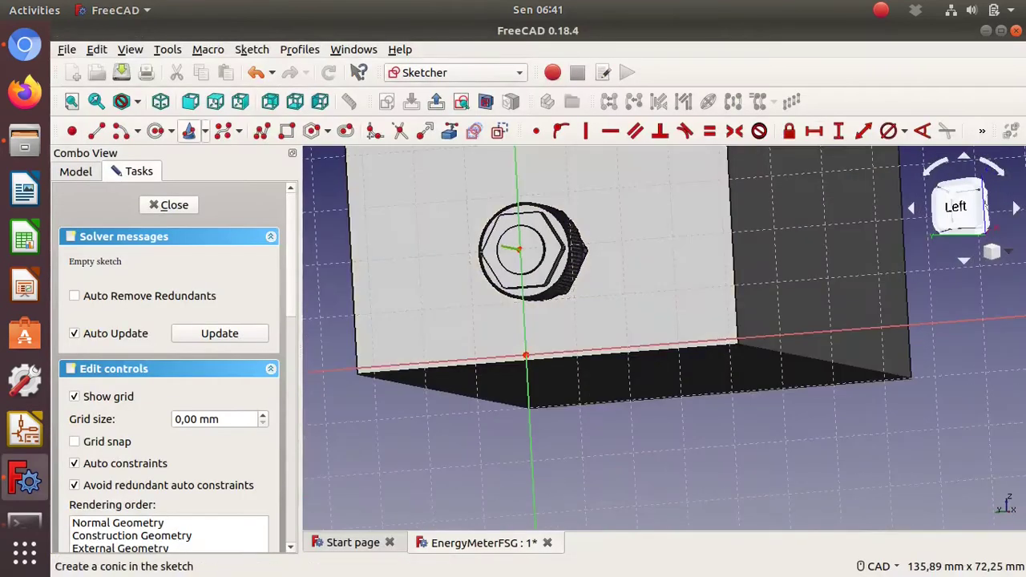
pyautogui.scroll(3, 639, 261)
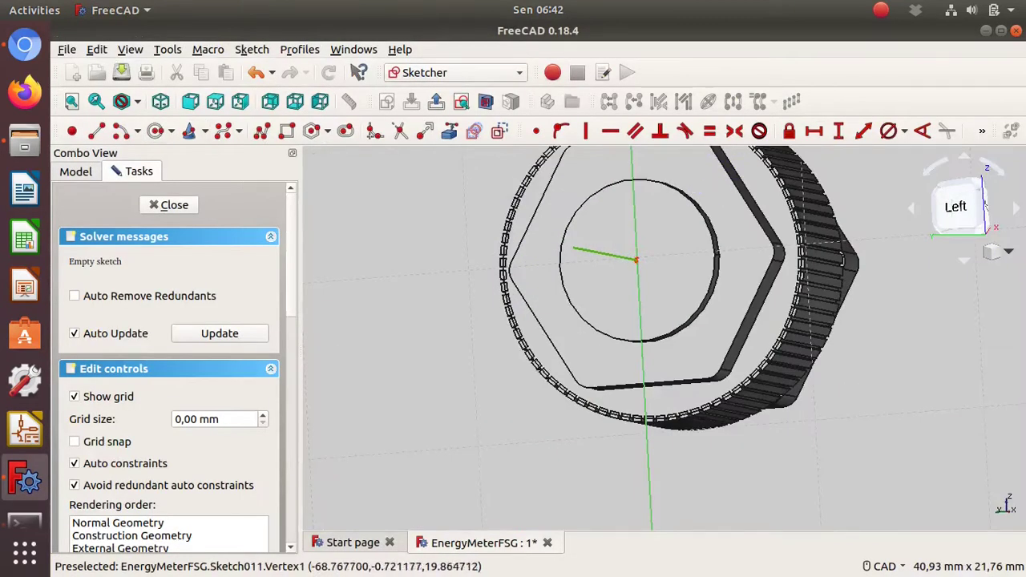
# Draw a circle centred on the origin and constrain its diameter to 18.85 mm
pyautogui.click(635, 260)
pyautogui.click(719, 218)
pyautogui.hotkey('alt', 'Tab')
pyautogui.hotkey('alt', 'Tab')
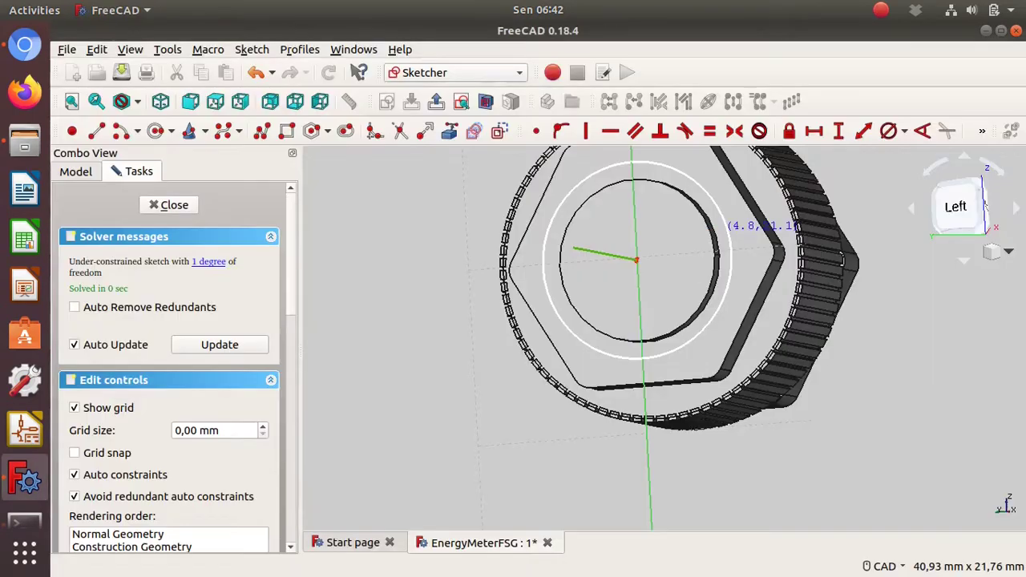
pyautogui.click(888, 131)
pyautogui.click(722, 233)
pyautogui.hotkey('alt', 'Tab')
pyautogui.hotkey('alt', 'Tab')
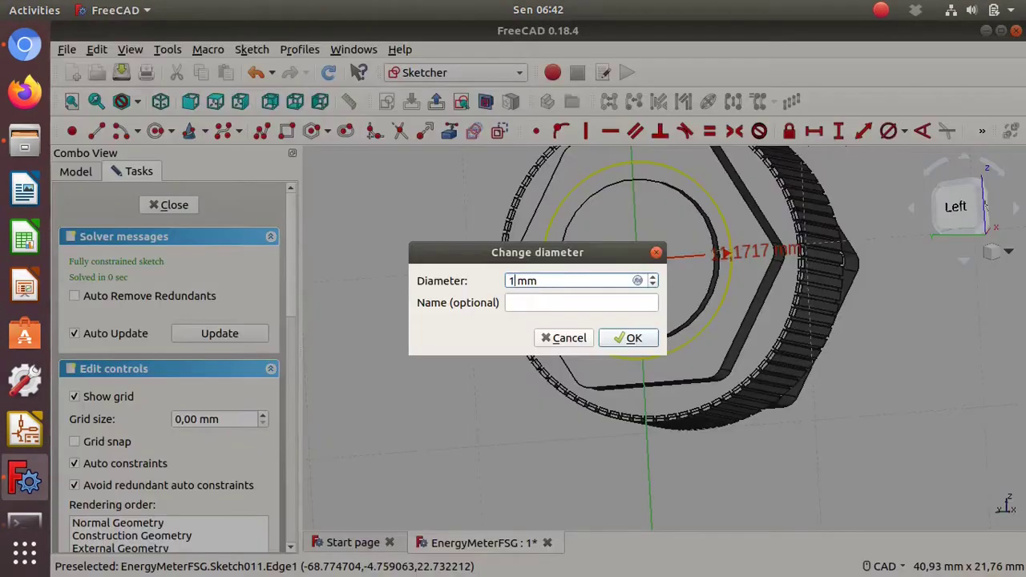
pyautogui.press('Return')
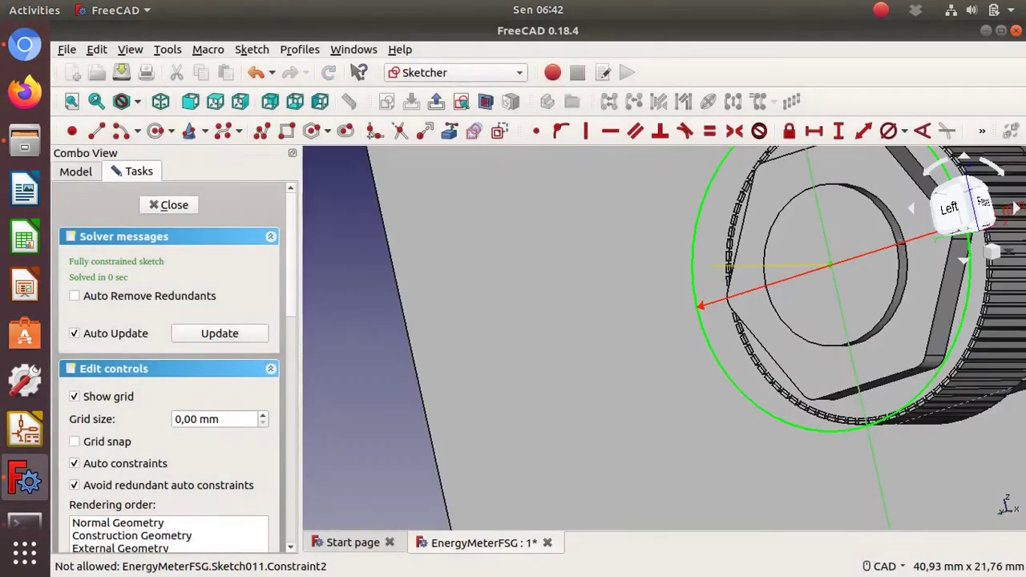
# Measure the section length on the reference drawing, then close the sketch
pyautogui.hotkey('alt', 'Tab')
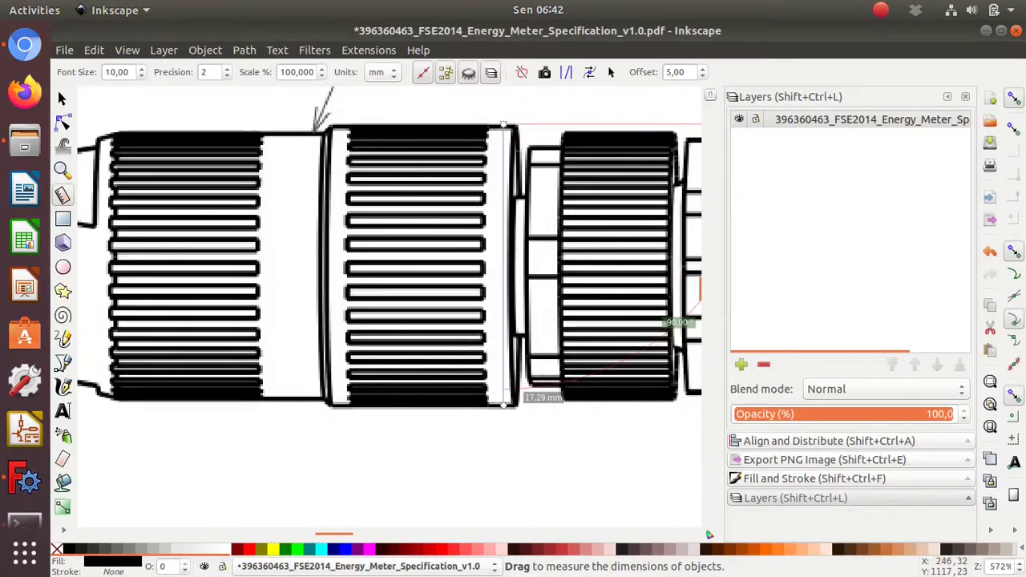
pyautogui.keyDown('ctrl'); pyautogui.scroll(3, 363, 257); pyautogui.keyUp('ctrl')
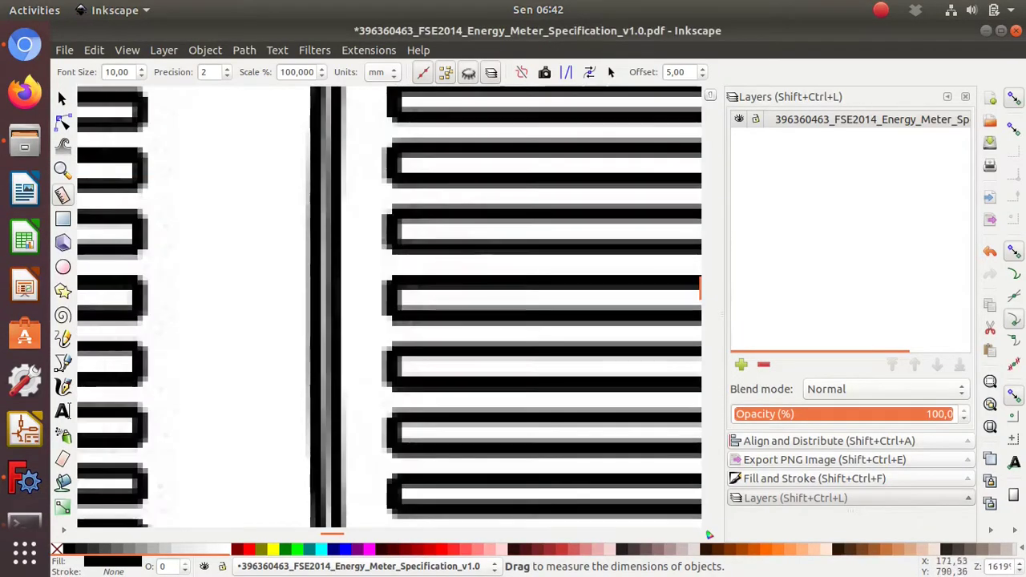
pyautogui.keyDown('ctrl'); pyautogui.scroll(-2, 363, 256); pyautogui.keyUp('ctrl')
pyautogui.keyDown('ctrl'); pyautogui.scroll(-1, 363, 257); pyautogui.keyUp('ctrl')
pyautogui.moveTo(363, 256); pyautogui.dragTo(551, 256)
pyautogui.hotkey('alt', 'Tab')
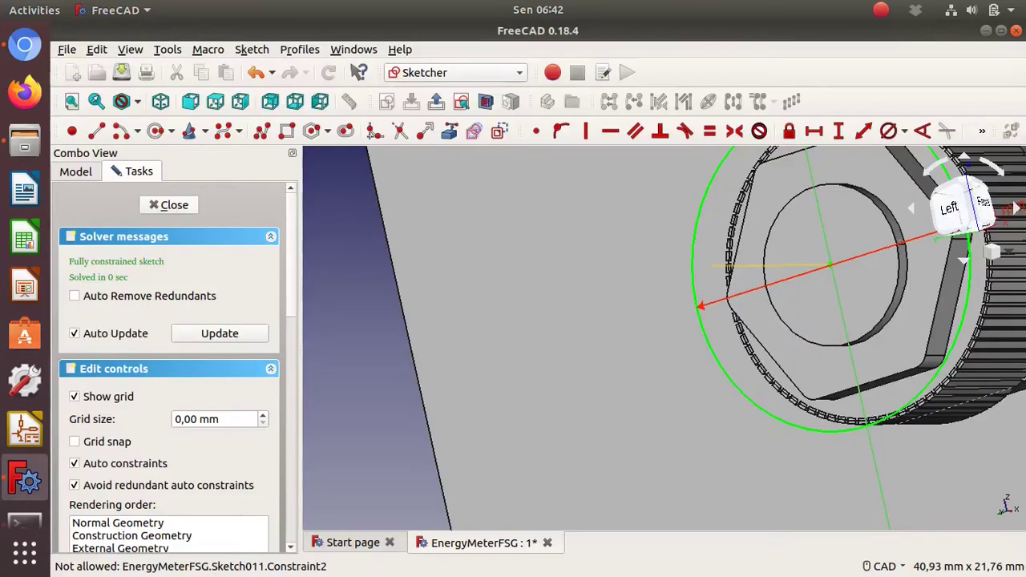
pyautogui.press('Escape')
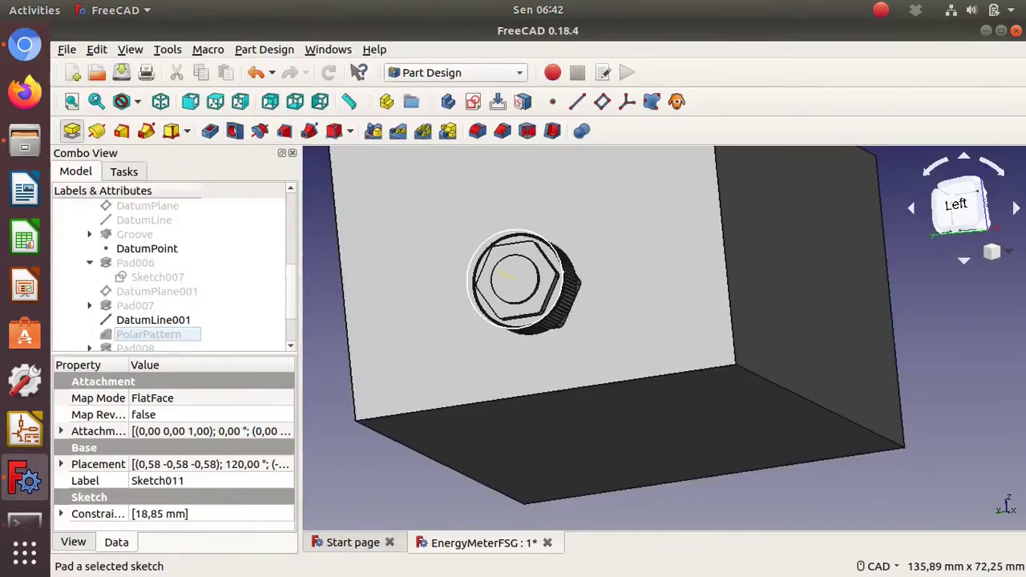
# Pad the 18.85 mm circle 11,57*1,09 = 12,61 mm as Pad010 and chamfer its front rim
pyautogui.click(72, 131)
pyautogui.hotkey('alt', 'Tab')
pyautogui.hotkey('alt', 'Tab')
pyautogui.write('1')
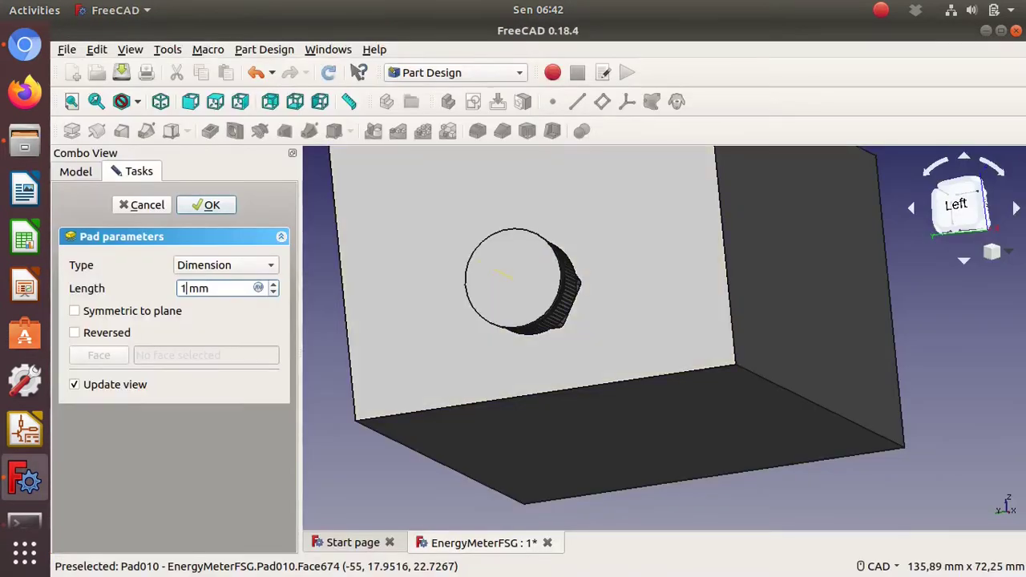
pyautogui.write('1,57*1,09')
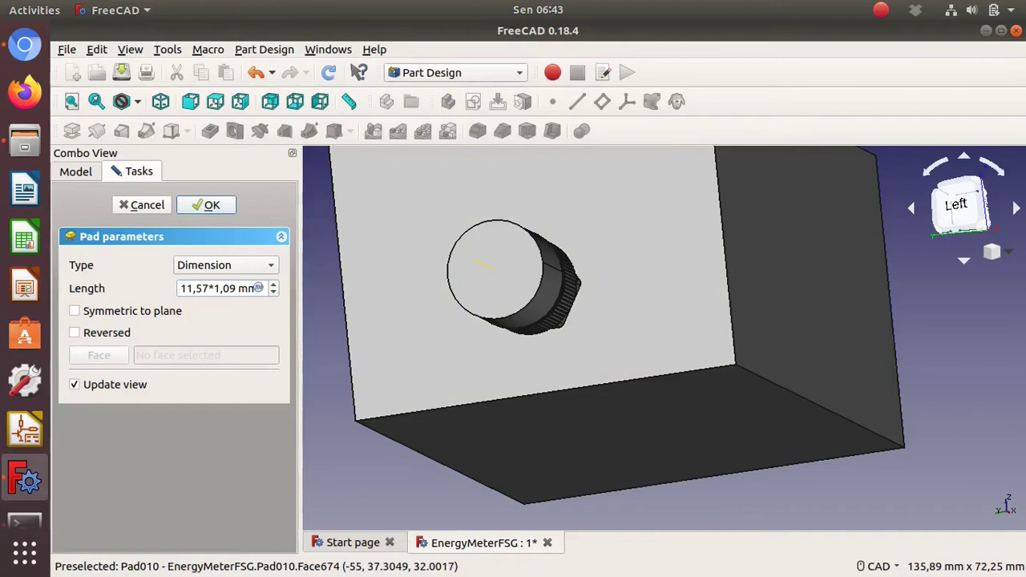
pyautogui.press('Return')
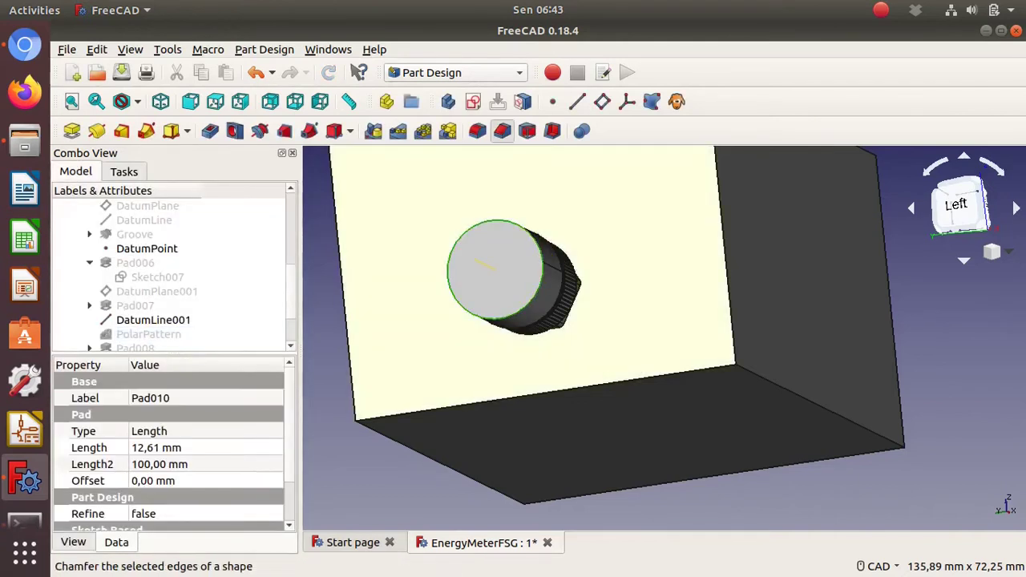
pyautogui.click(502, 130)
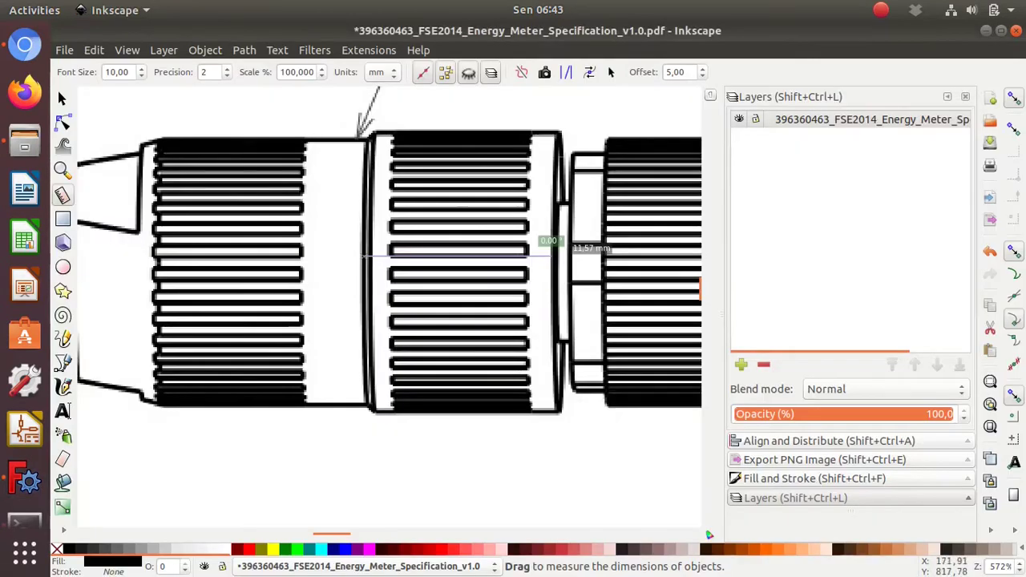
pyautogui.moveTo(371, 137); pyautogui.dragTo(370, 405)
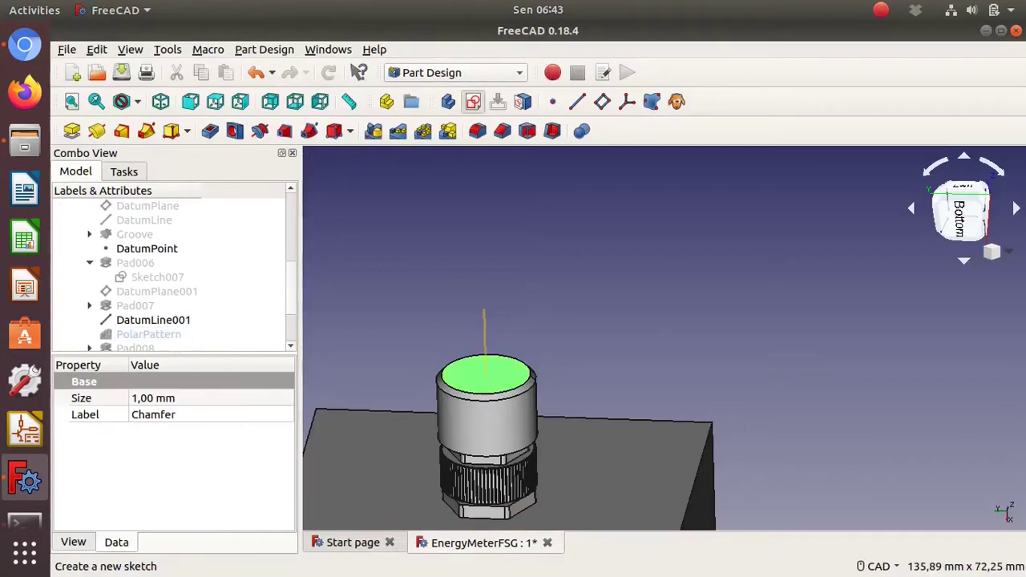
# Sketch on the front face, linking and constraining the chamfer's circular edge
pyautogui.click(386, 101)
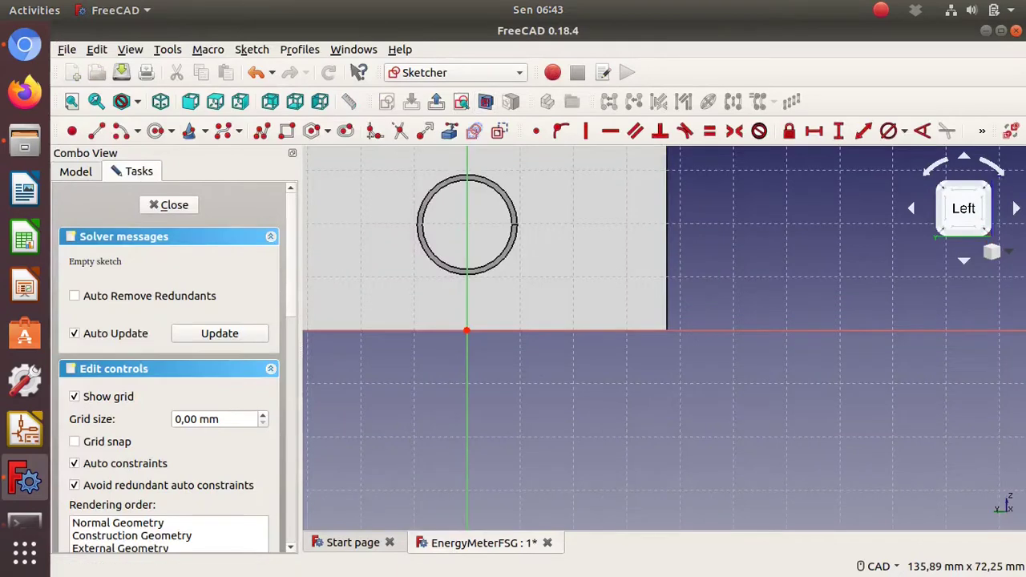
pyautogui.click(449, 131)
pyautogui.click(551, 251)
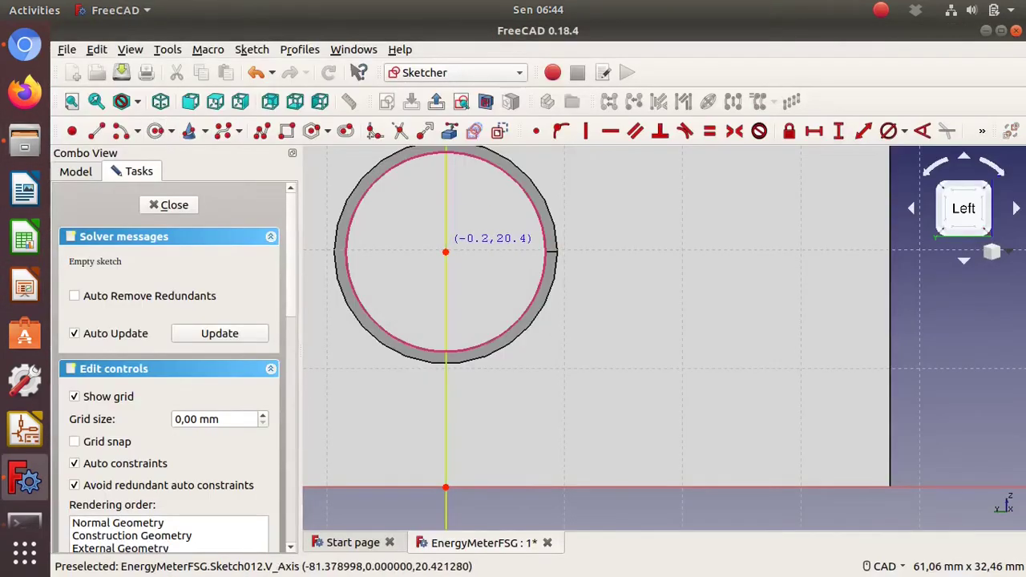
pyautogui.click(550, 251)
pyautogui.click(888, 131)
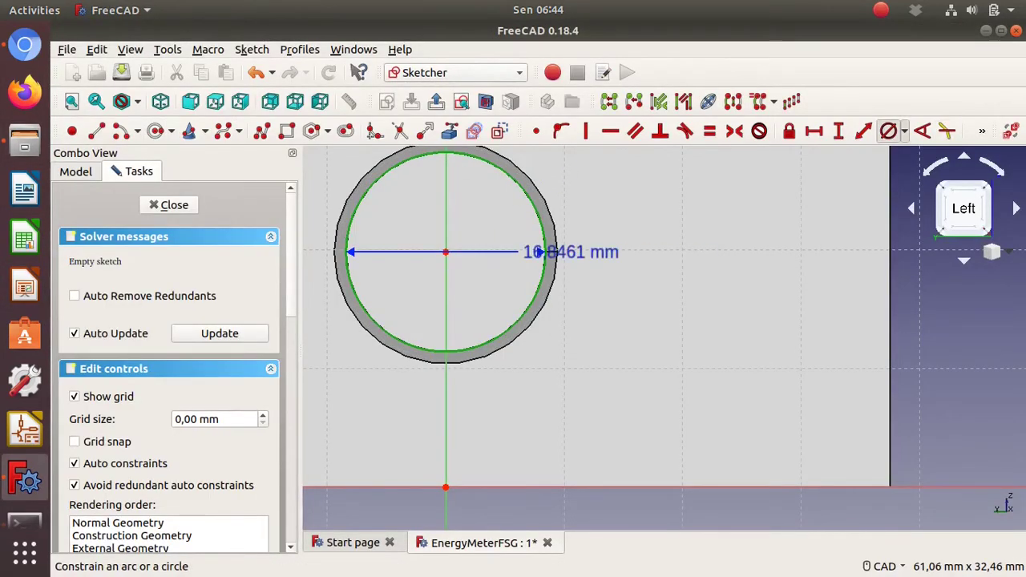
pyautogui.click(169, 205)
# Add a circle inside the connector sketch's outer ring, then sketch on the cylinder's top face
pyautogui.doubleClick(160, 334)
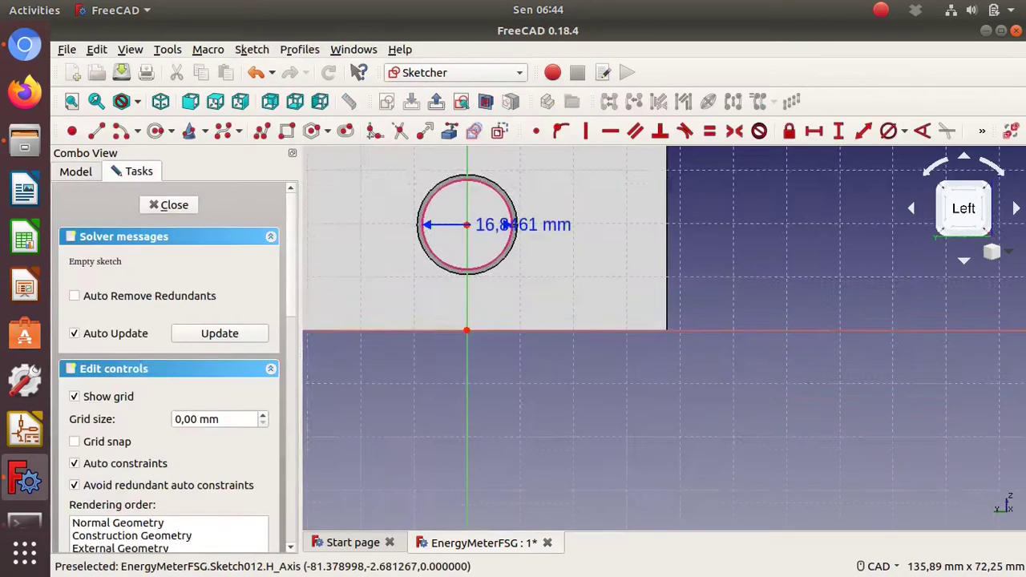
pyautogui.scroll(3, 472, 309)
pyautogui.scroll(3, 471, 310)
pyautogui.click(472, 309)
pyautogui.click(601, 244)
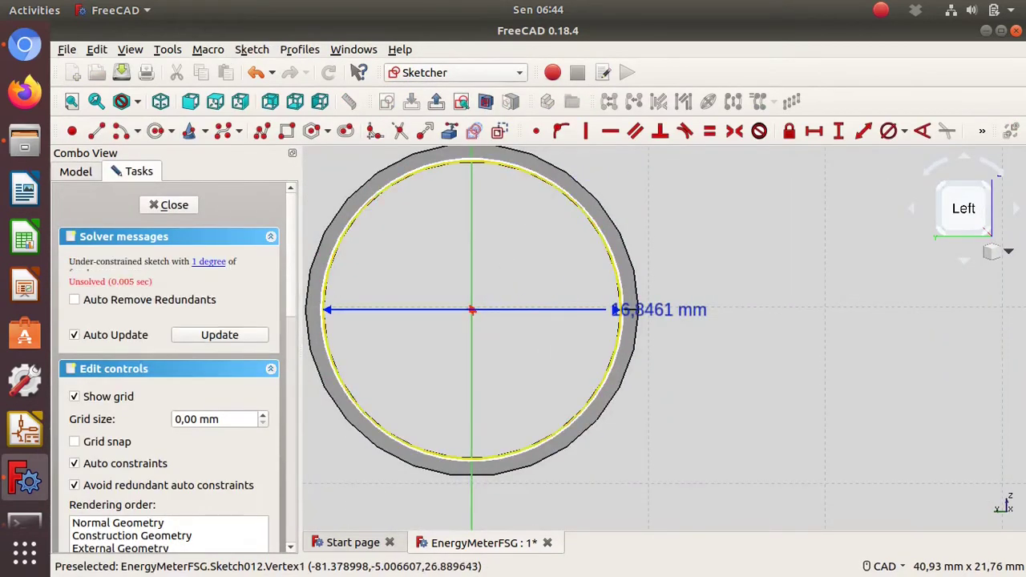
pyautogui.click(169, 205)
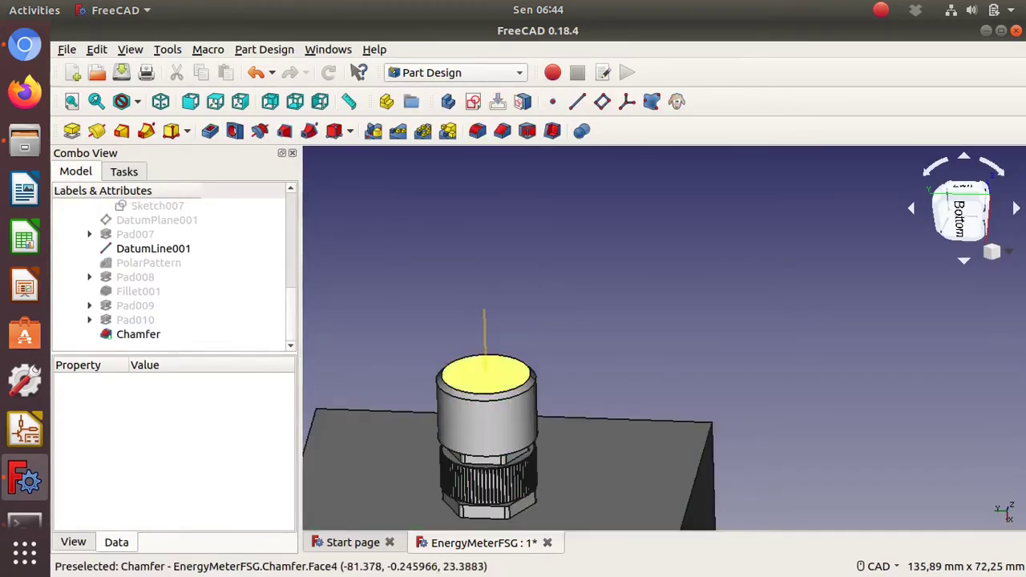
pyautogui.click(485, 375)
pyautogui.click(473, 101)
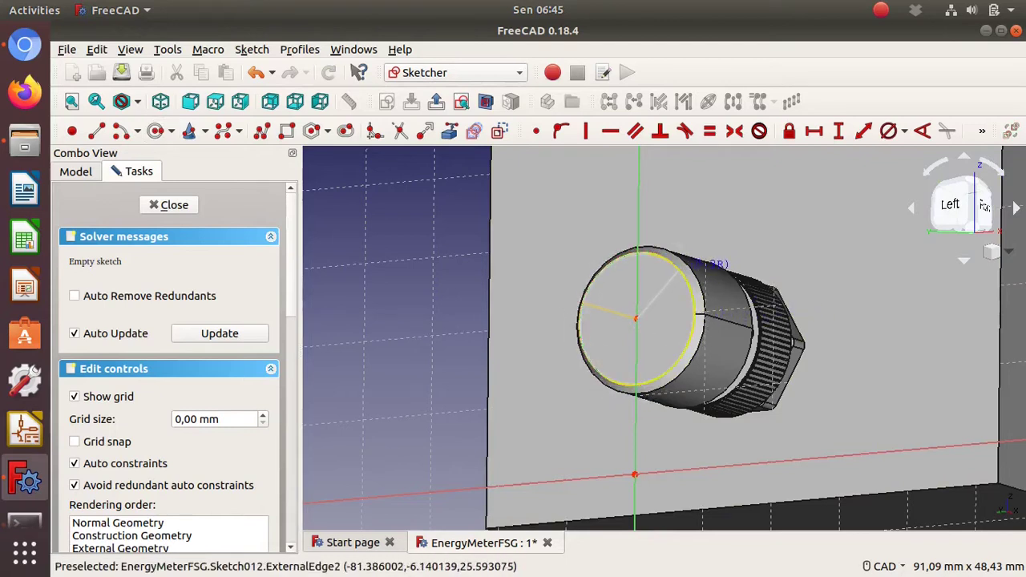
# Constrain a centred circle to about 16,85 mm diameter, close the sketch and check Inkscape
pyautogui.click(694, 305)
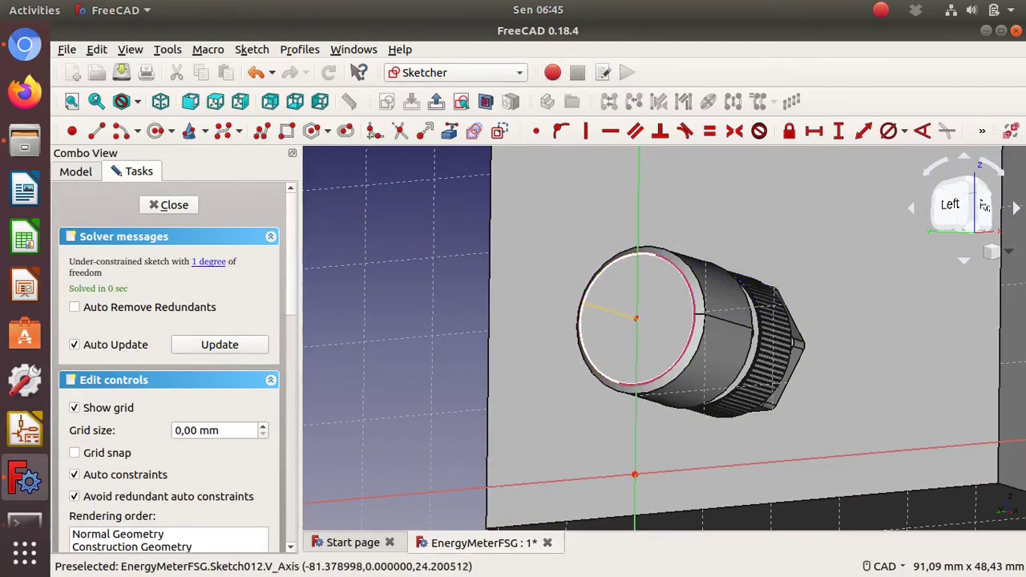
pyautogui.hotkey('ctrl', 'z')
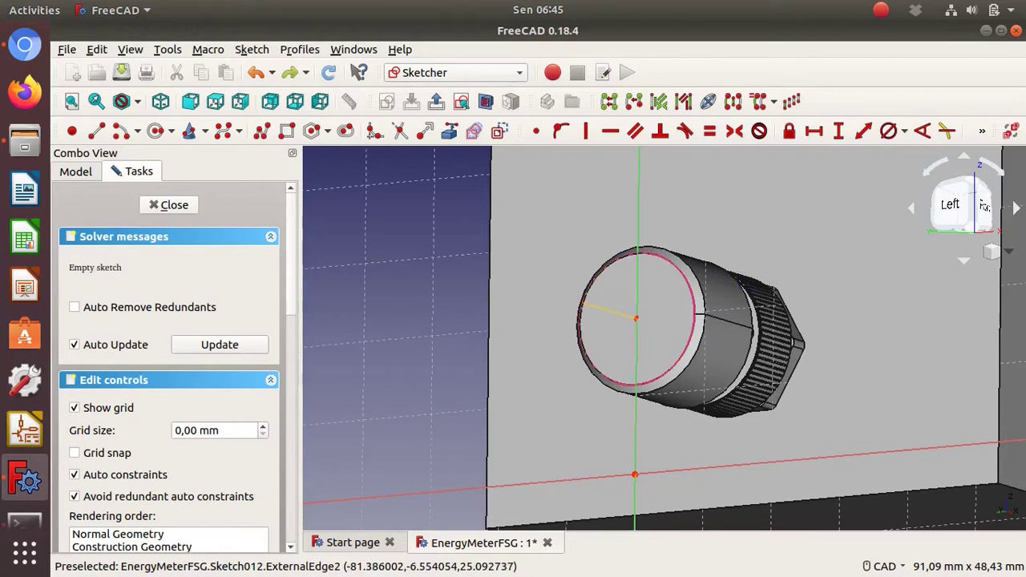
pyautogui.hotkey('ctrl', 'y')
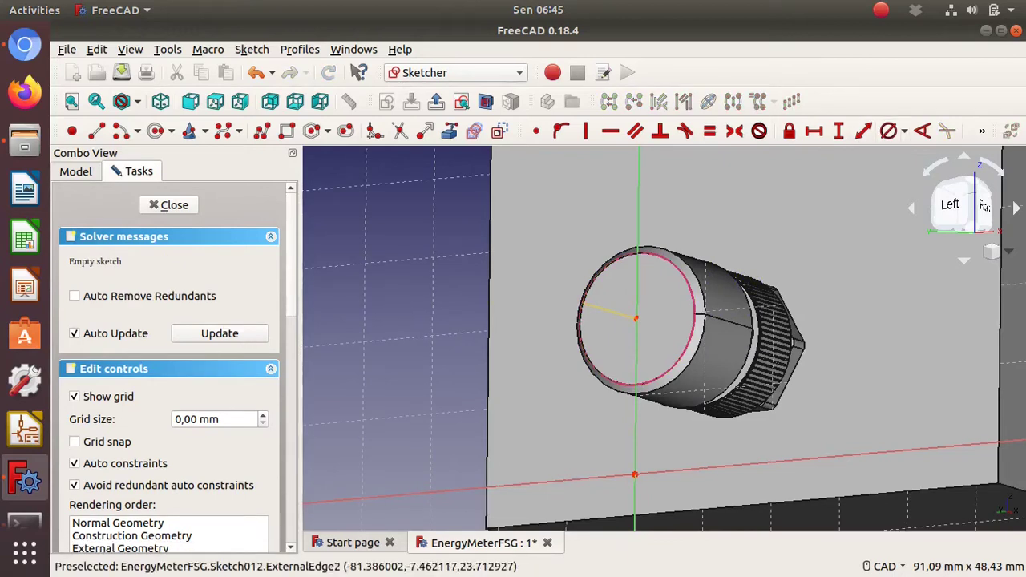
pyautogui.scroll(5, 631, 329)
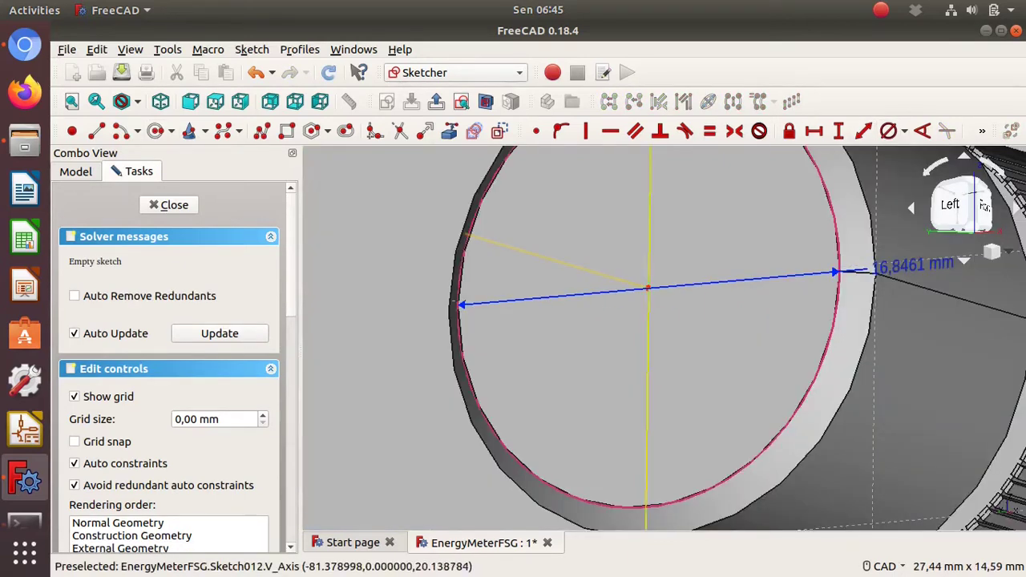
pyautogui.hotkey('ctrl', 'y')
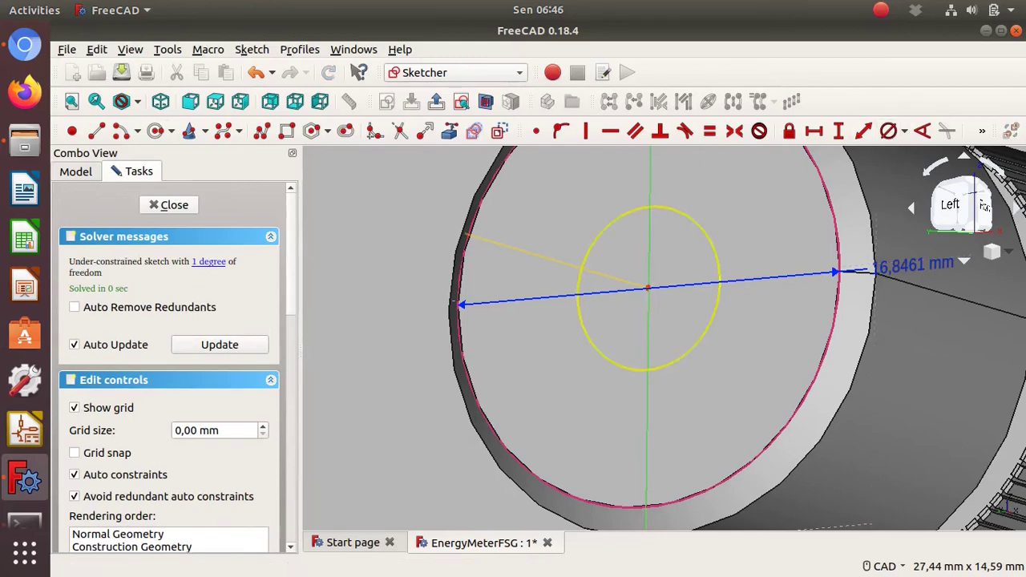
pyautogui.click(719, 288)
pyautogui.write('1')
pyautogui.press('Return')
pyautogui.press('Escape')
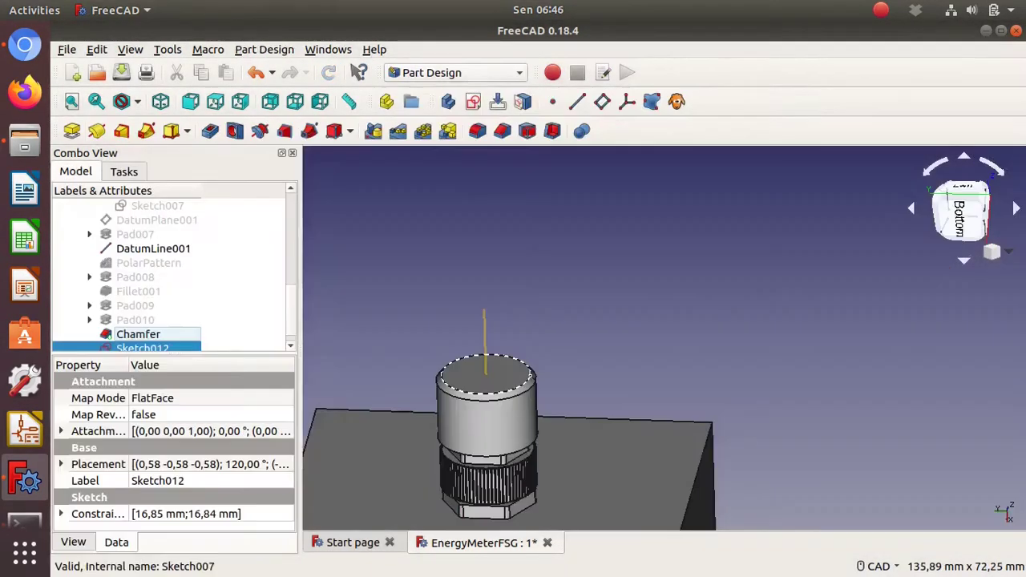
pyautogui.hotkey('alt', 'Tab')
pyautogui.hotkey('alt', 'Tab')
pyautogui.hotkey('alt', 'Tab')
pyautogui.hotkey('alt', 'Tab')
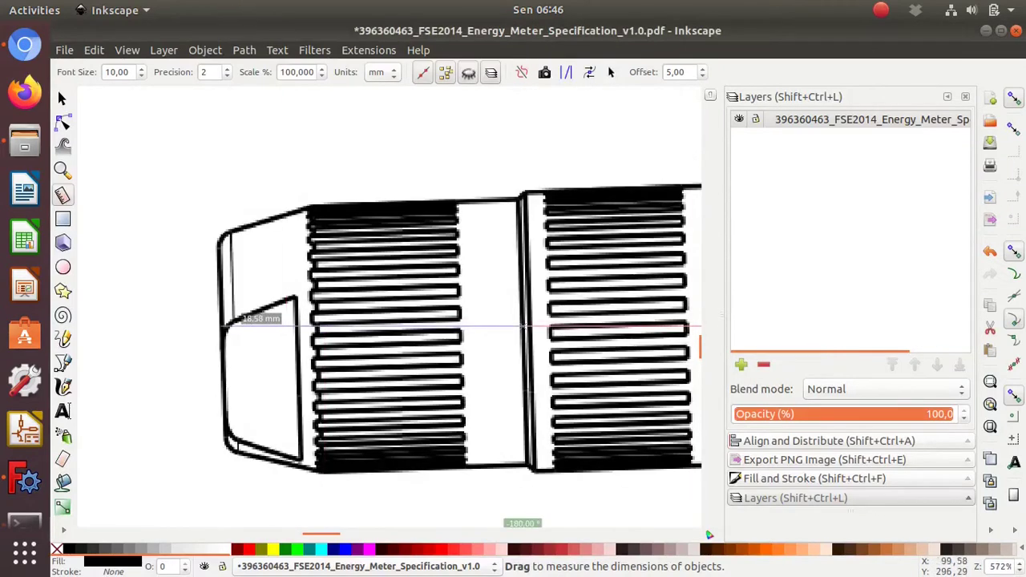
pyautogui.hotkey('alt', 'Tab')
pyautogui.hotkey('alt', 'Tab')
pyautogui.hotkey('alt', 'Tab')
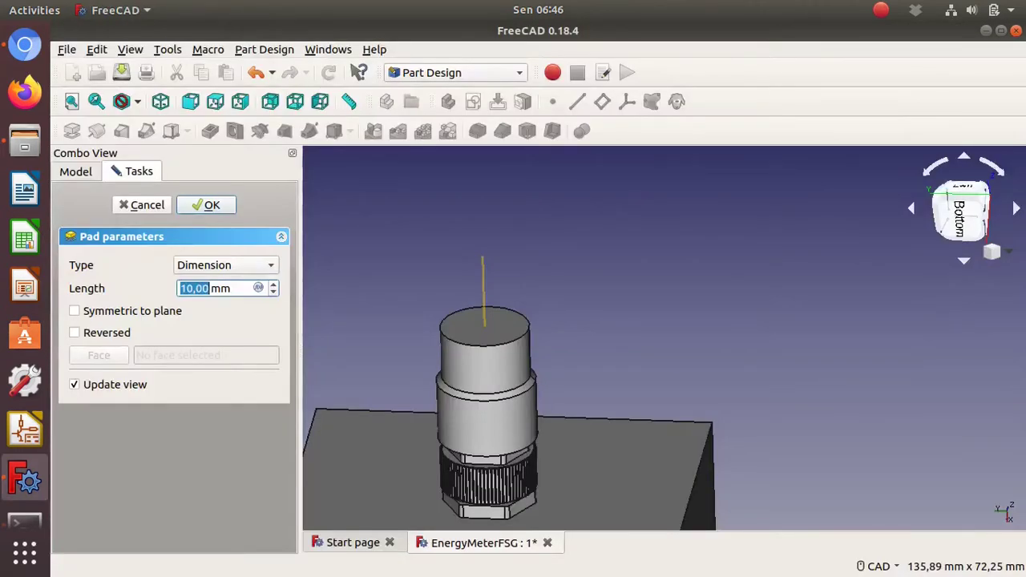
pyautogui.hotkey('alt', 'Tab')
pyautogui.hotkey('alt', 'Tab')
pyautogui.hotkey('alt', 'Tab')
pyautogui.hotkey('alt', 'Tab')
# Pad the circle 18,67*1,09 = 20,35 mm
pyautogui.write('18,67*1')
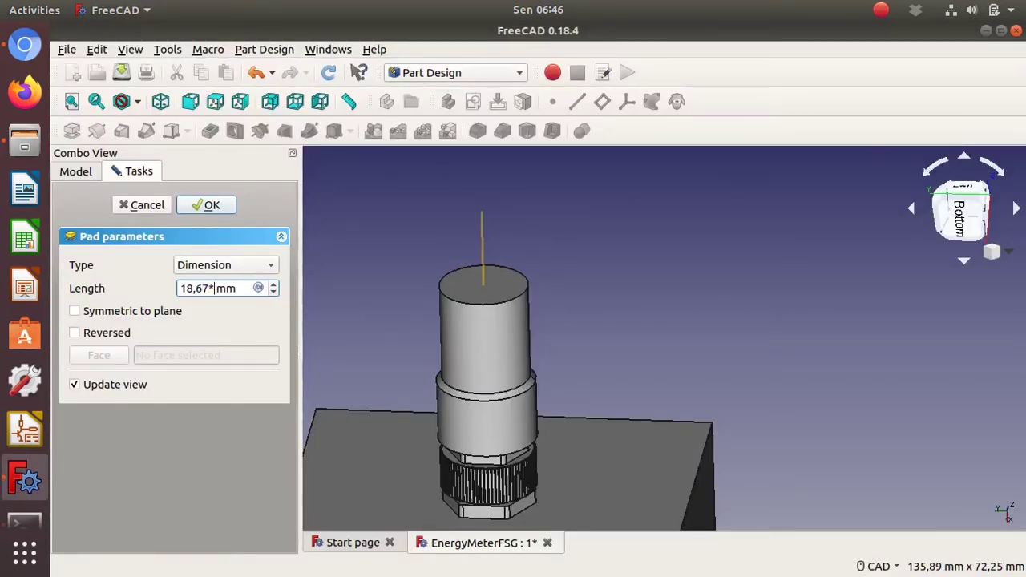
pyautogui.write('0')
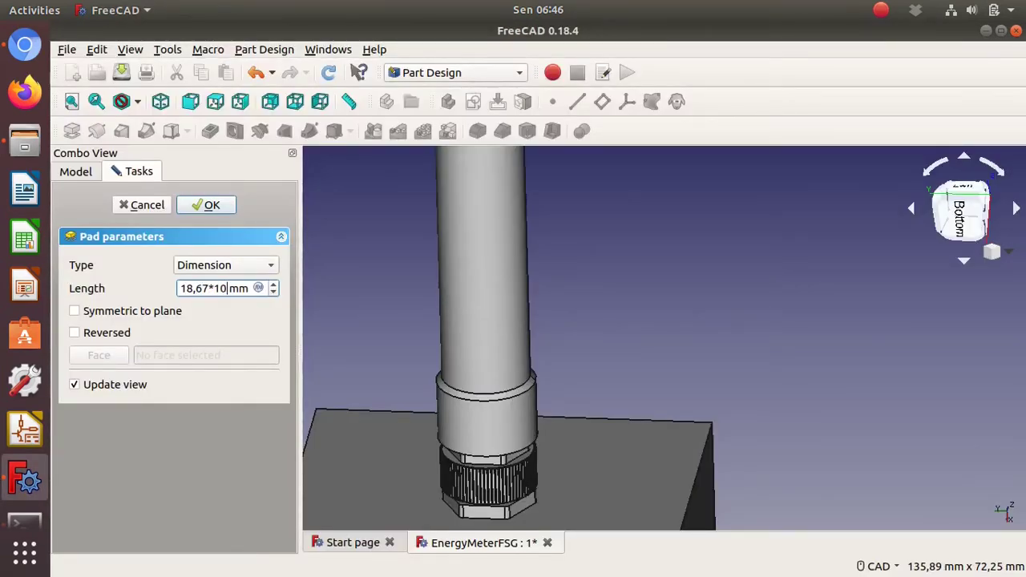
pyautogui.press('BackSpace')
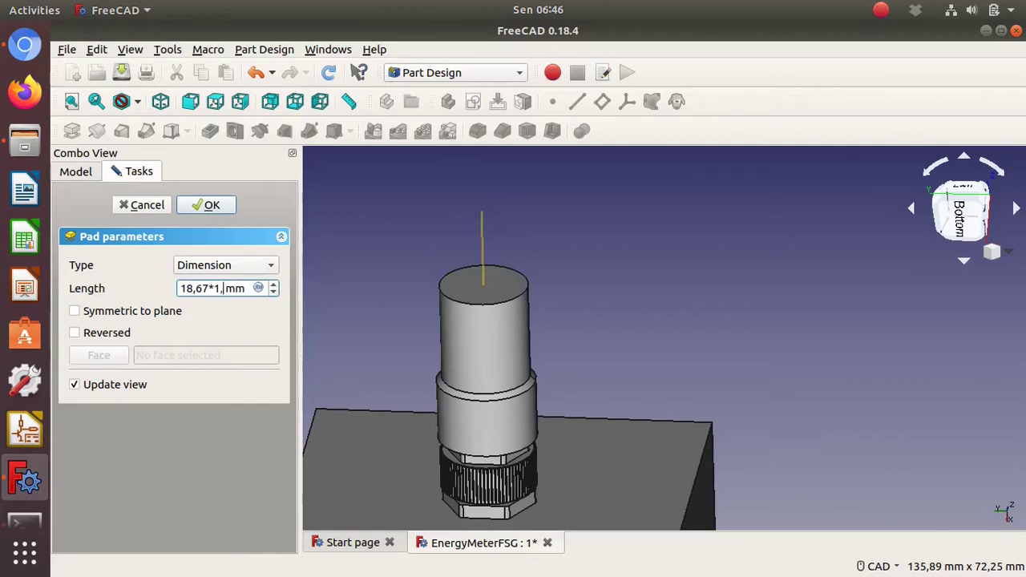
pyautogui.write('09')
pyautogui.press('Return')
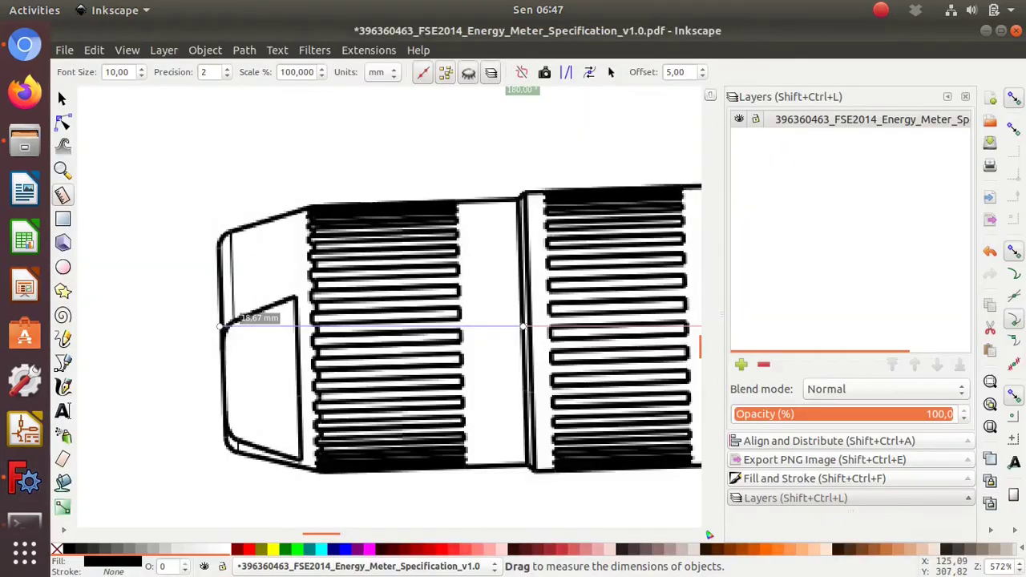
# Chamfer the pad's top circular edge by 3 mm
pyautogui.click(483, 295)
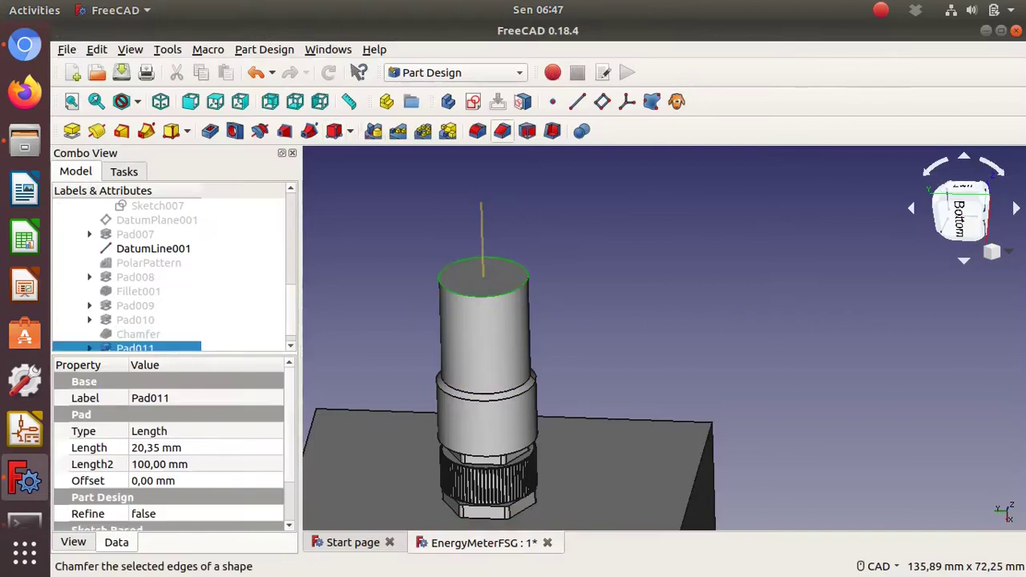
pyautogui.click(502, 131)
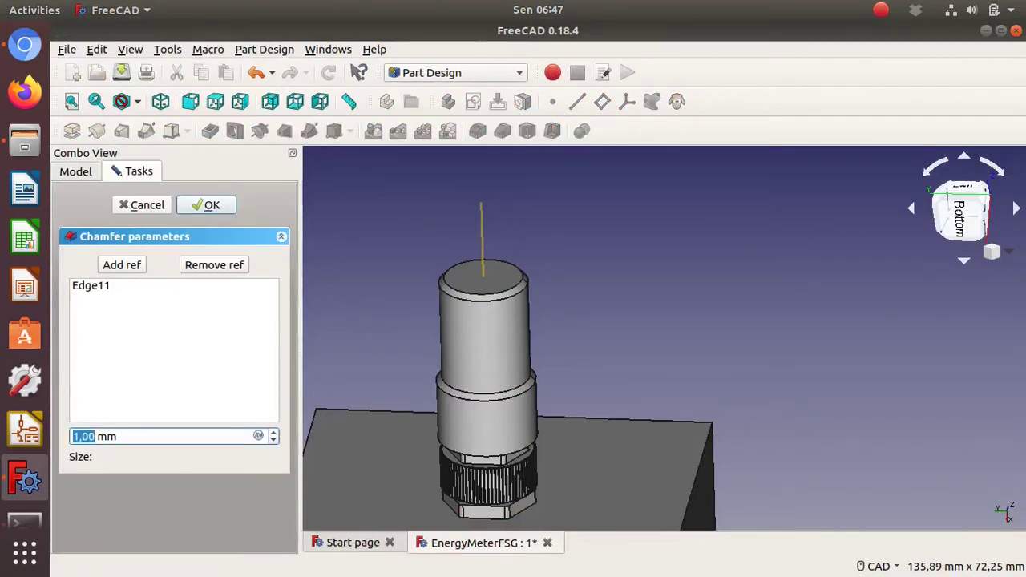
pyautogui.write('3,')
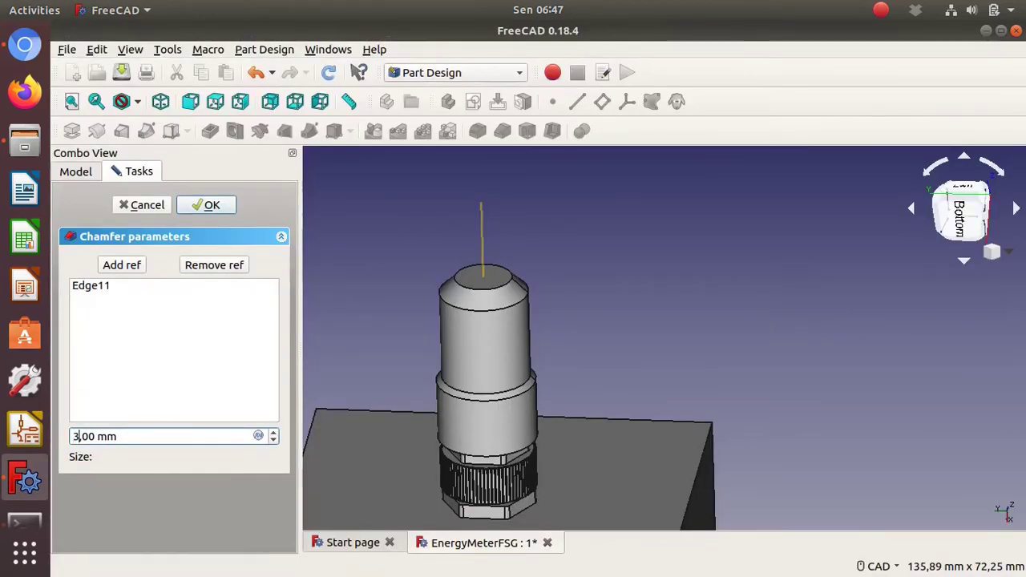
pyautogui.moveTo(481, 320); pyautogui.dragTo(513, 337, button='middle')
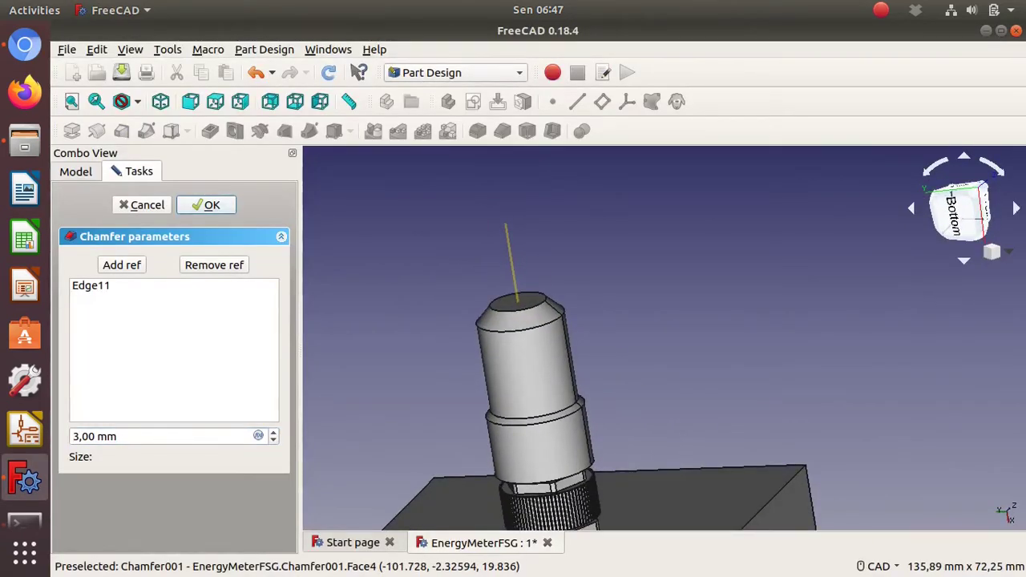
pyautogui.press('Return')
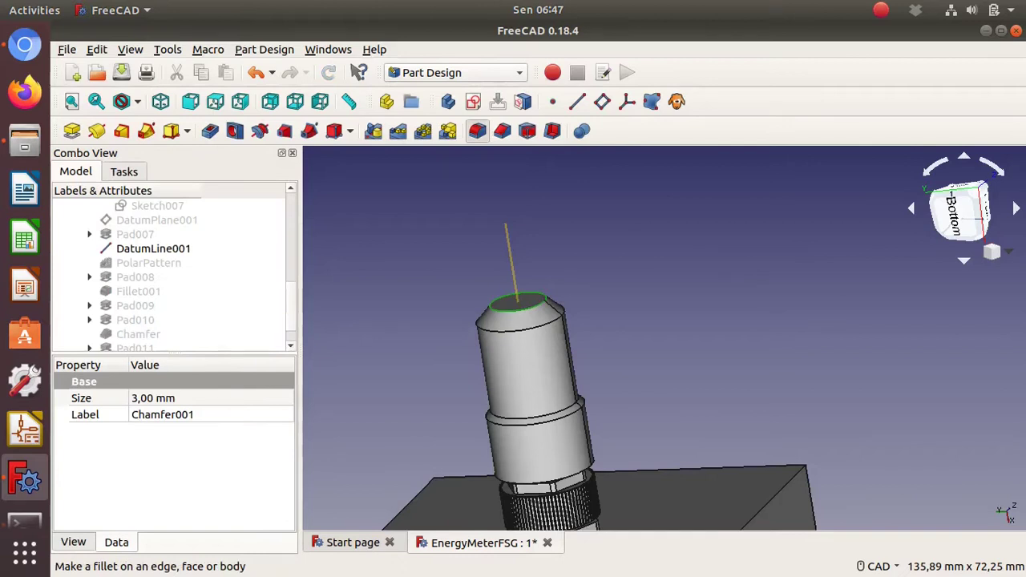
# Add two 1 mm fillets, Fillet002 and Fillet003, to the section's edges
pyautogui.click(477, 130)
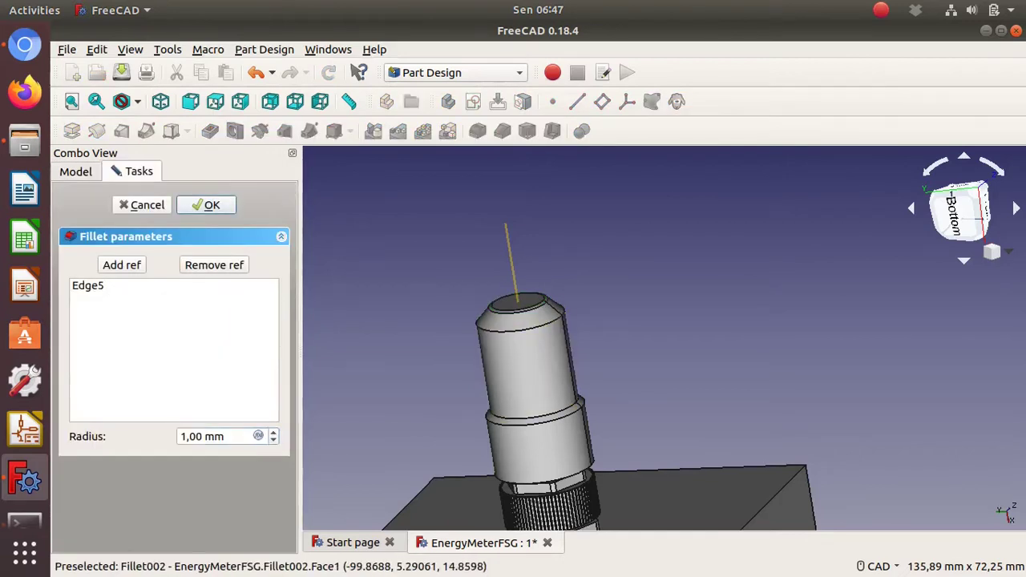
pyautogui.press('Return')
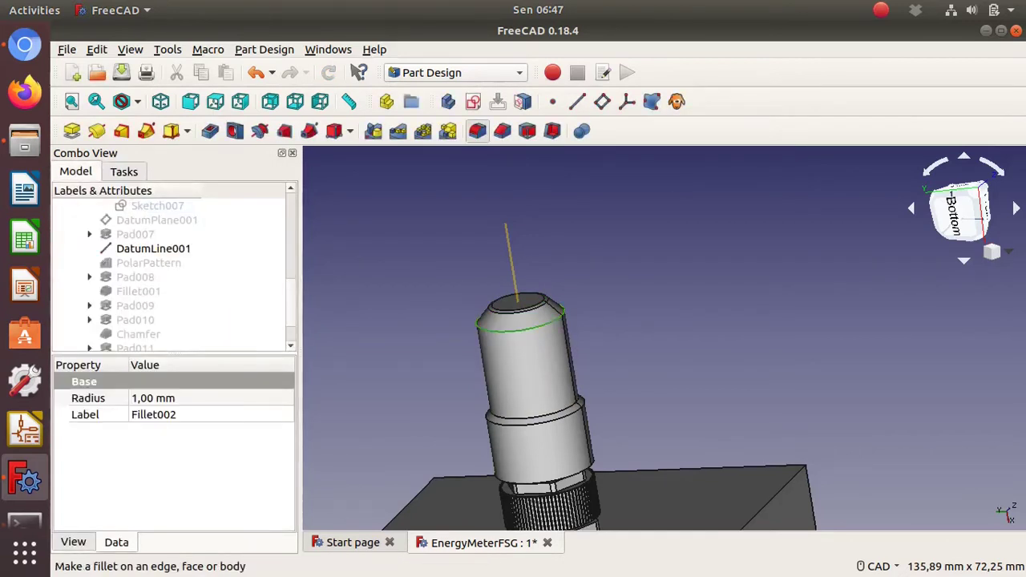
pyautogui.click(477, 130)
pyautogui.press('Return')
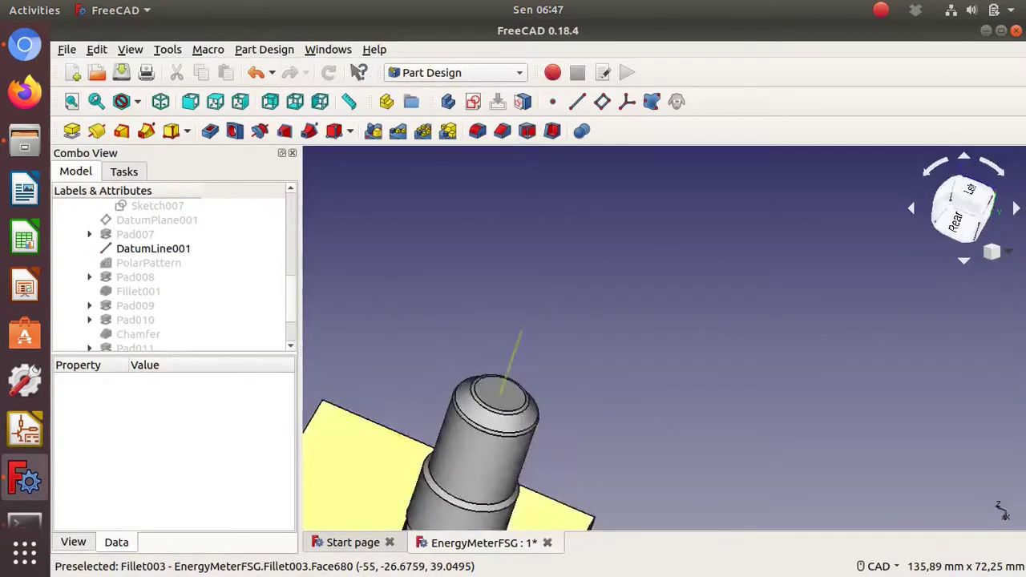
# Start a new sketch on the inner circular end face
pyautogui.moveTo(437, 344); pyautogui.dragTo(561, 332, button='middle')
pyautogui.click(561, 333)
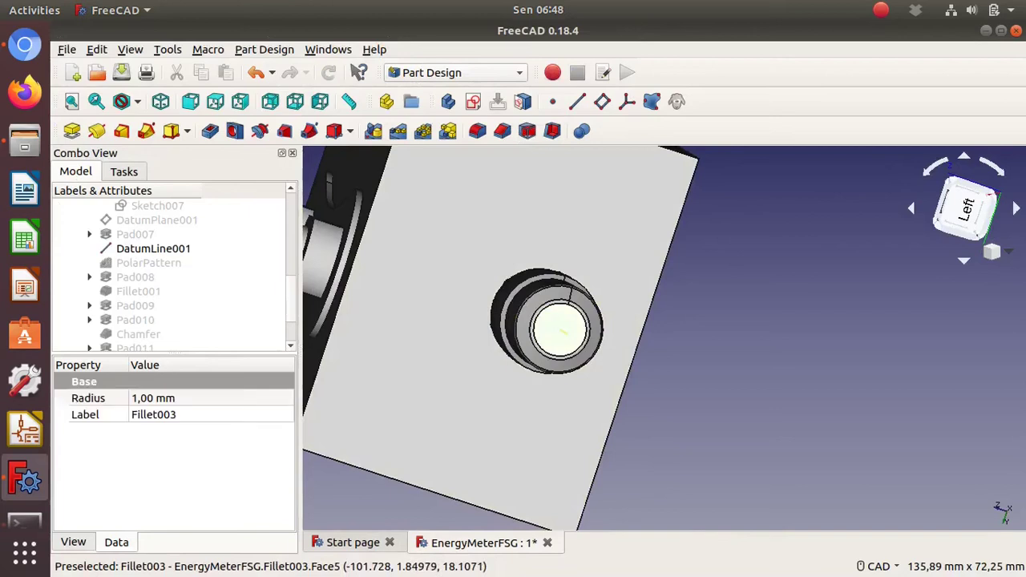
pyautogui.click(473, 101)
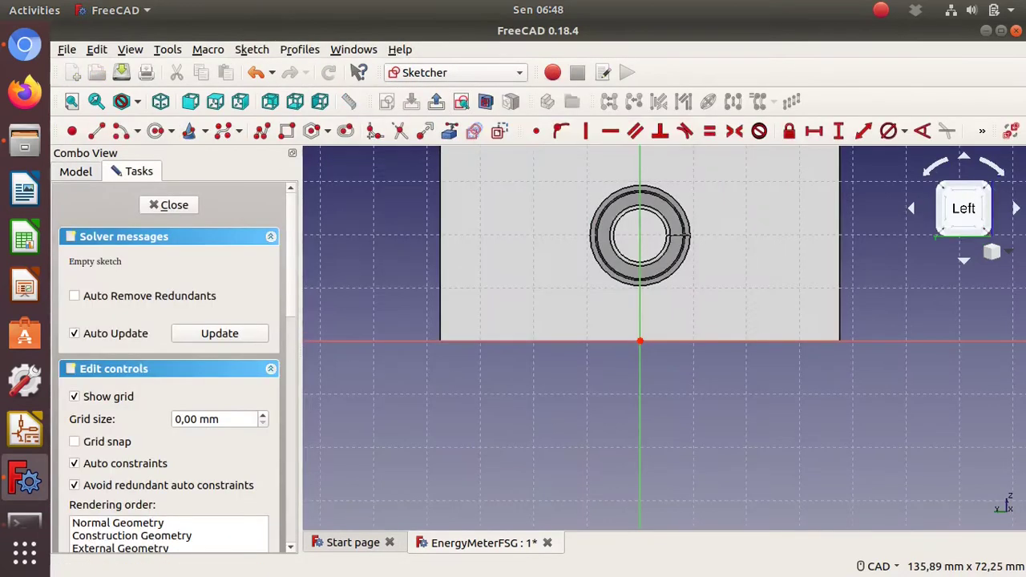
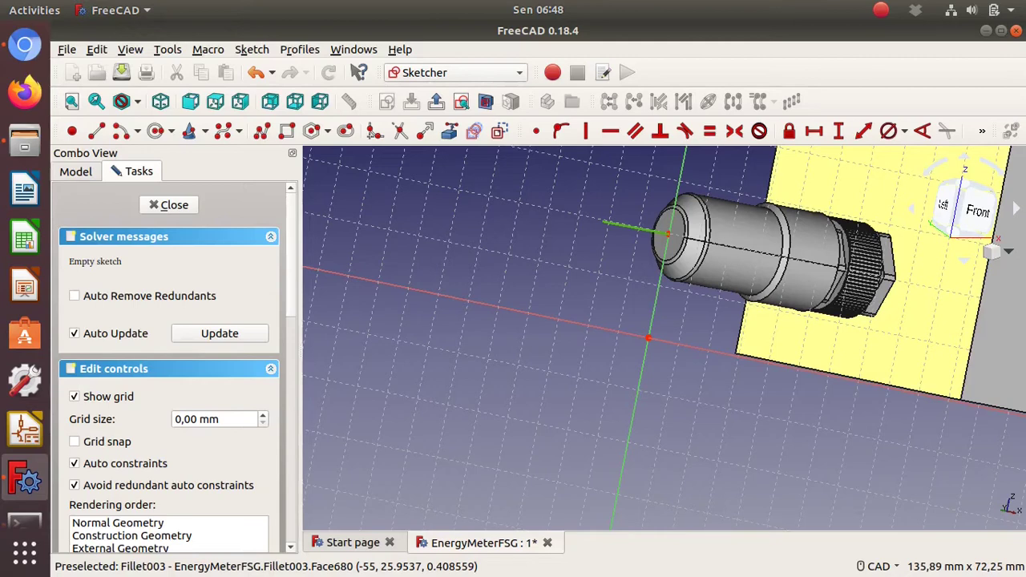
# Draw a circle centred at the sketch origin on the terminal's end face
pyautogui.press('6')
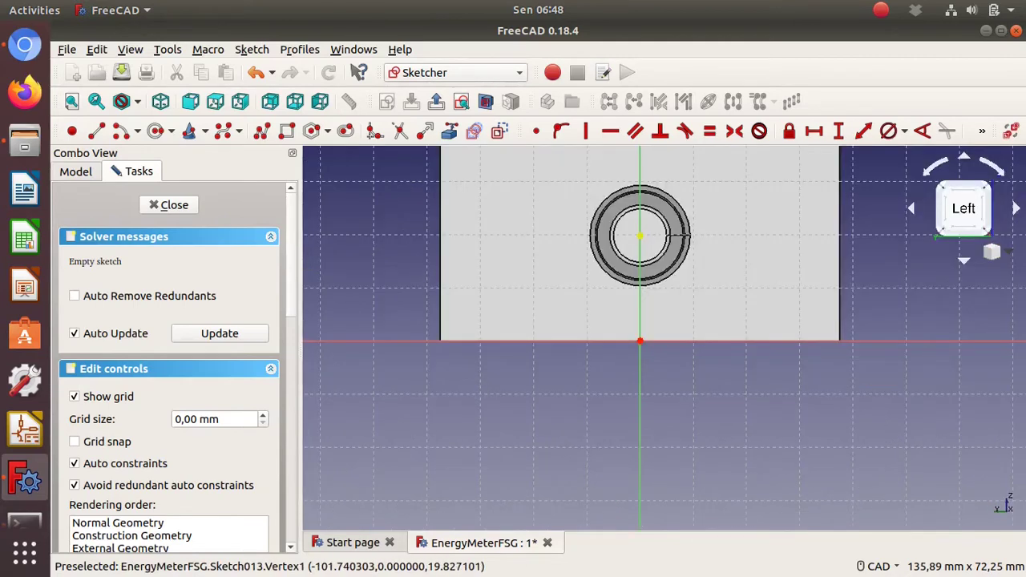
pyautogui.hotkey('alt', 'Tab')
pyautogui.keyDown('ctrl'); pyautogui.scroll(-5, 376, 305); pyautogui.keyUp('ctrl')
pyautogui.keyDown('ctrl'); pyautogui.scroll(-3, 377, 305); pyautogui.keyUp('ctrl')
pyautogui.keyDown('ctrl'); pyautogui.scroll(5, 377, 304); pyautogui.keyUp('ctrl')
pyautogui.hotkey('alt', 'Tab')
pyautogui.scroll(3, 639, 341)
pyautogui.click(155, 131)
pyautogui.click(535, 322)
pyautogui.click(569, 287)
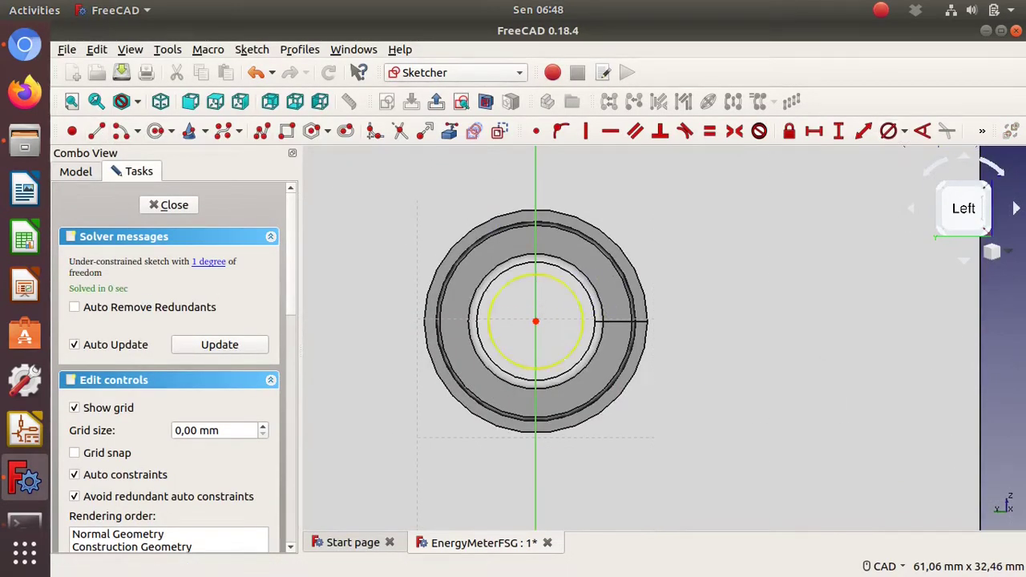
# Constrain the circle's diameter, trying 5 and 7 mm before settling on 6 mm, and close the sketch
pyautogui.click(888, 130)
pyautogui.press('Return')
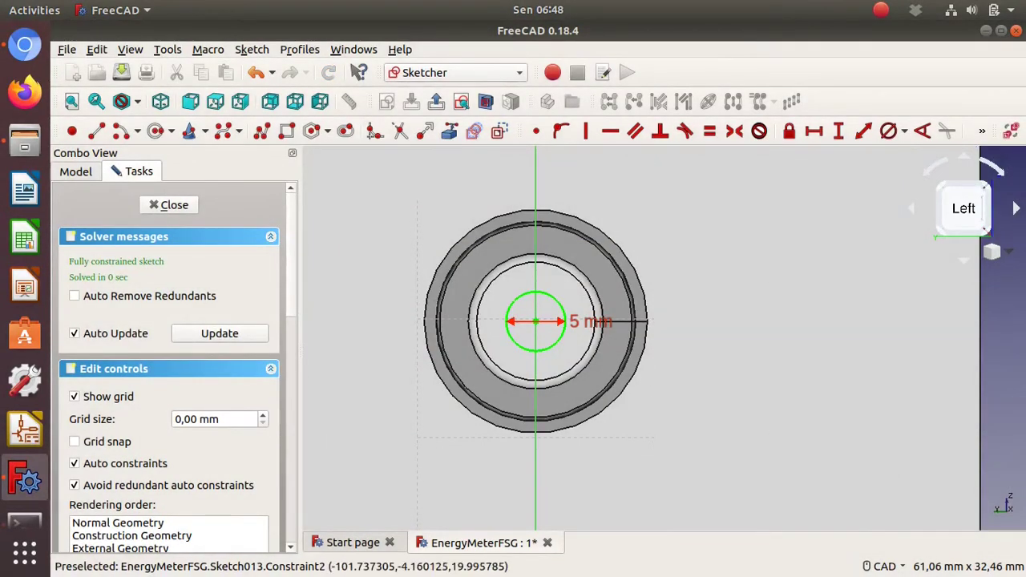
pyautogui.doubleClick(590, 321)
pyautogui.write('7')
pyautogui.press('Return')
pyautogui.hotkey('alt', 'Tab')
pyautogui.hotkey('alt', 'Tab')
pyautogui.hotkey('alt', 'Tab')
pyautogui.hotkey('alt', 'Tab')
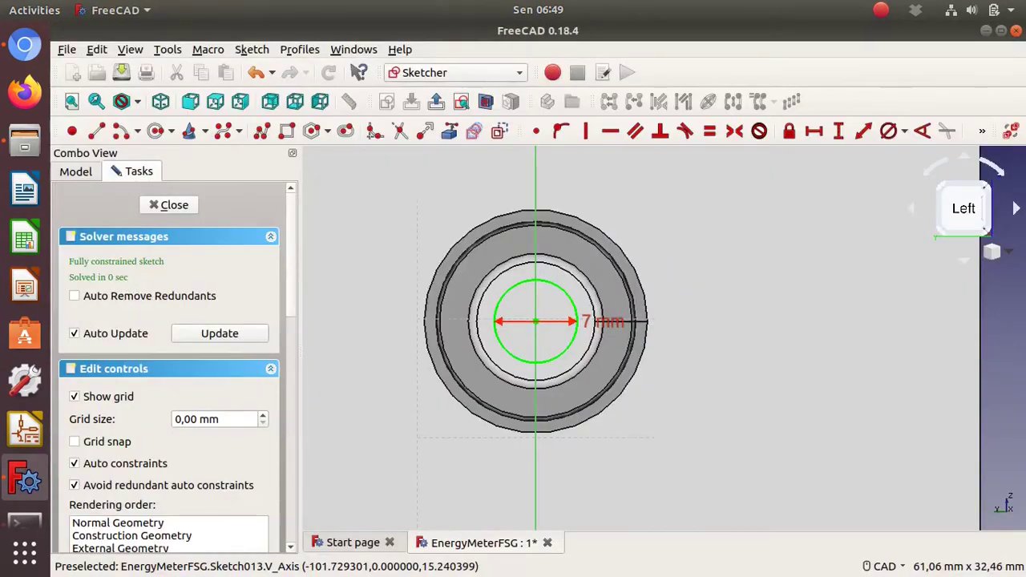
pyautogui.doubleClick(599, 322)
pyautogui.write('6')
pyautogui.press('Return')
pyautogui.click(168, 204)
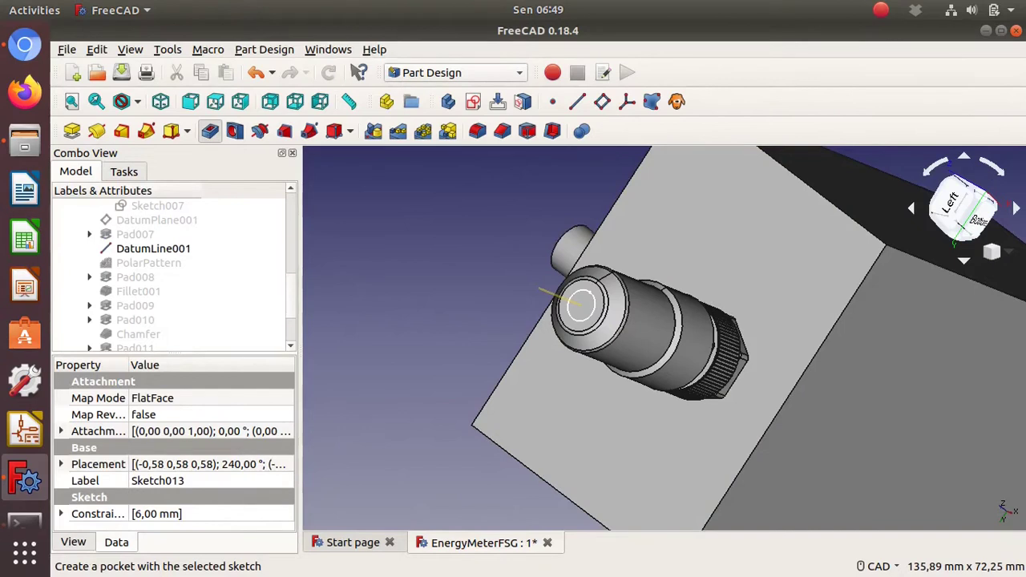
# Pocket the 6 mm circle up to face Fillet003:Face680, the body's flat face
pyautogui.click(209, 130)
pyautogui.click(226, 265)
pyautogui.click(229, 320)
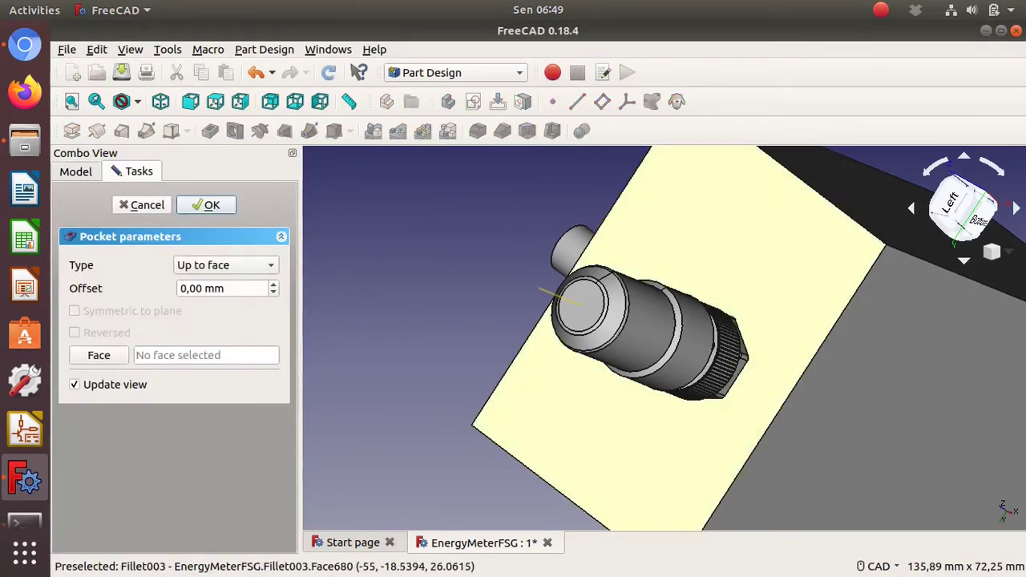
pyautogui.click(513, 385)
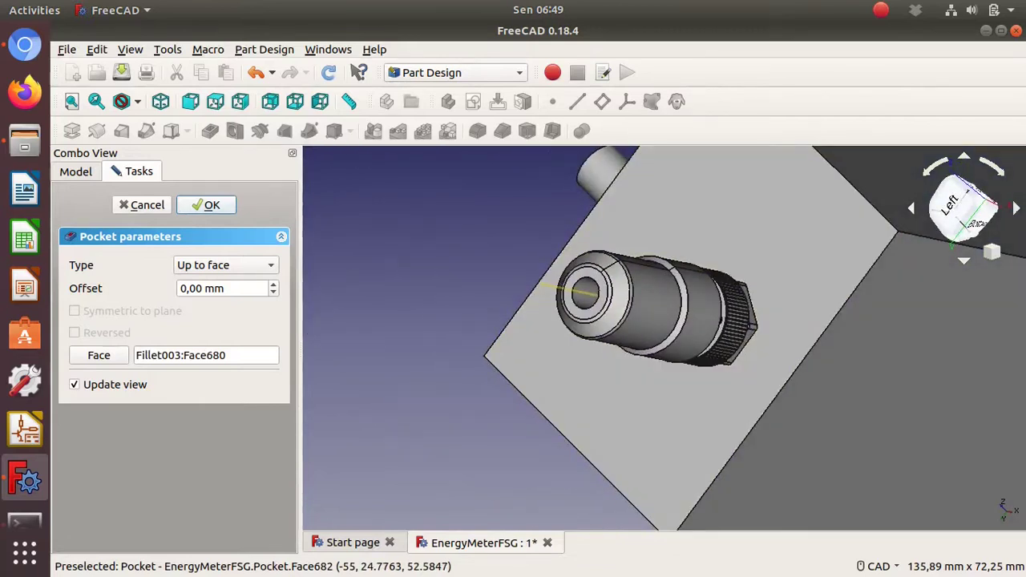
pyautogui.press('Return')
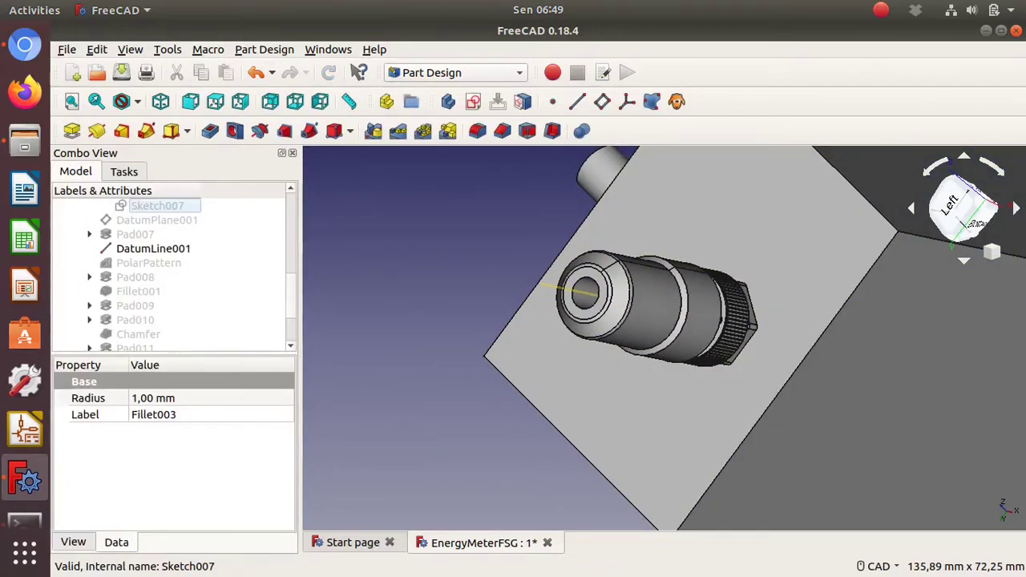
pyautogui.scroll(5, 597, 292)
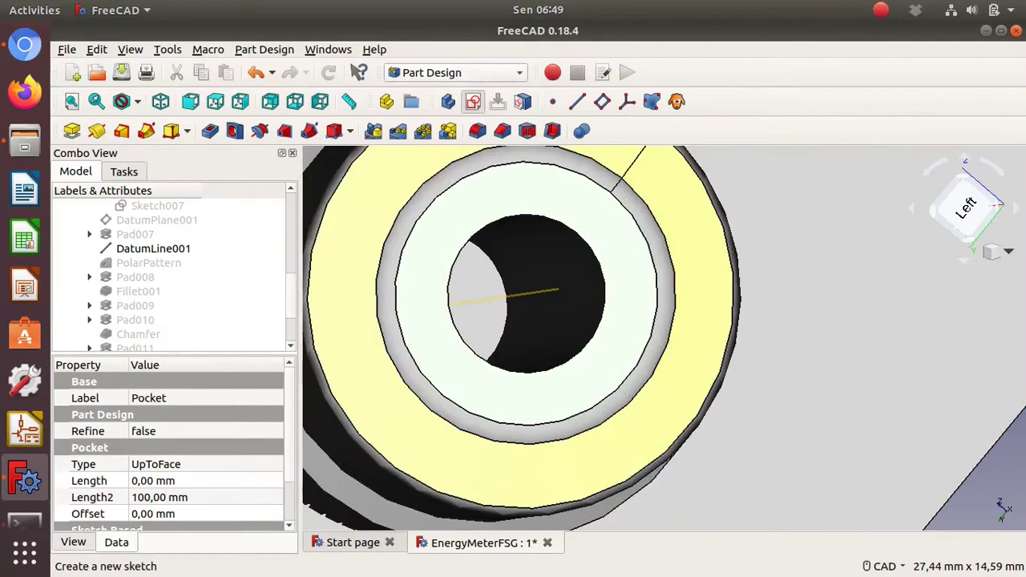
# Start a sketch on the terminal's end and import its outer circular edge as external geometry
pyautogui.click(473, 101)
pyautogui.scroll(-4, 625, 264)
pyautogui.scroll(3, 625, 265)
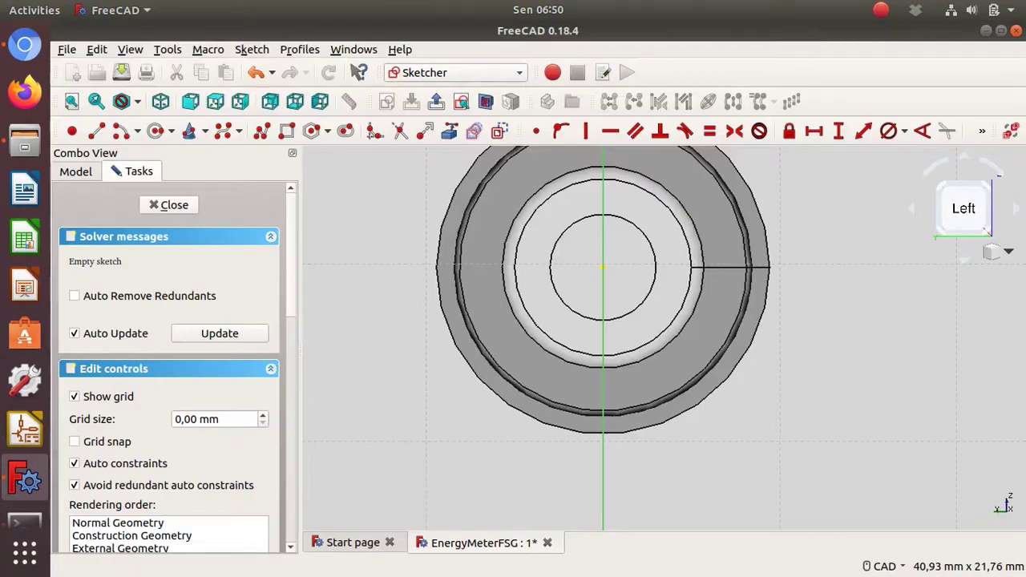
pyautogui.moveTo(963, 210); pyautogui.dragTo(964, 229)
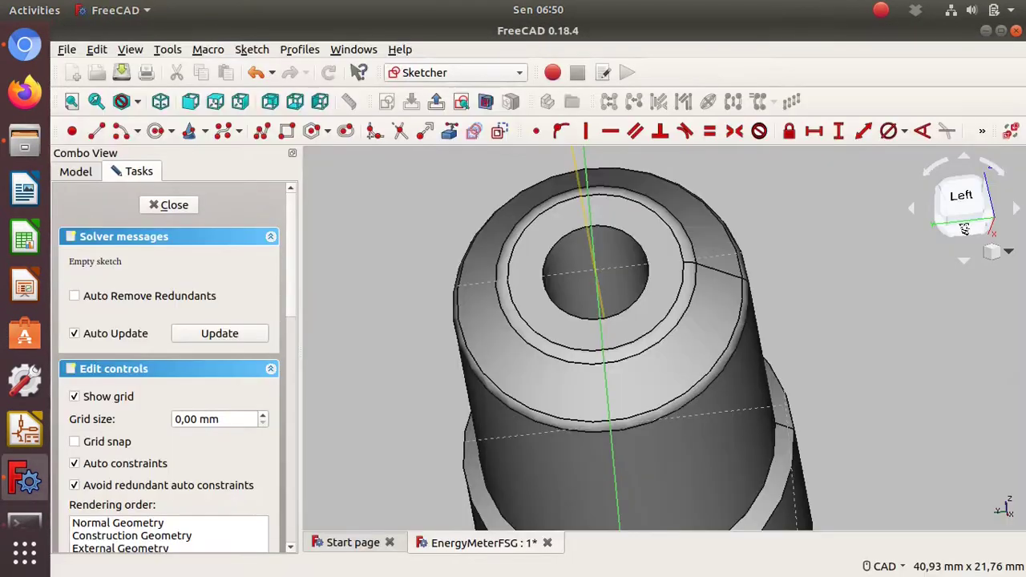
pyautogui.moveTo(964, 230); pyautogui.dragTo(962, 210)
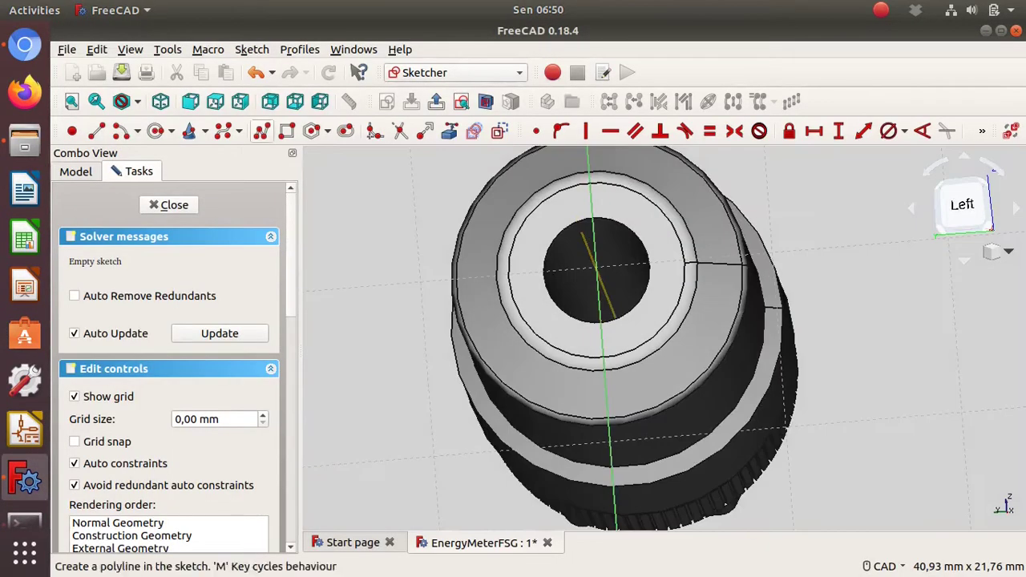
pyautogui.click(448, 131)
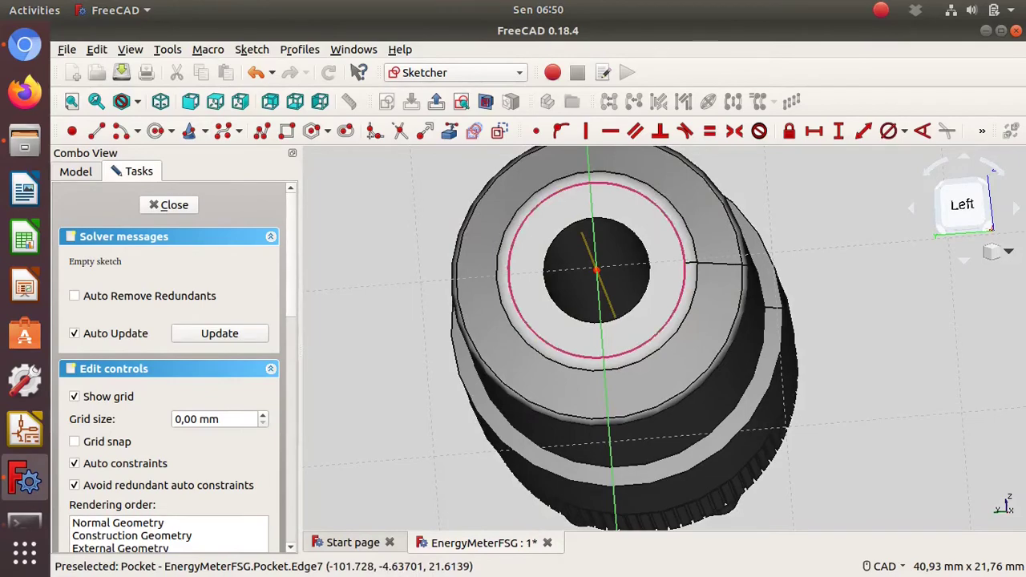
pyautogui.click(744, 257)
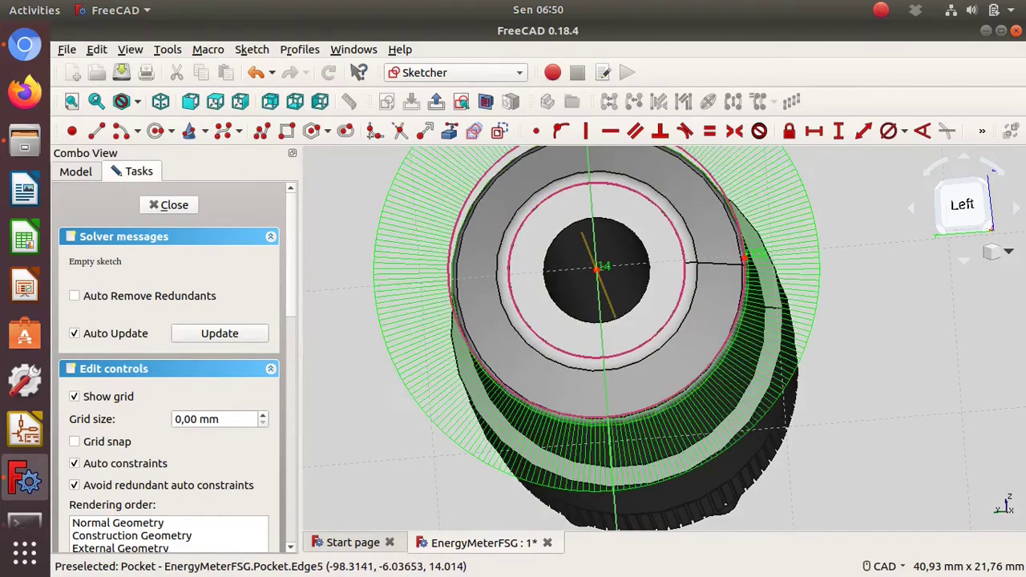
pyautogui.press('6')
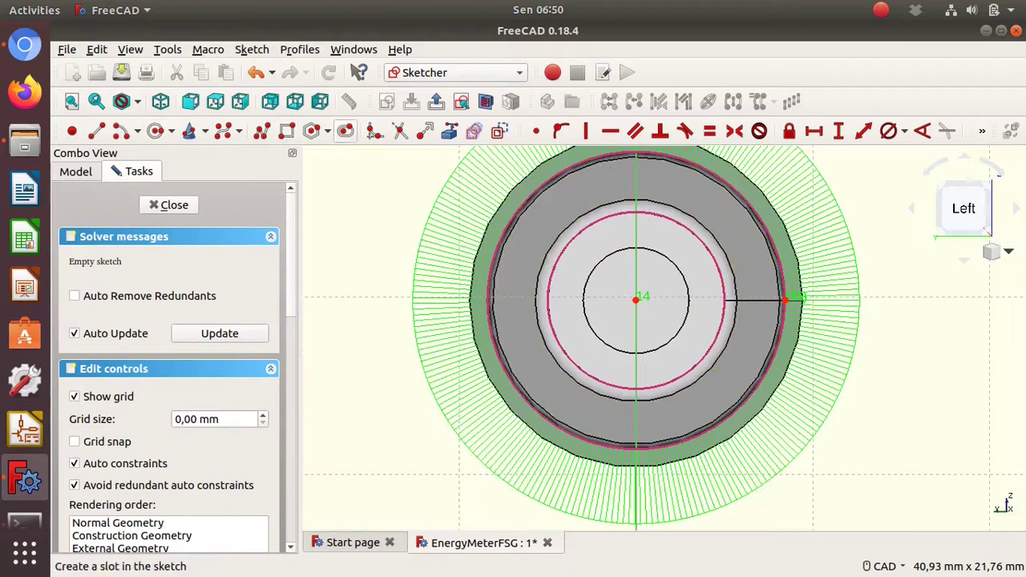
# Draw a small rectangle and try to constrain its corner onto the outer reference circle
pyautogui.click(286, 130)
pyautogui.click(593, 164)
pyautogui.click(579, 165)
pyautogui.click(491, 448)
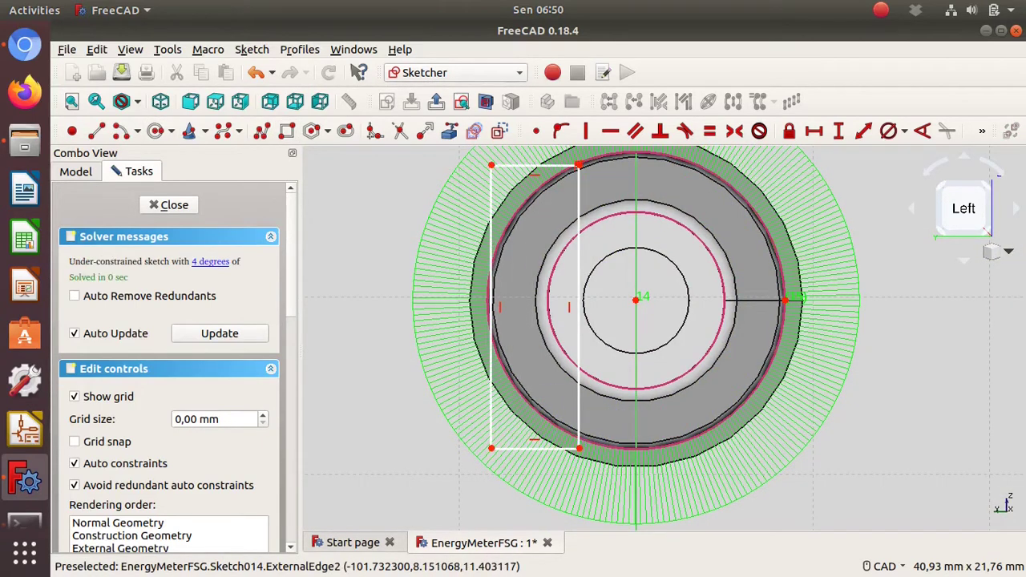
pyautogui.click(490, 329)
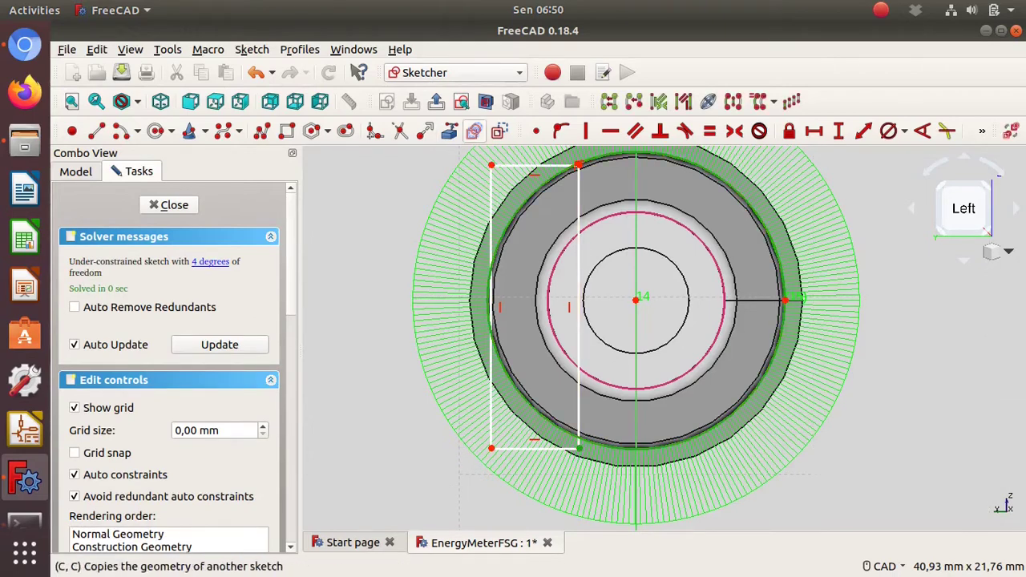
pyautogui.click(560, 131)
pyautogui.click(685, 332)
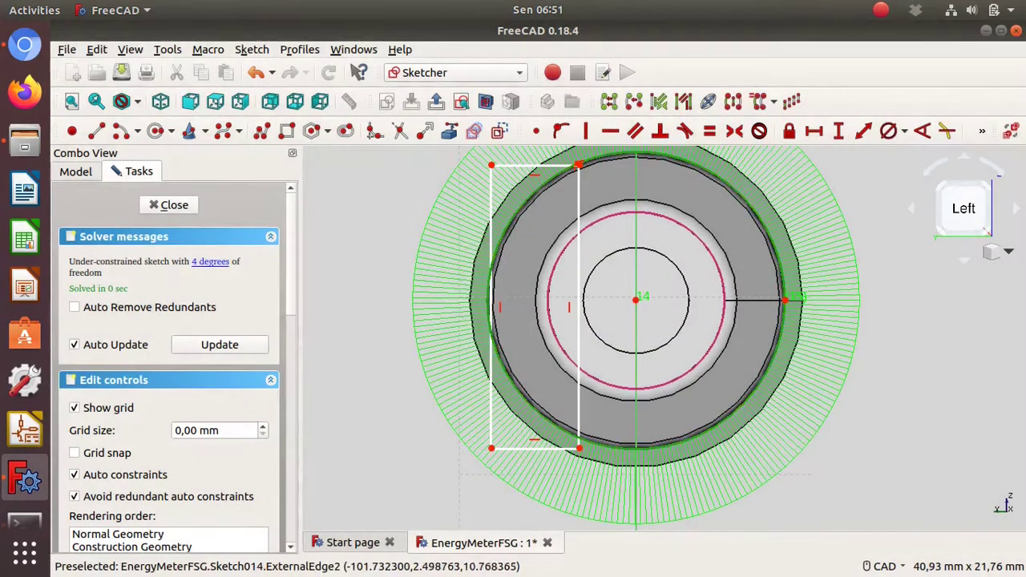
pyautogui.click(579, 448)
pyautogui.click(560, 130)
pyautogui.click(687, 332)
pyautogui.scroll(3, 578, 165)
# Drag the rectangle onto the outer circle, mirror it about the vertical axis, and close the sketch
pyautogui.moveTo(579, 167)
pyautogui.mouseDown()
pyautogui.moveTo(537, 211)
pyautogui.moveTo(583, 236)
pyautogui.mouseUp()
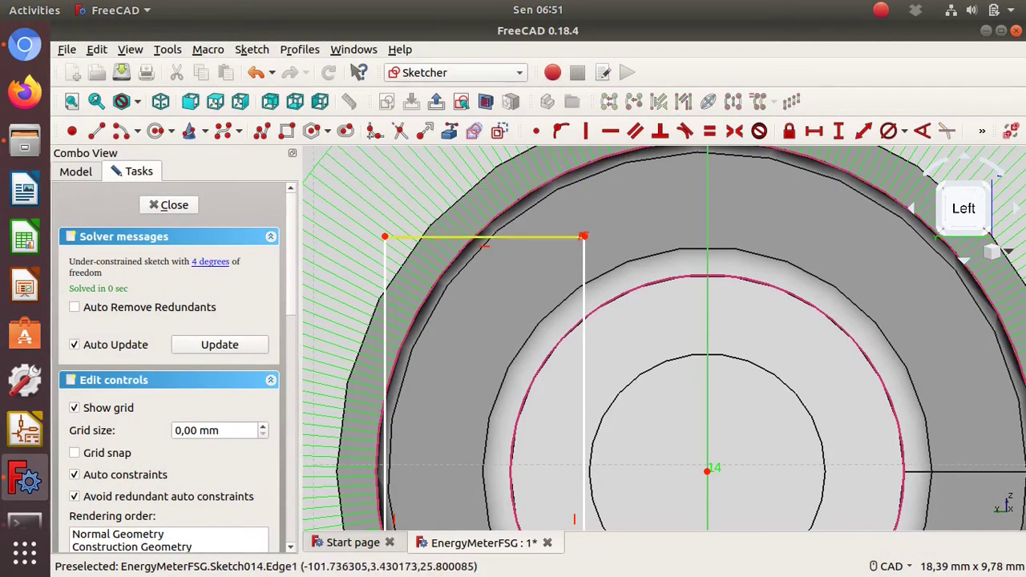
pyautogui.press('o')
pyautogui.click(687, 333)
pyautogui.scroll(-5, 609, 189)
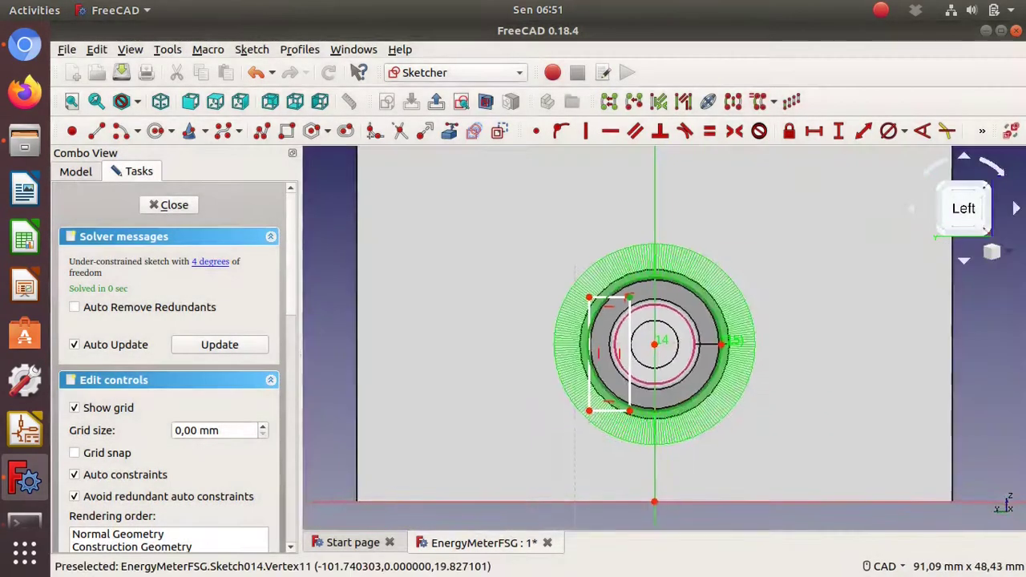
pyautogui.scroll(4, 609, 189)
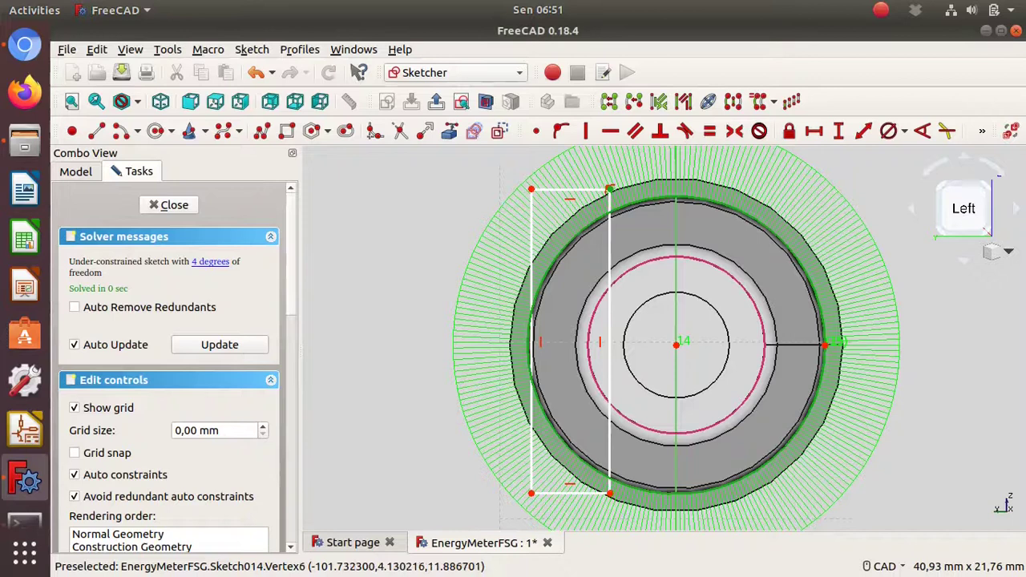
pyautogui.moveTo(609, 189)
pyautogui.mouseDown()
pyautogui.moveTo(605, 345)
pyautogui.moveTo(600, 235)
pyautogui.mouseUp()
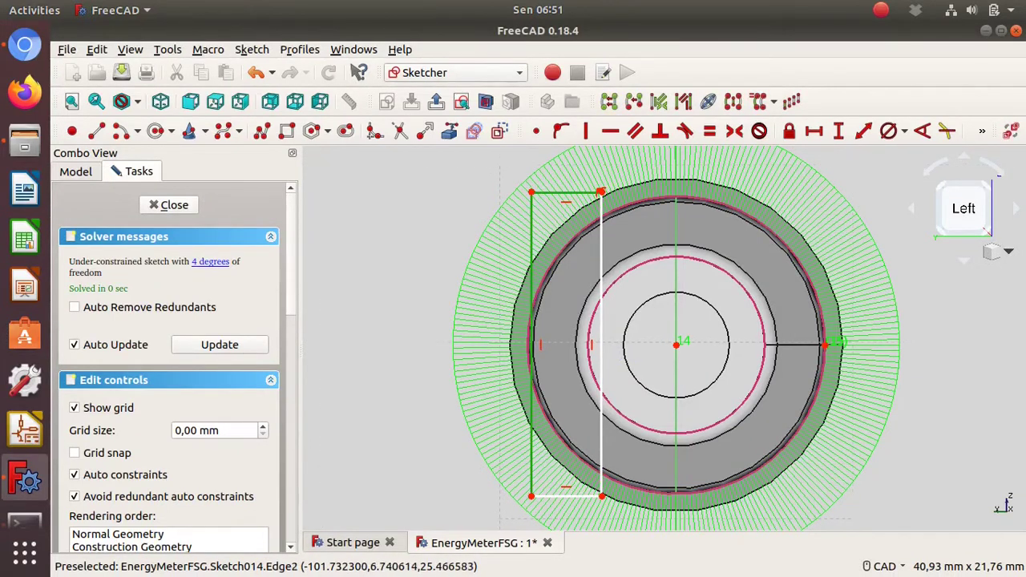
pyautogui.moveTo(499, 168); pyautogui.dragTo(849, 517)
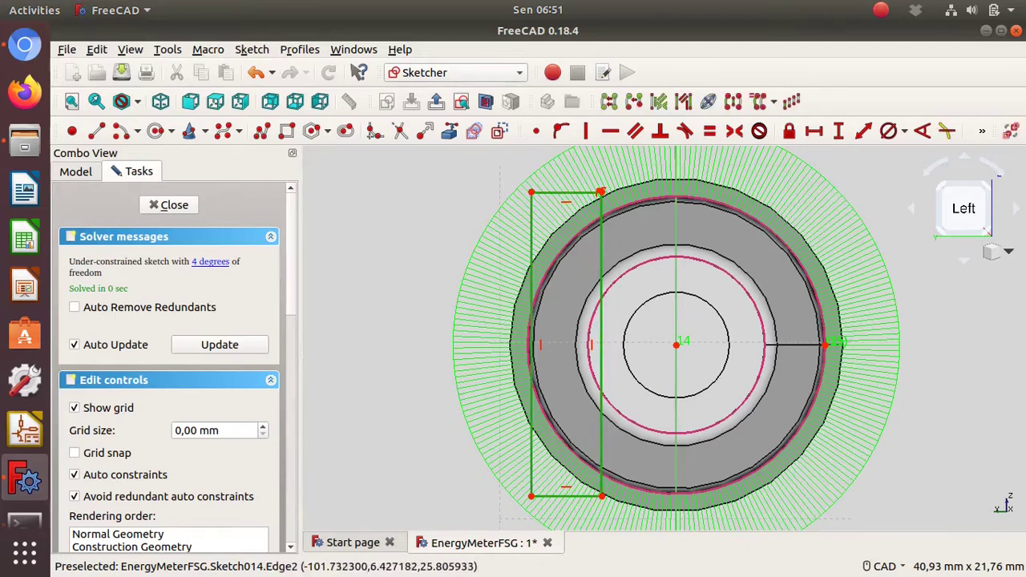
pyautogui.click(733, 101)
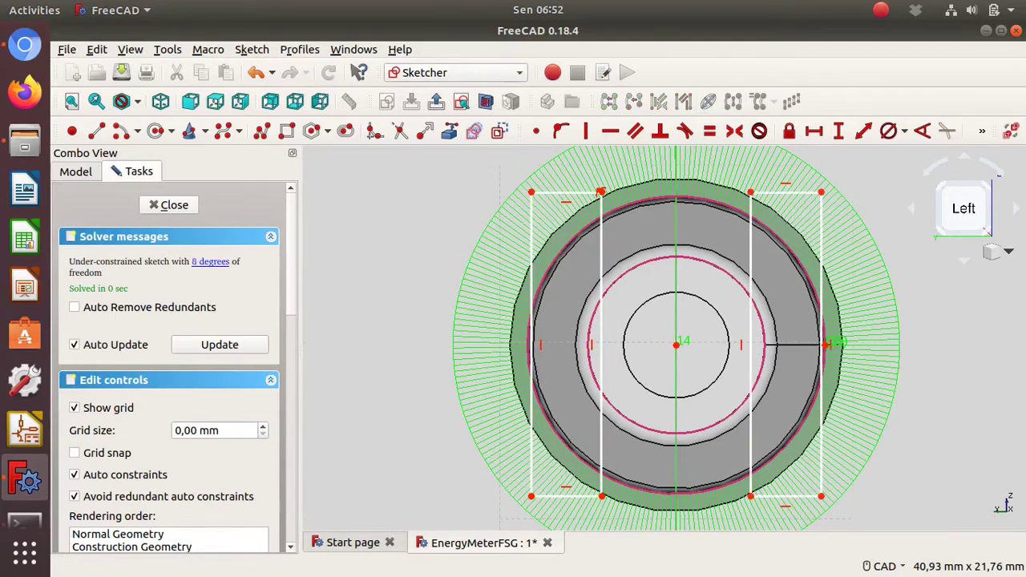
pyautogui.click(168, 205)
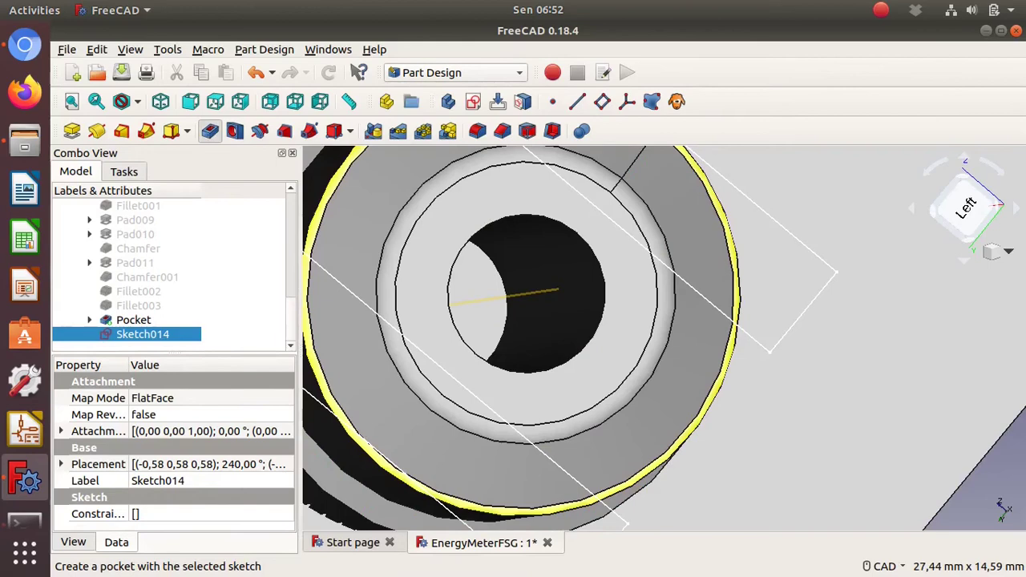
# Preview a pocket from Sketch014, then cancel it
pyautogui.click(209, 130)
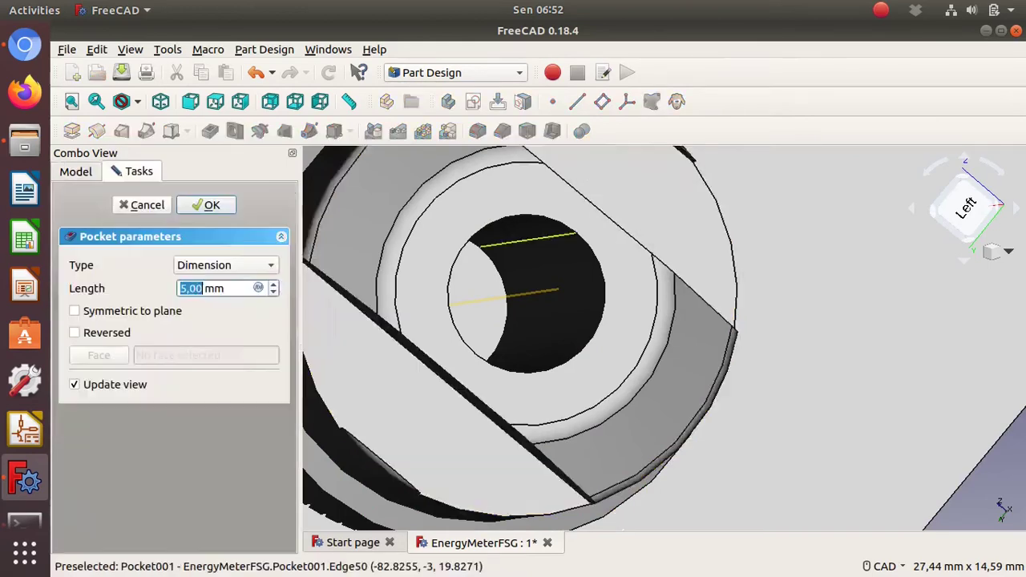
pyautogui.moveTo(641, 336); pyautogui.dragTo(561, 304, button='middle')
pyautogui.moveTo(609, 369); pyautogui.dragTo(561, 340, button='middle')
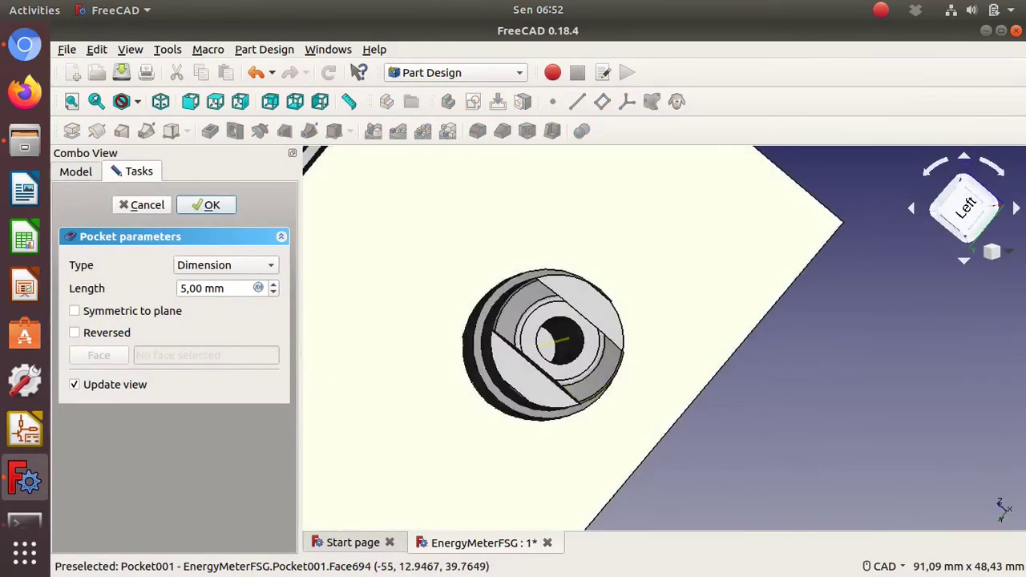
pyautogui.press('Escape')
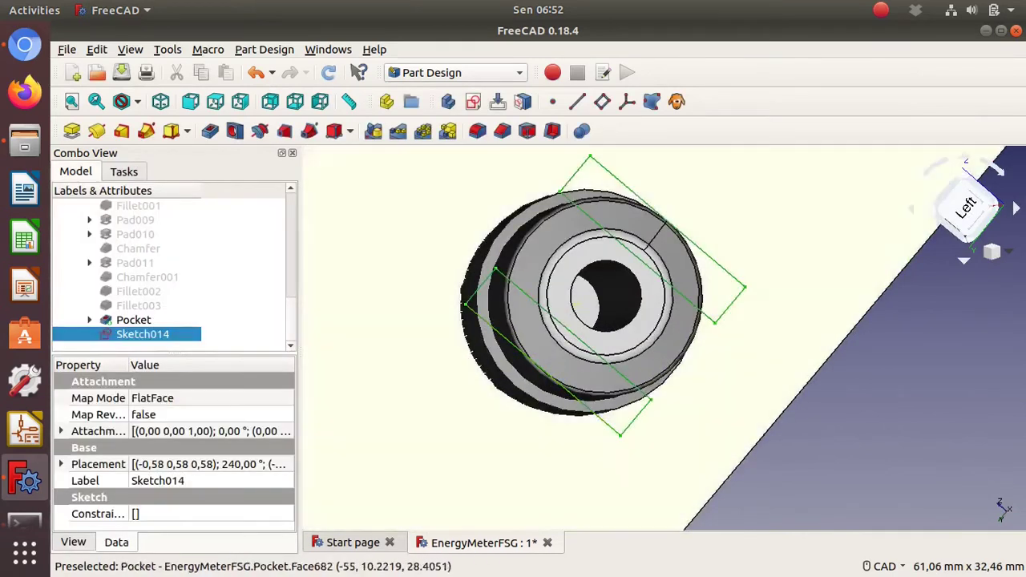
# Reopen Sketch014, shift the left rectangle edge outward and widen the right rectangle, then close it
pyautogui.doubleClick(561, 341)
pyautogui.moveTo(560, 272); pyautogui.dragTo(560, 300)
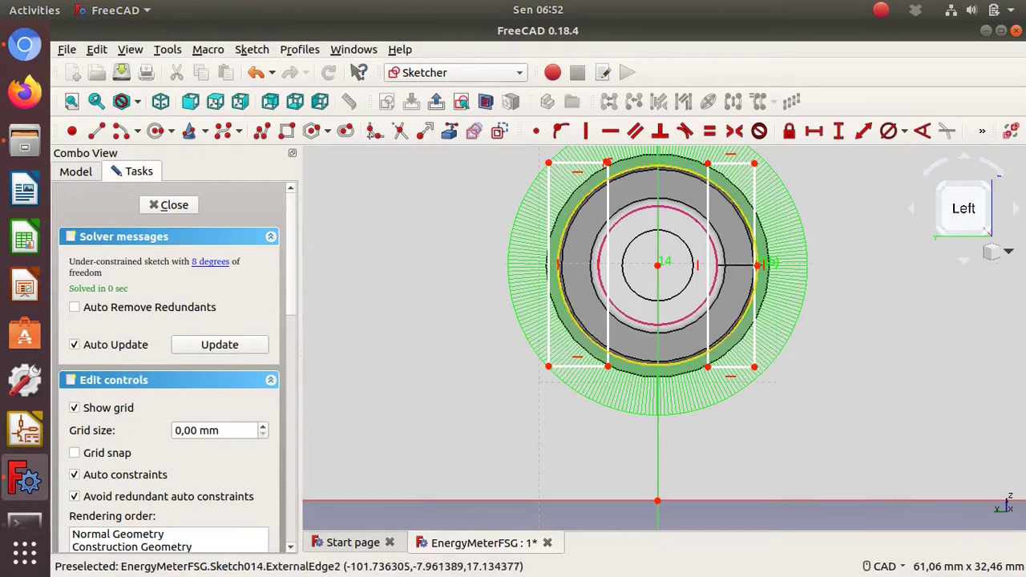
pyautogui.moveTo(755, 298); pyautogui.dragTo(769, 294)
pyautogui.press('Escape')
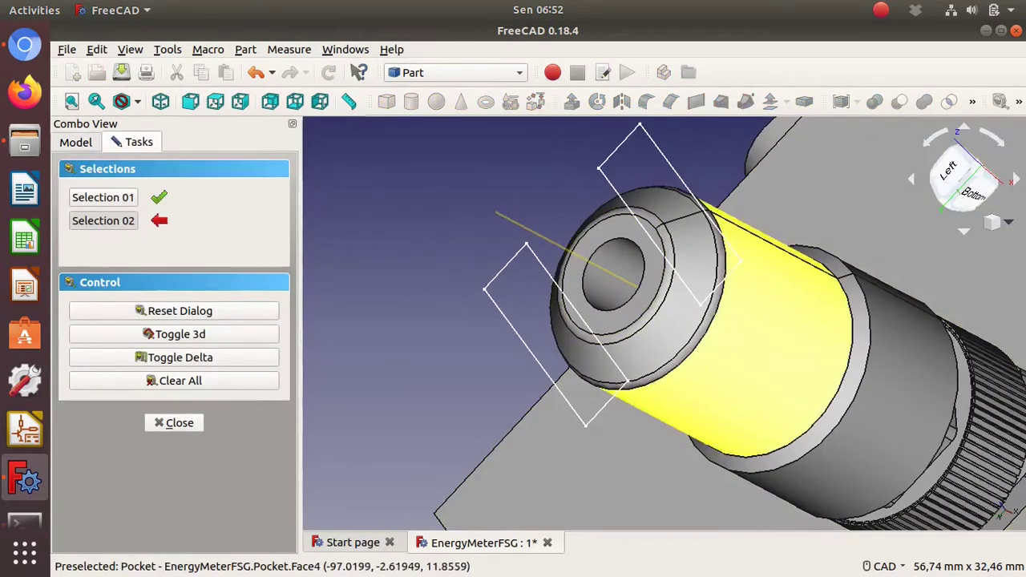
# Inspect the 3,41 mm measurement across the flat cut and close the measure tool
pyautogui.scroll(5, 666, 320)
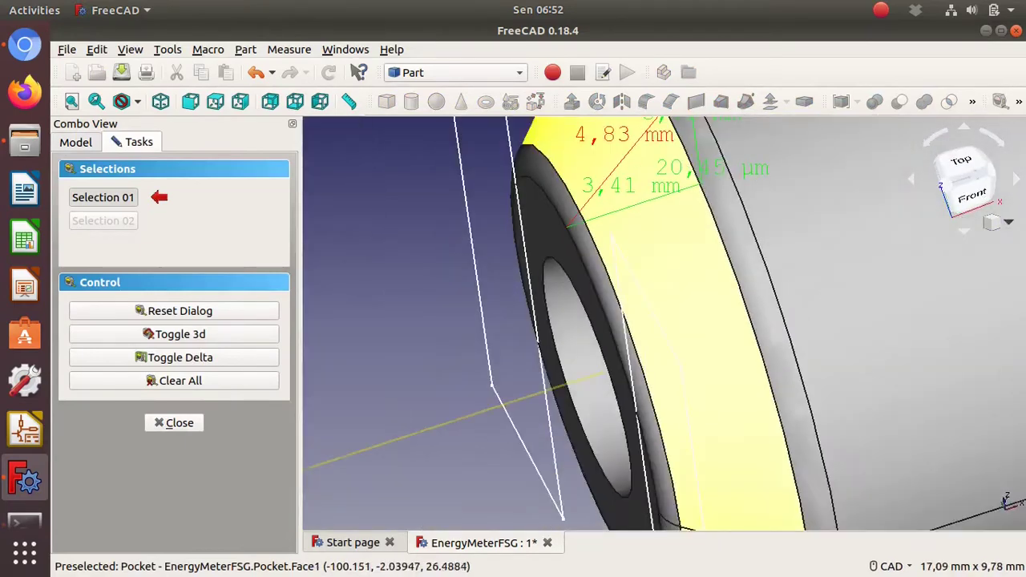
pyautogui.scroll(4, 665, 337)
pyautogui.scroll(4, 666, 337)
pyautogui.scroll(-8, 665, 337)
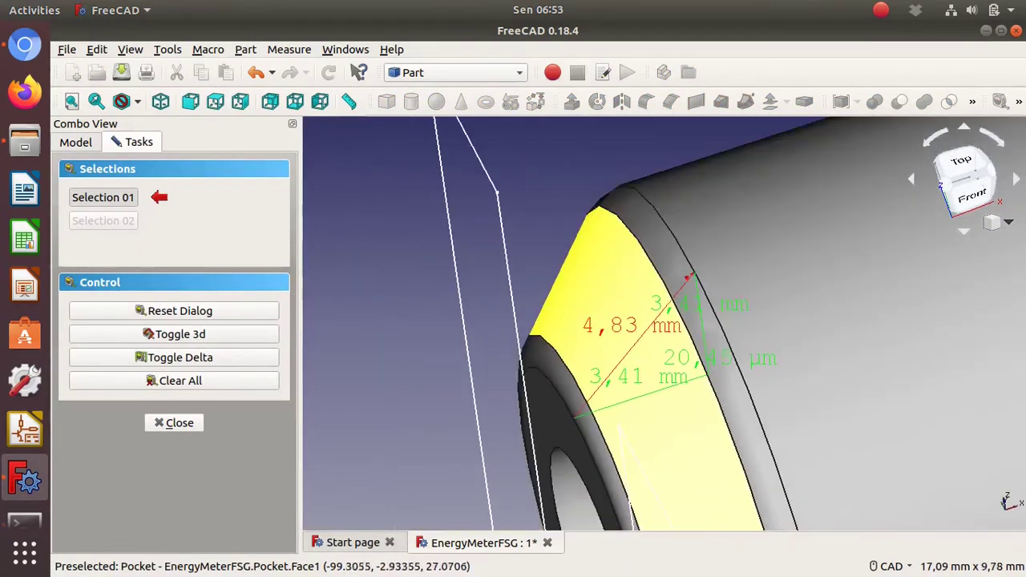
pyautogui.moveTo(665, 321); pyautogui.dragTo(561, 336, button='middle')
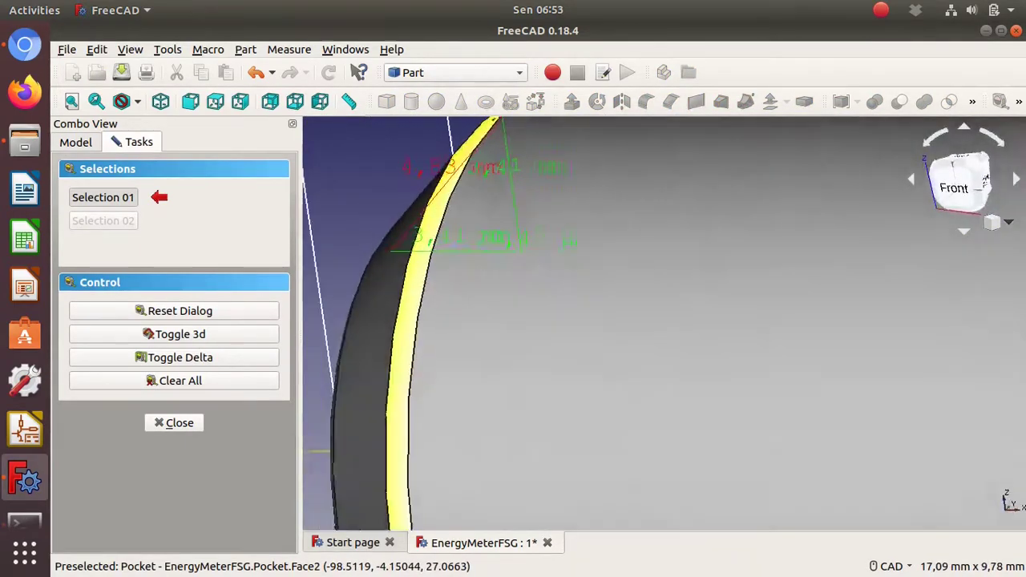
pyautogui.scroll(3, 665, 320)
pyautogui.scroll(-5, 665, 321)
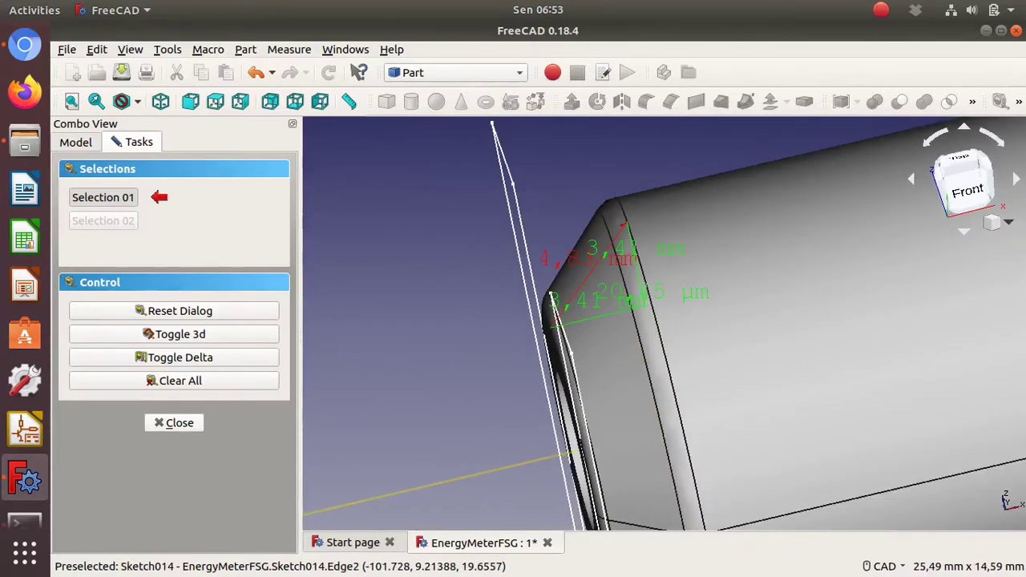
pyautogui.press('Escape')
# Reopen Sketch014 for editing
pyautogui.scroll(-3, 665, 320)
pyautogui.moveTo(665, 320); pyautogui.dragTo(609, 321, button='middle')
pyautogui.doubleClick(665, 321)
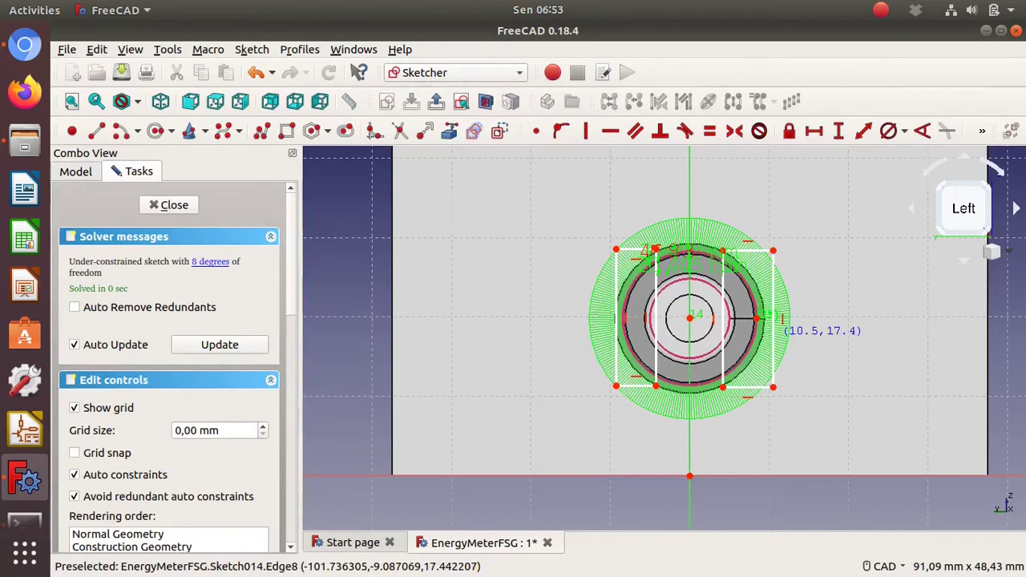
# Close the sketch and switch to the Part Design workbench
pyautogui.scroll(2, 613, 337)
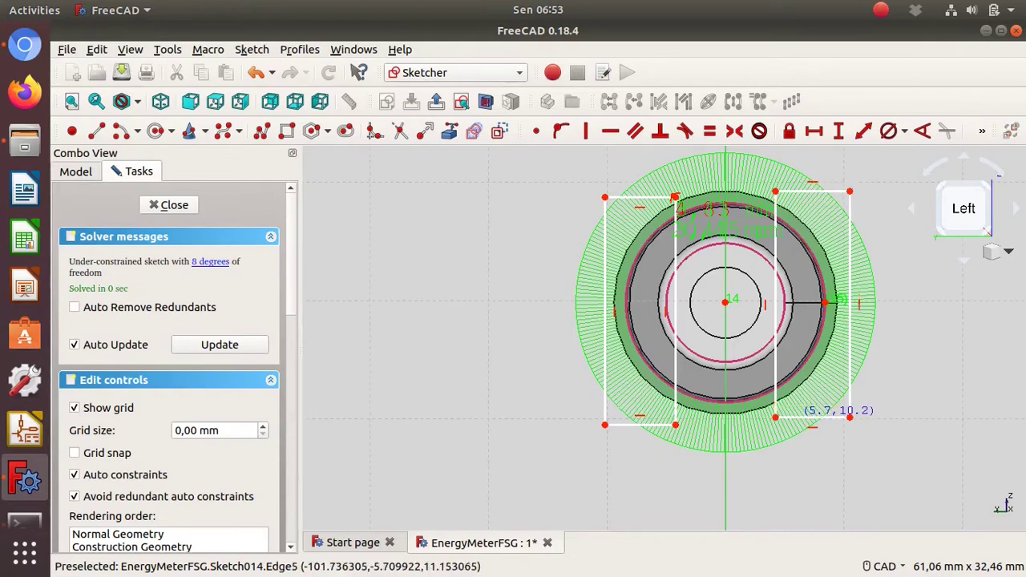
pyautogui.press('Escape')
pyautogui.click(455, 72)
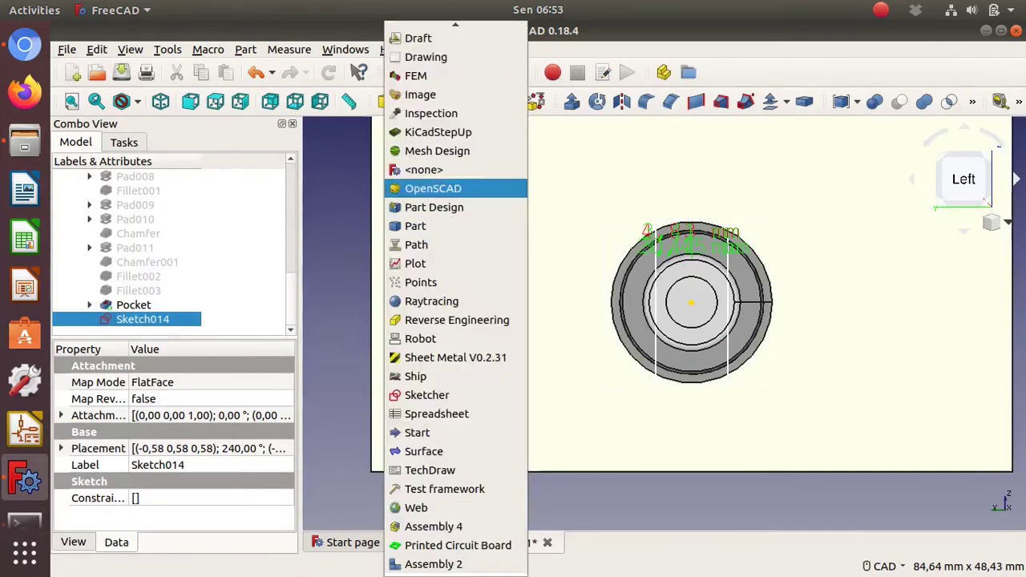
pyautogui.click(433, 207)
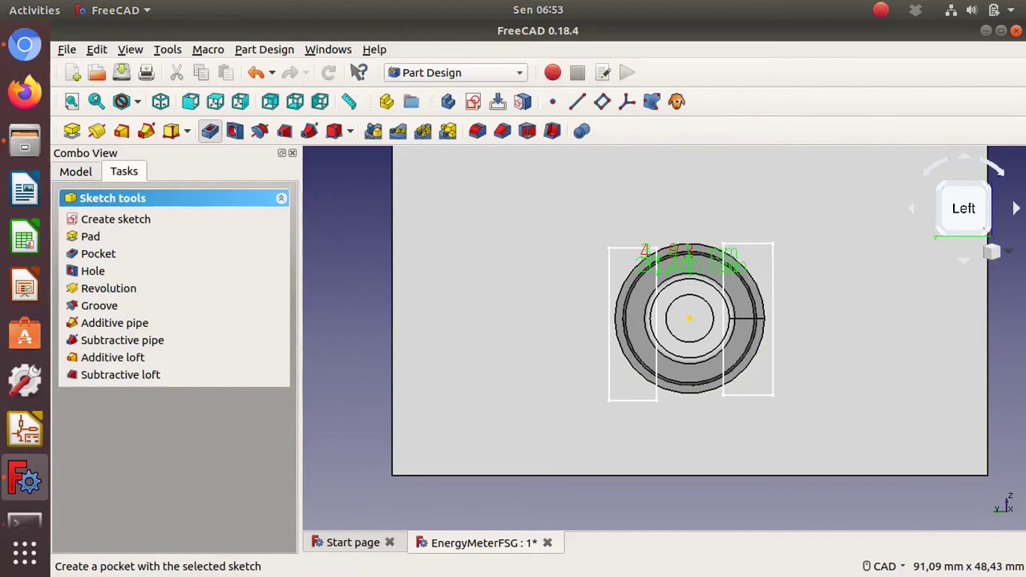
# Pocket Sketch014 3,41 mm deep to cut two flats into the terminal's end
pyautogui.click(210, 130)
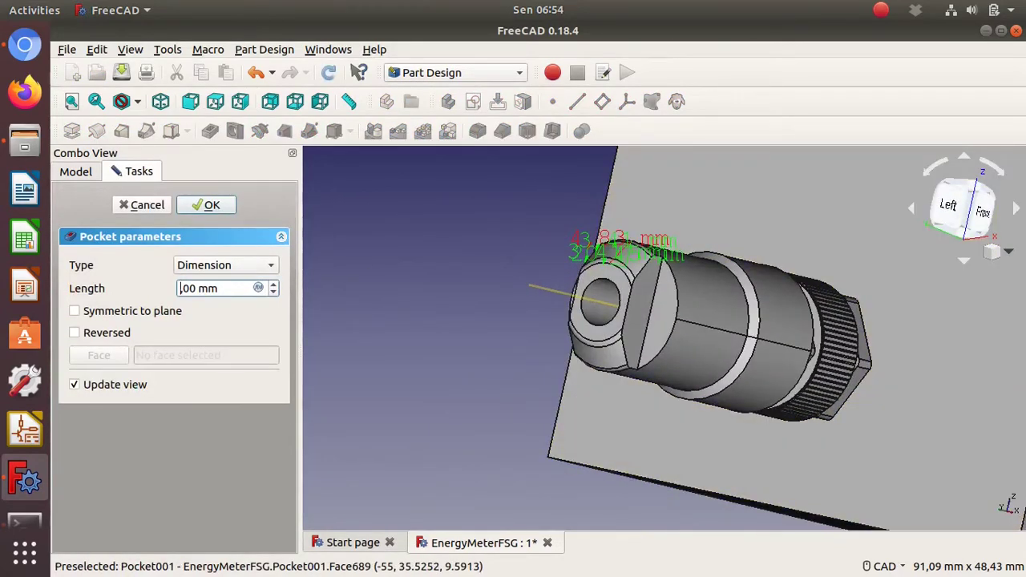
pyautogui.write('3')
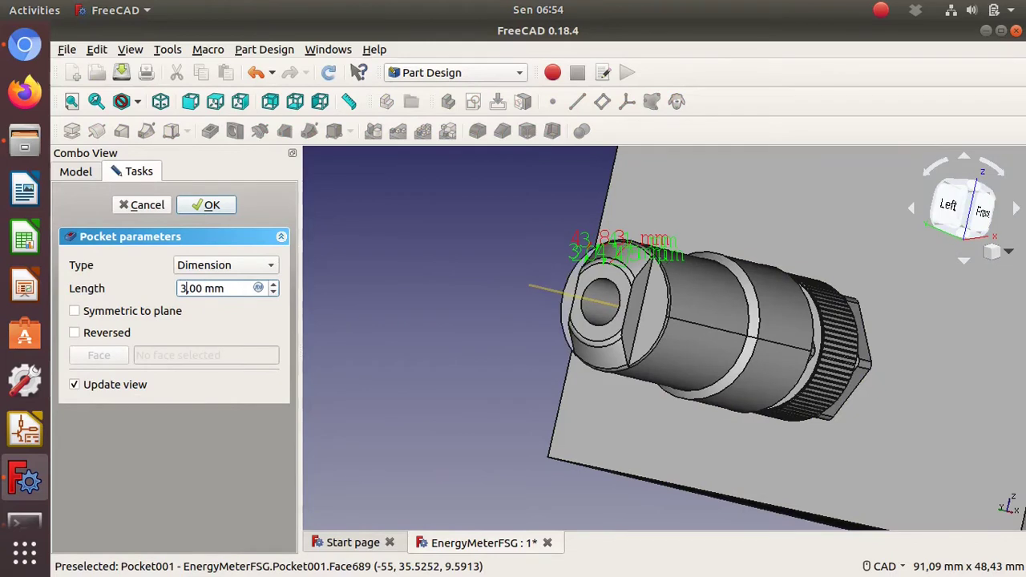
pyautogui.write('41')
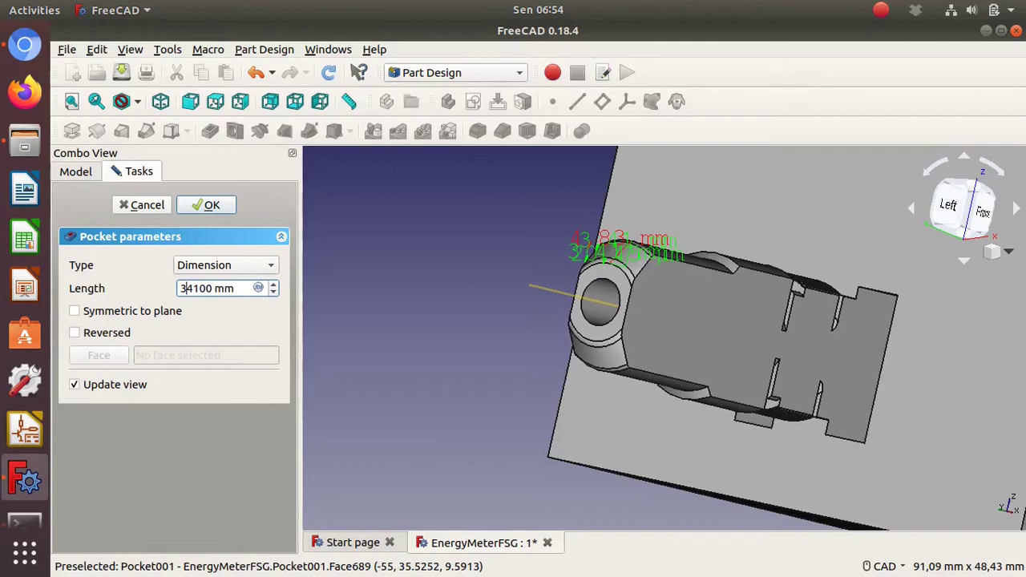
pyautogui.write('6')
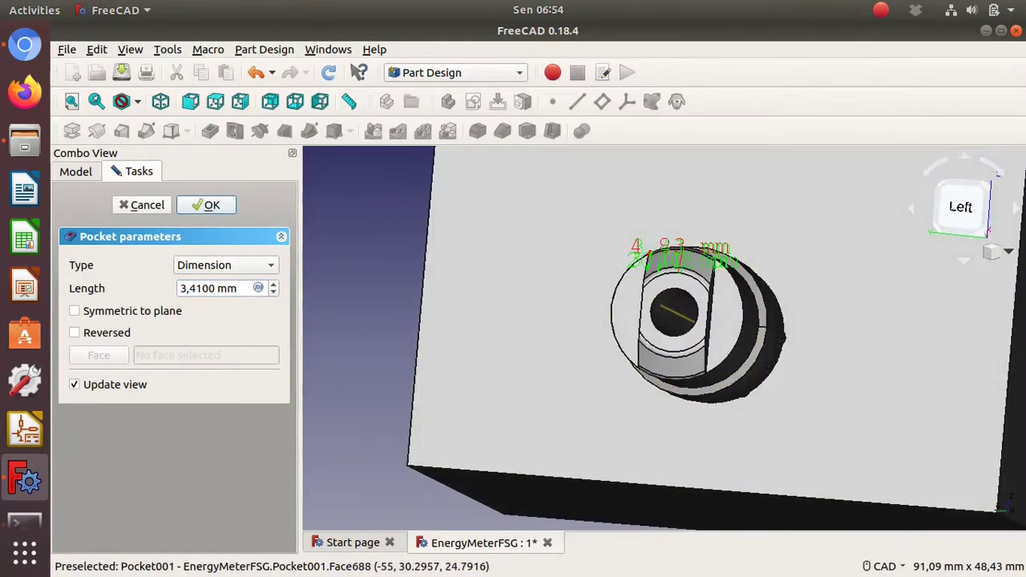
pyautogui.press('Return')
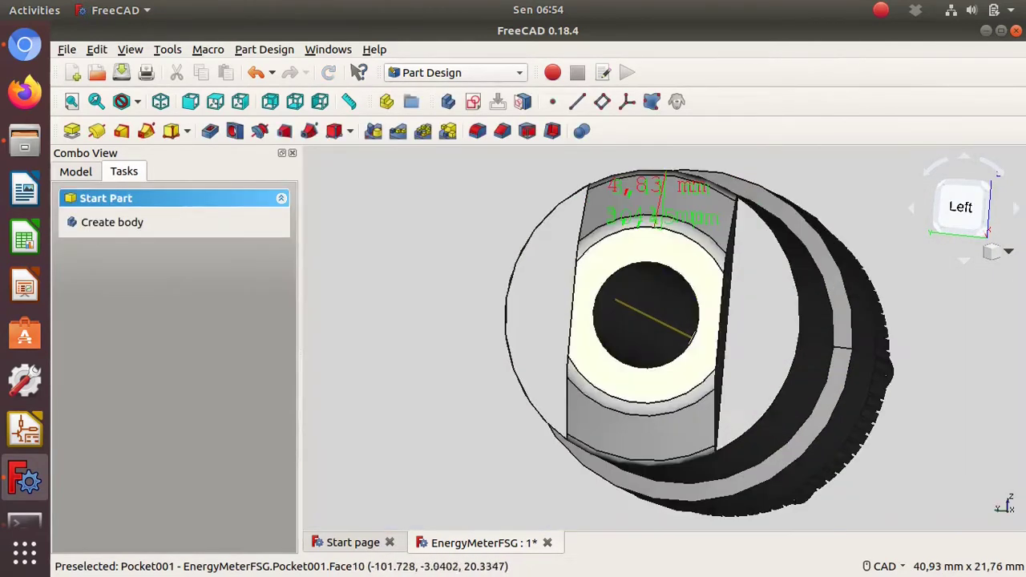
pyautogui.scroll(4, 793, 313)
pyautogui.click(633, 320)
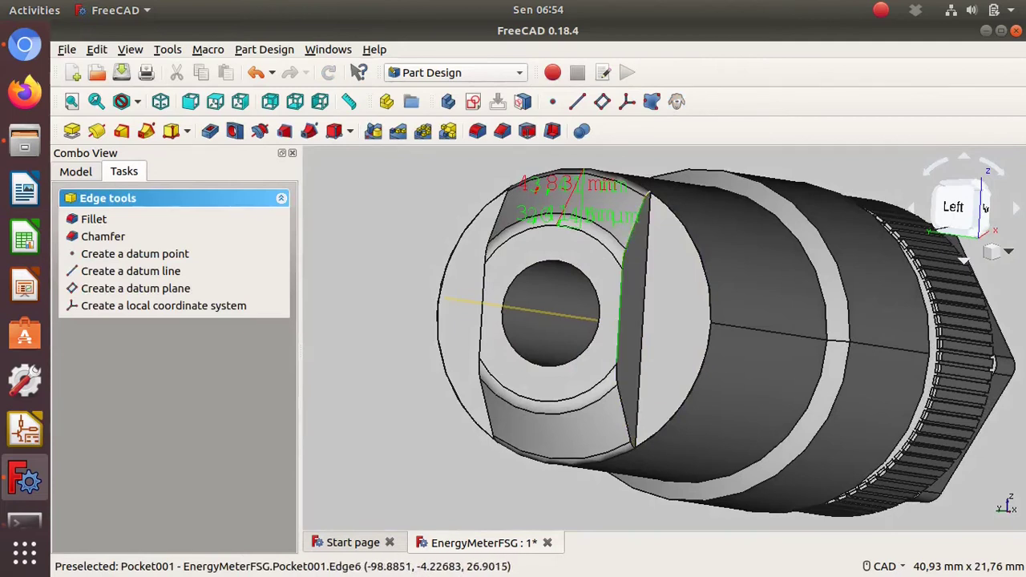
pyautogui.keyDown('ctrl'); pyautogui.click(665, 320); pyautogui.keyUp('ctrl')
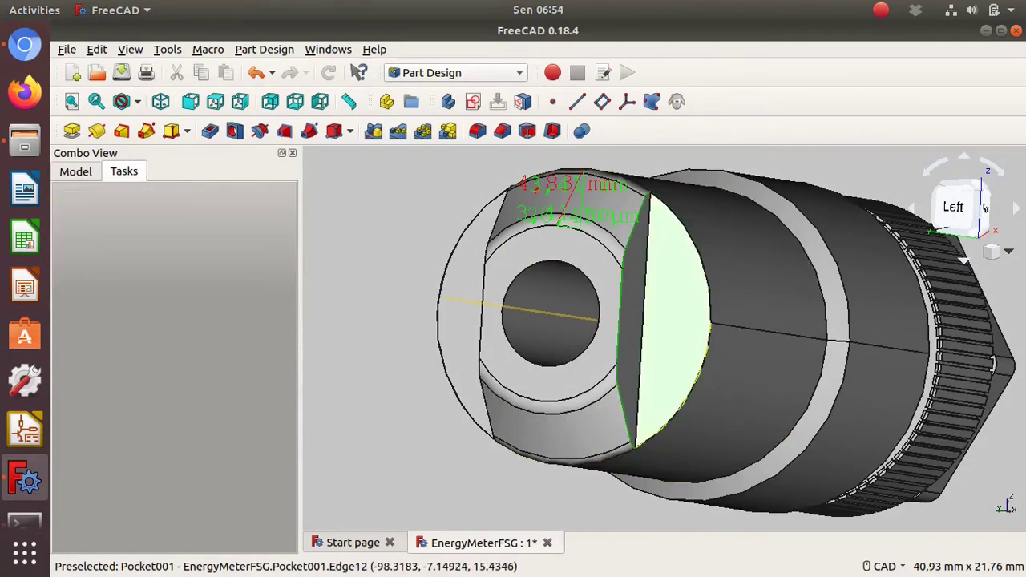
pyautogui.click(478, 130)
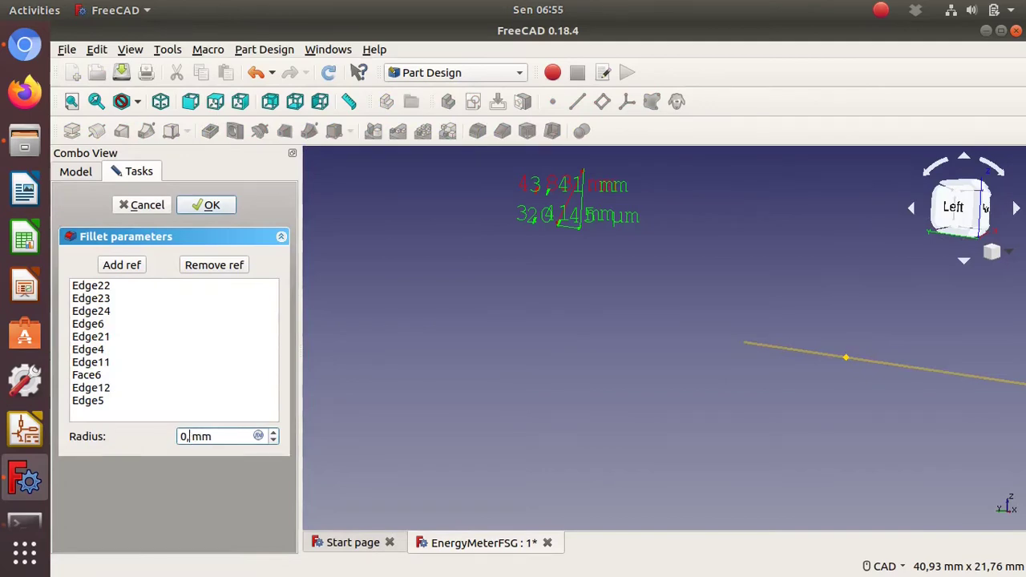
pyautogui.press('Return')
pyautogui.scroll(-5, 664, 336)
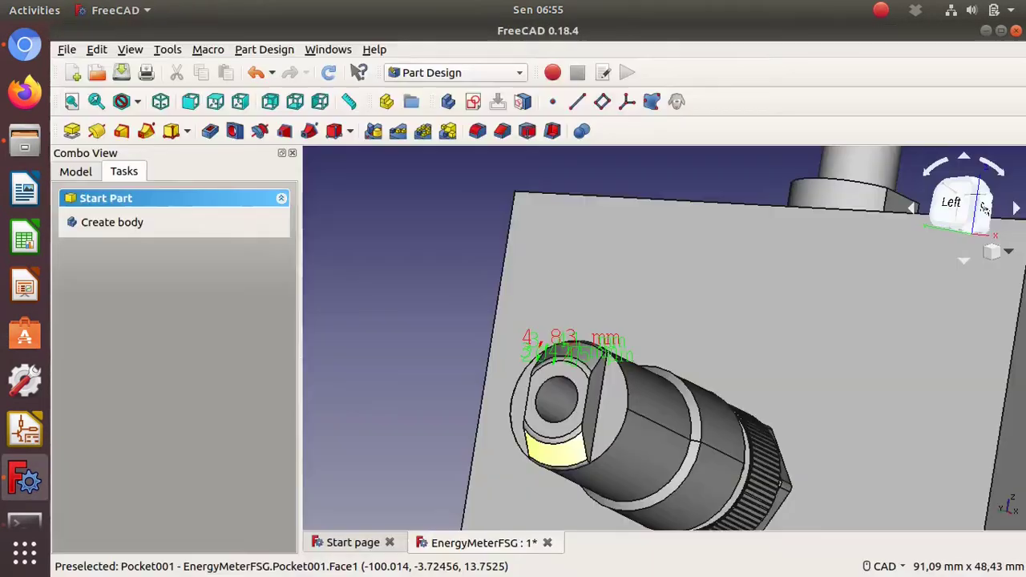
pyautogui.scroll(-2, 585, 421)
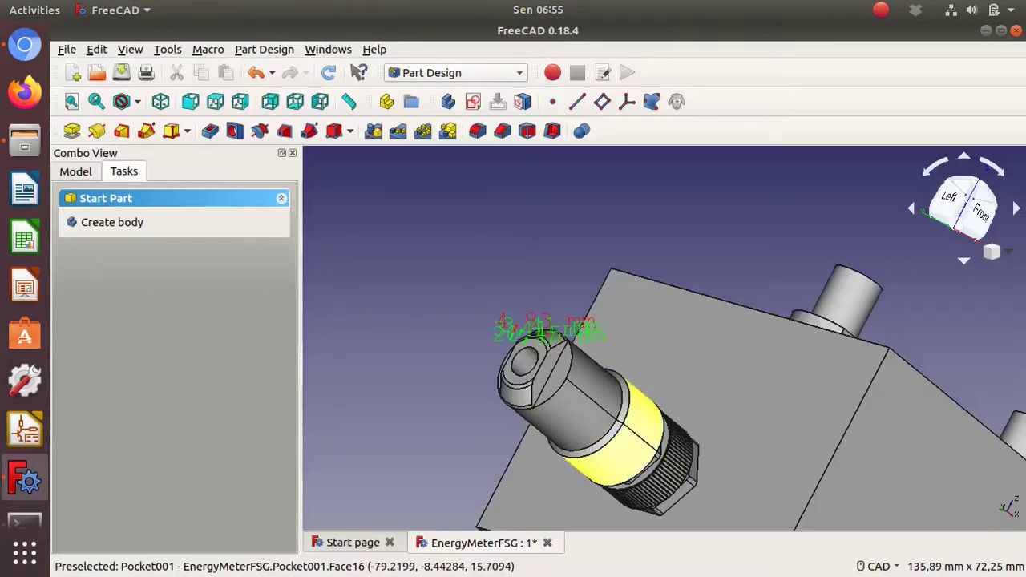
pyautogui.click(617, 433)
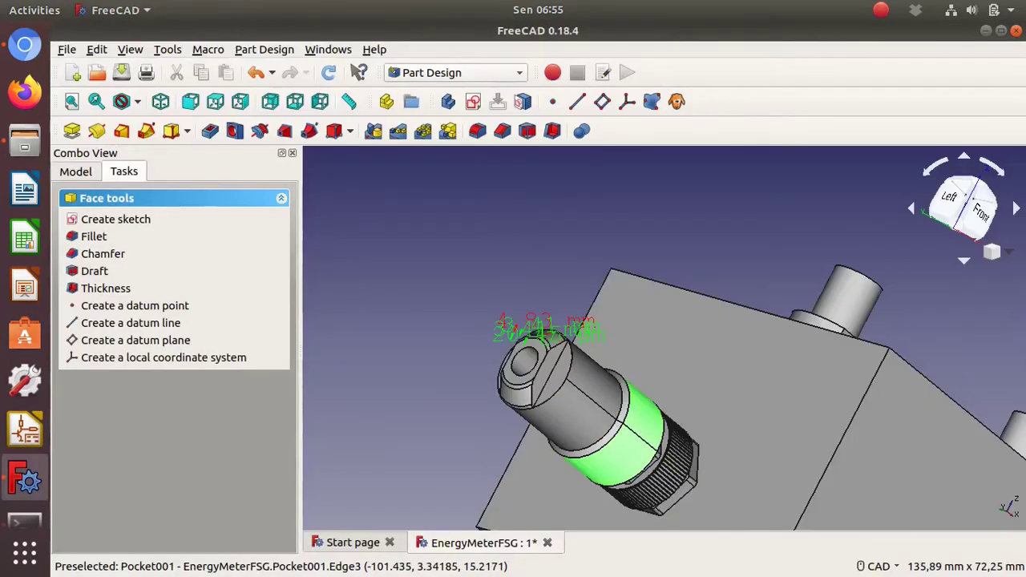
pyautogui.click(625, 448)
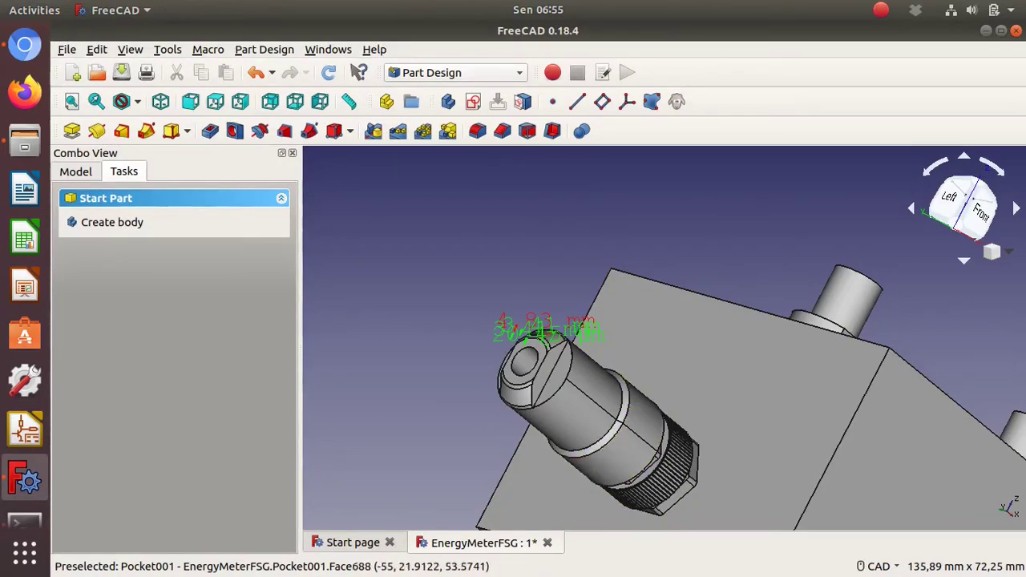
# Create DatumPlane002 on a connector edge with 90° pitch and start a new sketch on it
pyautogui.click(641, 441)
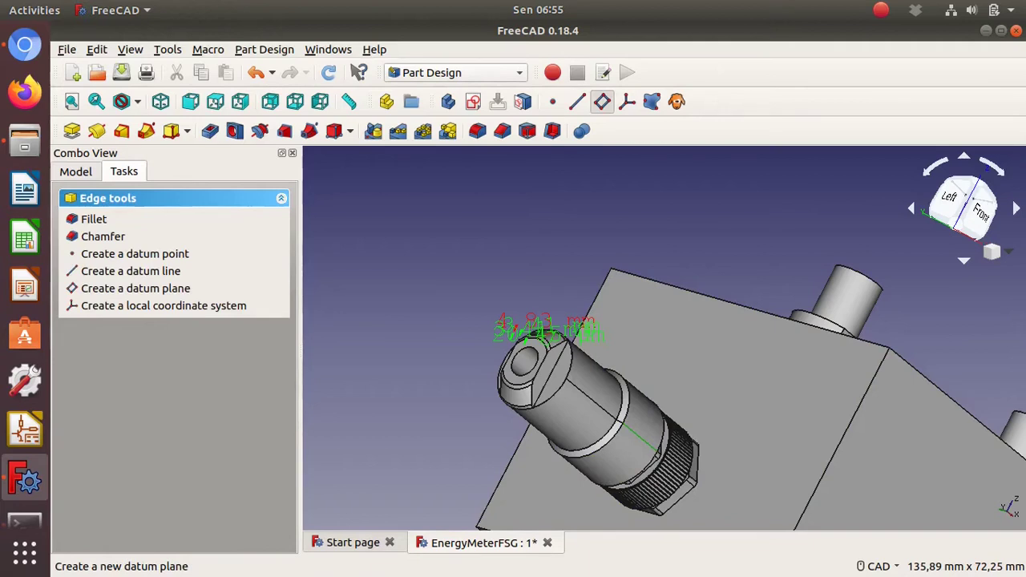
pyautogui.click(602, 101)
pyautogui.scroll(-5, 168, 360)
pyautogui.click(116, 449)
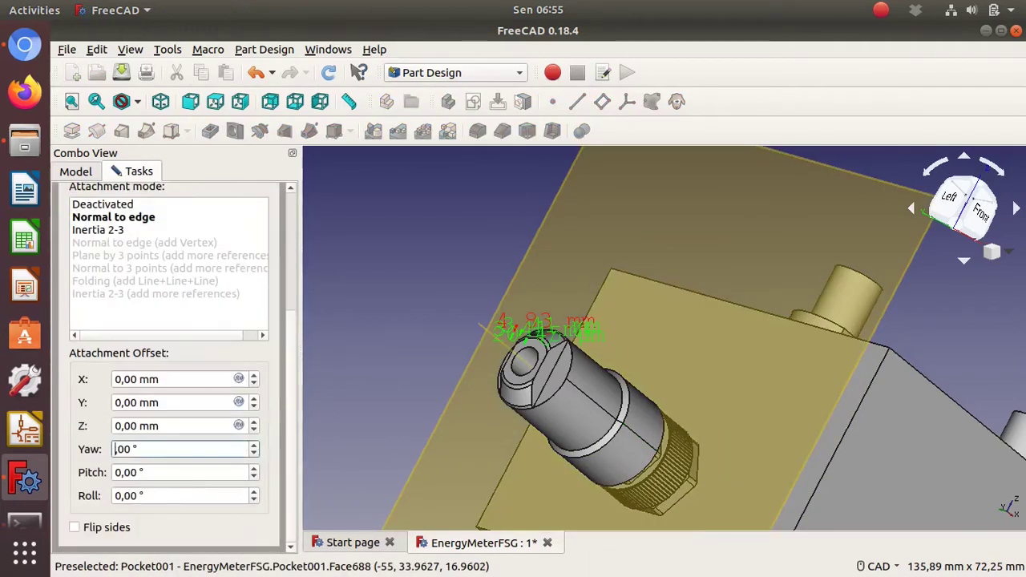
pyautogui.write('90')
pyautogui.press('BackSpace')
pyautogui.press('BackSpace')
pyautogui.click(115, 472)
pyautogui.write('90')
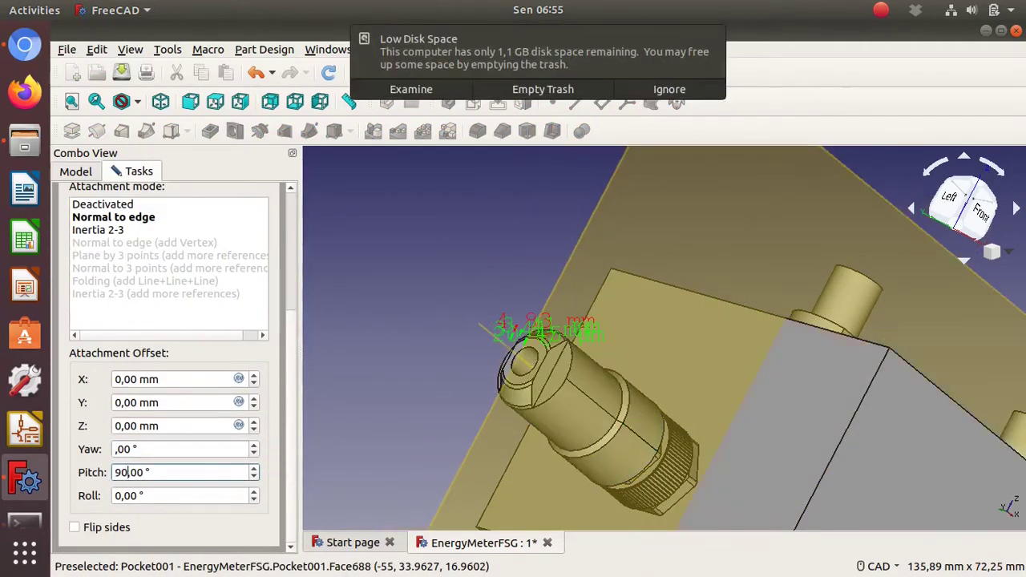
pyautogui.scroll(5, 168, 361)
pyautogui.click(200, 205)
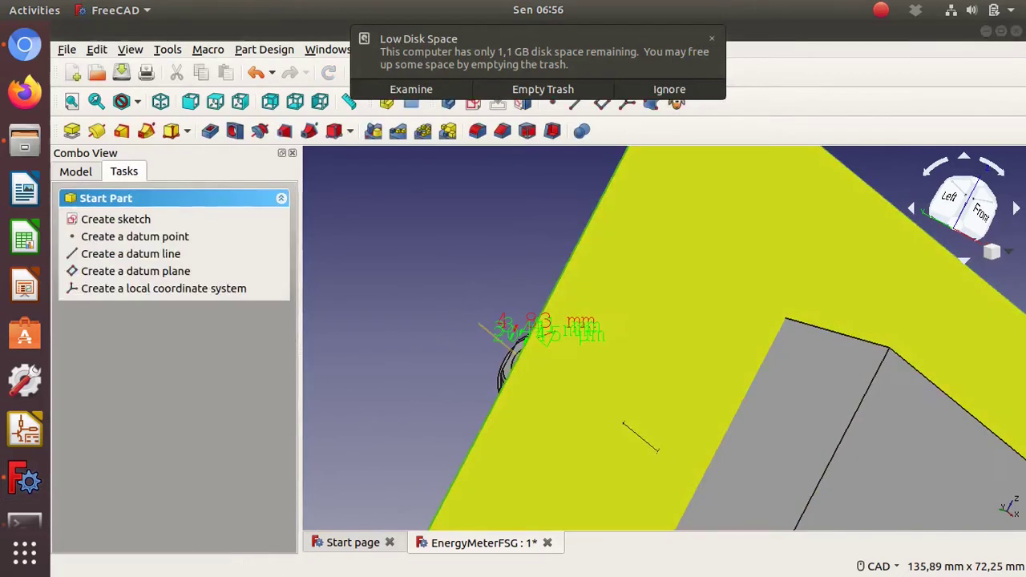
pyautogui.click(115, 218)
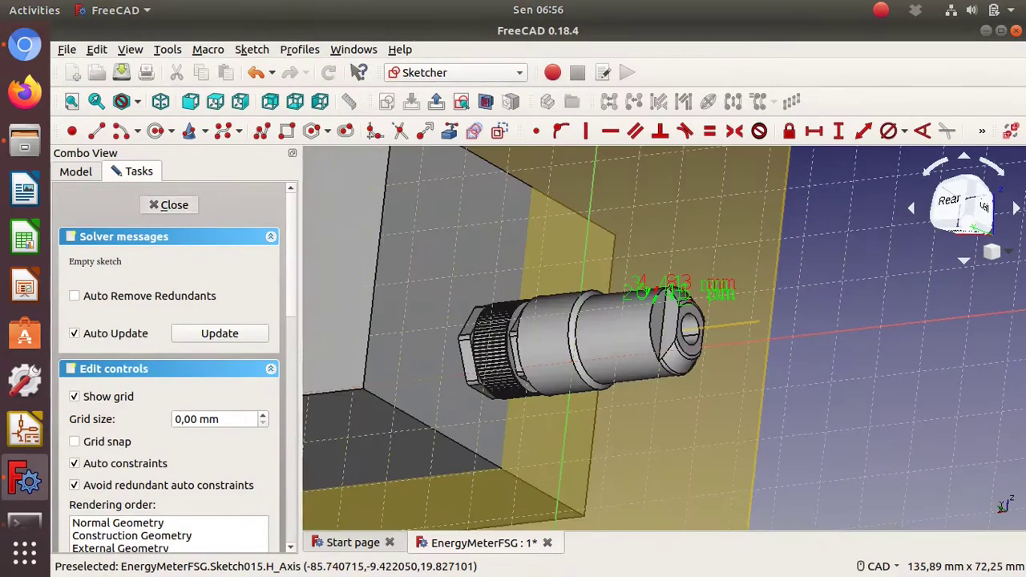
# Confirm Sketch015's attachment and reopen it for editing
pyautogui.click(174, 204)
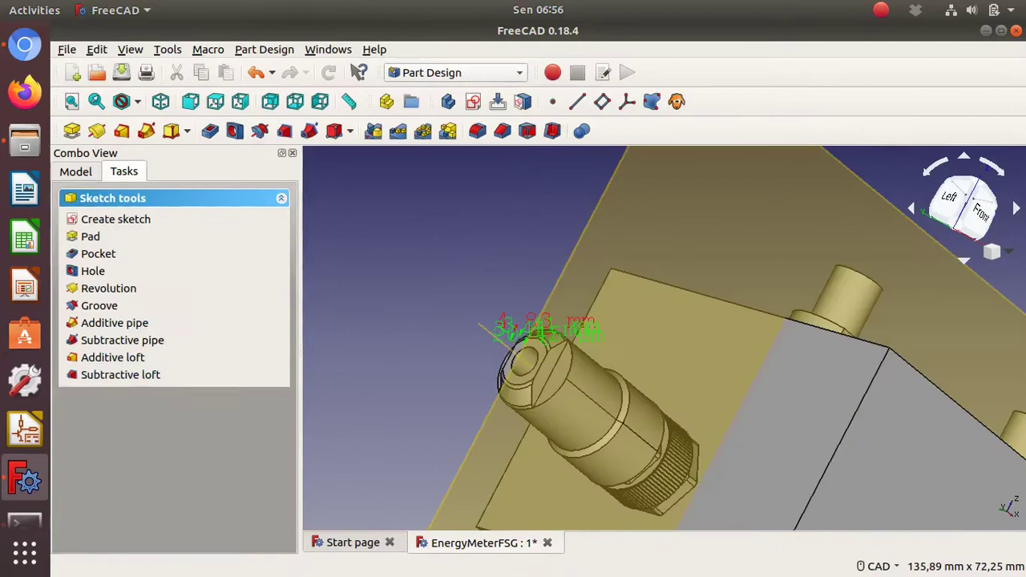
pyautogui.click(76, 171)
pyautogui.click(92, 332)
pyautogui.doubleClick(160, 332)
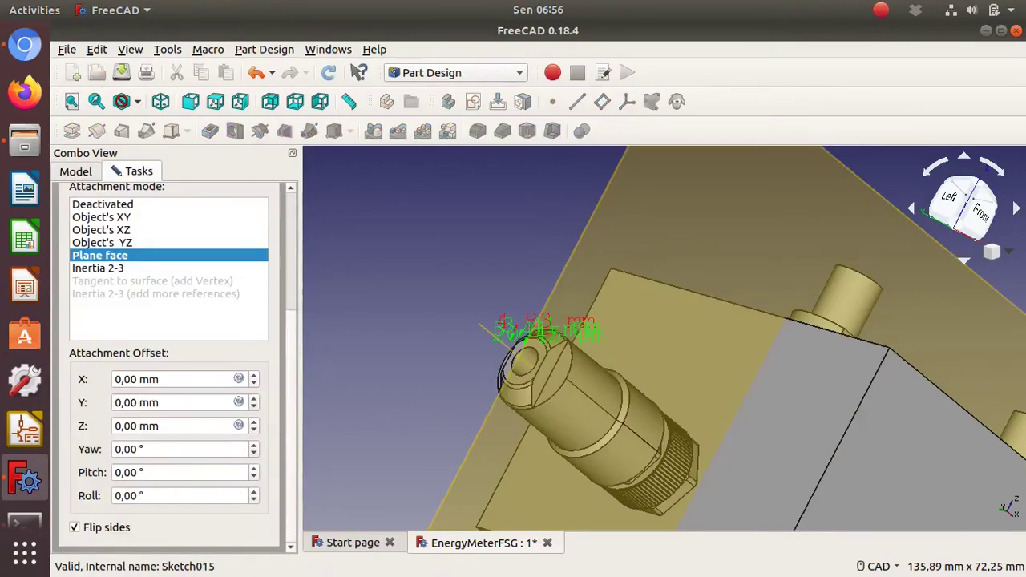
pyautogui.press('Return')
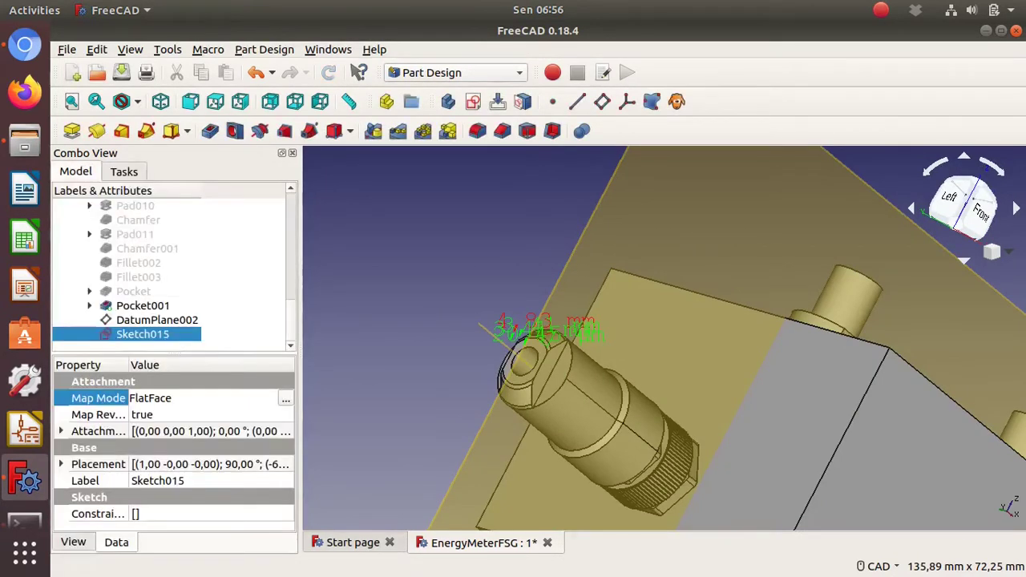
pyautogui.doubleClick(143, 334)
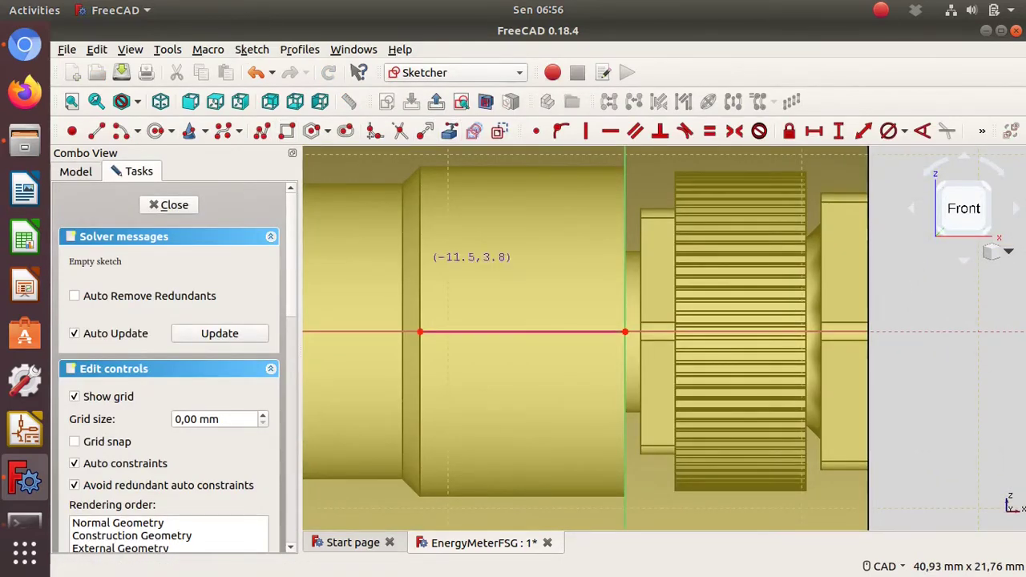
# Draw a thin rectangle along the connector, symmetric about the horizontal axis, 0,5 mm tall
pyautogui.moveTo(561, 320); pyautogui.dragTo(610, 345, button='middle')
pyautogui.scroll(3, 665, 340)
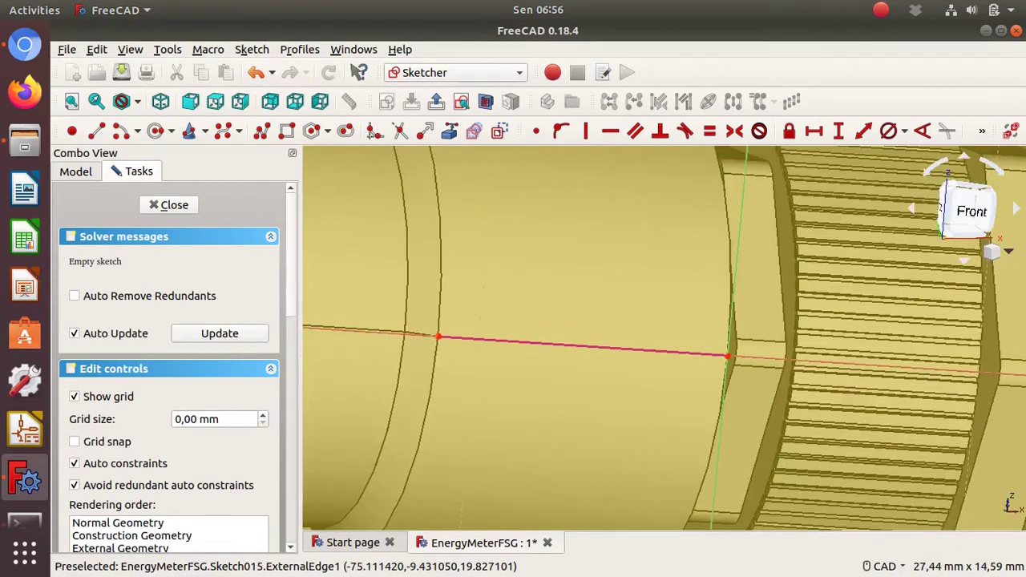
pyautogui.press('1')
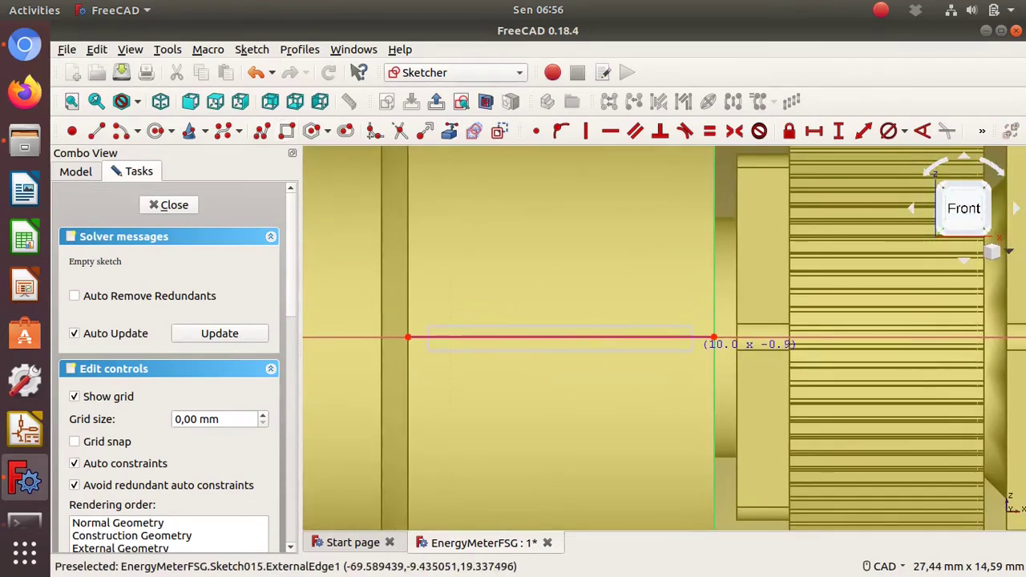
pyautogui.click(693, 349)
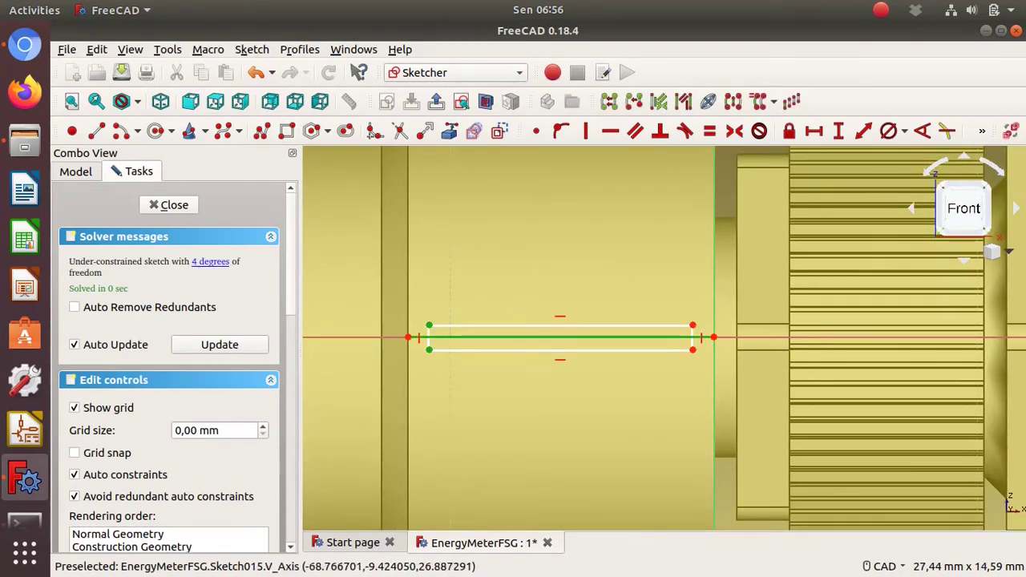
pyautogui.click(734, 130)
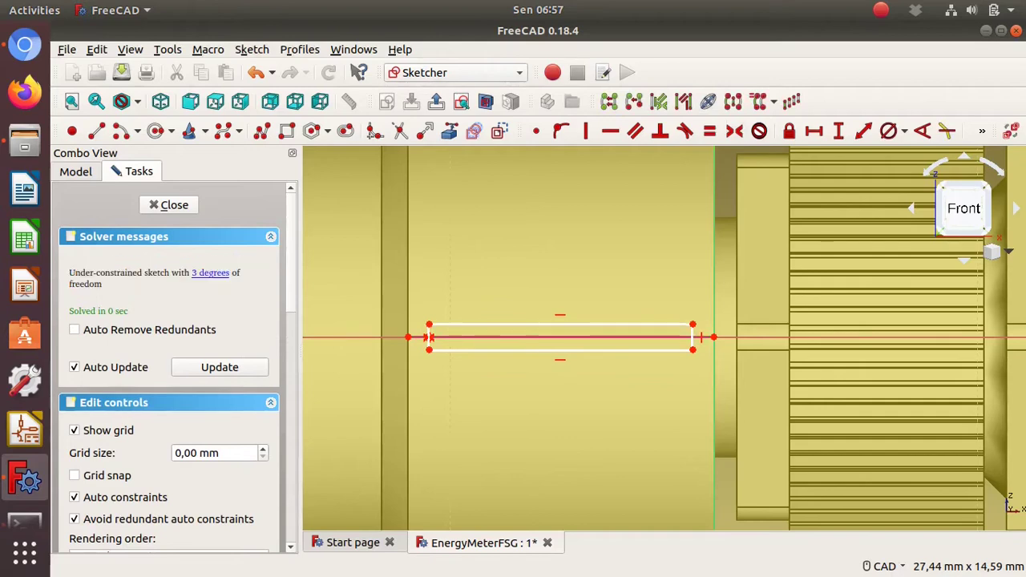
pyautogui.scroll(3, 429, 340)
pyautogui.click(429, 341)
pyautogui.write('i0,5')
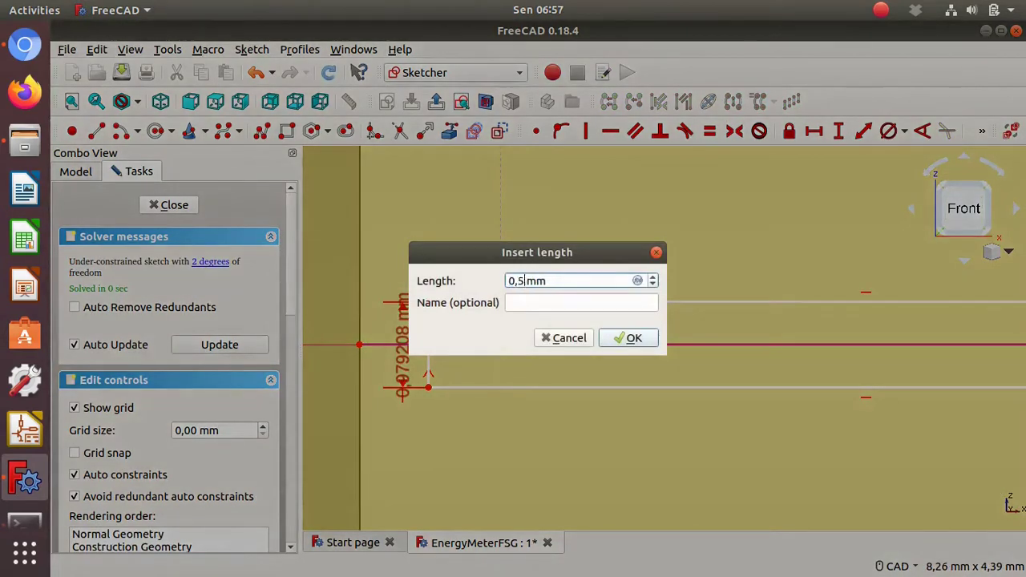
pyautogui.press('Return')
pyautogui.scroll(-5, 433, 345)
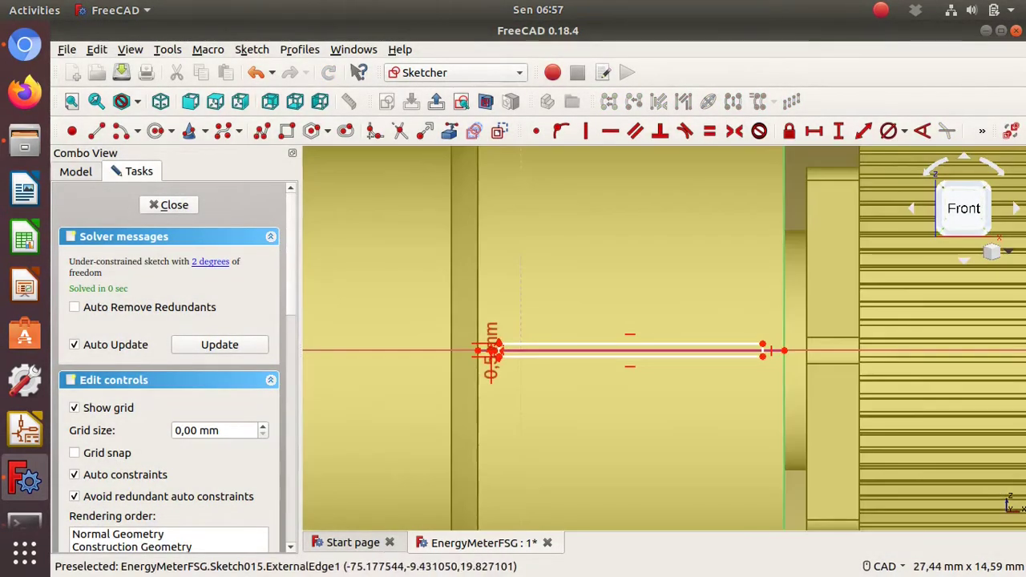
pyautogui.press('Escape')
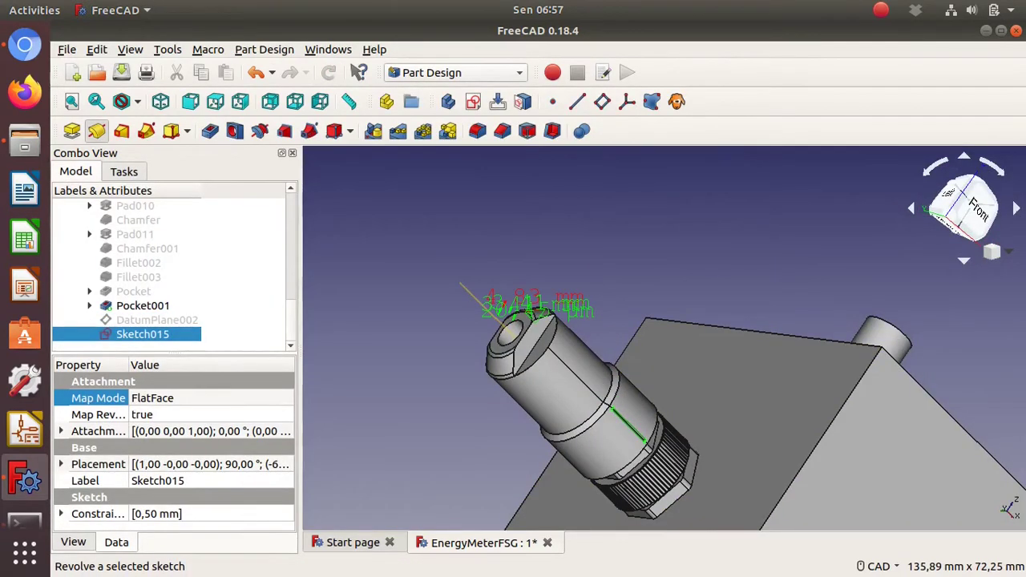
# Cancel a stray revolution, then pad Sketch015 0,50 mm symmetric to its plane as Pad012
pyautogui.click(96, 131)
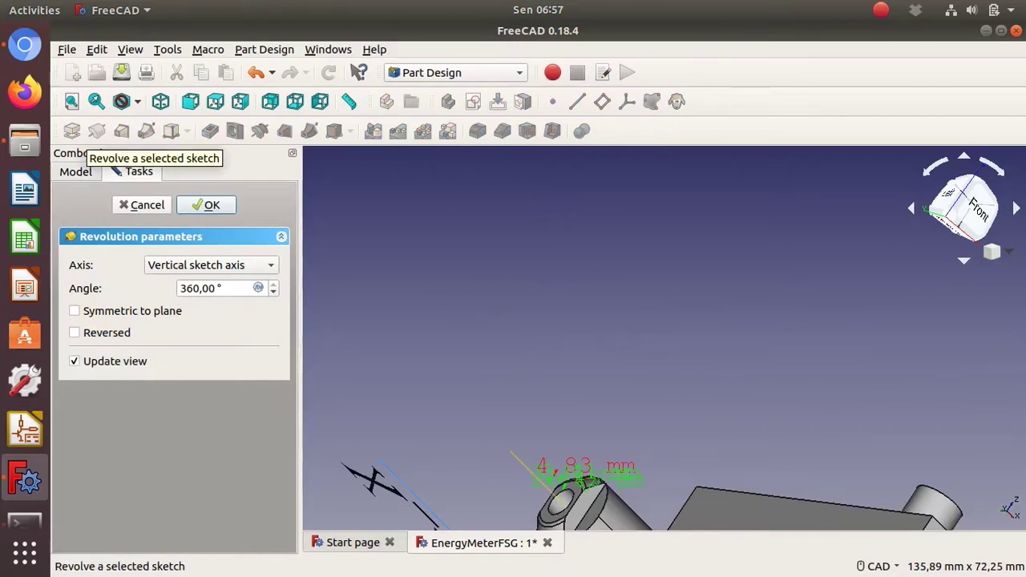
pyautogui.click(143, 204)
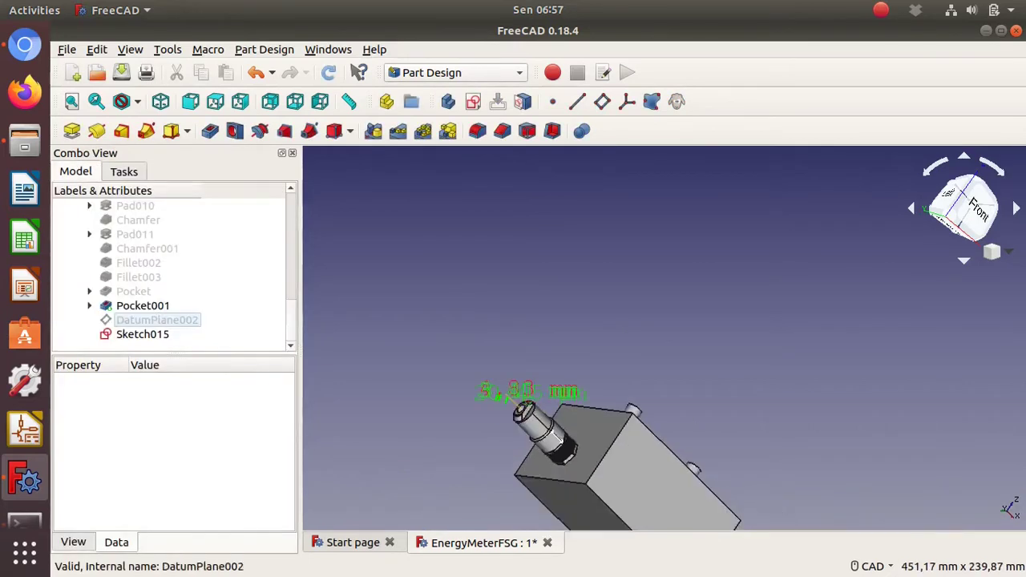
pyautogui.click(142, 334)
pyautogui.click(72, 131)
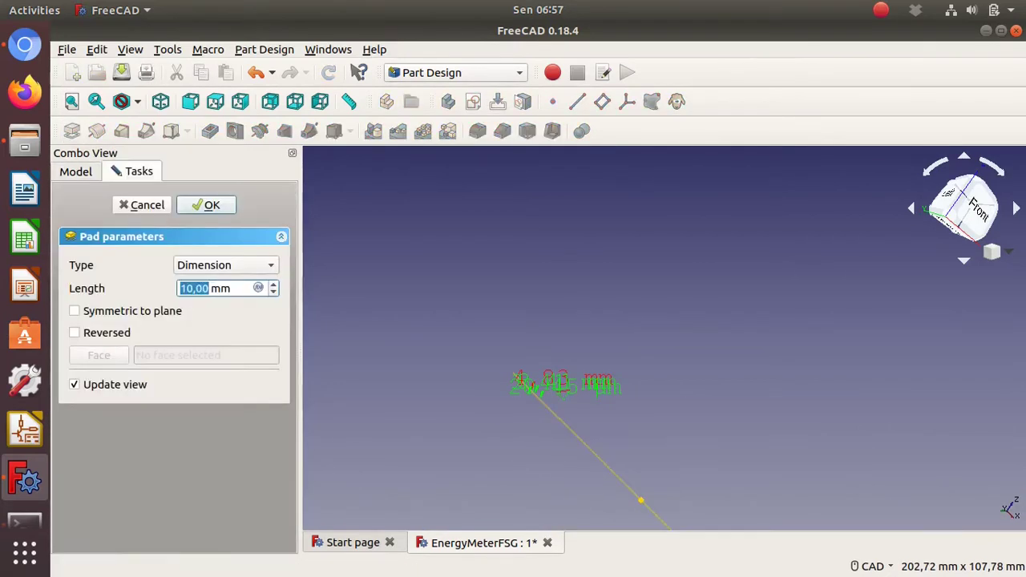
pyautogui.click(75, 310)
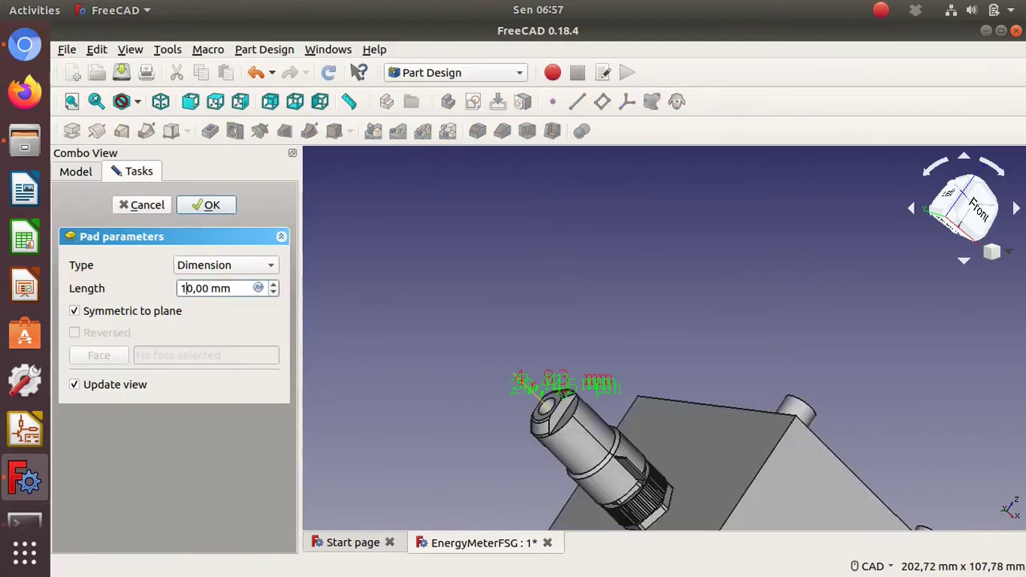
pyautogui.write('5')
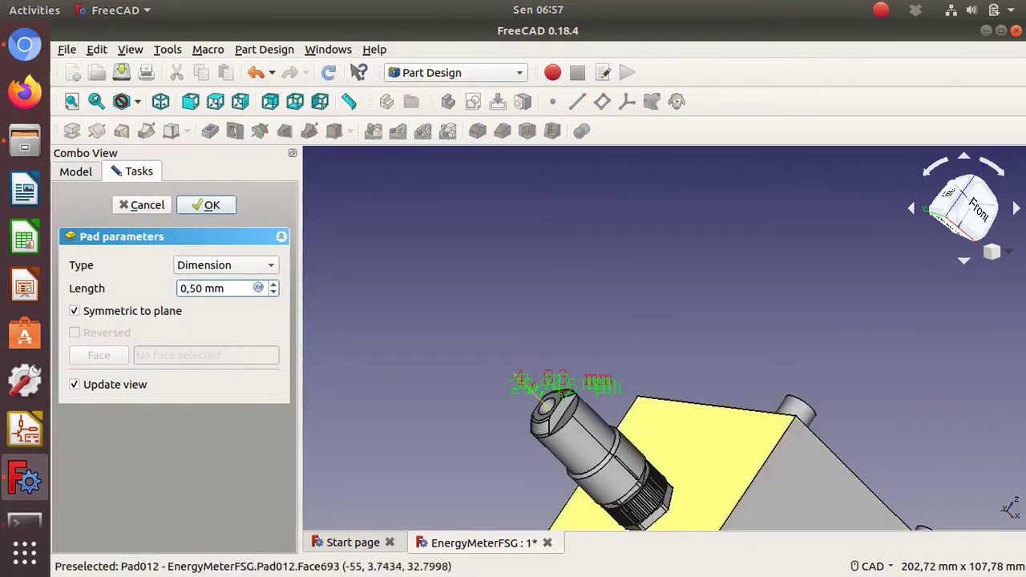
pyautogui.scroll(5, 633, 489)
pyautogui.scroll(3, 633, 489)
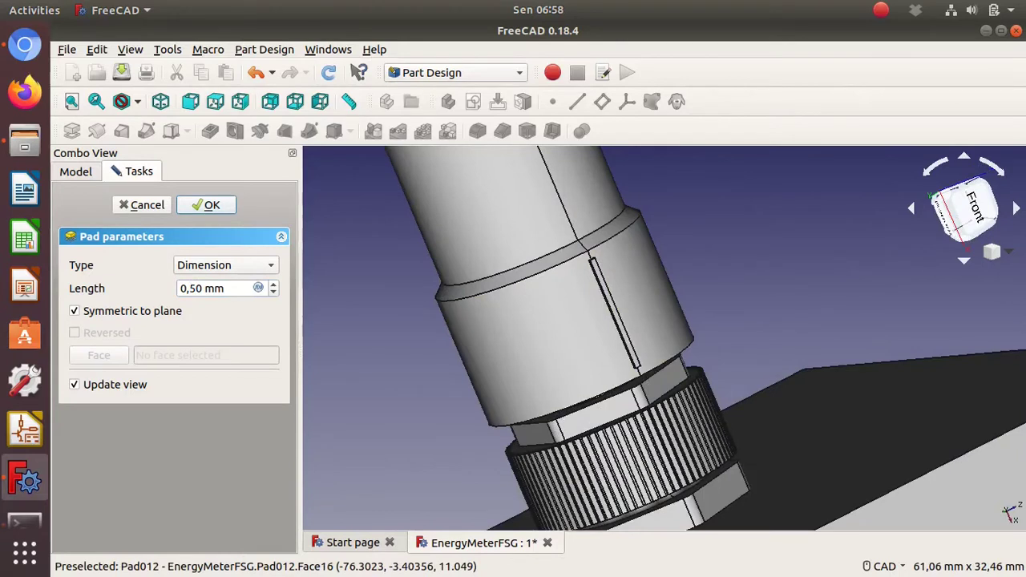
pyautogui.press('Return')
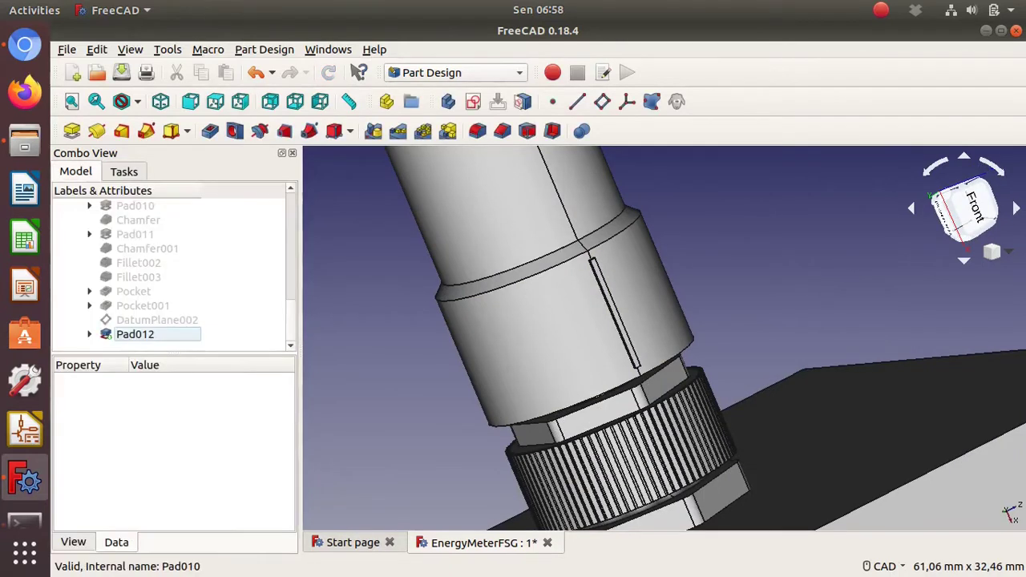
# Polar-pattern Pad012 around DatumLine001 with 70 occurrences over 360°
pyautogui.click(134, 334)
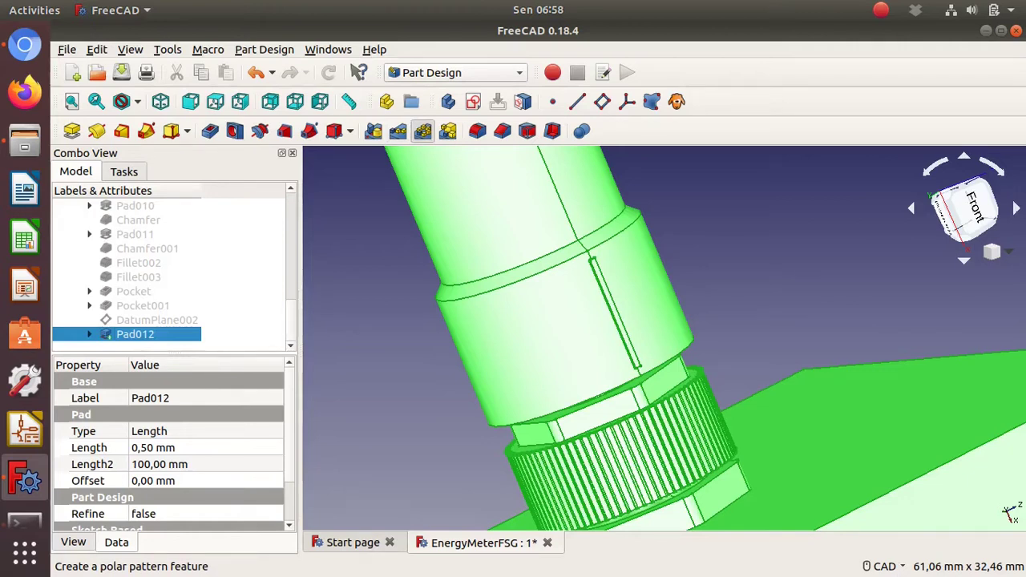
pyautogui.click(422, 130)
pyautogui.click(201, 519)
pyautogui.click(193, 563)
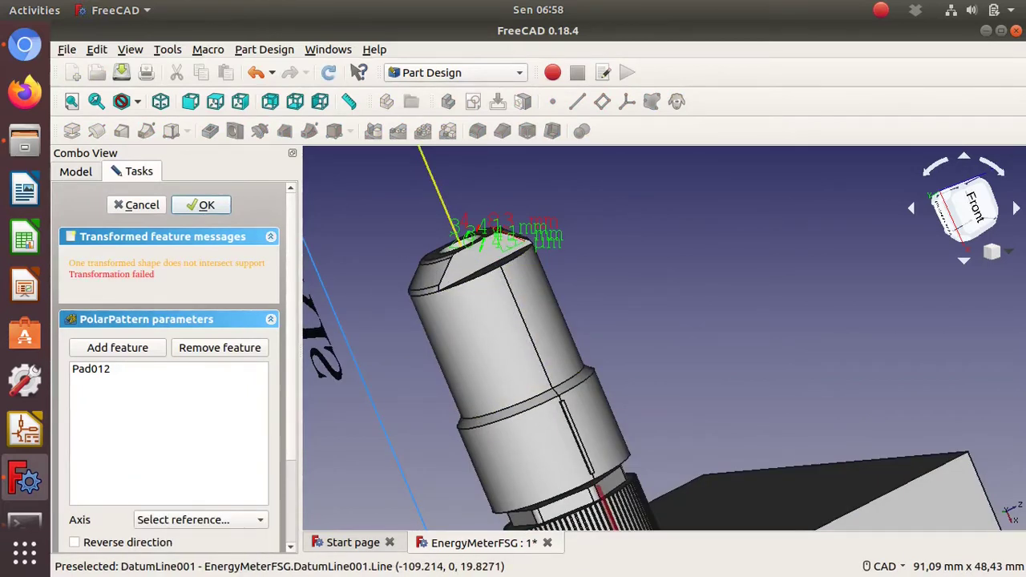
pyautogui.click(446, 215)
pyautogui.moveTo(446, 215)
pyautogui.mouseDown(button='middle')
pyautogui.moveTo(801, 241)
pyautogui.moveTo(561, 240)
pyautogui.mouseUp(button='middle')
pyautogui.scroll(-3, 168, 360)
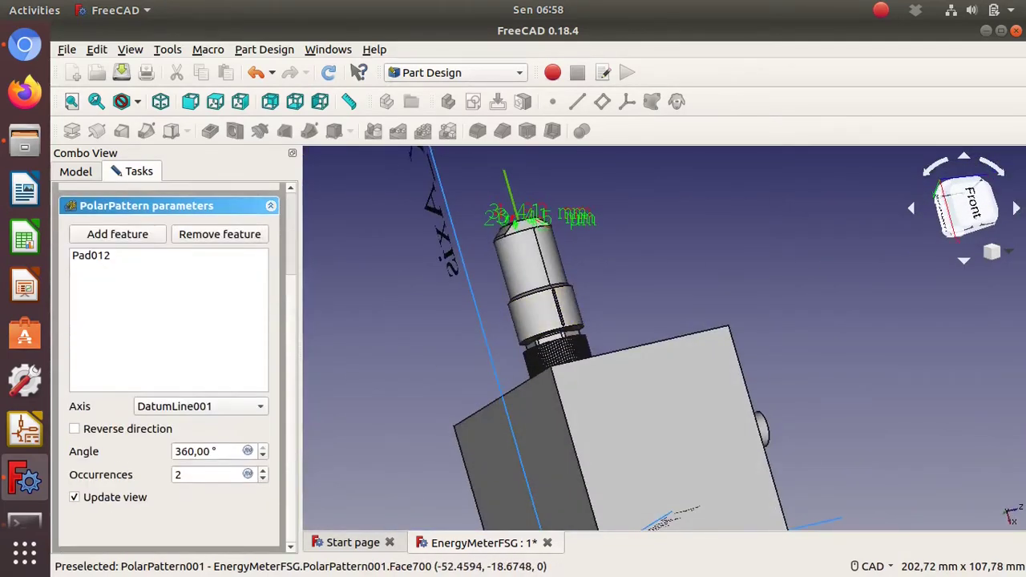
pyautogui.scroll(3, 168, 361)
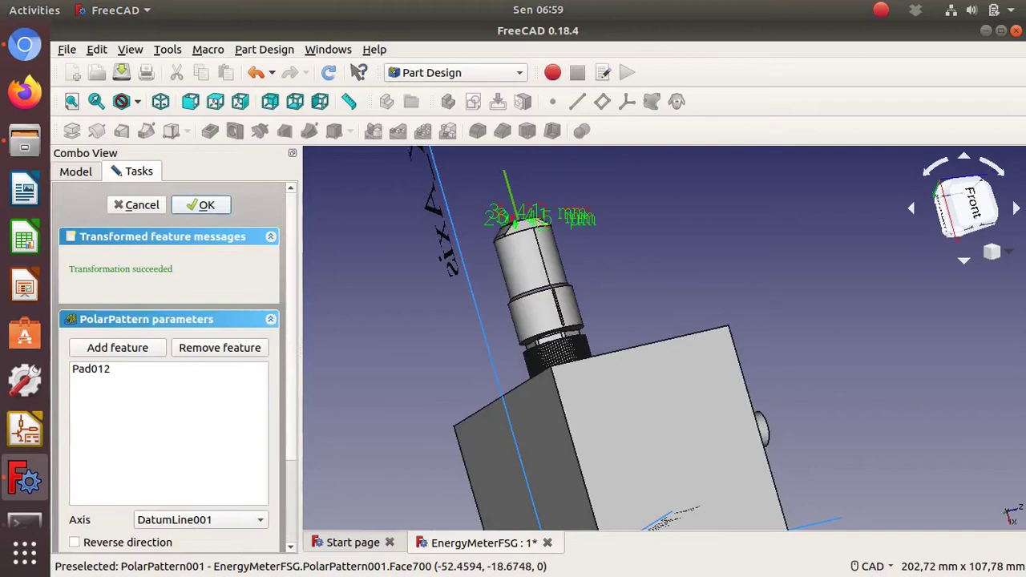
pyautogui.click(200, 205)
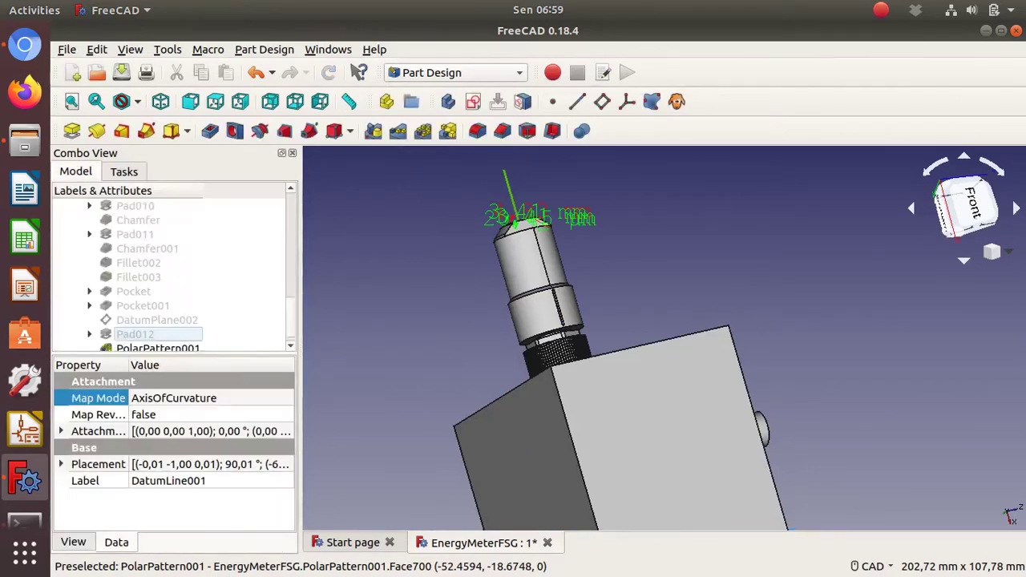
pyautogui.click(158, 333)
pyautogui.click(201, 430)
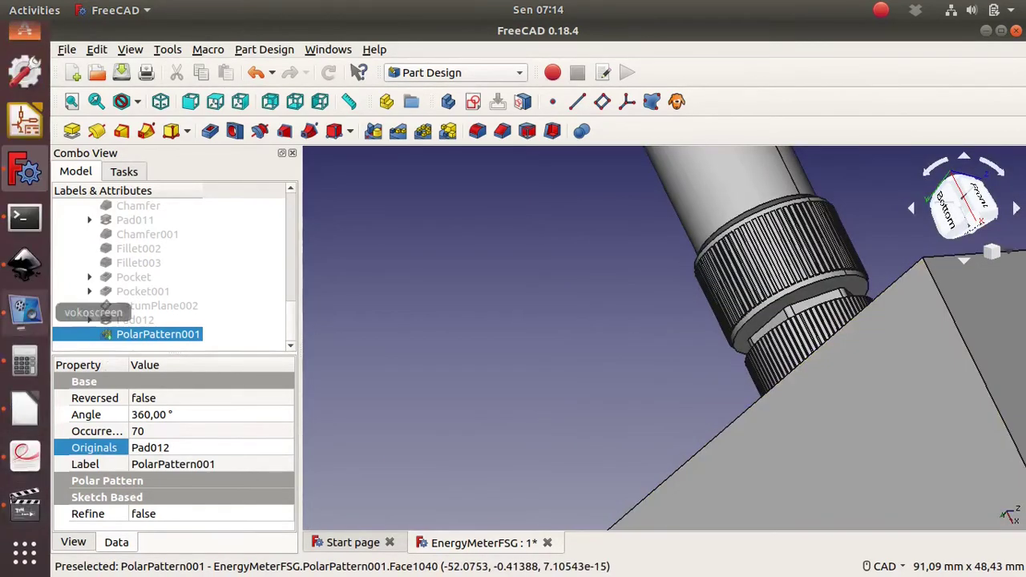
# Select the connector's front cylinder face and switch workbench to reach the edge tools
pyautogui.click(24, 501)
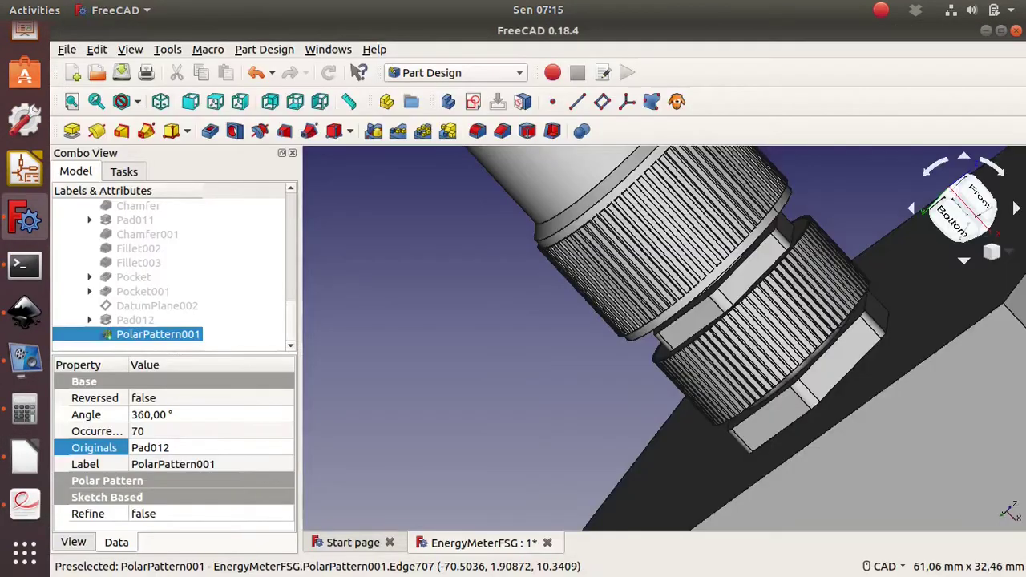
pyautogui.click(545, 273)
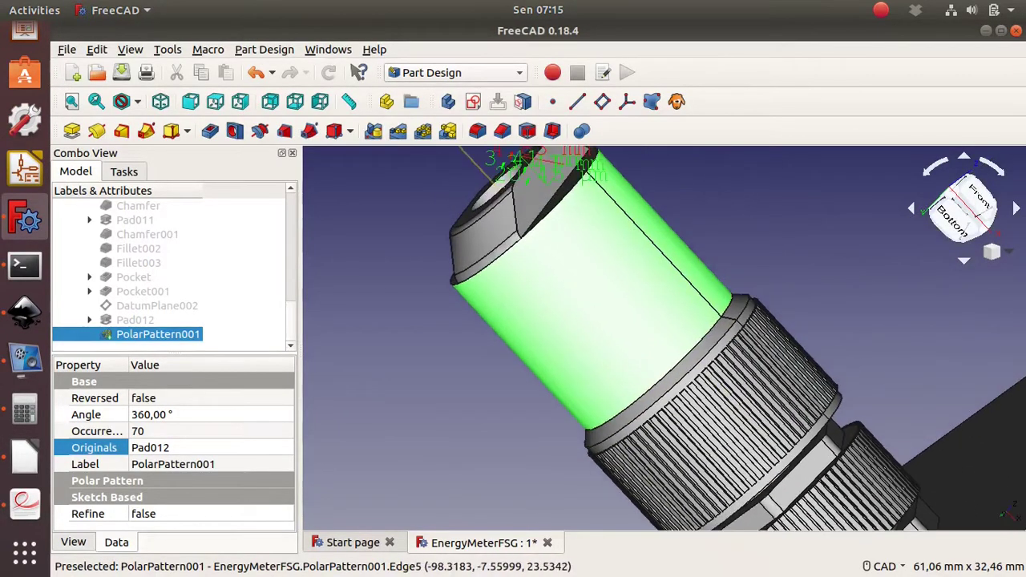
pyautogui.click(454, 72)
pyautogui.click(425, 224)
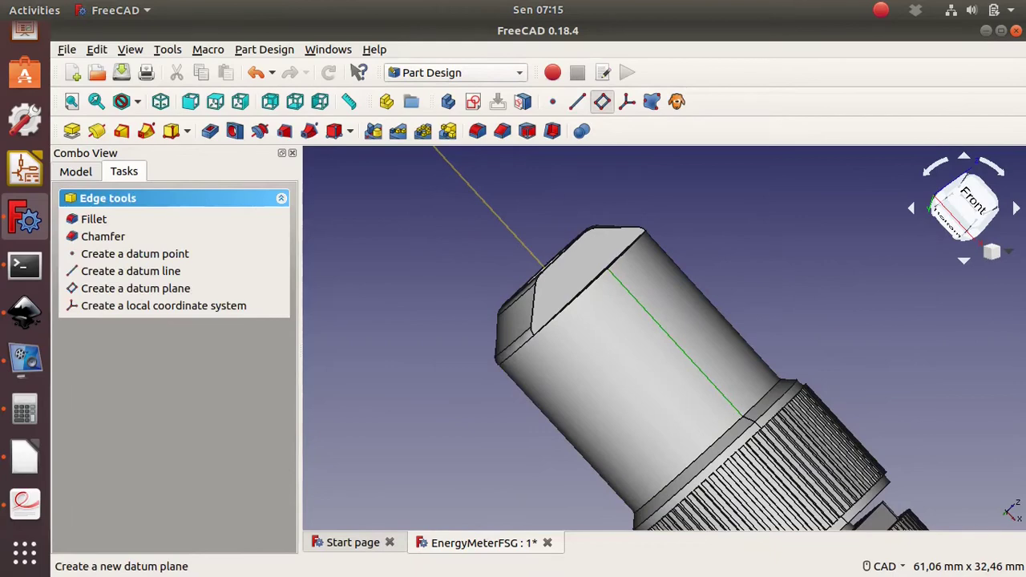
# Create a datum plane on the connector cylinder's lengthwise edge
pyautogui.click(602, 101)
pyautogui.scroll(-5, 168, 360)
pyautogui.scroll(-2, 681, 360)
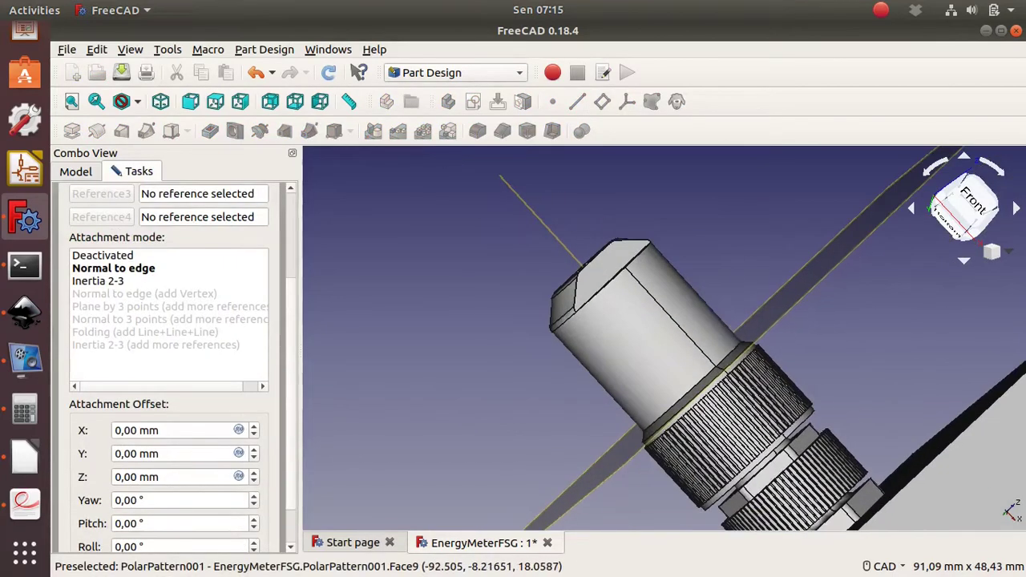
pyautogui.write('9')
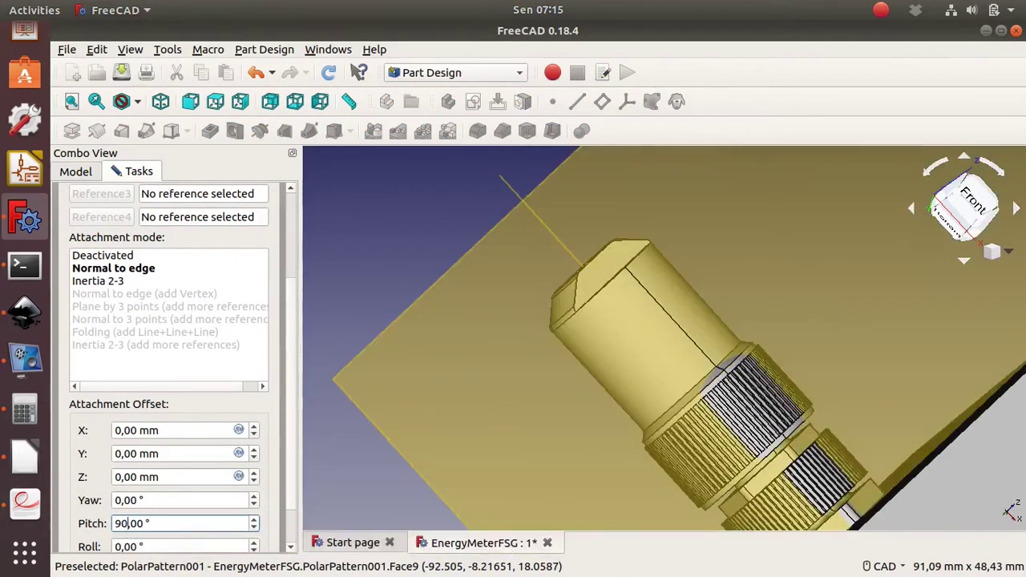
pyautogui.scroll(3, 169, 364)
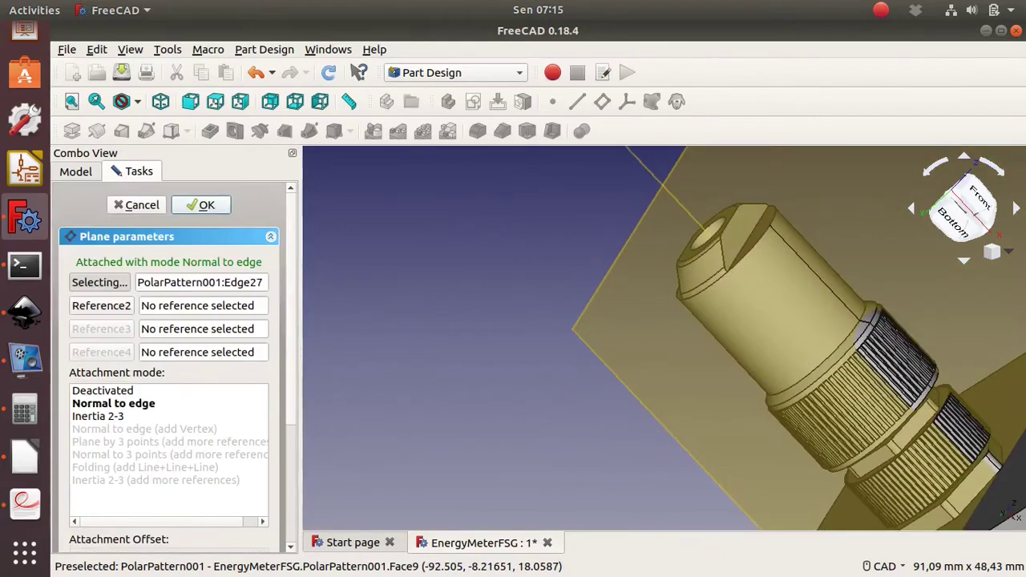
pyautogui.click(201, 204)
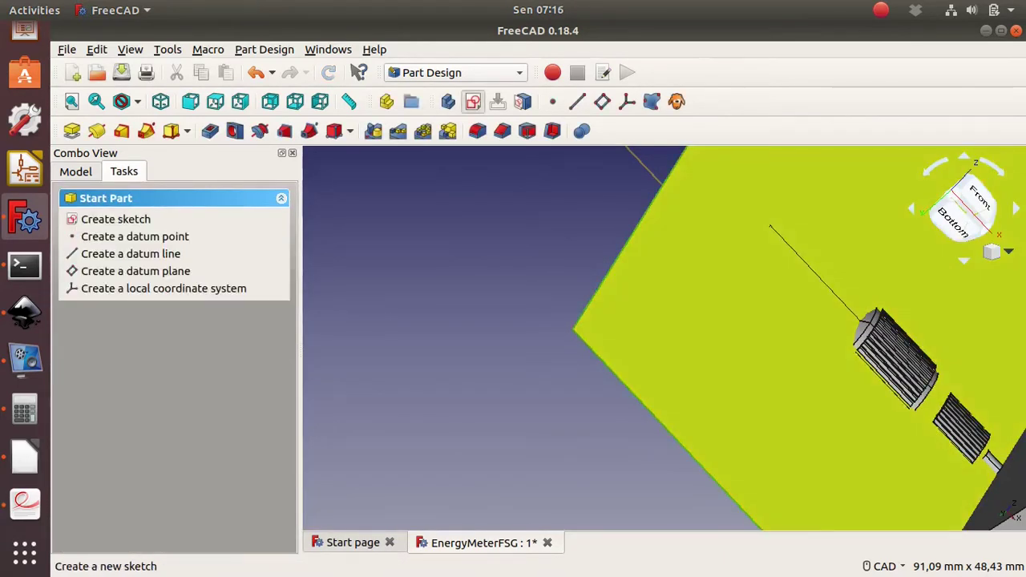
# Create Sketch016 on the datum plane and confirm its attachment
pyautogui.click(116, 219)
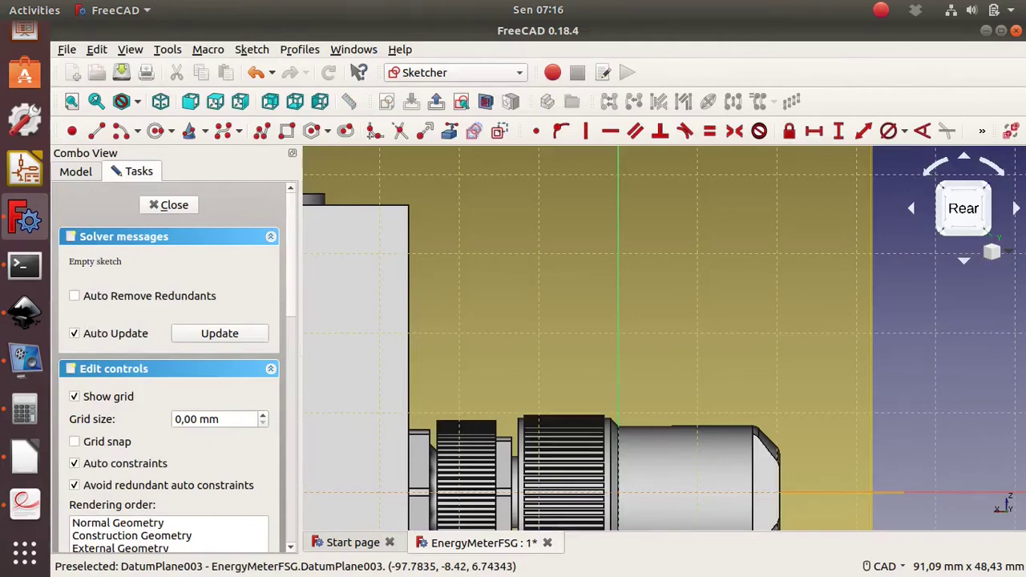
pyautogui.press('Escape')
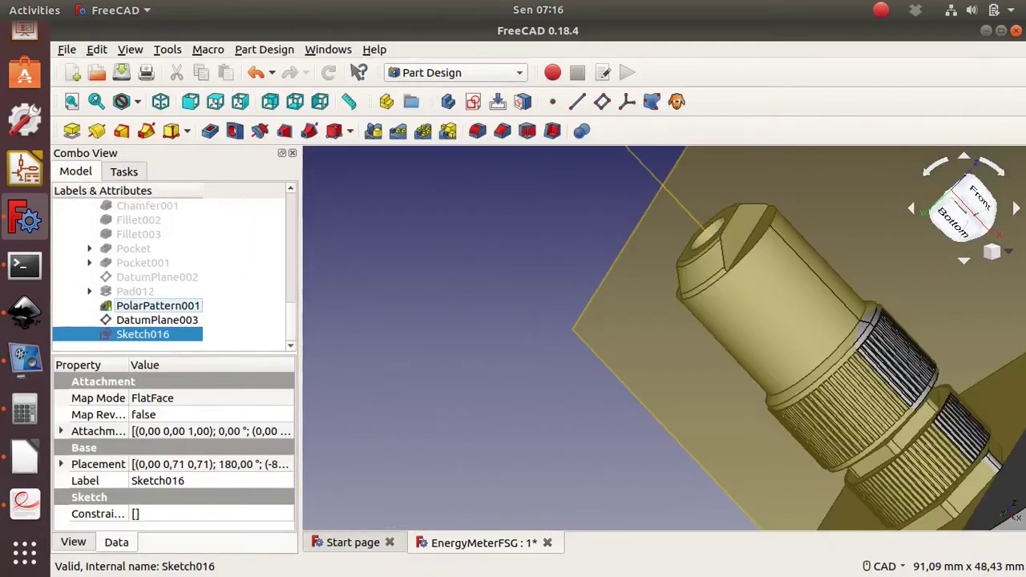
pyautogui.doubleClick(160, 398)
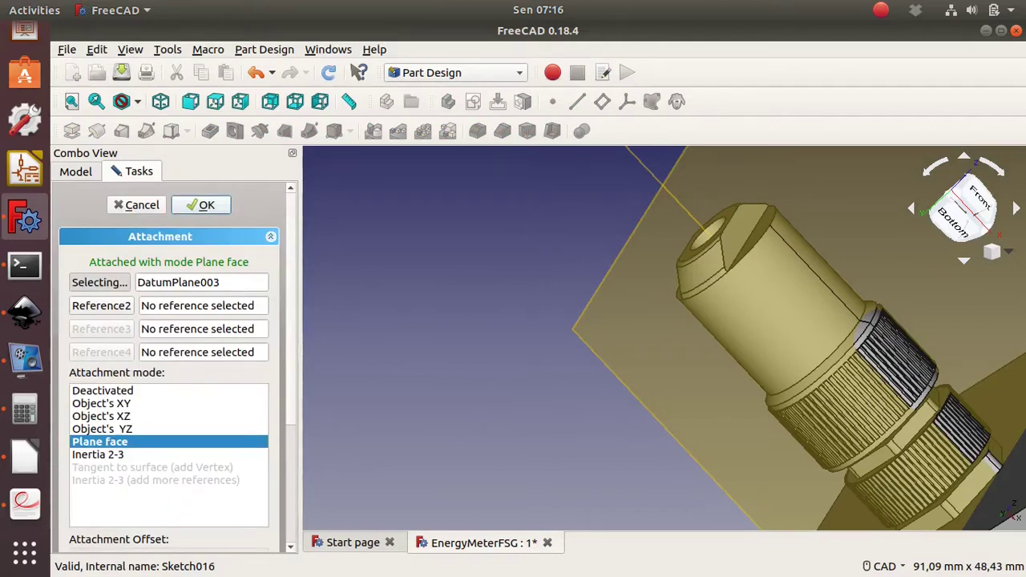
pyautogui.click(200, 204)
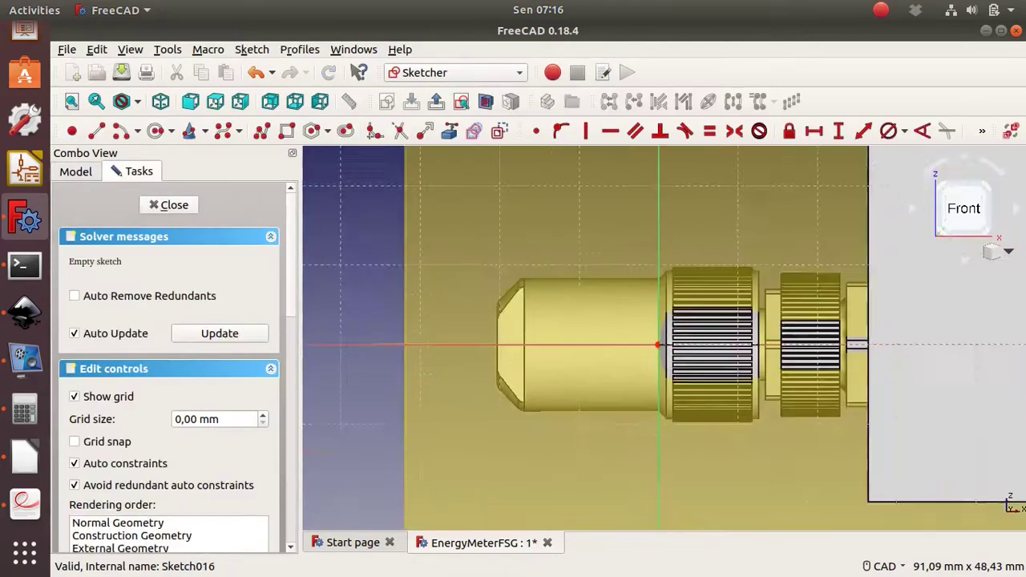
# Draw a slot along the connector's external edge, symmetric about the axis and 0.5 mm wide
pyautogui.click(561, 326)
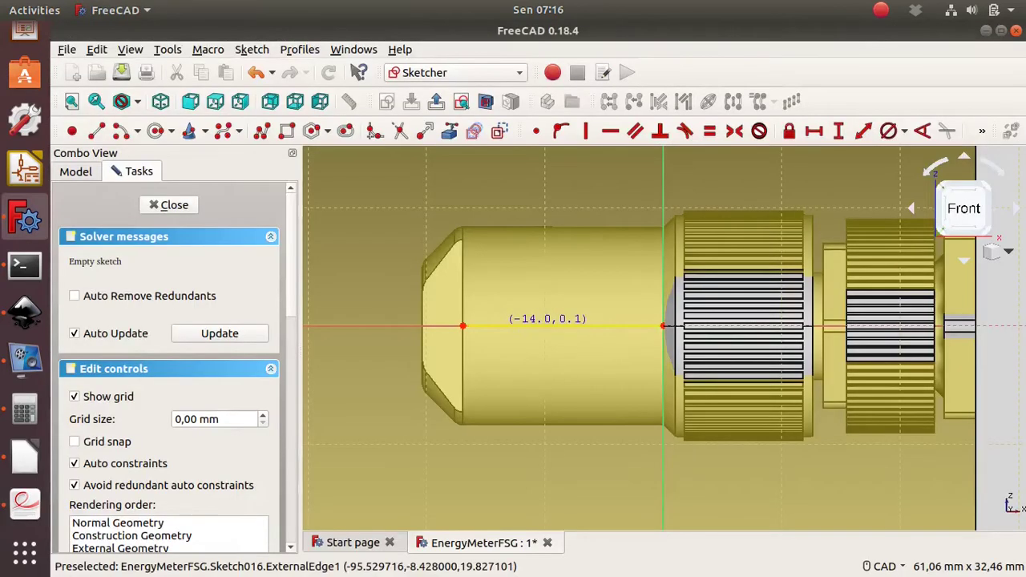
pyautogui.click(614, 326)
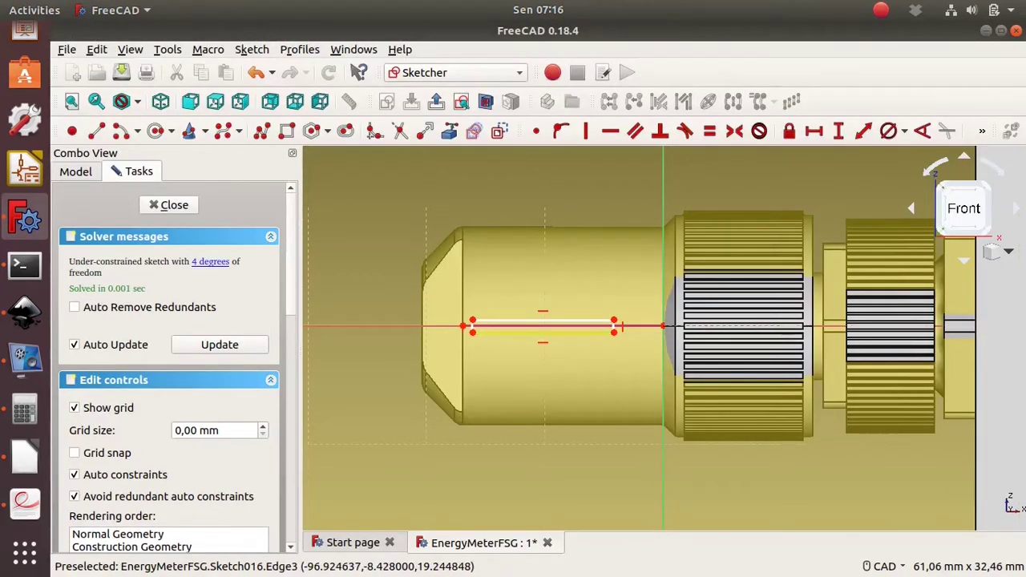
pyautogui.scroll(4, 495, 349)
pyautogui.click(445, 311)
pyautogui.click(734, 131)
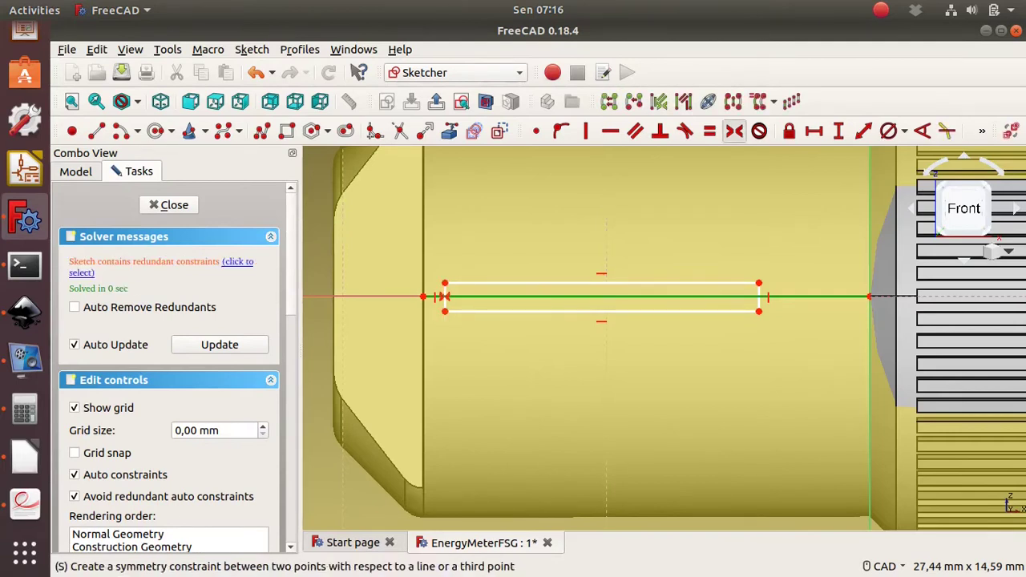
pyautogui.press('Escape')
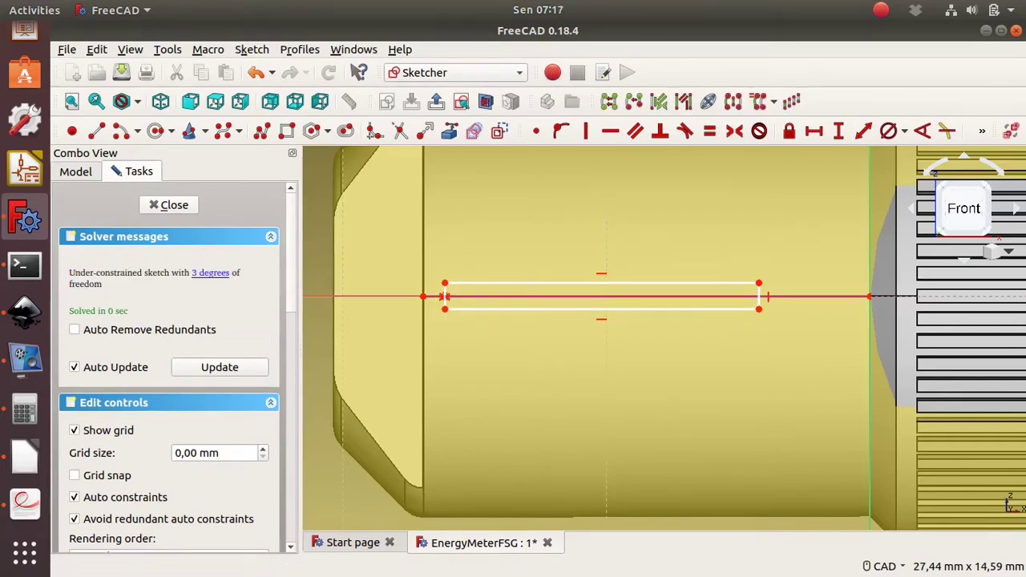
pyautogui.scroll(5, 437, 293)
pyautogui.write('i6')
pyautogui.press('Return')
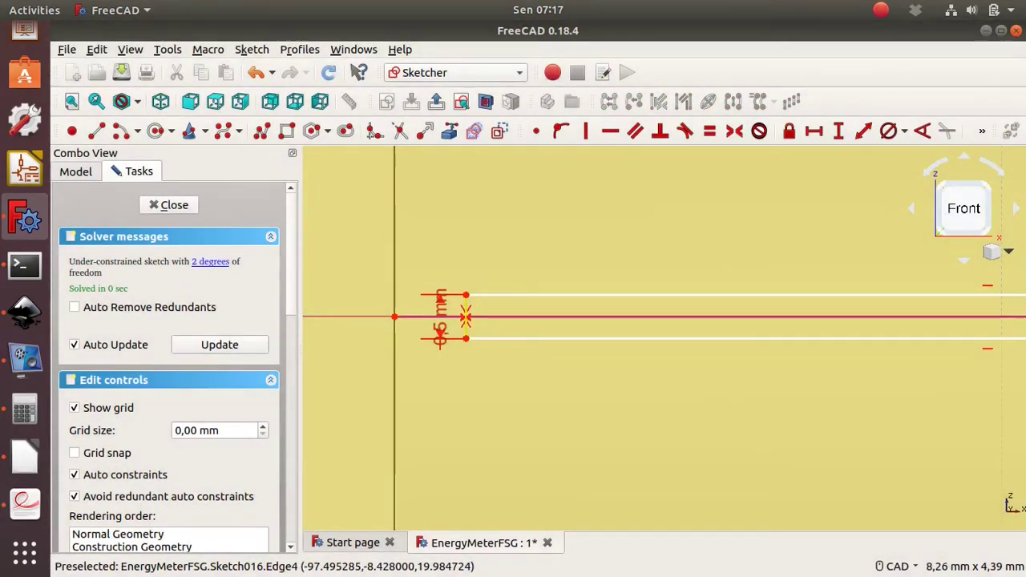
# Check the specification PDF and move the slot's left end onto the sketch origin
pyautogui.scroll(-2, 440, 296)
pyautogui.scroll(-2, 440, 296)
pyautogui.scroll(4, 439, 297)
pyautogui.hotkey('alt', 'Tab')
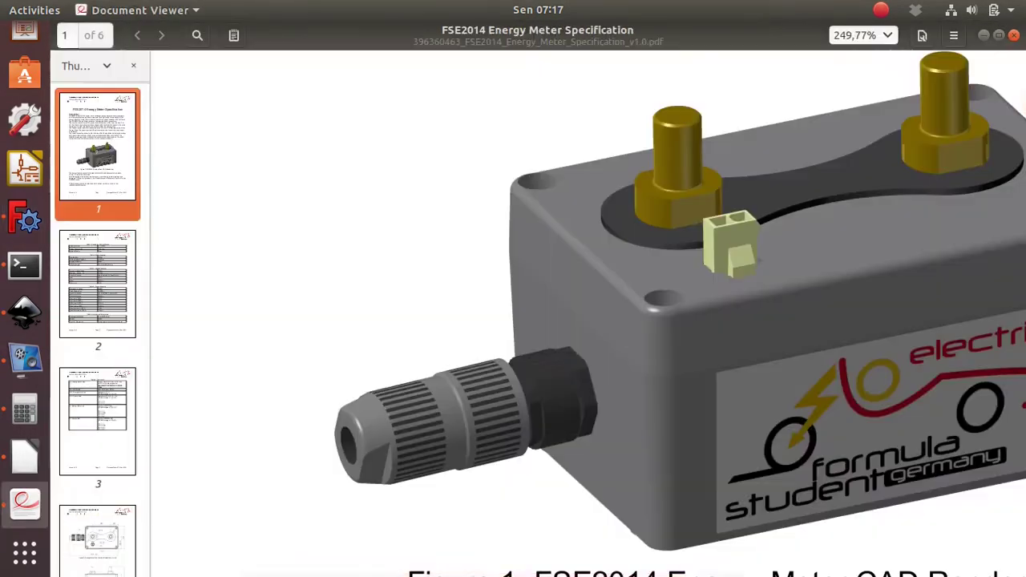
pyautogui.hotkey('alt', 'Tab')
pyautogui.hotkey('alt', 'Tab')
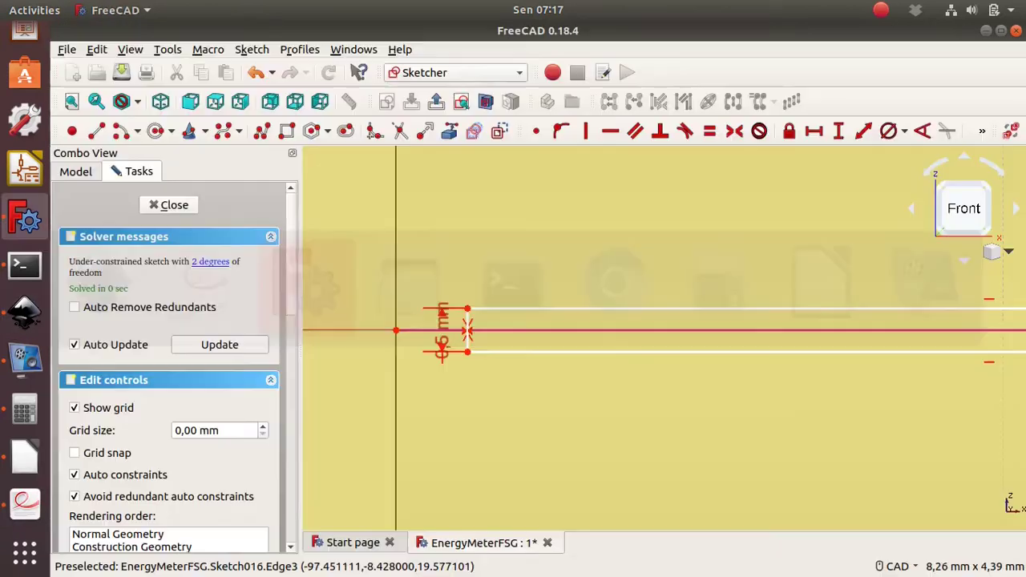
pyautogui.moveTo(467, 331); pyautogui.dragTo(433, 330)
pyautogui.hotkey('alt', 'Tab')
pyautogui.hotkey('alt', 'Tab')
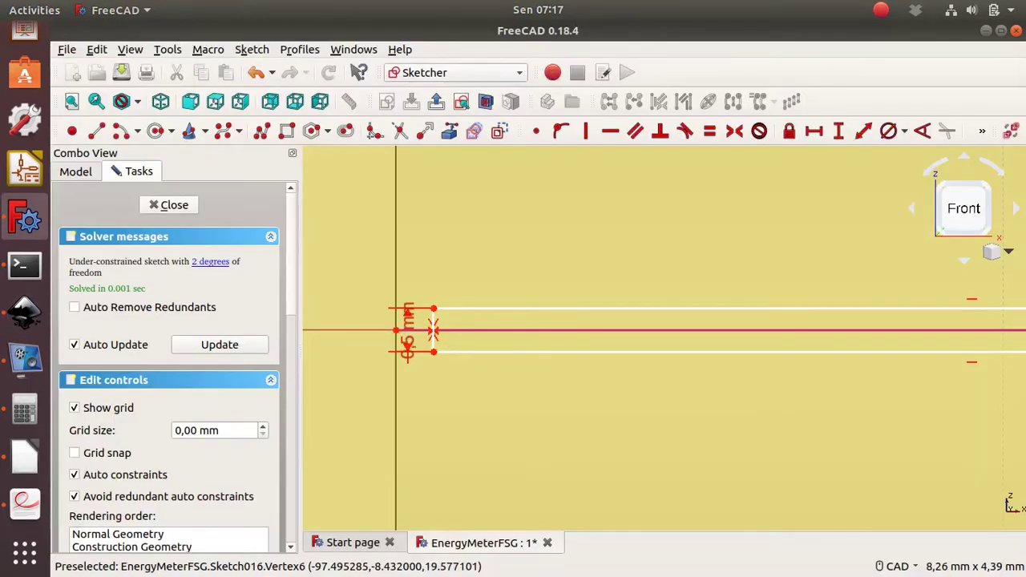
pyautogui.scroll(-3, 405, 330)
pyautogui.scroll(2, 405, 330)
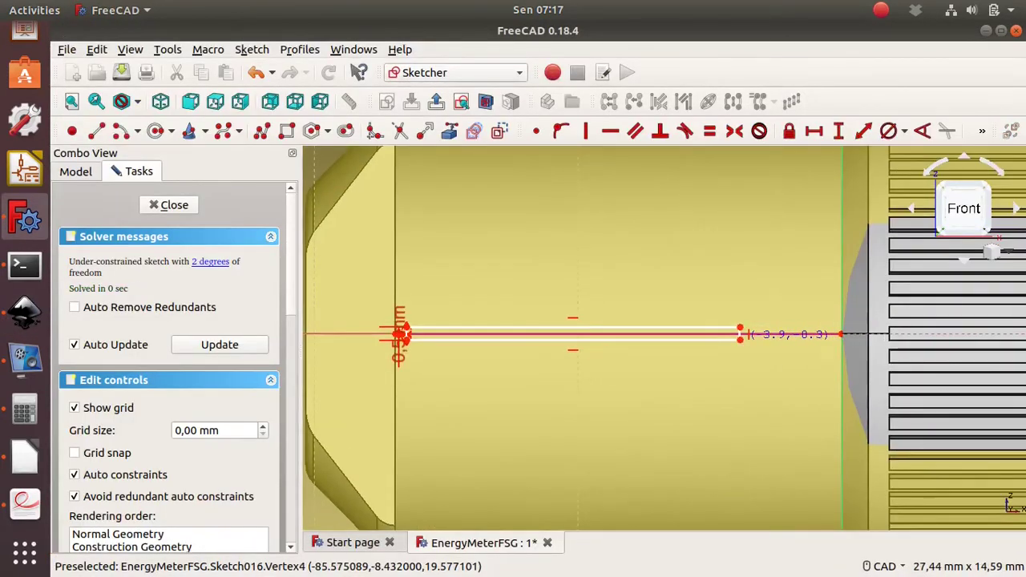
# Pad Sketch016 0.5 mm symmetric to its plane
pyautogui.press('Escape')
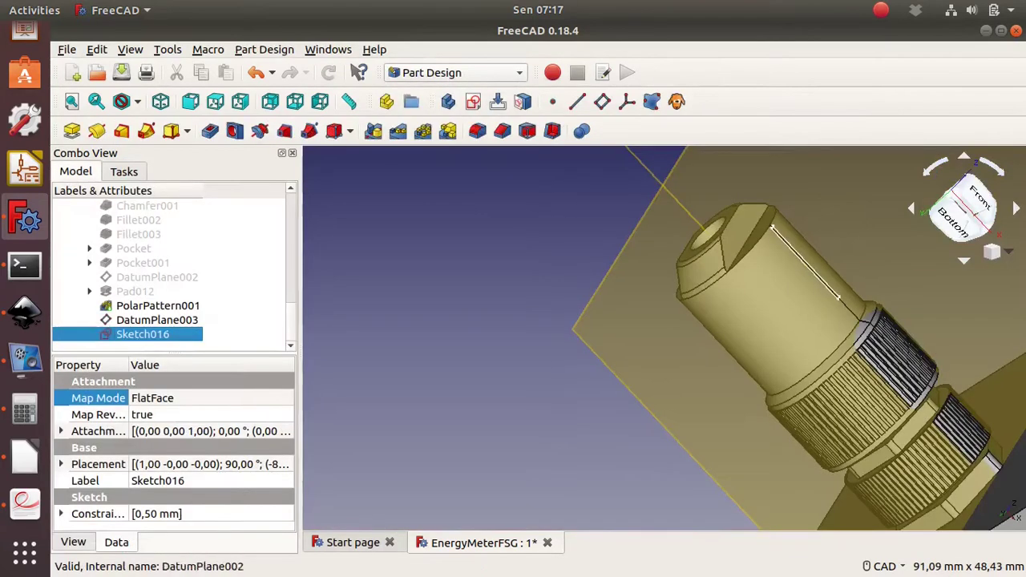
pyautogui.click(71, 131)
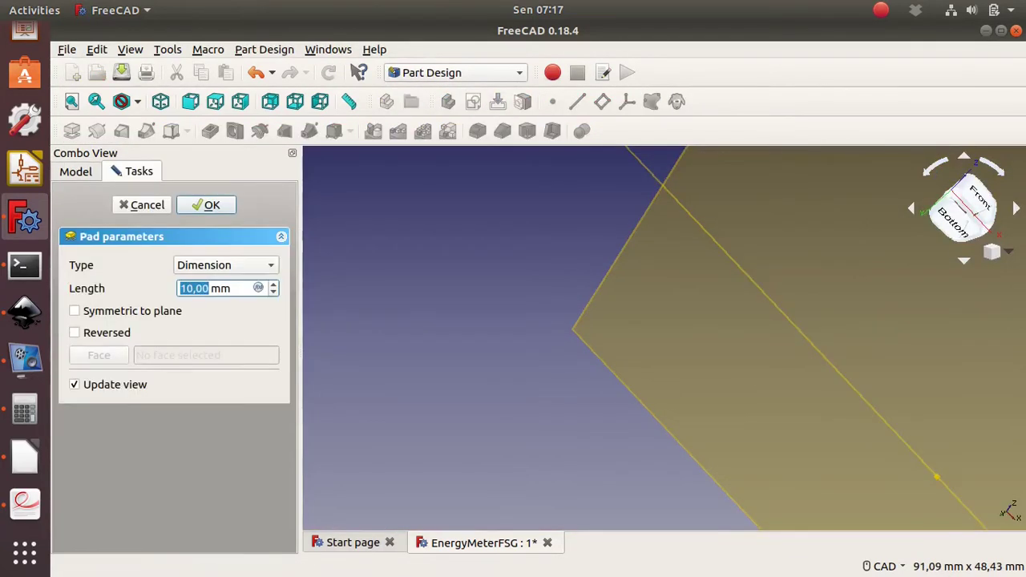
pyautogui.click(73, 310)
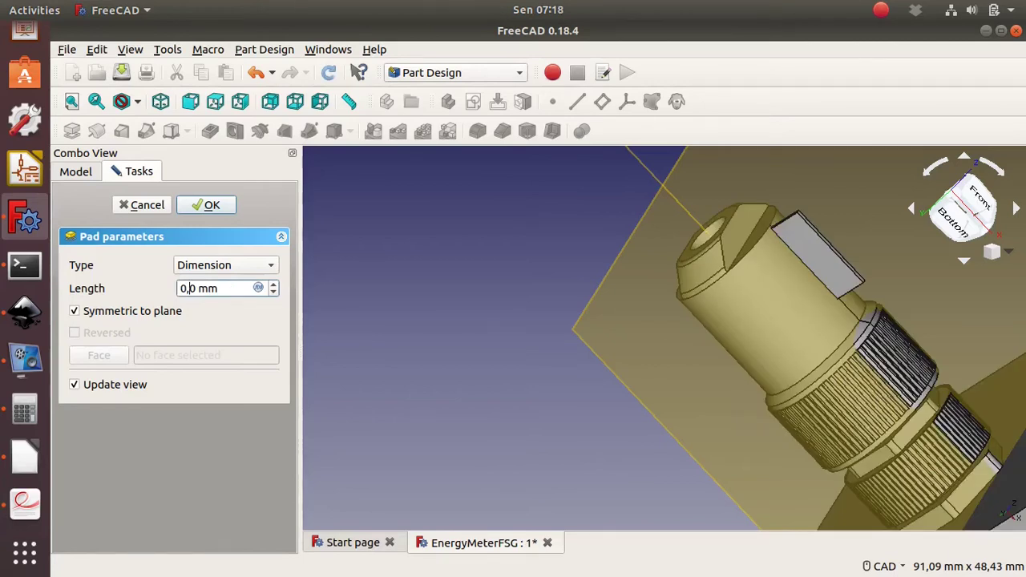
pyautogui.write('5')
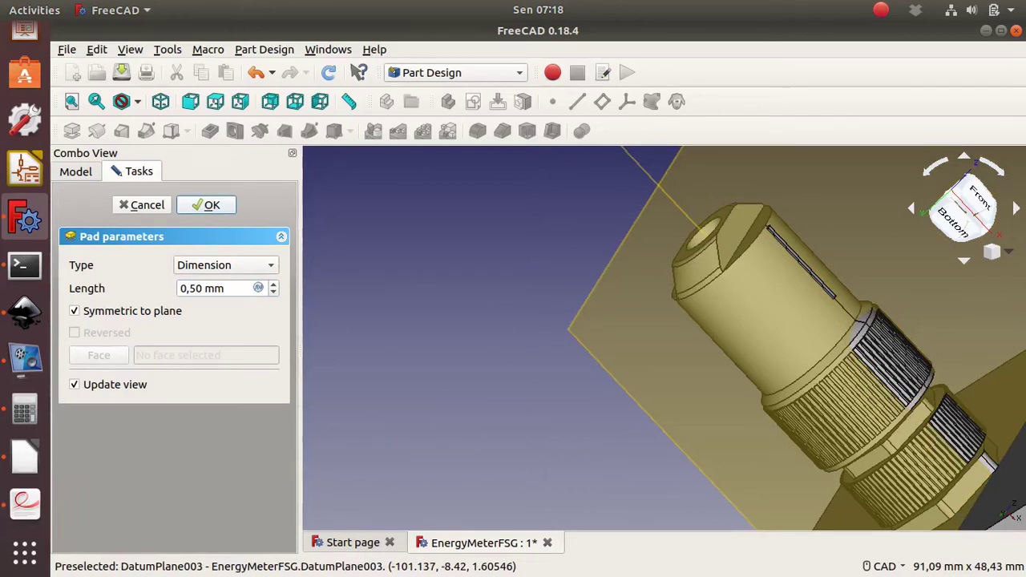
pyautogui.press('Return')
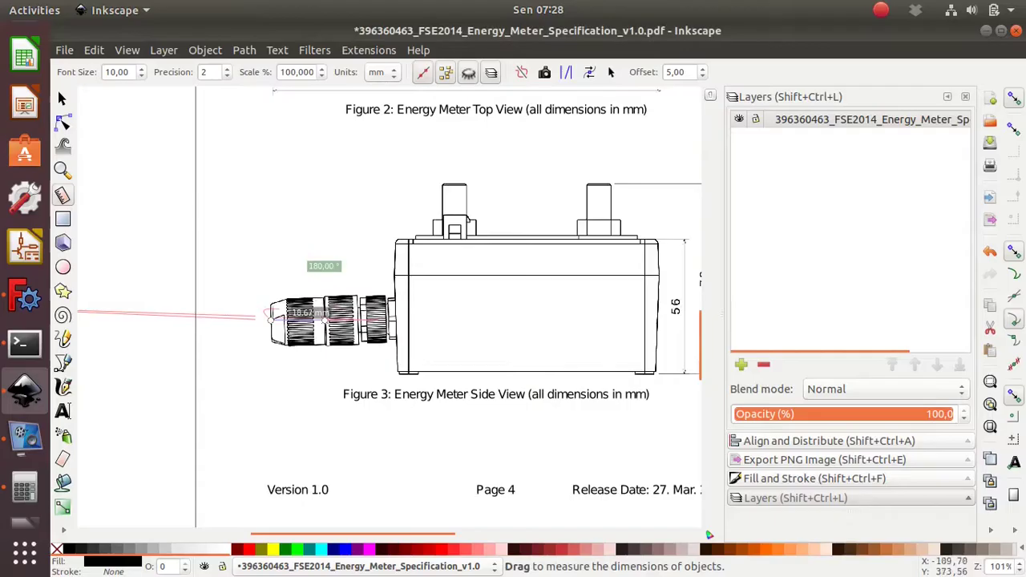
# Start a fillet on Face1341
pyautogui.click(24, 297)
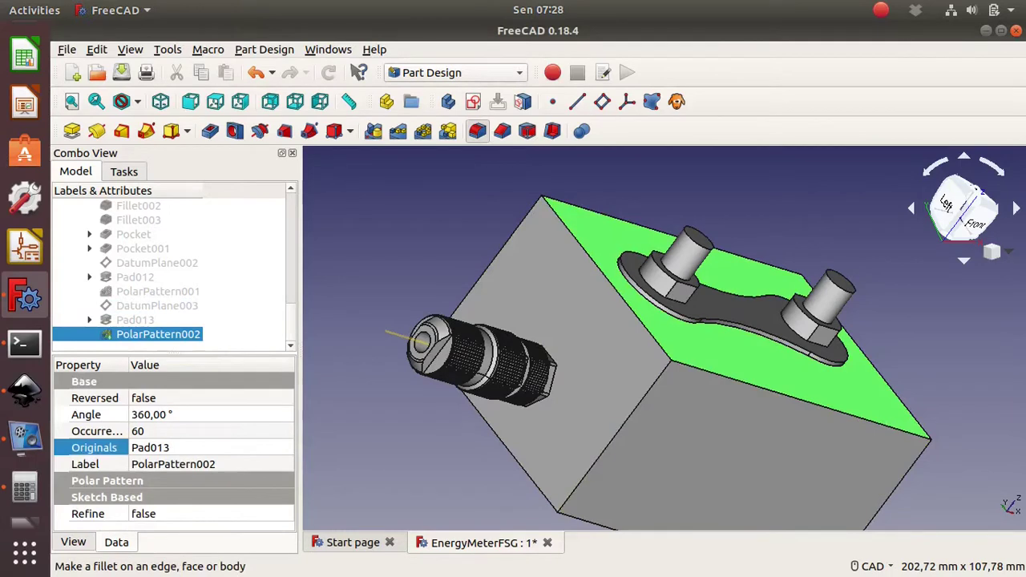
pyautogui.click(477, 131)
pyautogui.write('0')
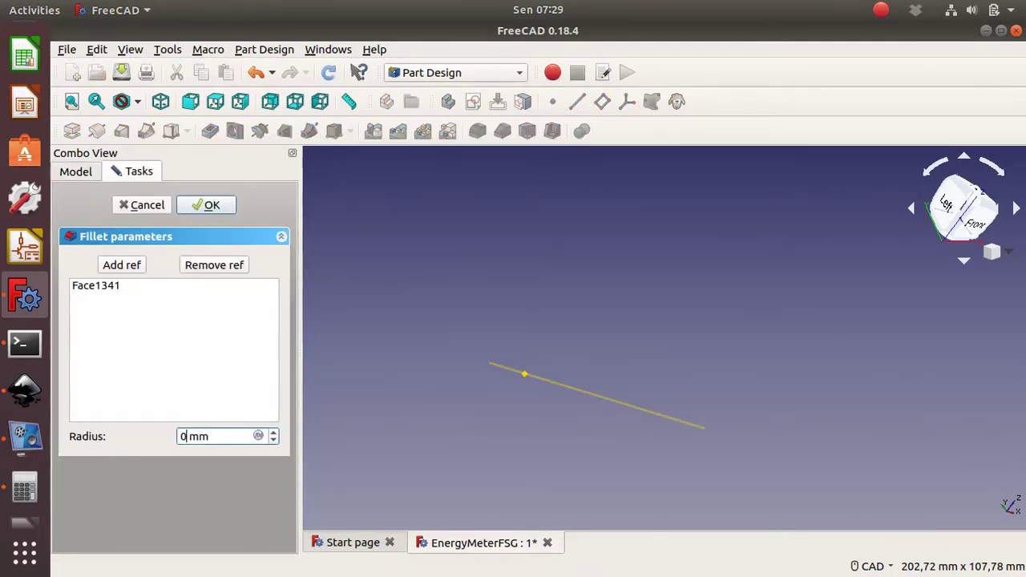
# Zoom out to browse the specification PDF's pages 3–4, then cancel the FreeCAD fillet
pyautogui.hotkey('alt', 'Tab')
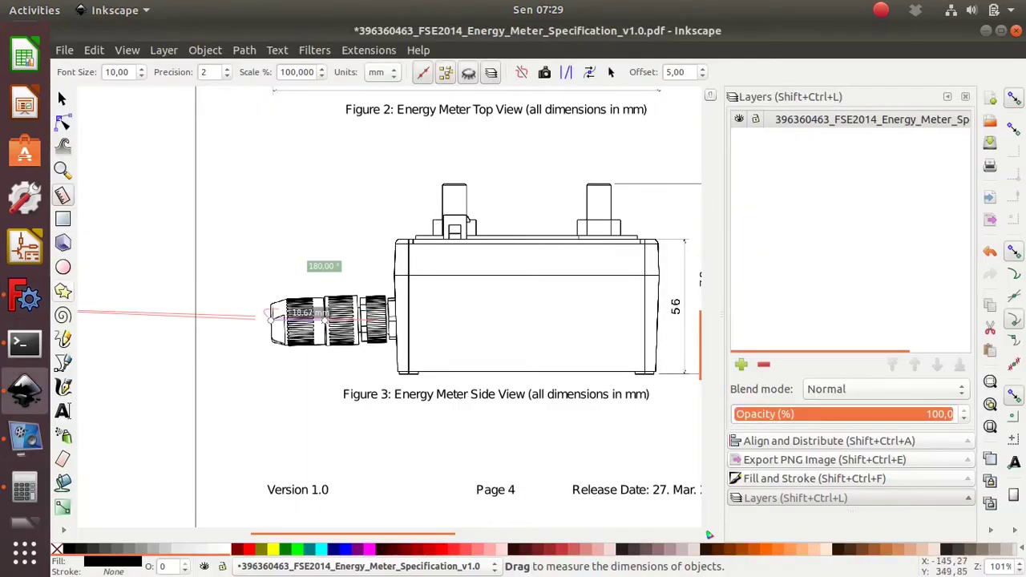
pyautogui.click(25, 503)
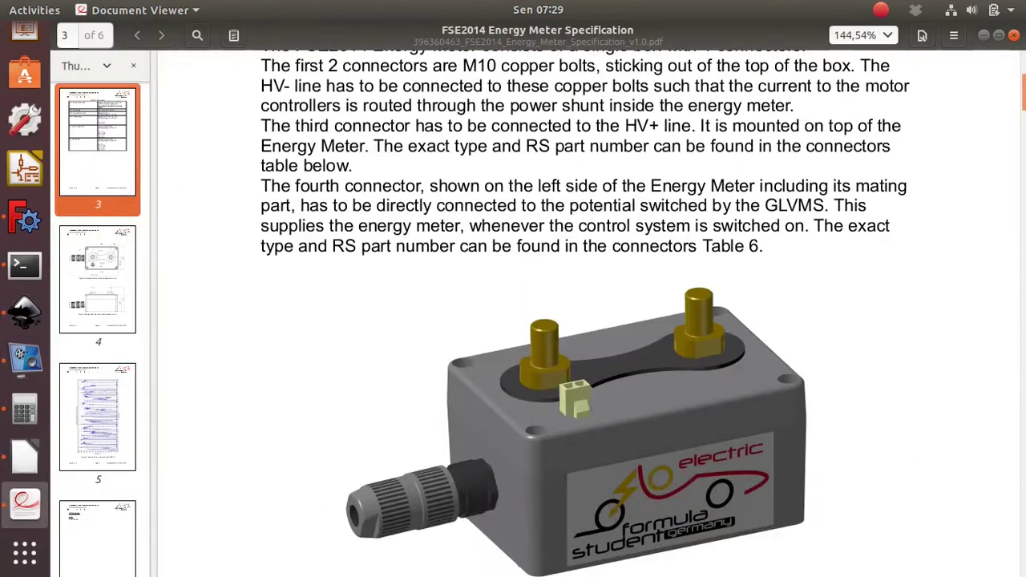
pyautogui.hotkey('ctrl', '-')
pyautogui.hotkey('ctrl', '-')
pyautogui.hotkey('ctrl', '-')
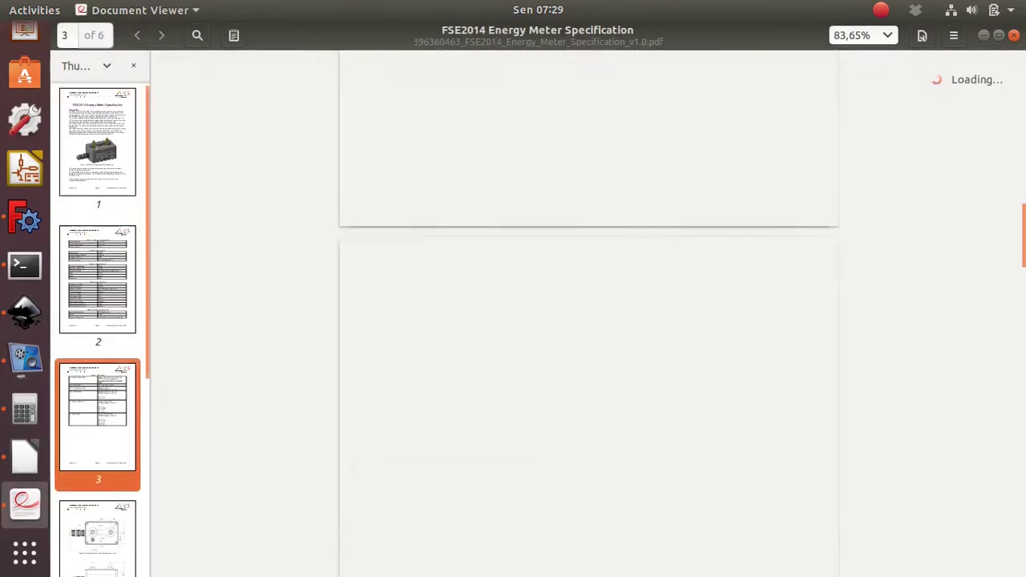
pyautogui.hotkey('ctrl', '+')
pyautogui.hotkey('alt', 'Tab')
pyautogui.hotkey('alt', 'Tab')
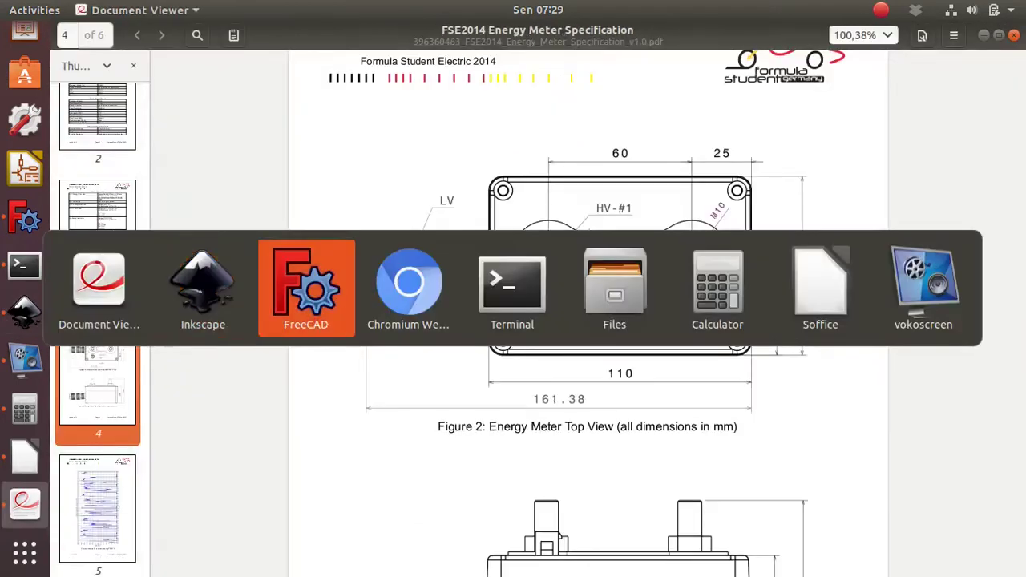
pyautogui.press('Escape')
# Turn the box to a top-right isometric view and start a fillet on its vertical edges
pyautogui.press('0')
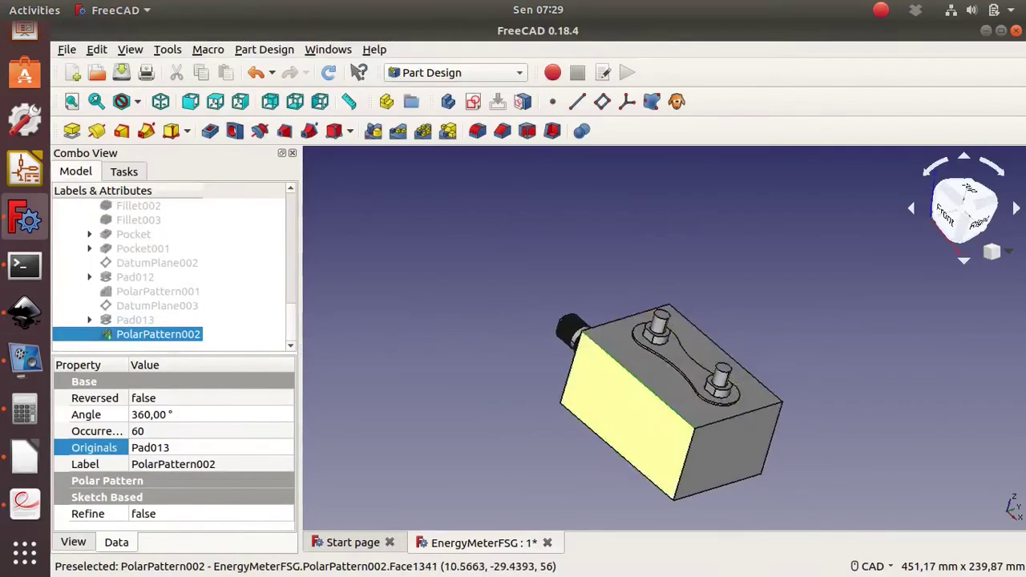
pyautogui.click(725, 449)
pyautogui.moveTo(726, 449)
pyautogui.mouseDown(button='middle')
pyautogui.moveTo(487, 321)
pyautogui.moveTo(741, 281)
pyautogui.mouseUp(button='middle')
pyautogui.click(505, 336)
pyautogui.click(505, 337)
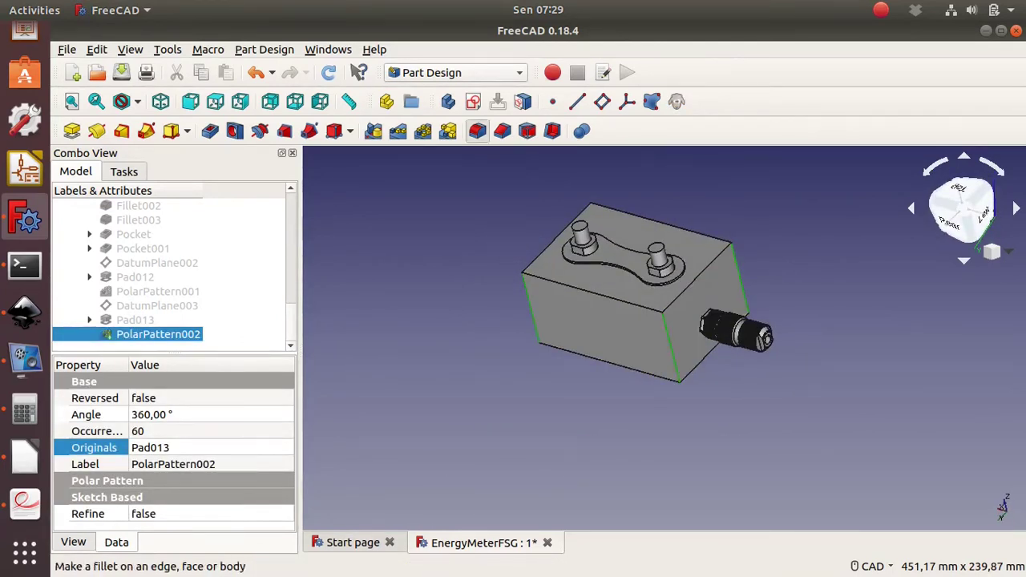
pyautogui.click(476, 130)
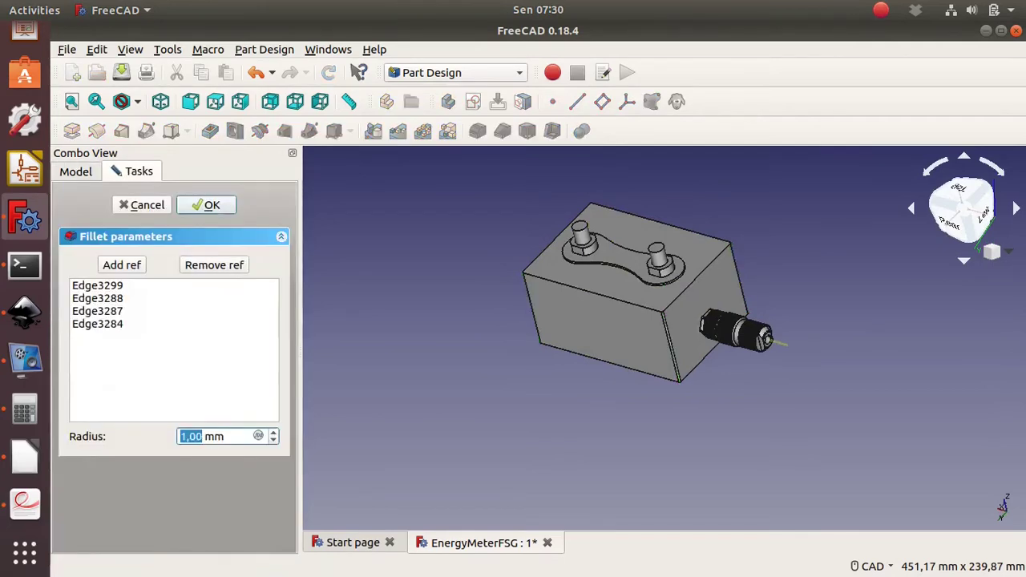
# Check corner dimensions in the specification PDF, then set the fillet radius to 5 mm
pyautogui.hotkey('alt', 'Tab')
pyautogui.hotkey('alt', 'Tab')
pyautogui.keyDown('ctrl'); pyautogui.scroll(3, 432, 257); pyautogui.keyUp('ctrl')
pyautogui.keyDown('ctrl'); pyautogui.scroll(2, 432, 256); pyautogui.keyUp('ctrl')
pyautogui.keyDown('ctrl'); pyautogui.scroll(2, 433, 256); pyautogui.keyUp('ctrl')
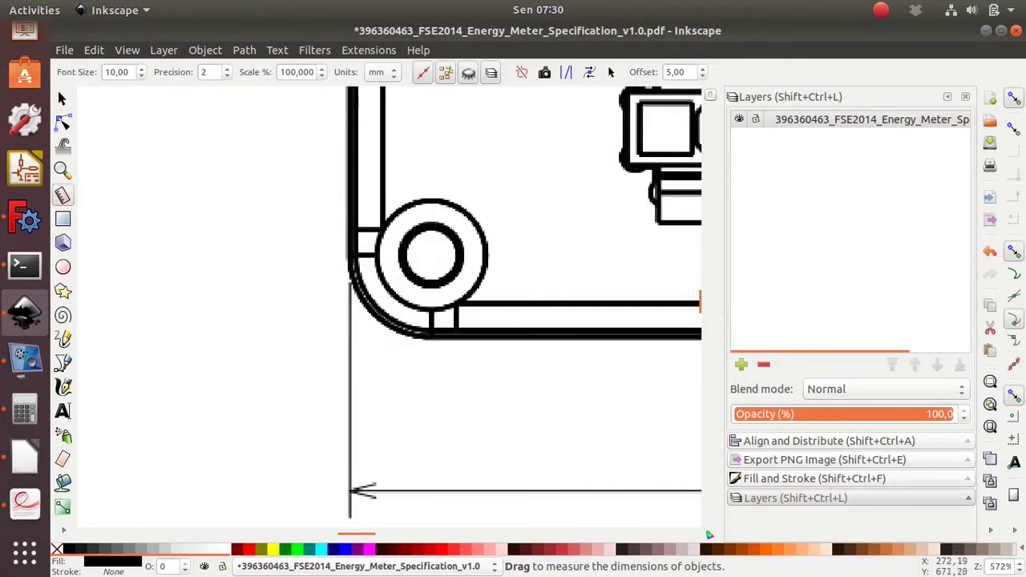
pyautogui.moveTo(349, 255); pyautogui.dragTo(433, 255)
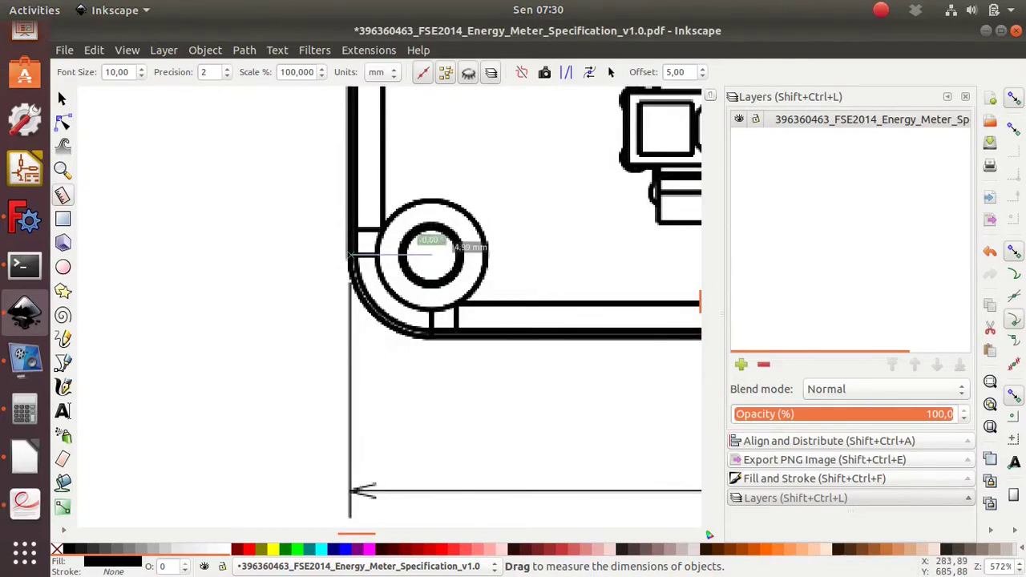
pyautogui.click(24, 457)
pyautogui.hotkey('alt', 'Tab')
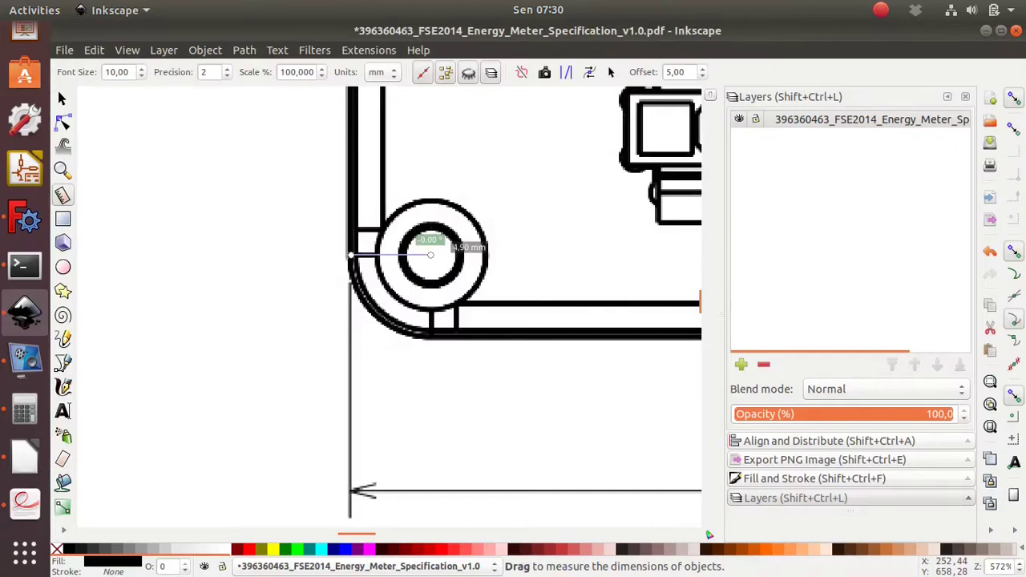
pyautogui.hotkey('alt', 'Tab')
pyautogui.hotkey('alt', 'Tab')
pyautogui.hotkey('alt', 'Tab')
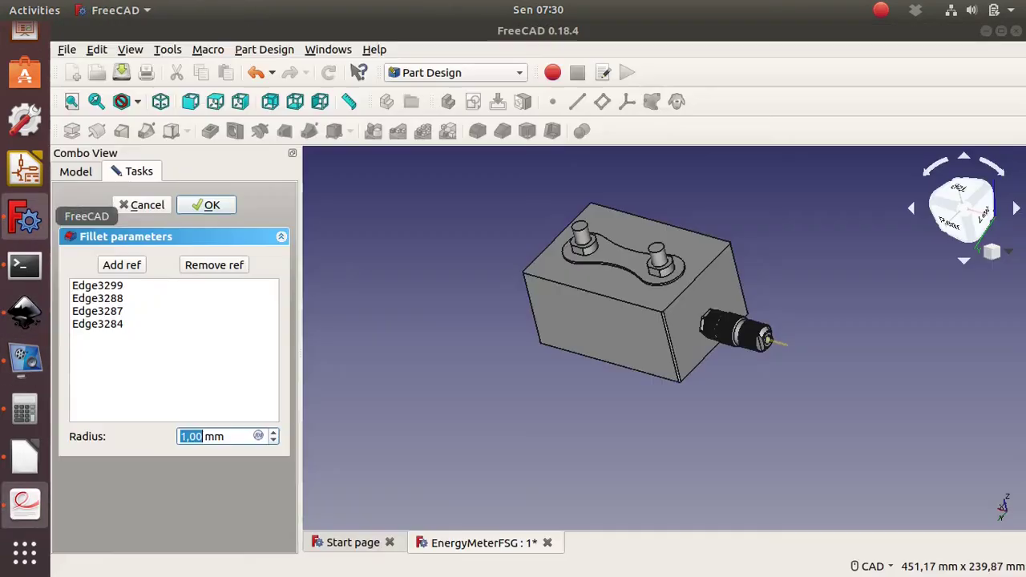
pyautogui.write('5')
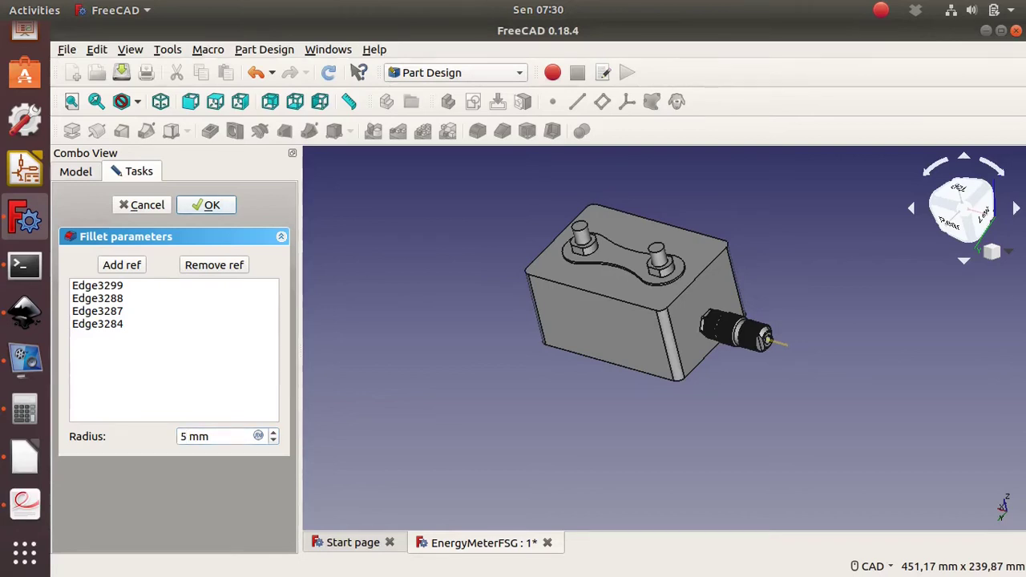
pyautogui.press('Return')
pyautogui.click(610, 292)
# Fillet eight top rim edges at 2 mm radius (Fillet005), checking dimensions in the drawing
pyautogui.scroll(5, 669, 308)
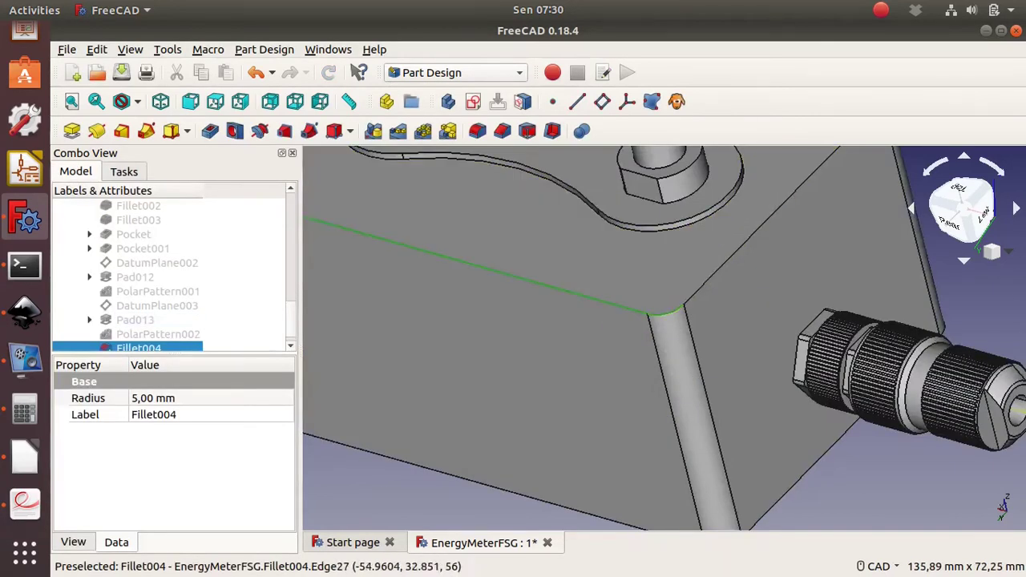
pyautogui.scroll(-5, 469, 258)
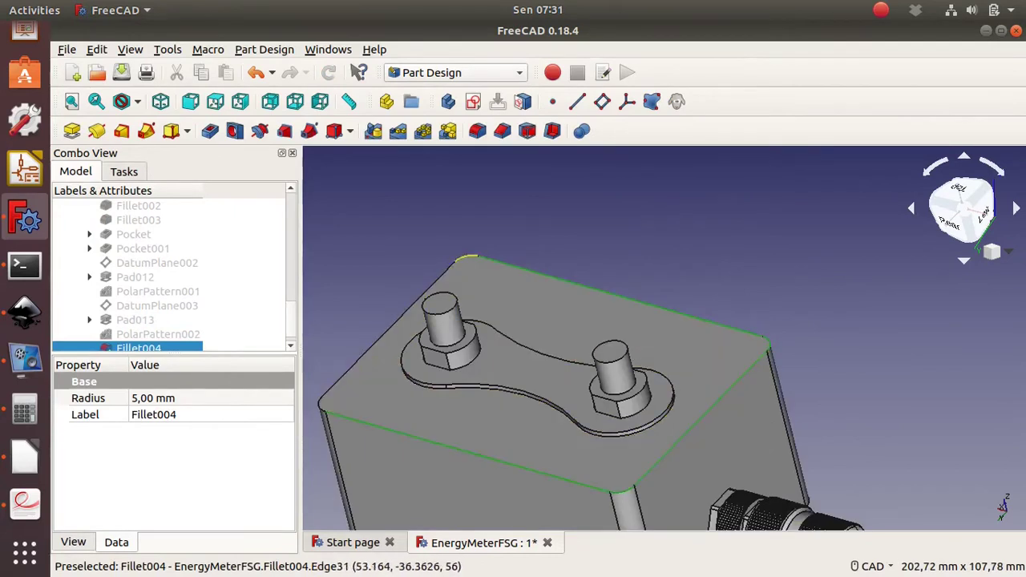
pyautogui.keyDown('ctrl'); pyautogui.click(385, 337); pyautogui.keyUp('ctrl')
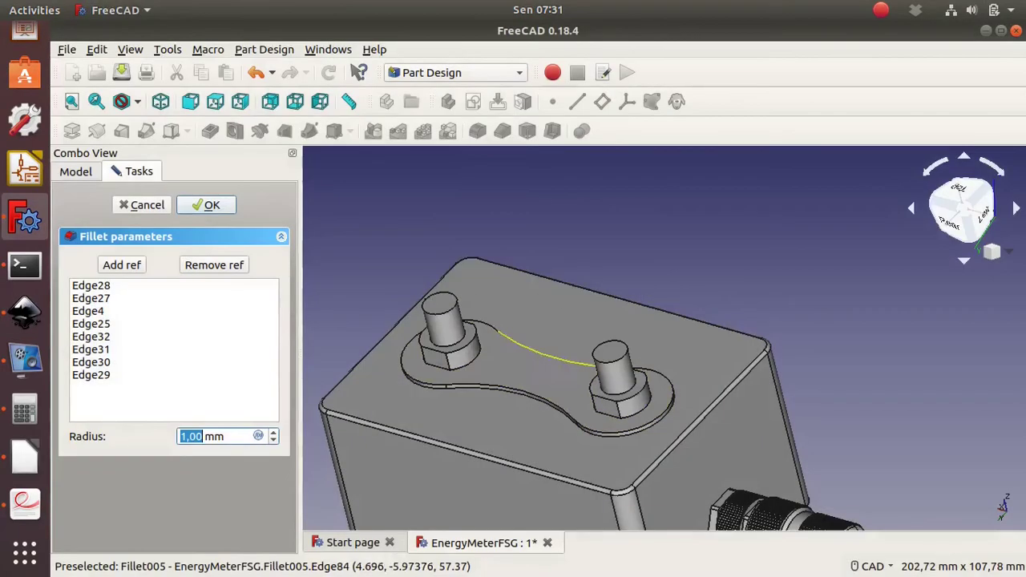
pyautogui.write('2,')
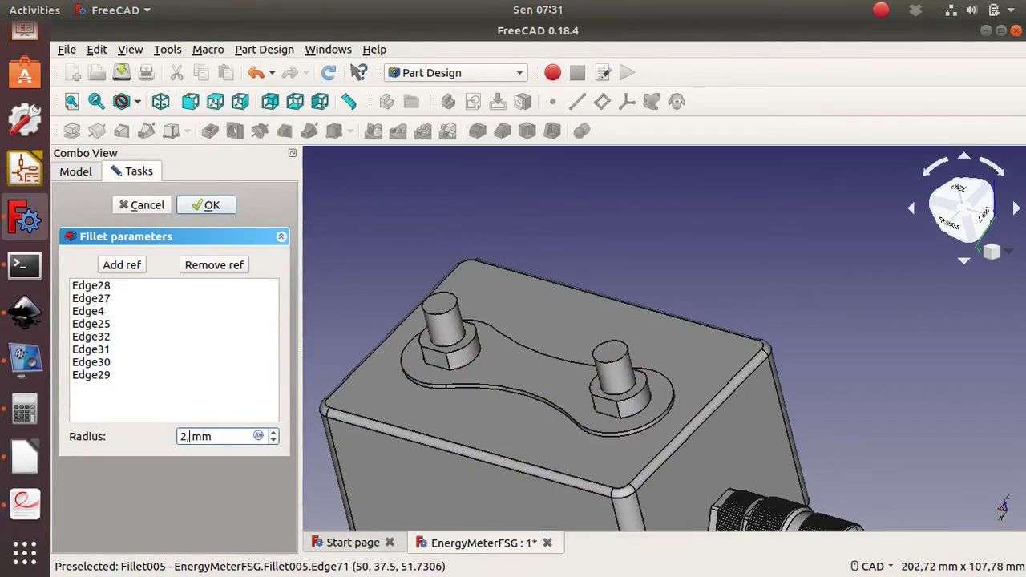
pyautogui.write('5')
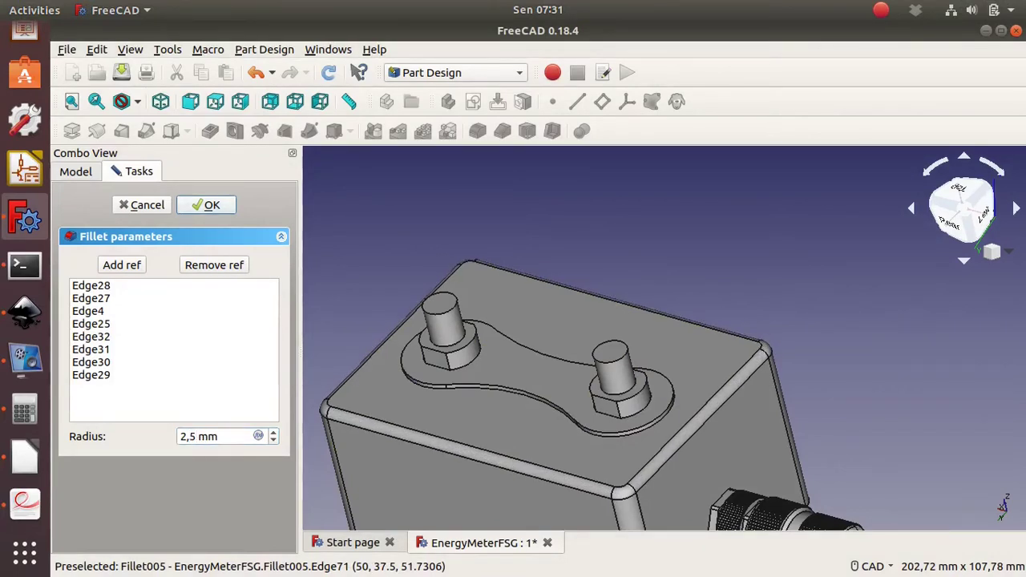
pyautogui.press('Return')
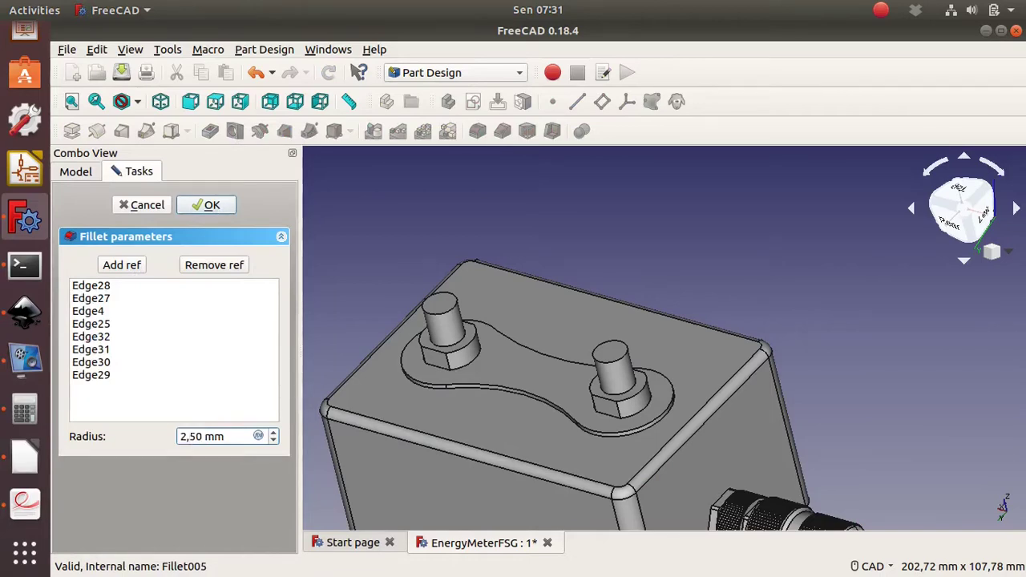
pyautogui.hotkey('alt', 'Tab')
pyautogui.keyDown('ctrl'); pyautogui.scroll(-3, 255, 375); pyautogui.keyUp('ctrl')
pyautogui.scroll(-5, 254, 375)
pyautogui.hotkey('alt', 'Tab')
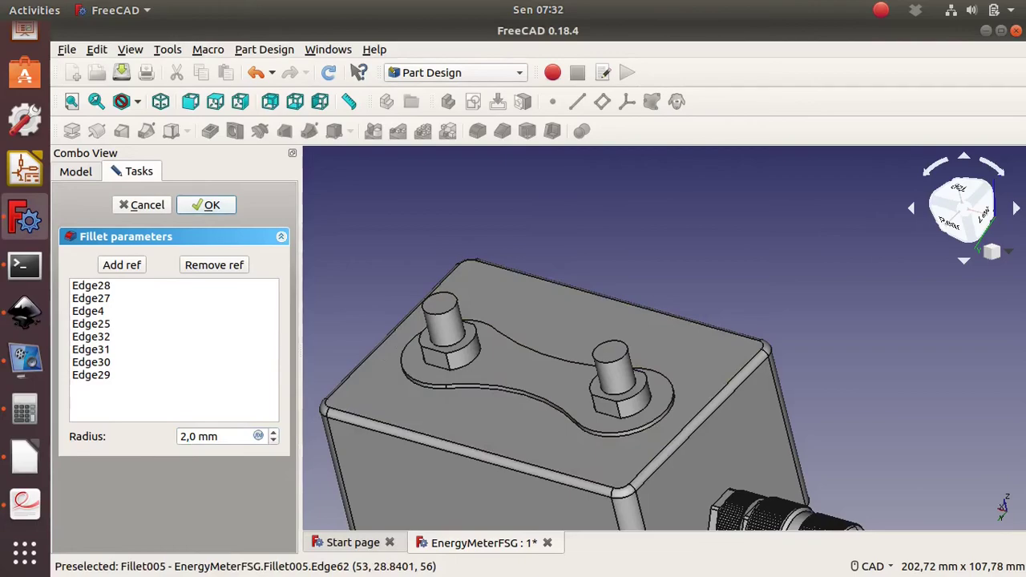
pyautogui.hotkey('alt', 'Tab')
pyautogui.hotkey('alt', 'Tab')
pyautogui.hotkey('alt', 'Tab')
pyautogui.hotkey('alt', 'Tab')
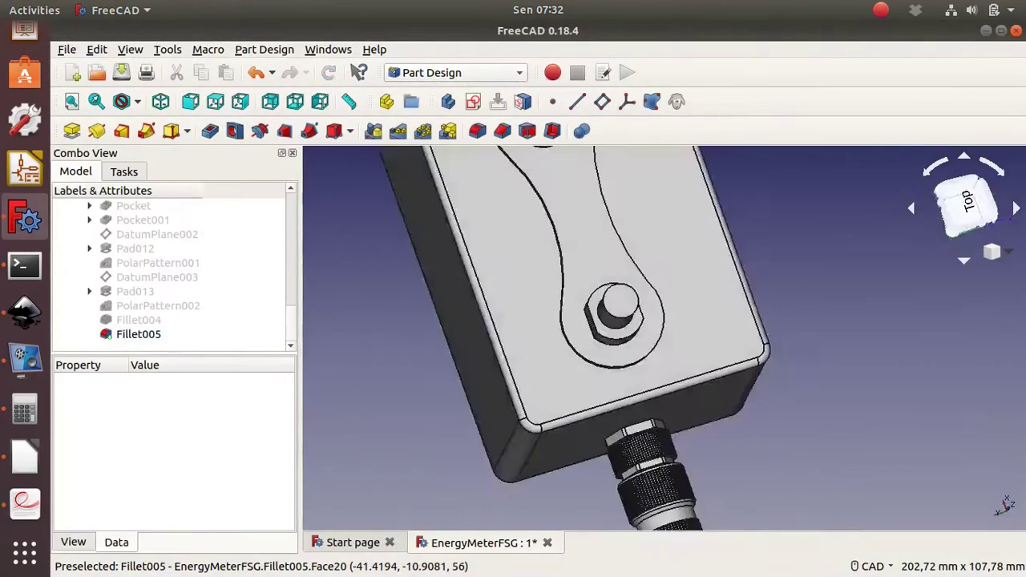
pyautogui.moveTo(561, 361)
pyautogui.mouseDown(button='middle')
pyautogui.moveTo(768, 321)
pyautogui.moveTo(882, 270)
pyautogui.mouseUp(button='middle')
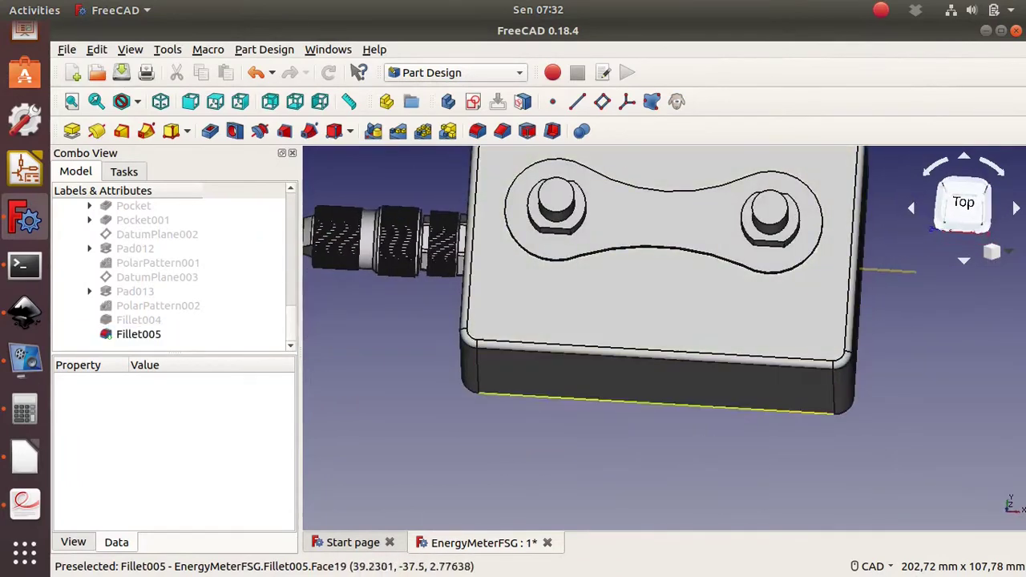
# Create a new sketch on the enclosure's top face, glancing at the specification PDF's Figure 1
pyautogui.hotkey('alt', 'Tab')
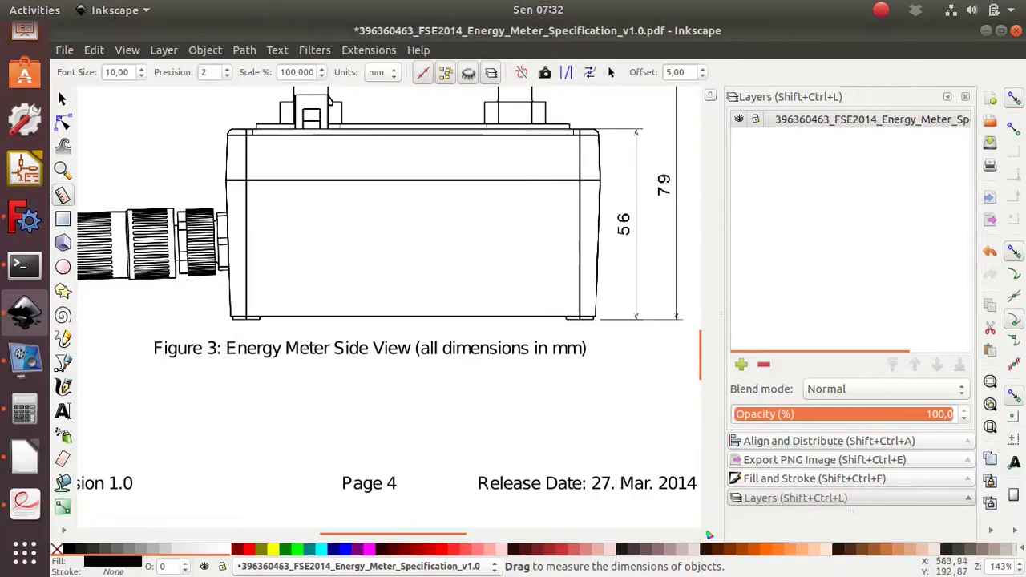
pyautogui.hotkey('alt', 'Tab')
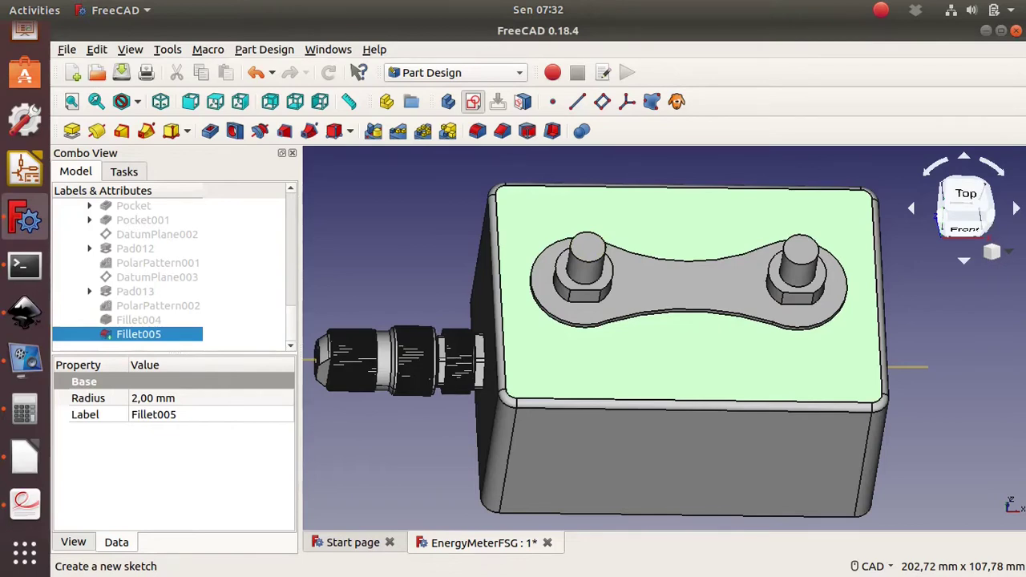
pyautogui.click(386, 101)
pyautogui.scroll(5, 499, 201)
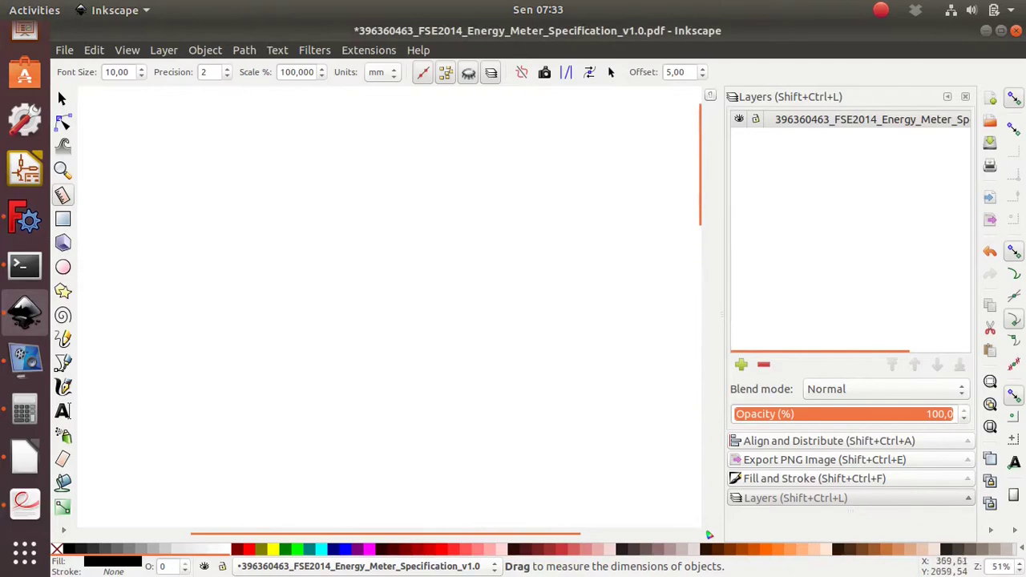
pyautogui.hotkey('alt', 'Tab')
pyautogui.hotkey('alt', 'Tab')
pyautogui.scroll(15, 589, 320)
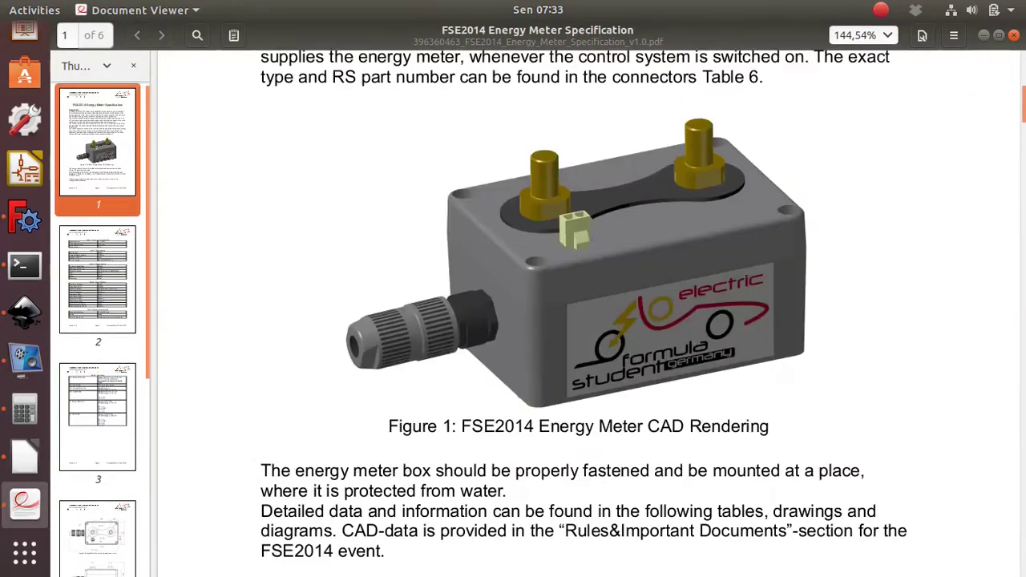
pyautogui.hotkey('alt', 'Tab')
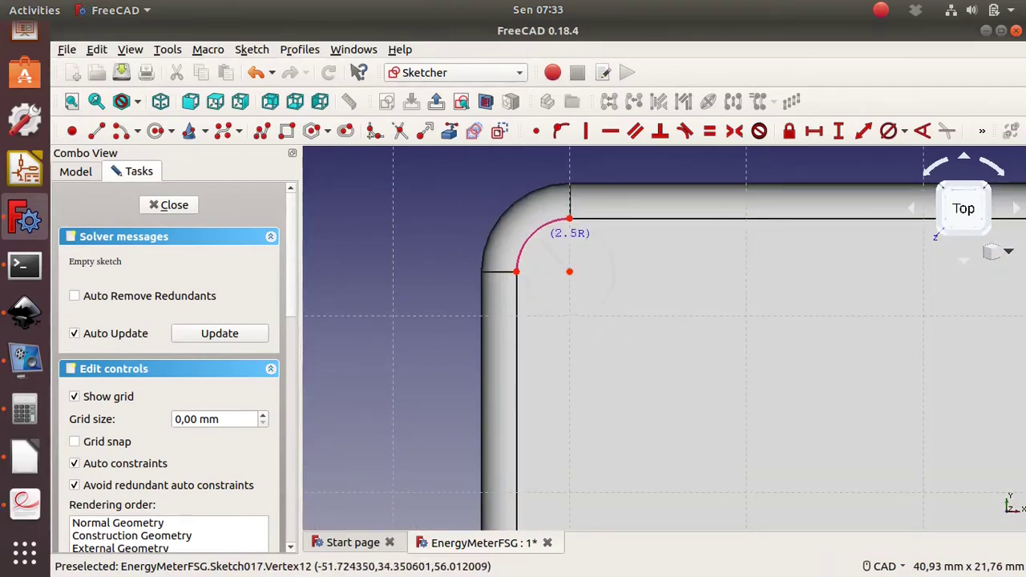
# Draw circles centred on the rounded corner arcs, undoing one misplaced circle
pyautogui.click(569, 218)
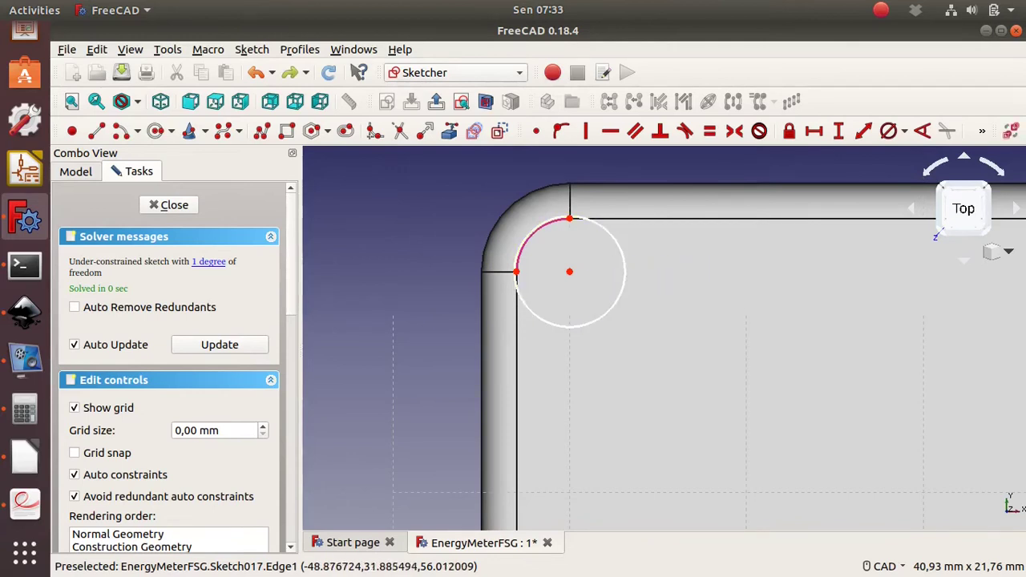
pyautogui.hotkey('ctrl', 'z')
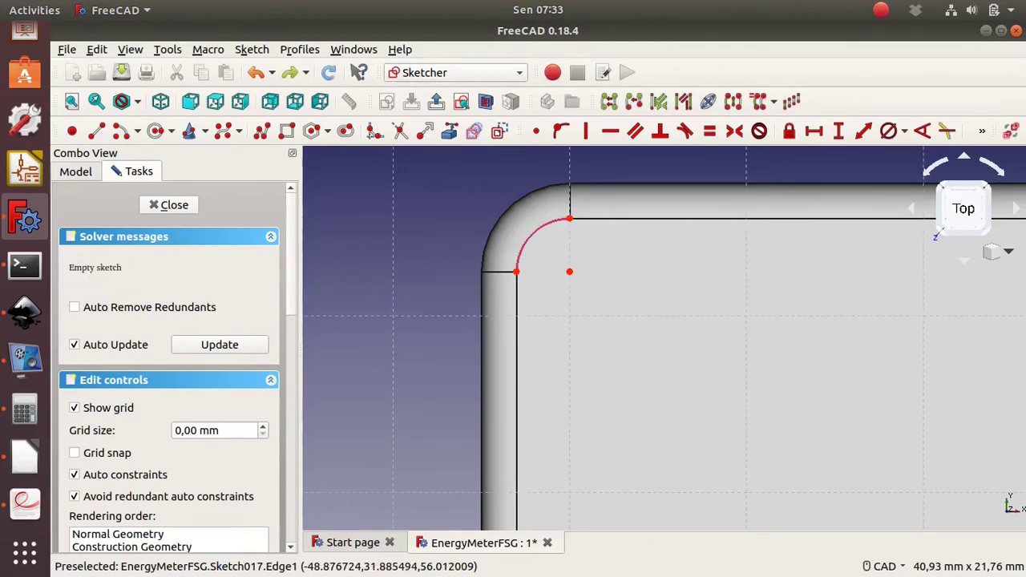
pyautogui.click(155, 131)
pyautogui.click(569, 271)
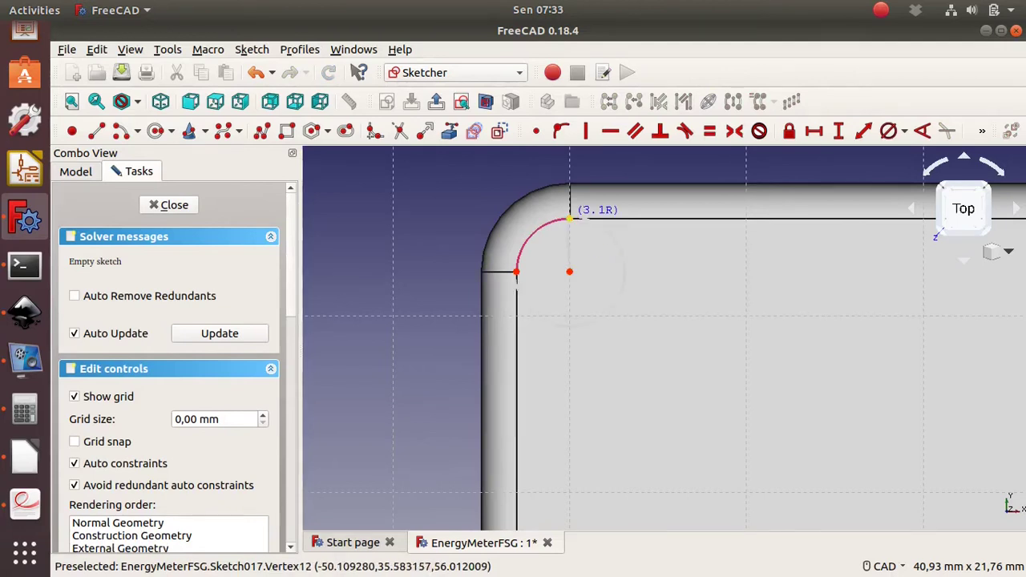
pyautogui.click(569, 218)
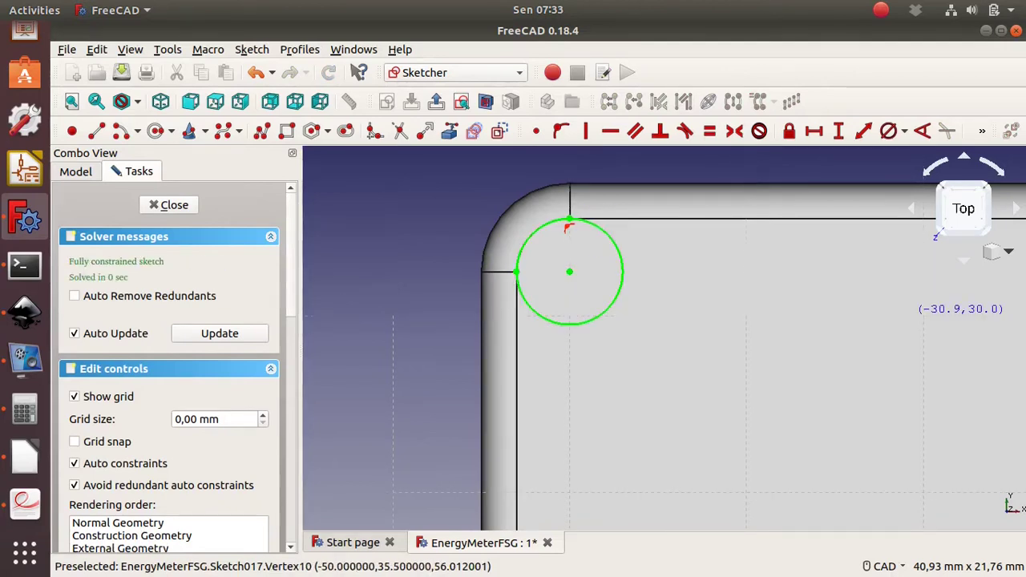
pyautogui.scroll(-3, 570, 218)
pyautogui.scroll(5, 580, 183)
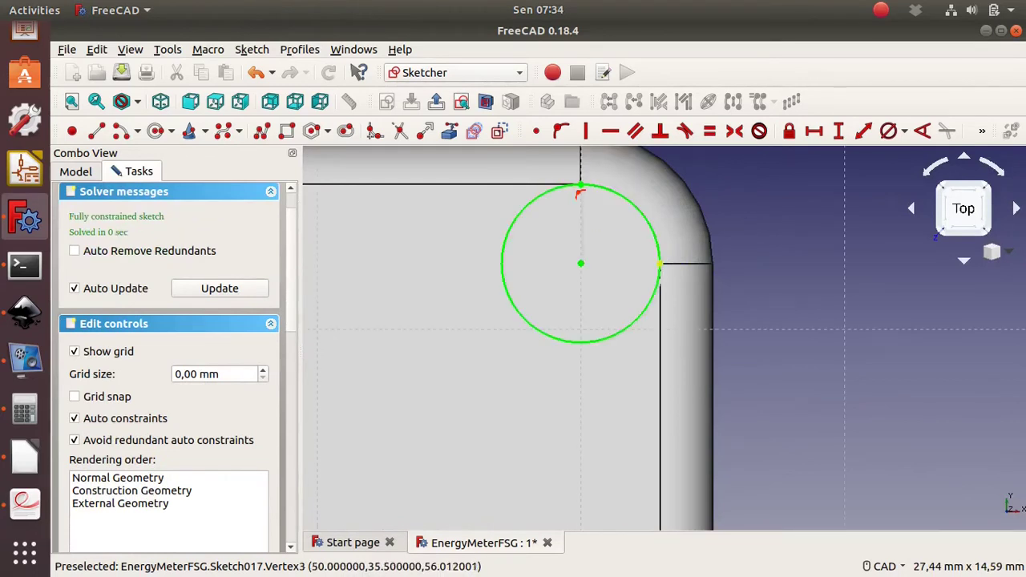
pyautogui.scroll(-10, 580, 188)
pyautogui.scroll(10, 611, 271)
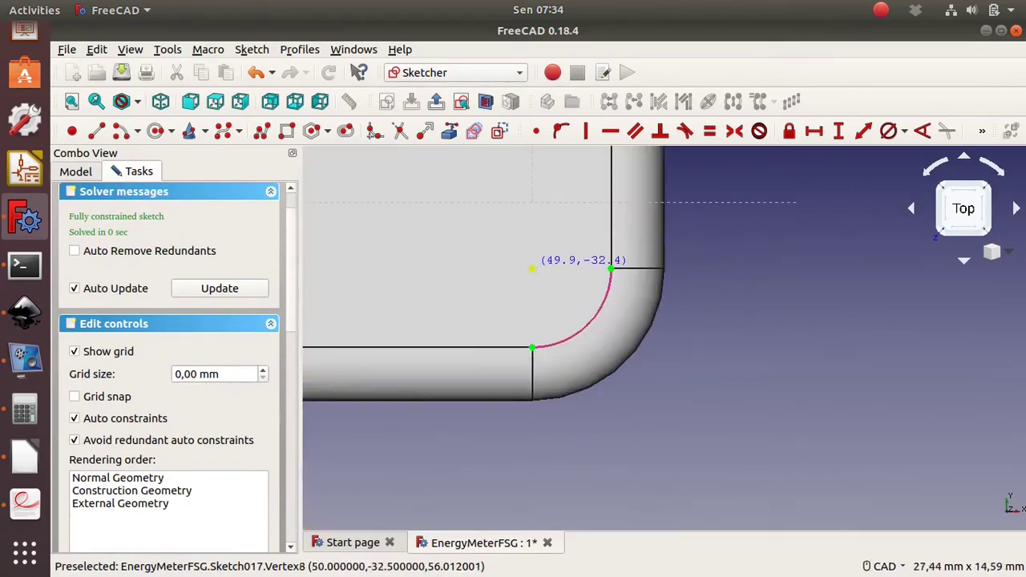
# Add the circle at the last rounded corner and close Sketch017
pyautogui.hotkey('alt', 'Tab')
pyautogui.hotkey('alt', 'Tab')
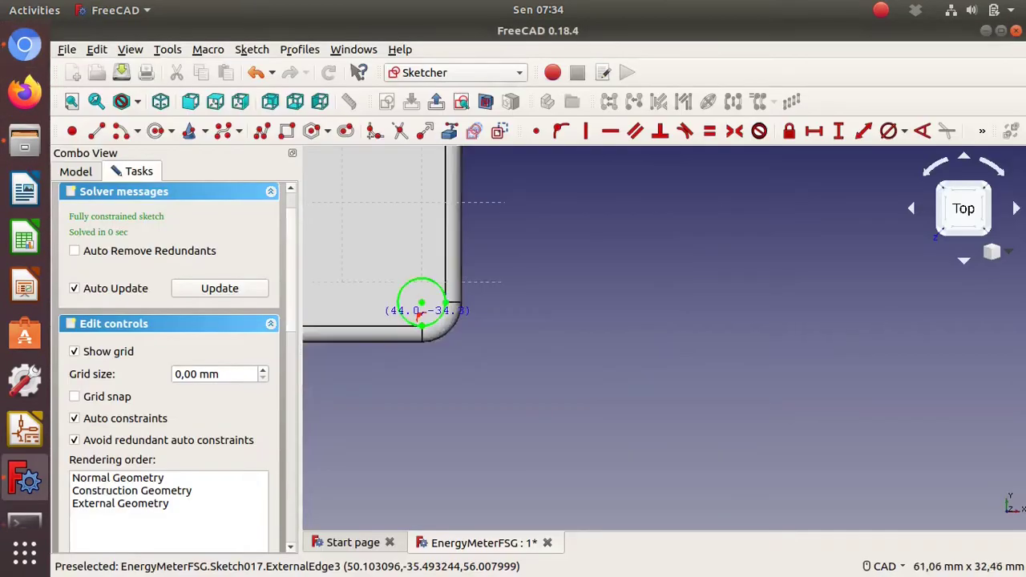
pyautogui.scroll(5, 641, 303)
pyautogui.moveTo(866, 224); pyautogui.dragTo(662, 276, button='middle')
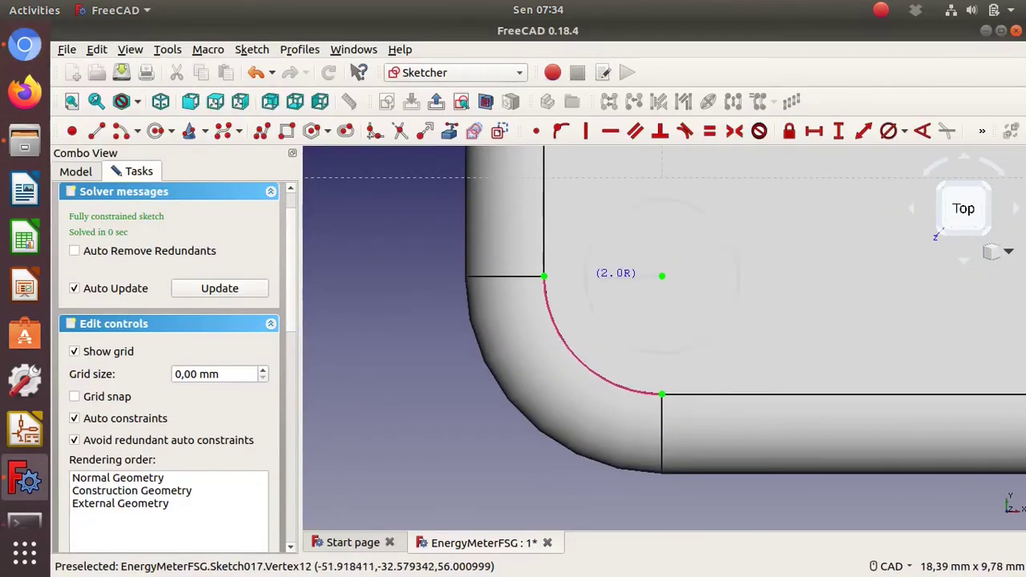
pyautogui.click(545, 277)
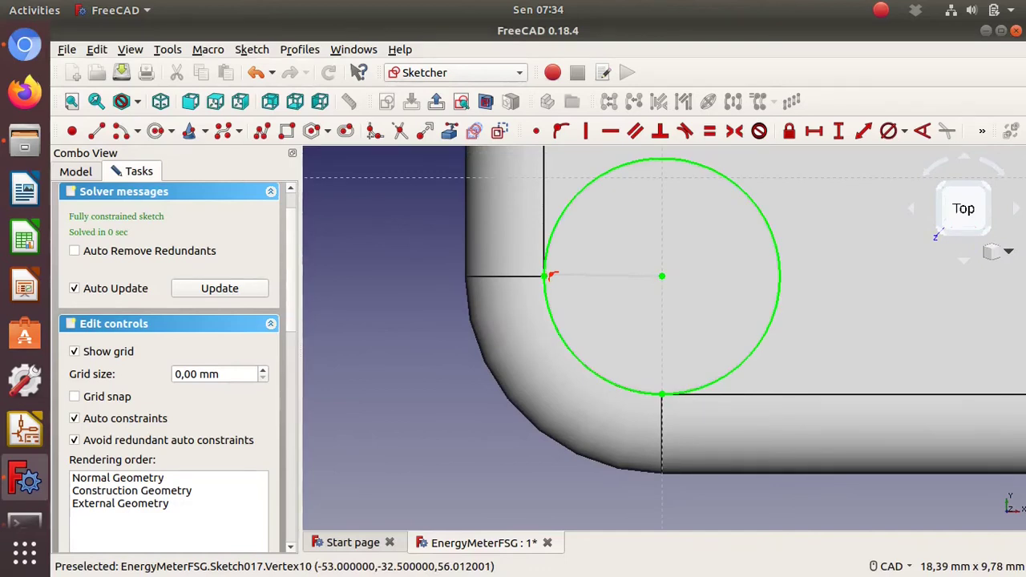
pyautogui.scroll(-5, 889, 345)
pyautogui.scroll(-5, 633, 393)
pyautogui.press('Escape')
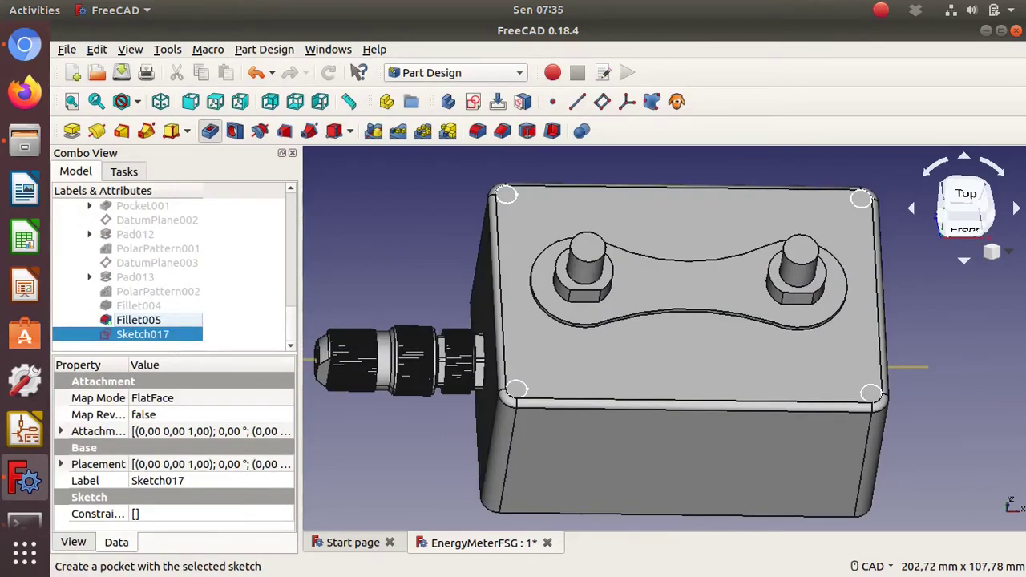
# Pocket the four corner circles 10 mm deep into the top and inspect the holes
pyautogui.click(209, 130)
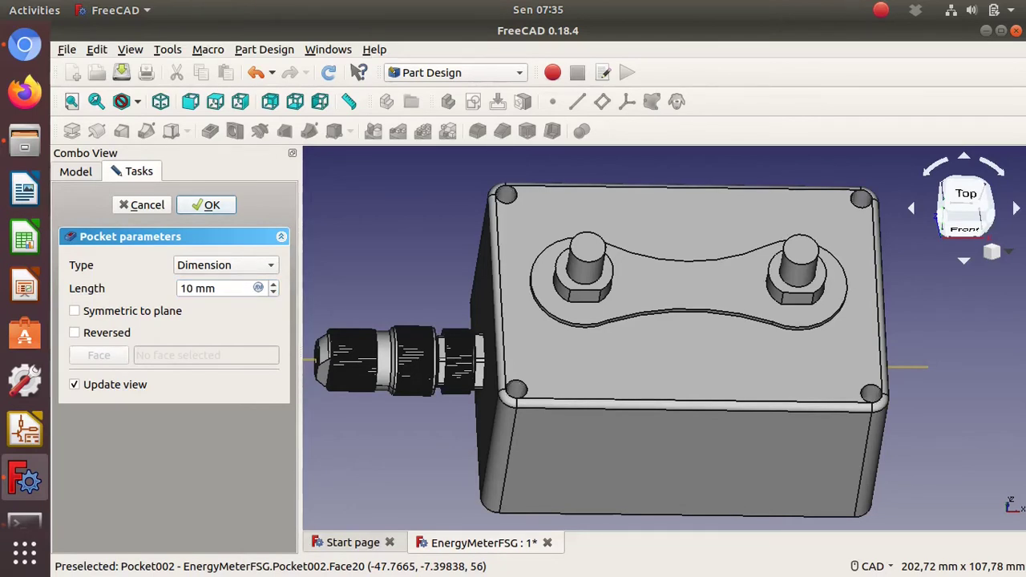
pyautogui.press('Return')
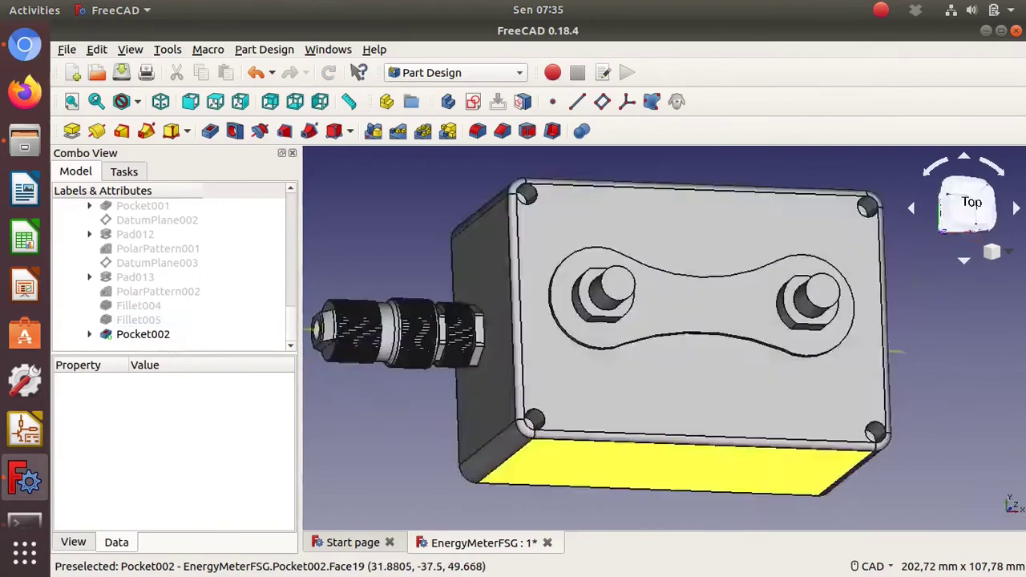
pyautogui.moveTo(641, 361); pyautogui.dragTo(481, 281, button='middle')
pyautogui.click(312, 164)
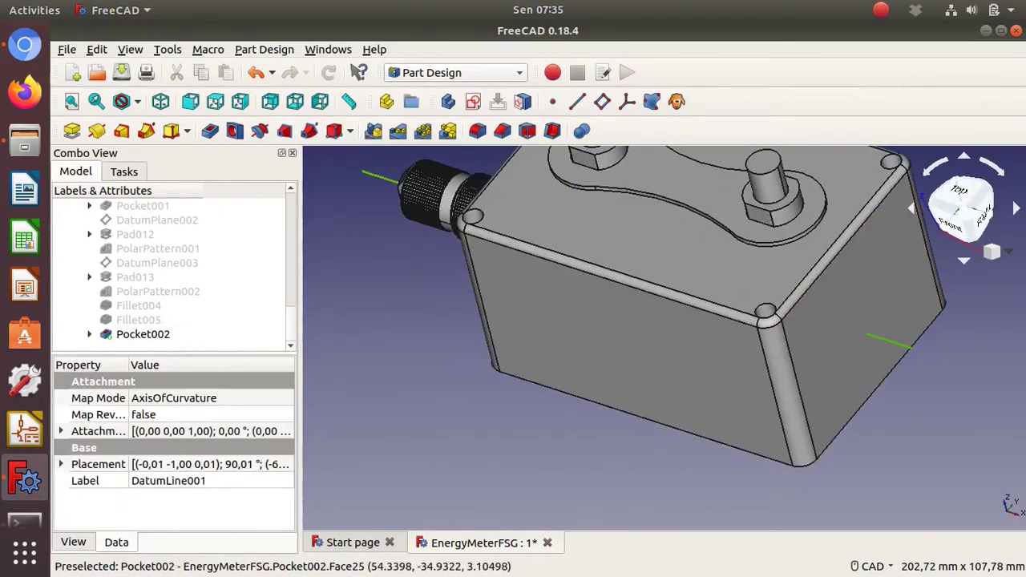
pyautogui.moveTo(561, 320); pyautogui.dragTo(722, 336, button='middle')
pyautogui.scroll(-3, 665, 337)
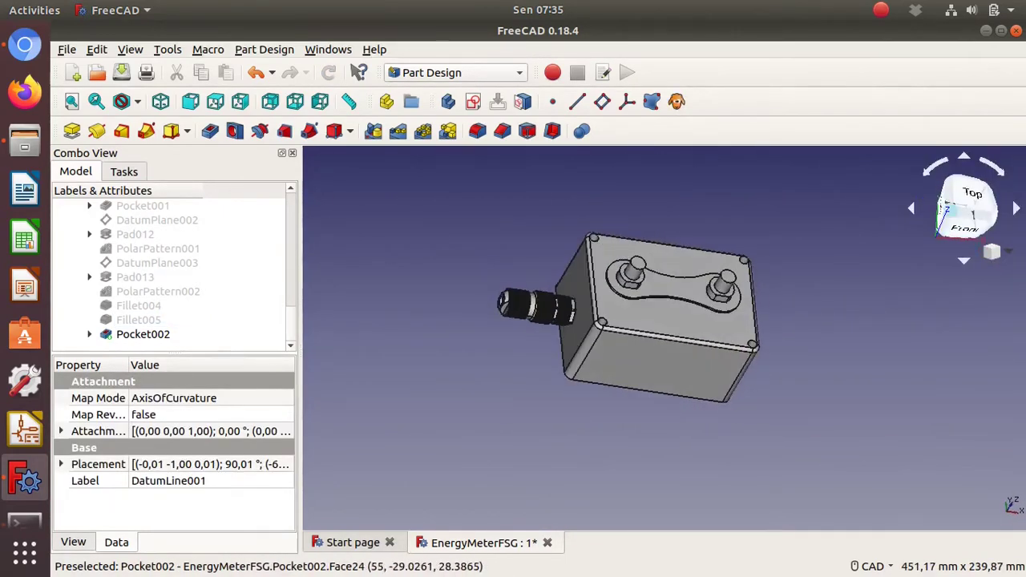
# Switch to top view and open Set colors for Pocket002
pyautogui.press('2')
pyautogui.scroll(5, 665, 336)
pyautogui.rightClick(142, 334)
pyautogui.click(217, 117)
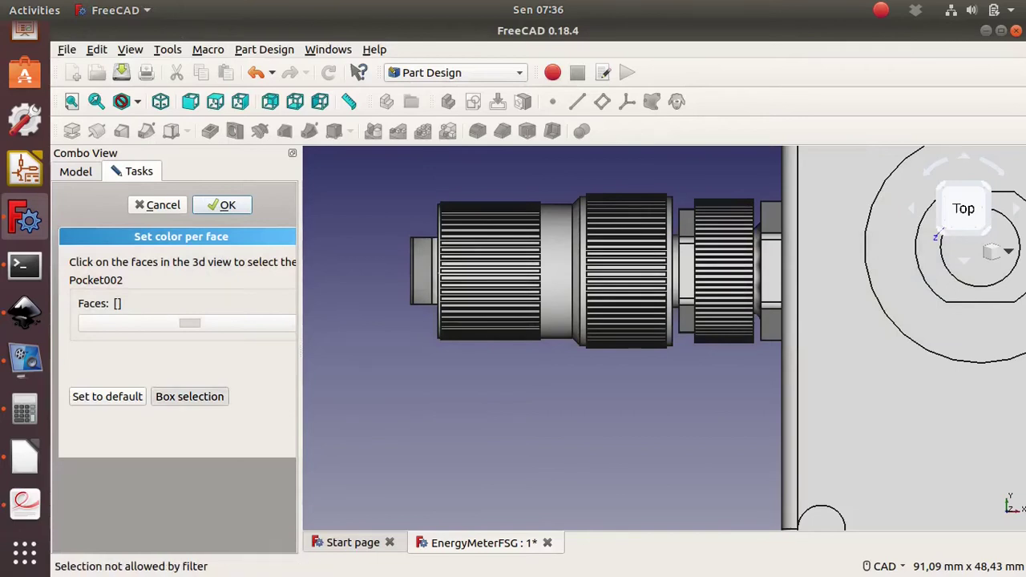
# Colour the cable connector's faces dark grey, #636363 then darker #4a4a4a
pyautogui.moveTo(369, 154); pyautogui.dragTo(679, 386)
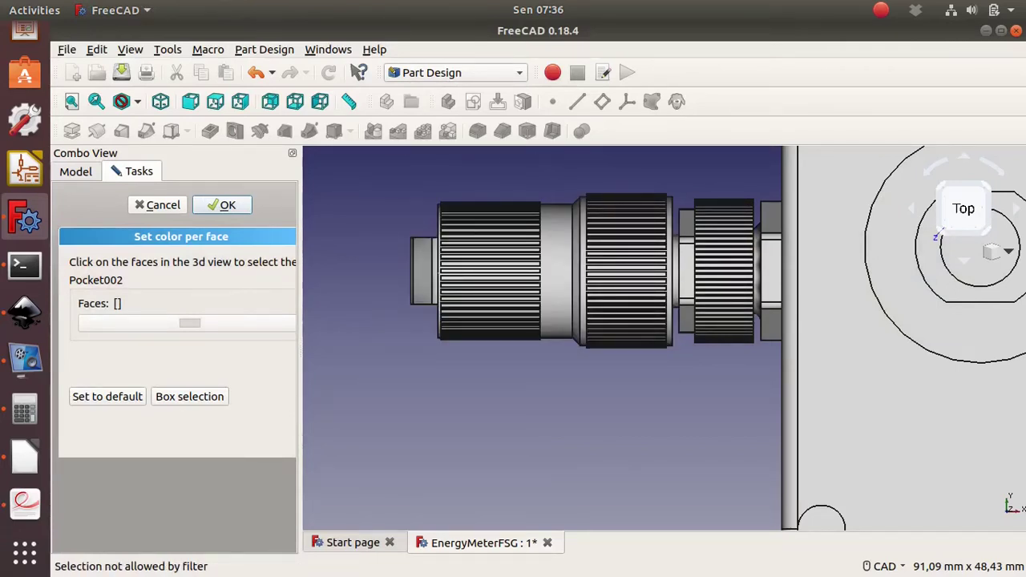
pyautogui.click(190, 323)
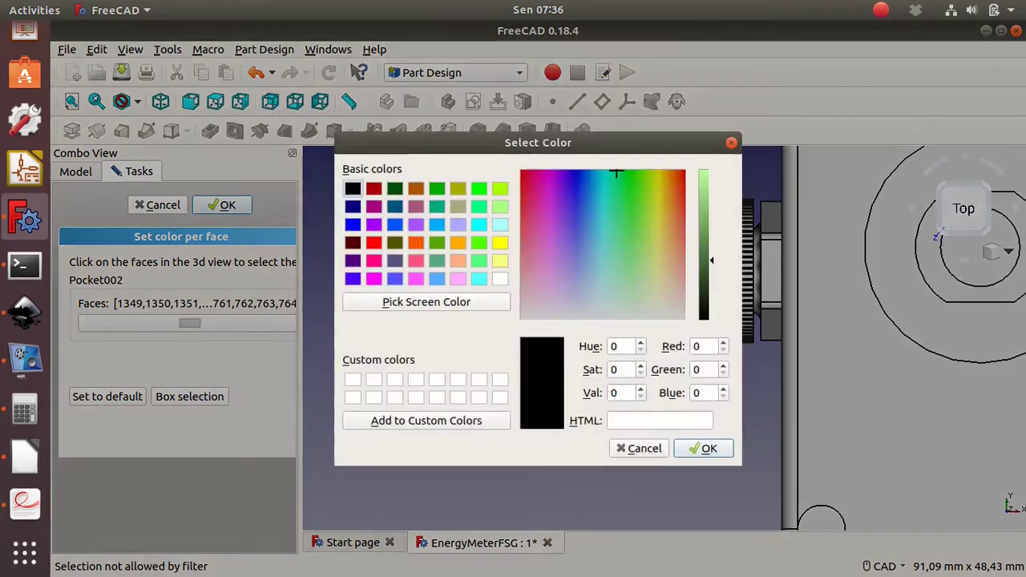
pyautogui.click(524, 315)
pyautogui.moveTo(704, 265); pyautogui.dragTo(703, 248)
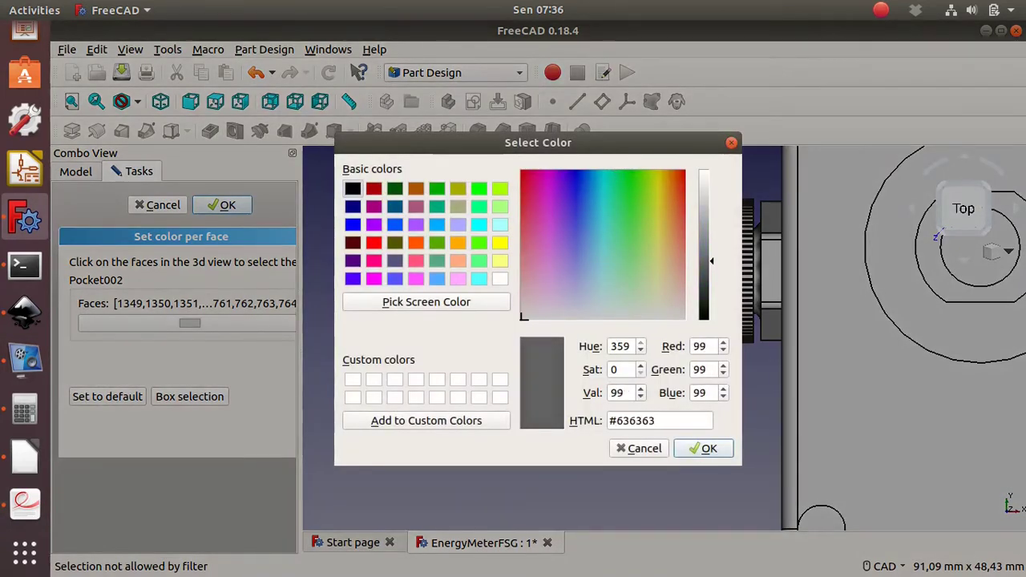
pyautogui.press('Return')
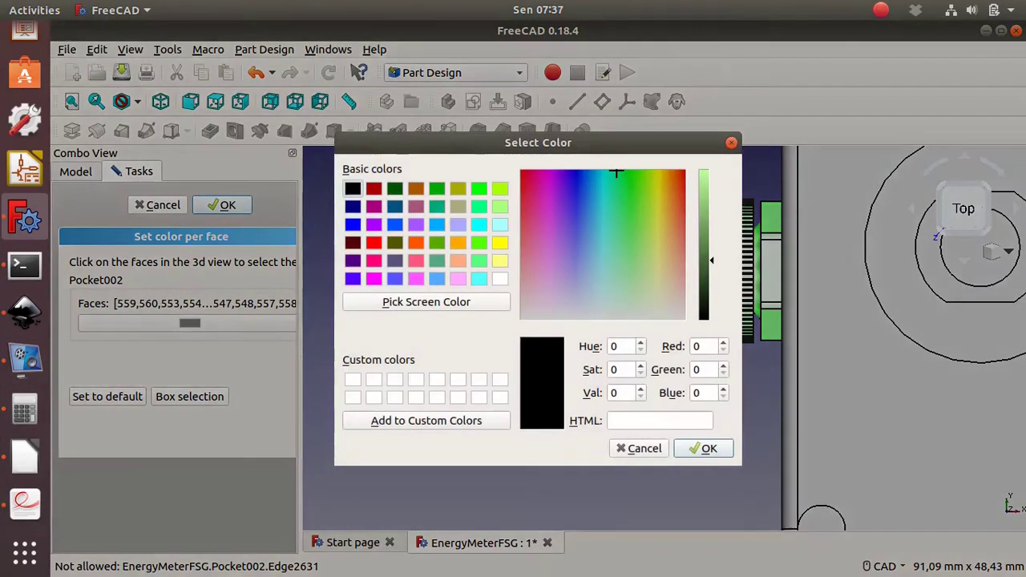
pyautogui.moveTo(705, 261); pyautogui.dragTo(704, 298)
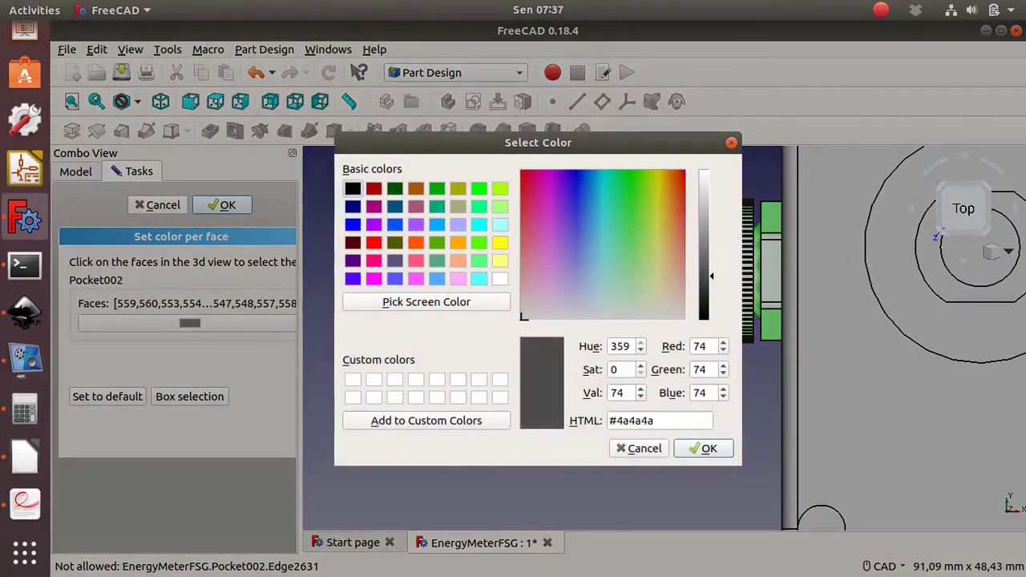
pyautogui.press('Return')
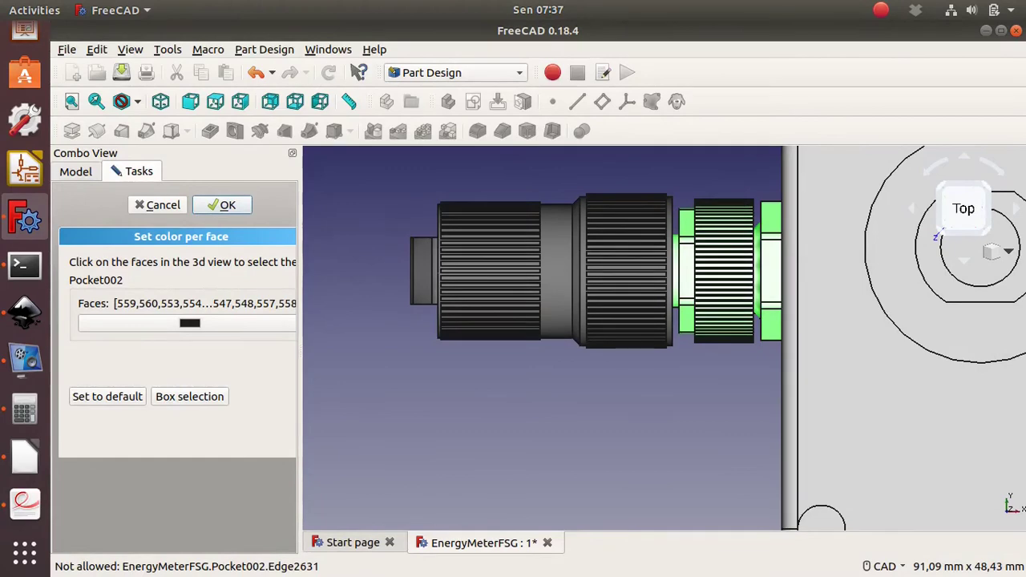
# Reopen Set colors on Pocket002 in top view and box-select all of the enclosure's faces
pyautogui.click(222, 205)
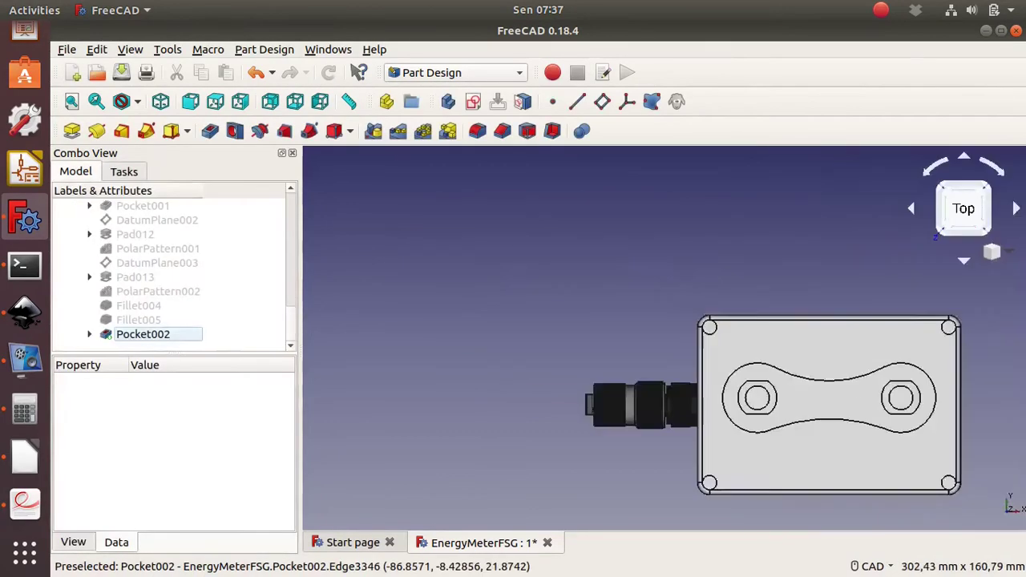
pyautogui.moveTo(641, 337); pyautogui.dragTo(721, 377, button='middle')
pyautogui.press('2')
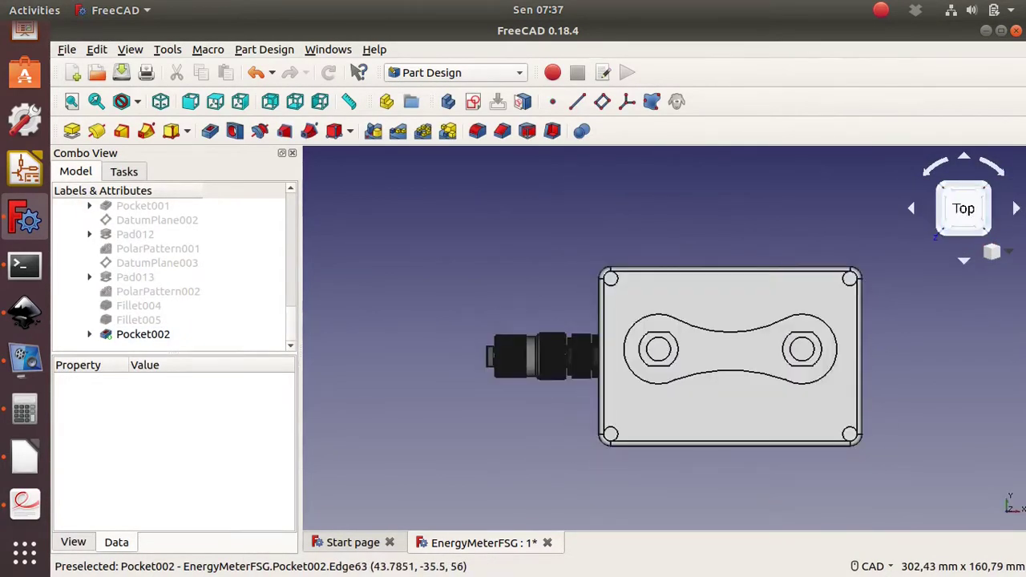
pyautogui.rightClick(142, 335)
pyautogui.click(210, 114)
pyautogui.scroll(5, 726, 417)
pyautogui.scroll(-3, 378, 386)
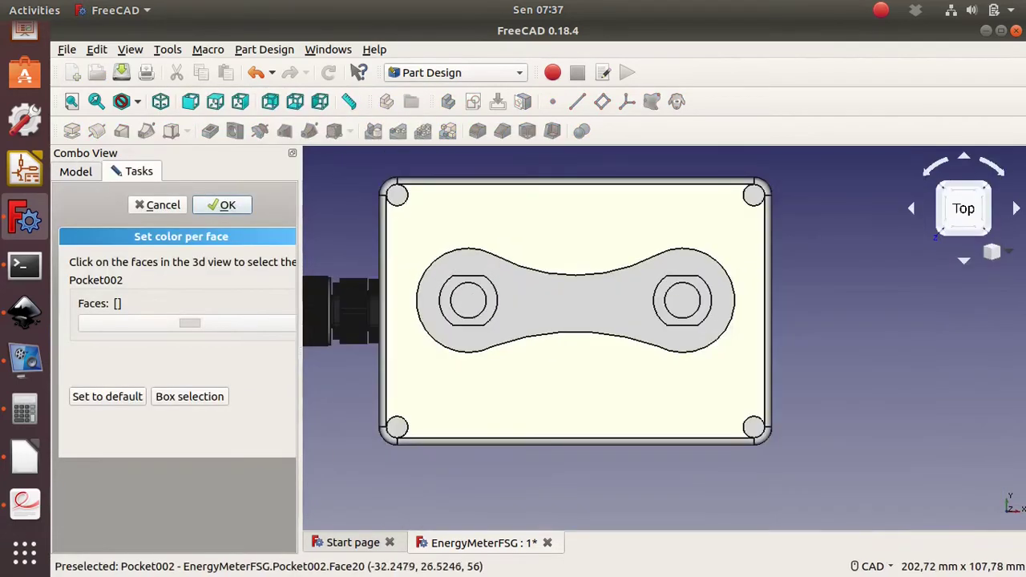
pyautogui.click(577, 304)
pyautogui.moveTo(372, 166); pyautogui.dragTo(764, 437)
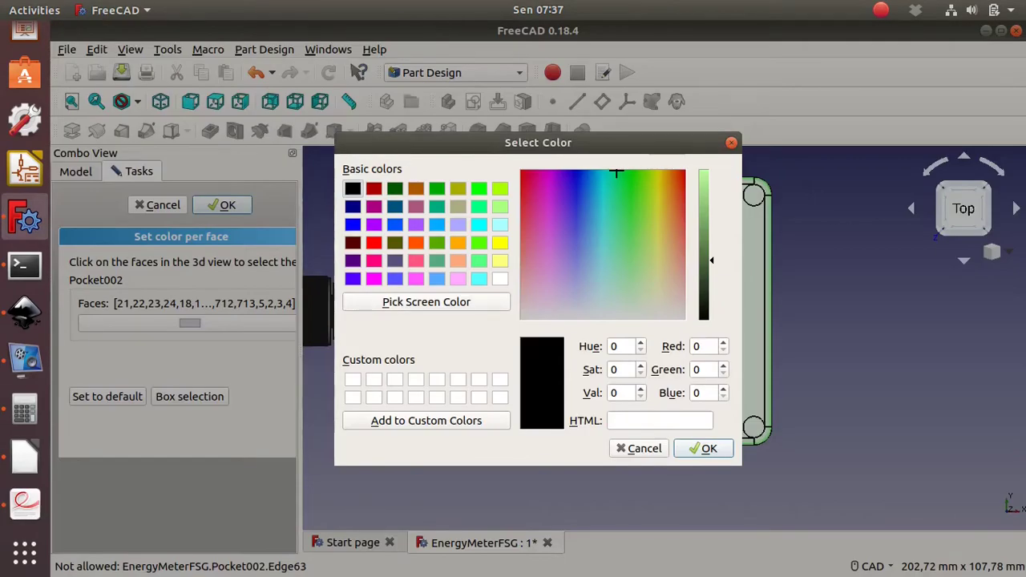
# Colour the selected faces teal (#29808a) and close the colouring task
pyautogui.moveTo(615, 173)
pyautogui.mouseDown()
pyautogui.moveTo(523, 316)
pyautogui.moveTo(599, 214)
pyautogui.mouseUp()
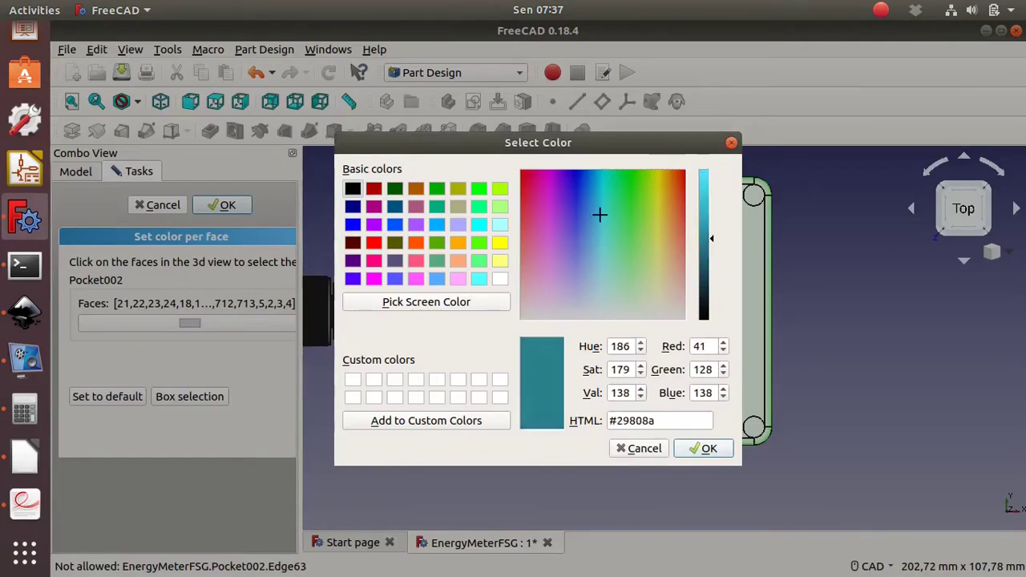
pyautogui.moveTo(705, 238); pyautogui.dragTo(706, 219)
pyautogui.click(703, 448)
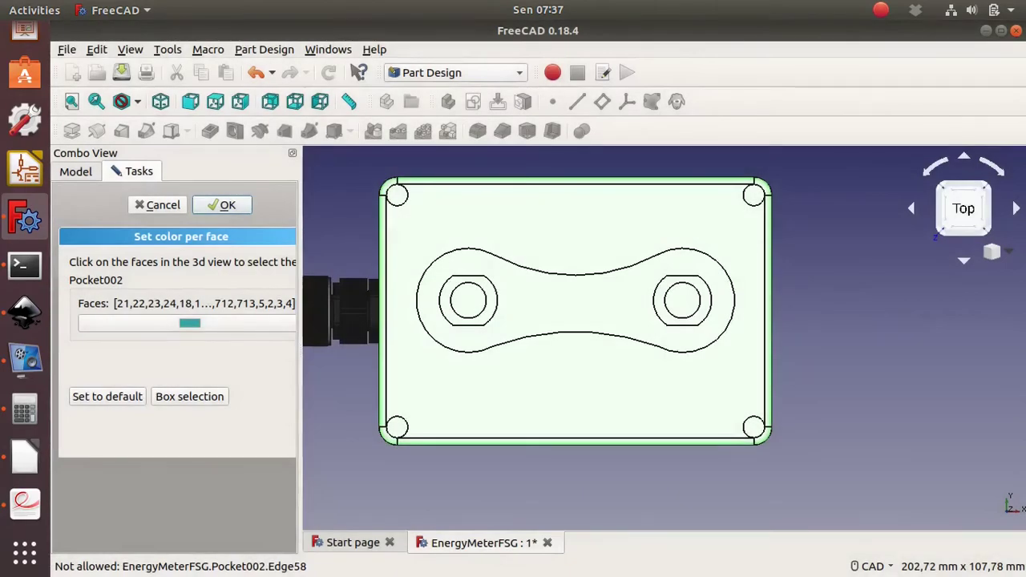
pyautogui.press('Return')
# Tilt the view and select the enclosure's front face to bring up its options
pyautogui.moveTo(561, 320); pyautogui.dragTo(641, 280, button='middle')
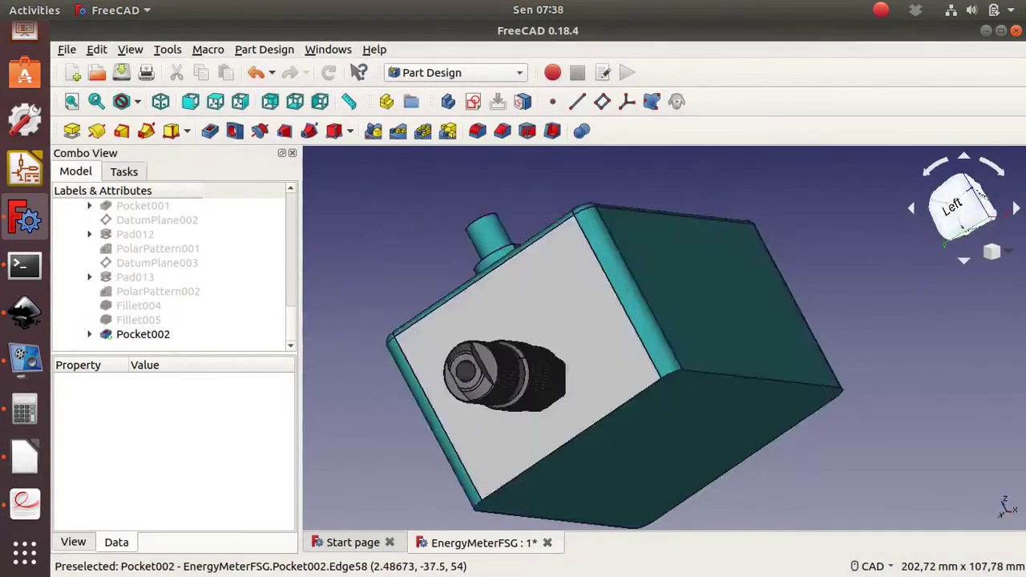
pyautogui.click(498, 335)
pyautogui.rightClick(498, 335)
# Reopen Set colors on Pocket002 and colour the front face cyan, then a teal sampled from the model
pyautogui.press('Escape')
pyautogui.rightClick(151, 333)
pyautogui.click(201, 118)
pyautogui.click(561, 369)
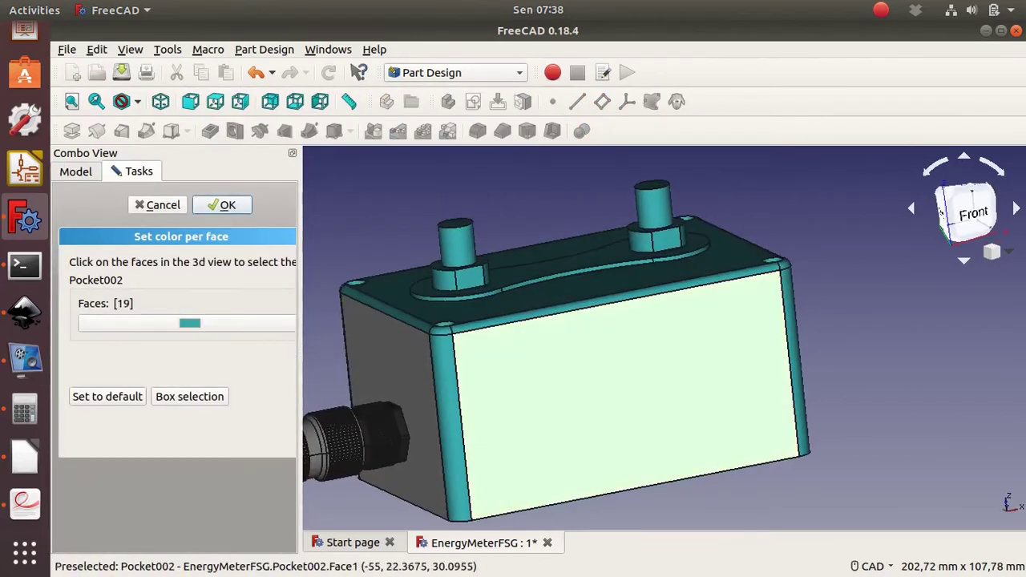
pyautogui.click(190, 322)
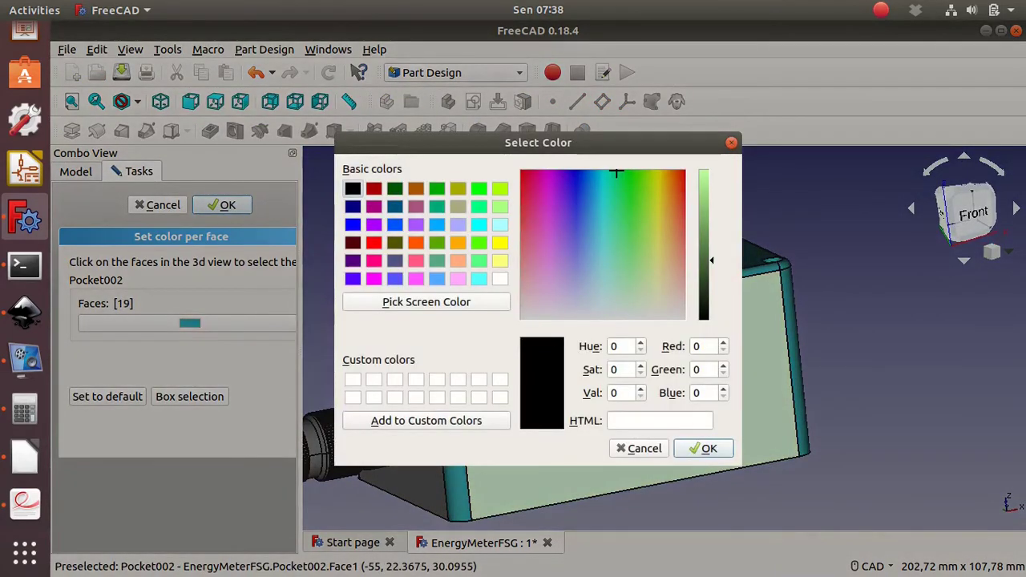
pyautogui.click(478, 224)
pyautogui.click(703, 448)
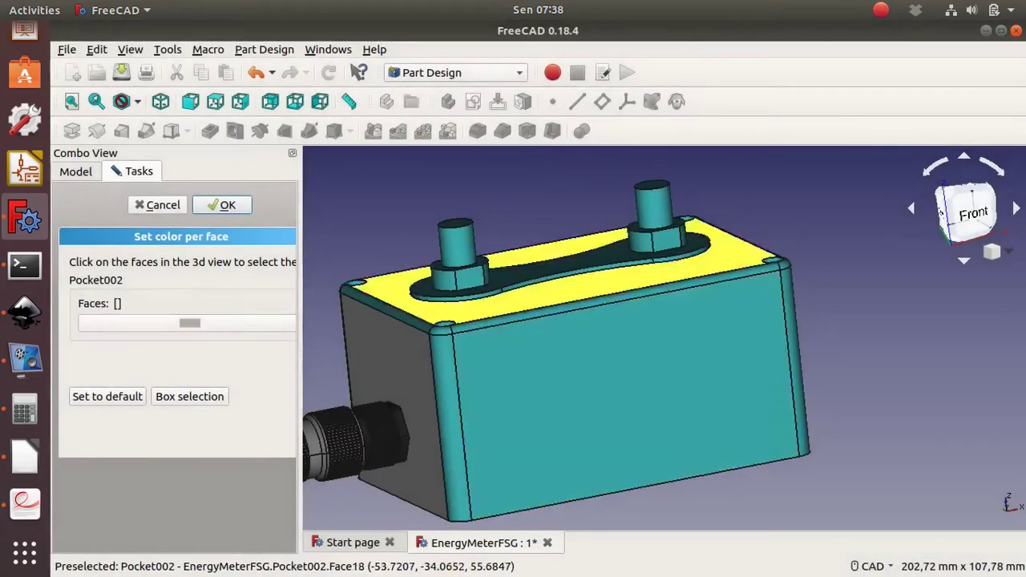
pyautogui.click(425, 301)
pyautogui.click(489, 519)
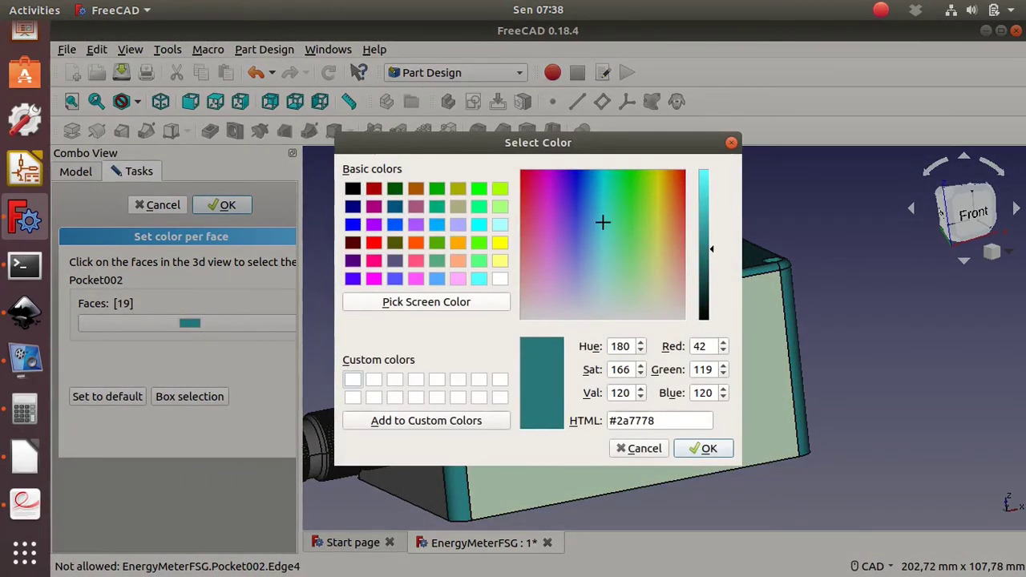
pyautogui.click(703, 448)
# Select the left face and a narrow front face, cancelling the colour choice for them
pyautogui.click(393, 352)
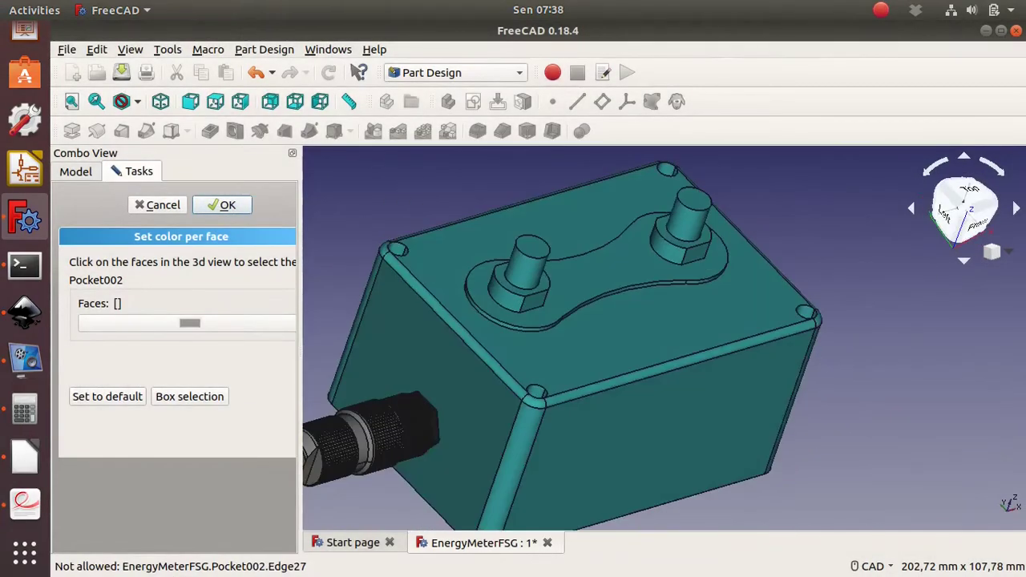
pyautogui.click(513, 496)
pyautogui.click(189, 322)
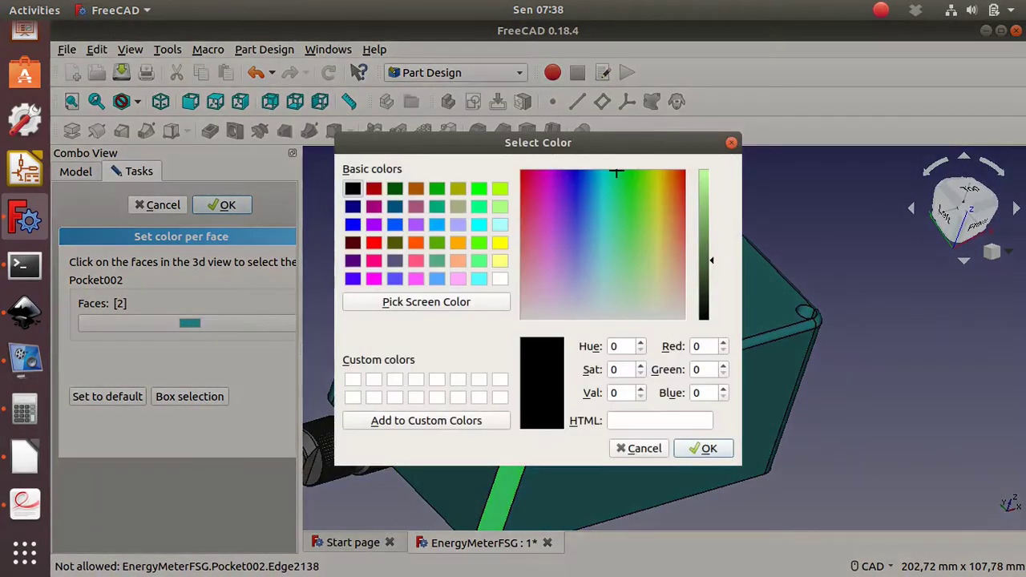
pyautogui.click(639, 448)
# In top view, colour the top plate's face green-teal #00aa7f
pyautogui.click(963, 209)
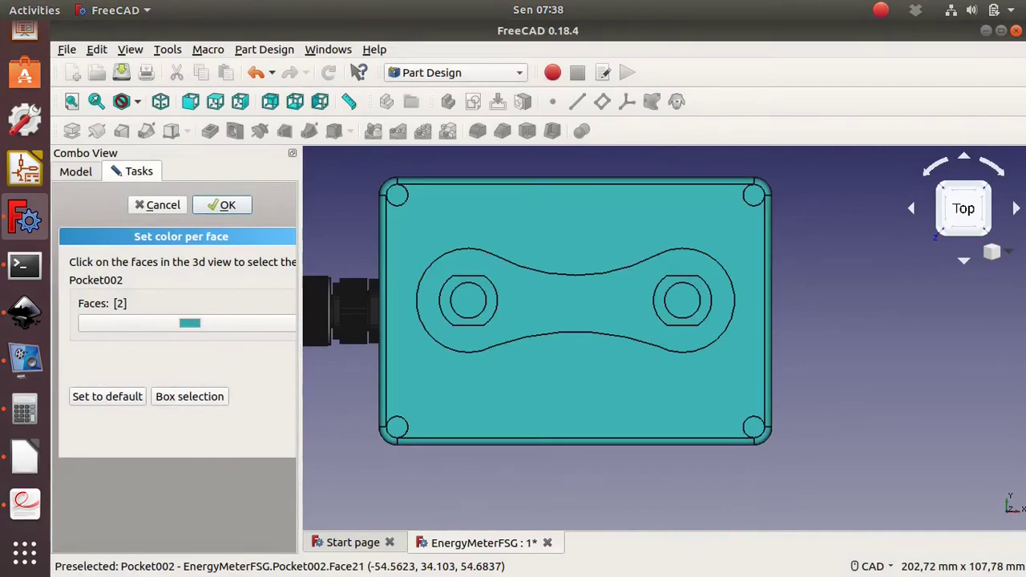
pyautogui.click(464, 386)
pyautogui.click(189, 323)
pyautogui.click(436, 206)
pyautogui.click(703, 448)
pyautogui.click(189, 323)
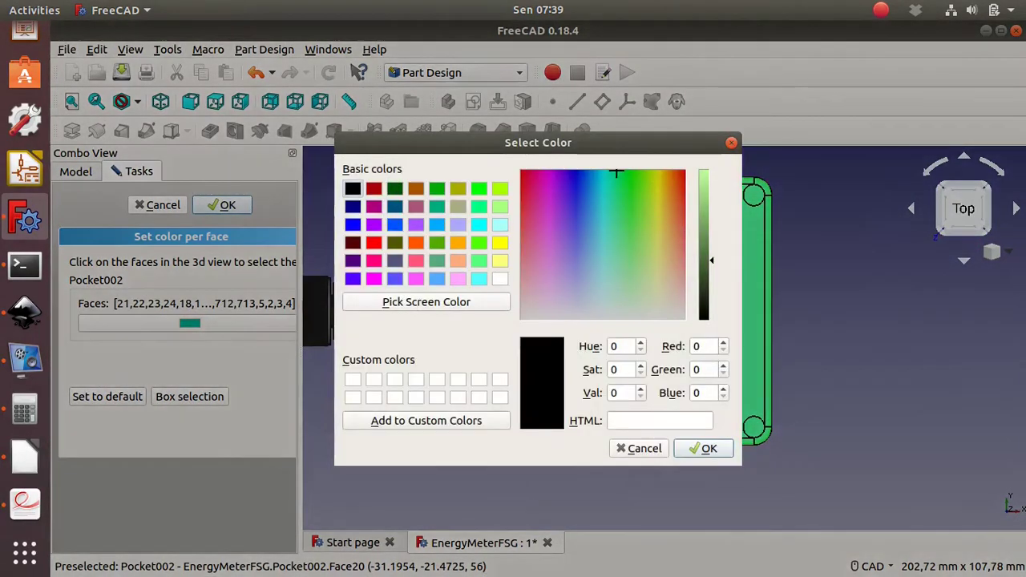
pyautogui.click(703, 448)
# In isometric view, select a face on the body and bring up the colour chooser for it
pyautogui.press('0')
pyautogui.click(463, 434)
pyautogui.rightClick(463, 434)
pyautogui.click(189, 323)
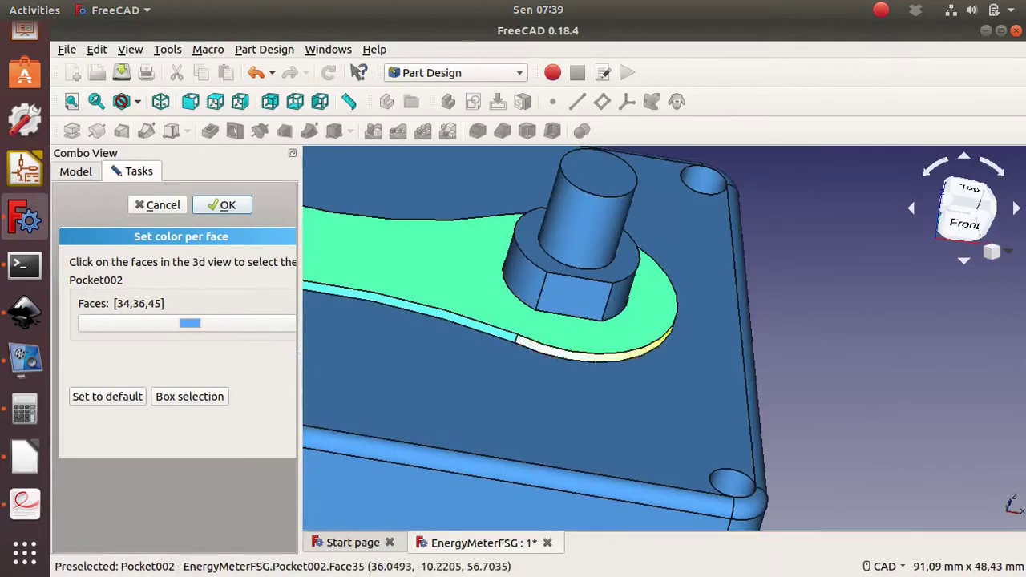
# Add a terminal post face and colour the terminals a darker olive-yellow (#a8af1a)
pyautogui.click(584, 355)
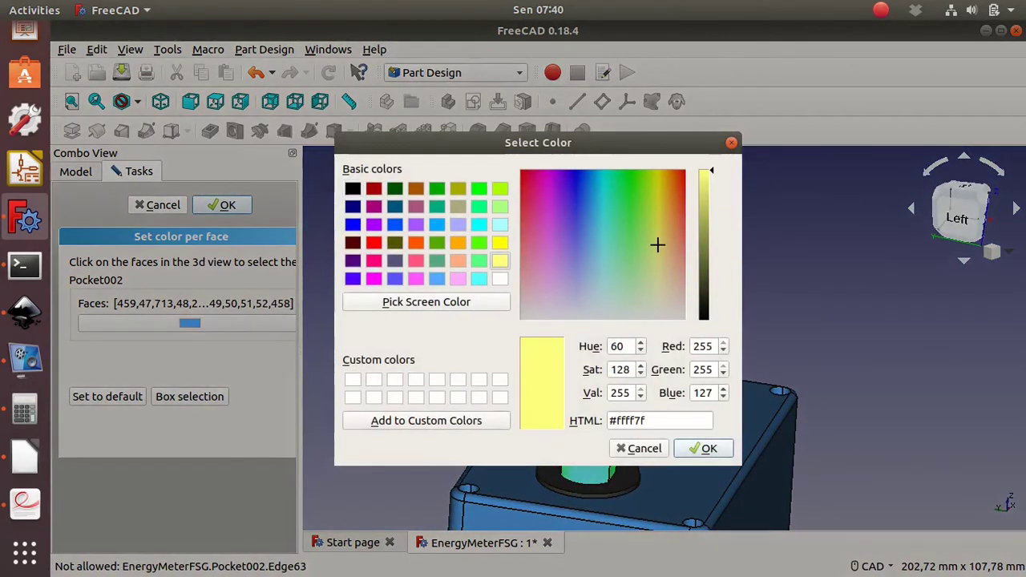
pyautogui.moveTo(657, 244); pyautogui.dragTo(657, 192)
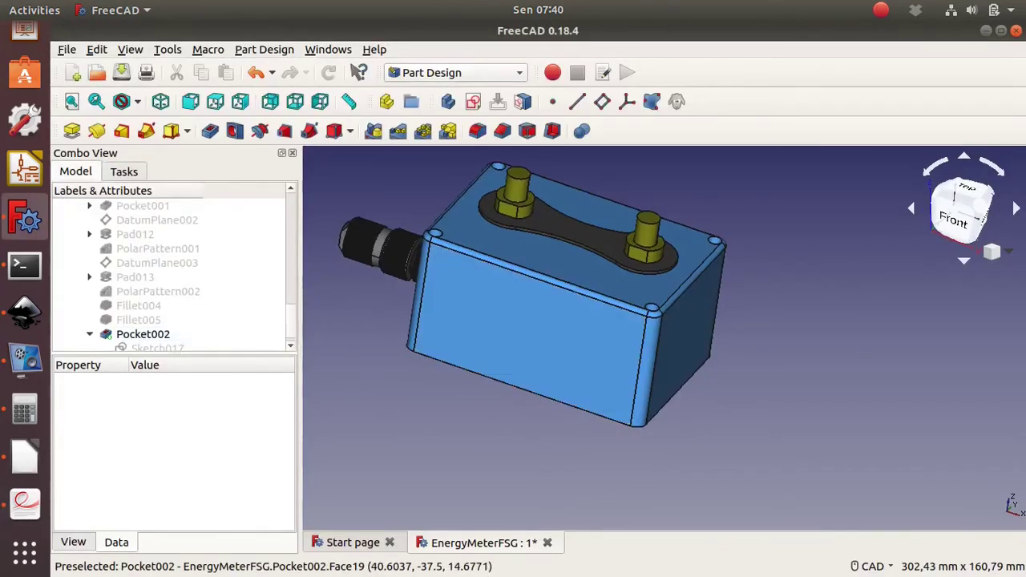
# Save the model with Ctrl+S, skip exporting, and set the draw style to Shaded
pyautogui.hotkey('ctrl', 's')
pyautogui.click(143, 334)
pyautogui.click(67, 49)
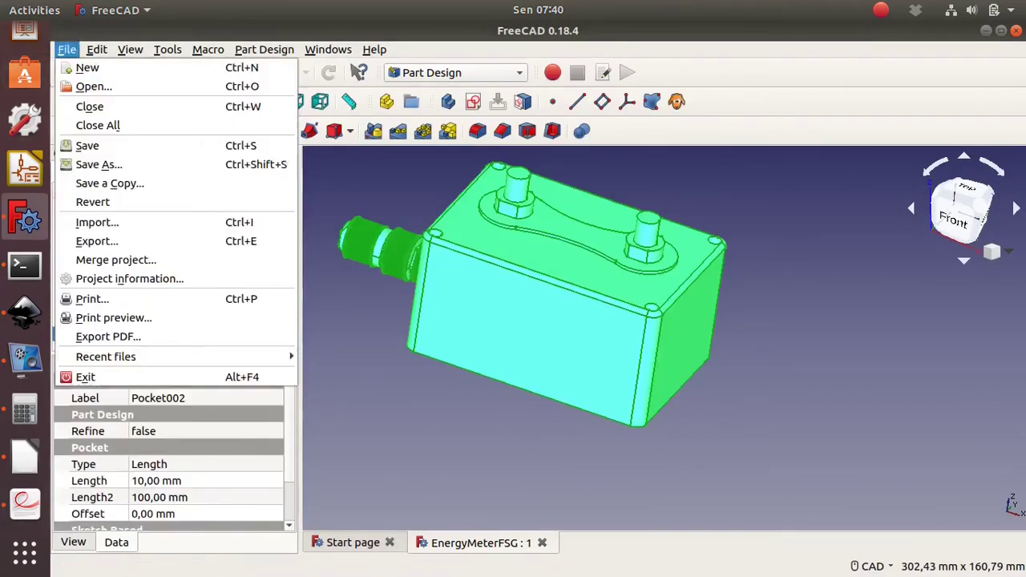
pyautogui.click(92, 238)
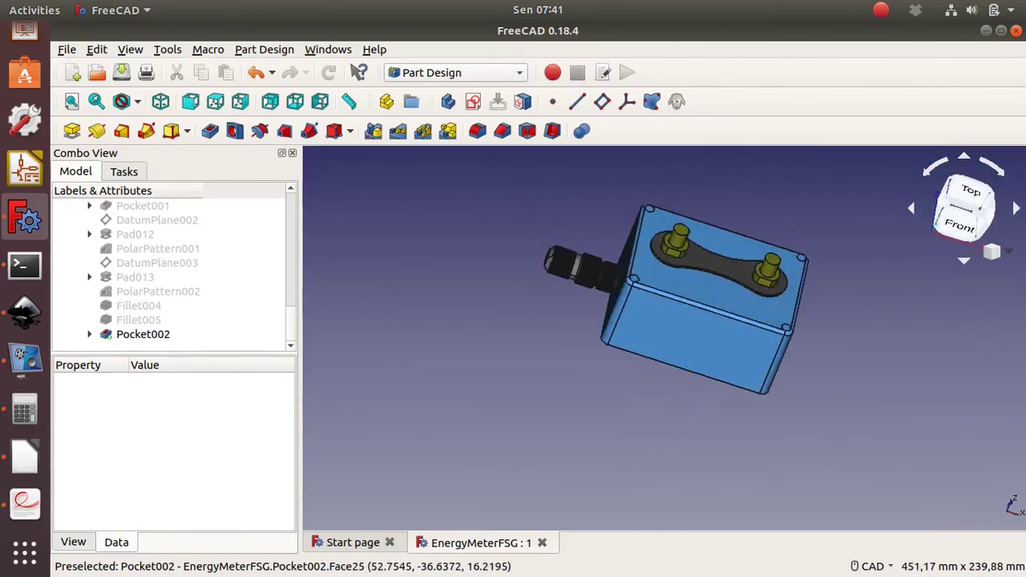
pyautogui.click(137, 101)
pyautogui.click(149, 160)
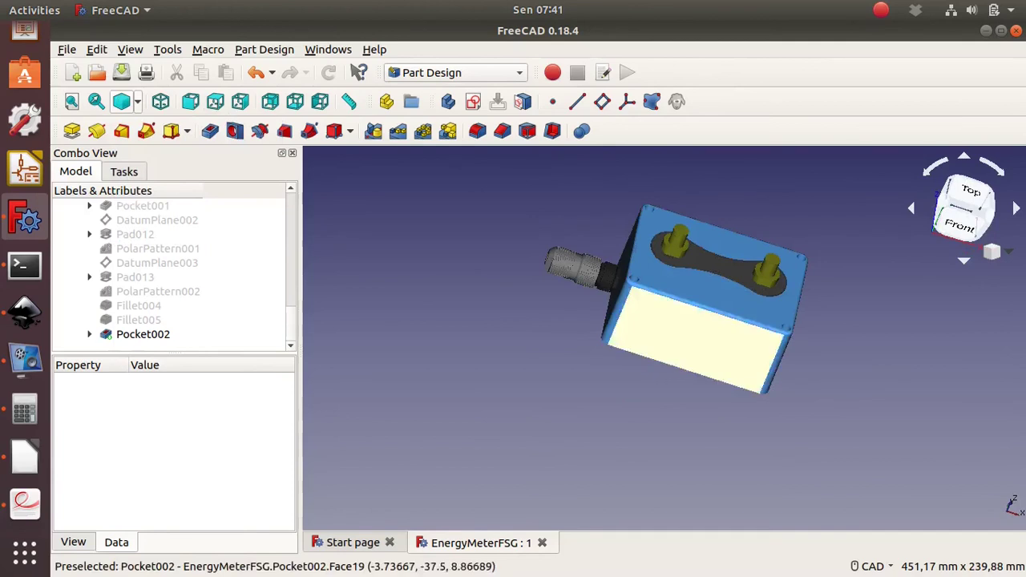